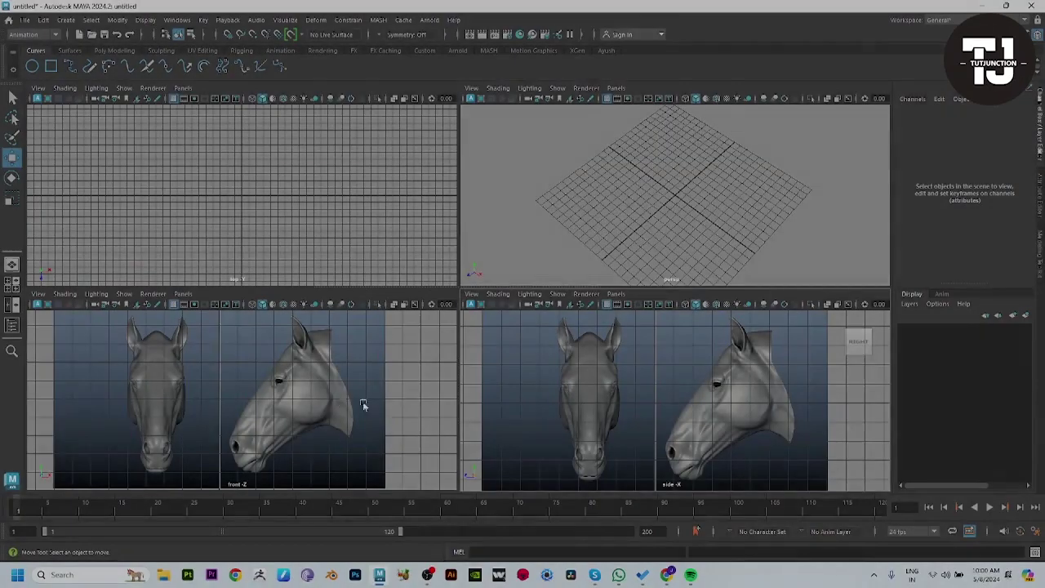
Maximize the side view and zoom in close on the horse's eye
{"action": "key", "text": "space"}
{"action": "scroll", "coordinate": [565, 404], "scroll_direction": "up", "scroll_amount": 3}
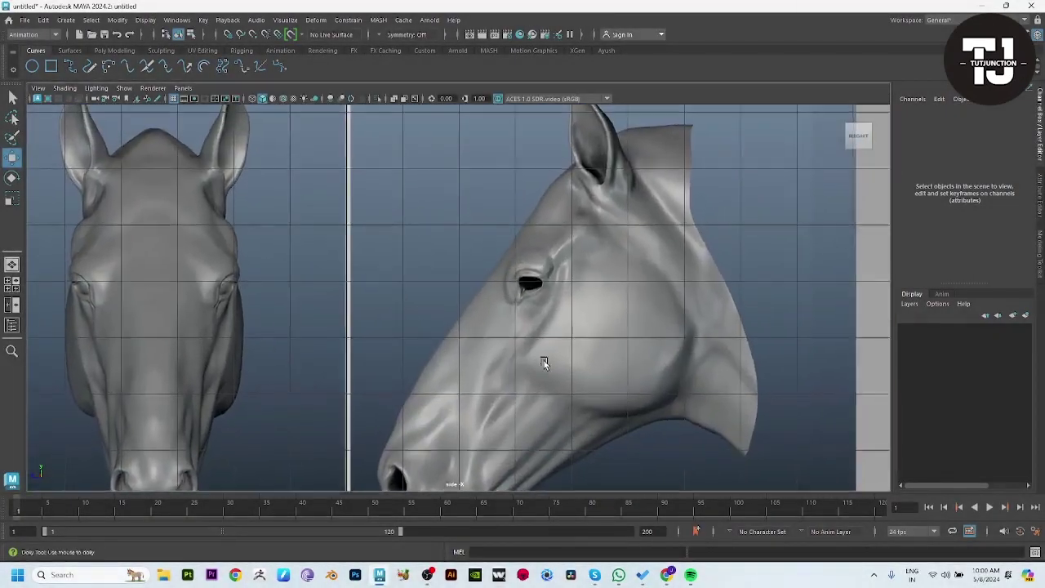
{"action": "scroll", "coordinate": [544, 360], "scroll_direction": "up", "scroll_amount": 4}
{"action": "scroll", "coordinate": [722, 385], "scroll_direction": "up", "scroll_amount": 3}
{"action": "scroll", "coordinate": [686, 448], "scroll_direction": "up", "scroll_amount": 2}
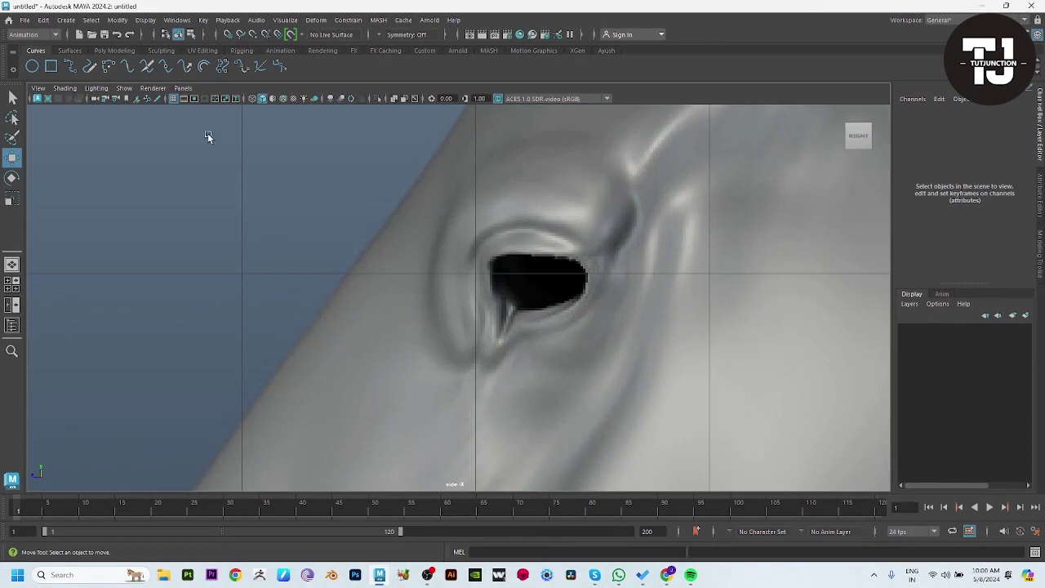
Switch to the Modeling menu set and show the Poly Modeling shelf
{"action": "left_click", "coordinate": [33, 35]}
{"action": "left_click", "coordinate": [29, 44]}
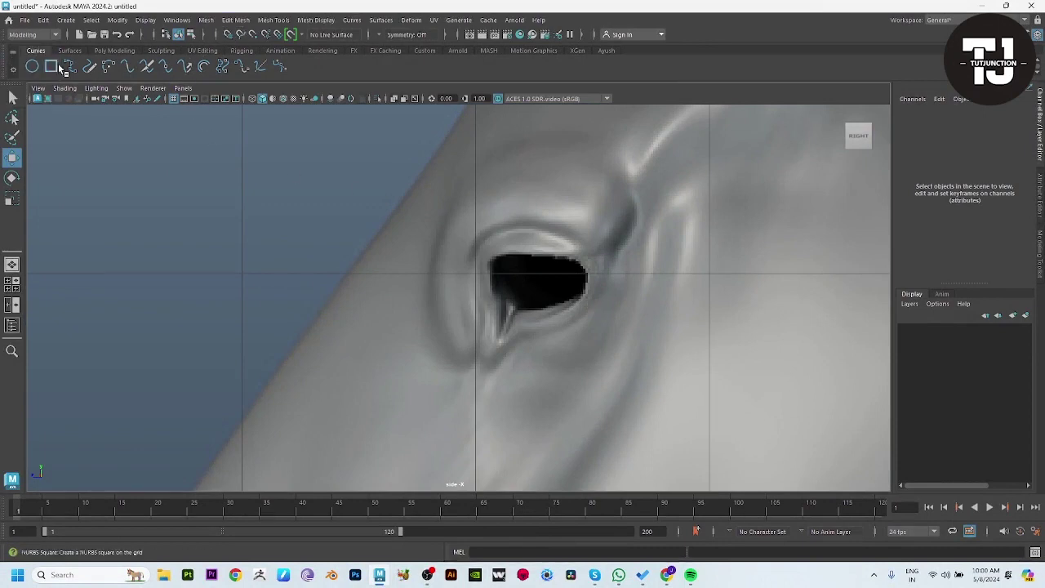
{"action": "left_click", "coordinate": [113, 50]}
Draw a small polygon plane beside the horse's eye and zoom in on it
{"action": "left_click", "coordinate": [127, 70]}
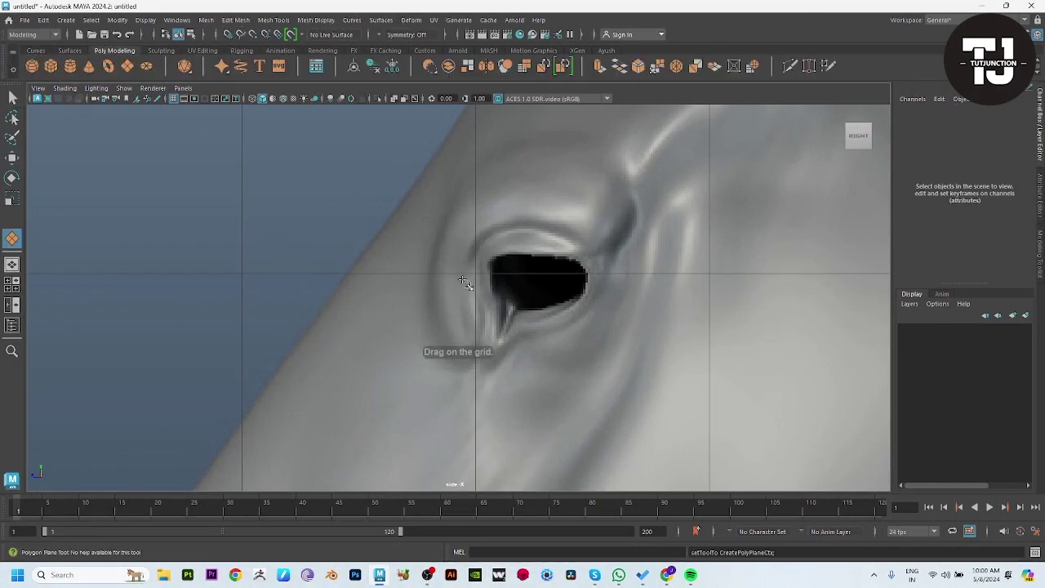
{"action": "left_click_drag", "start_coordinate": [462, 274], "coordinate": [487, 296]}
{"action": "scroll", "coordinate": [597, 382], "scroll_direction": "up", "scroll_amount": 2}
{"action": "scroll", "coordinate": [596, 382], "scroll_direction": "down", "scroll_amount": 5}
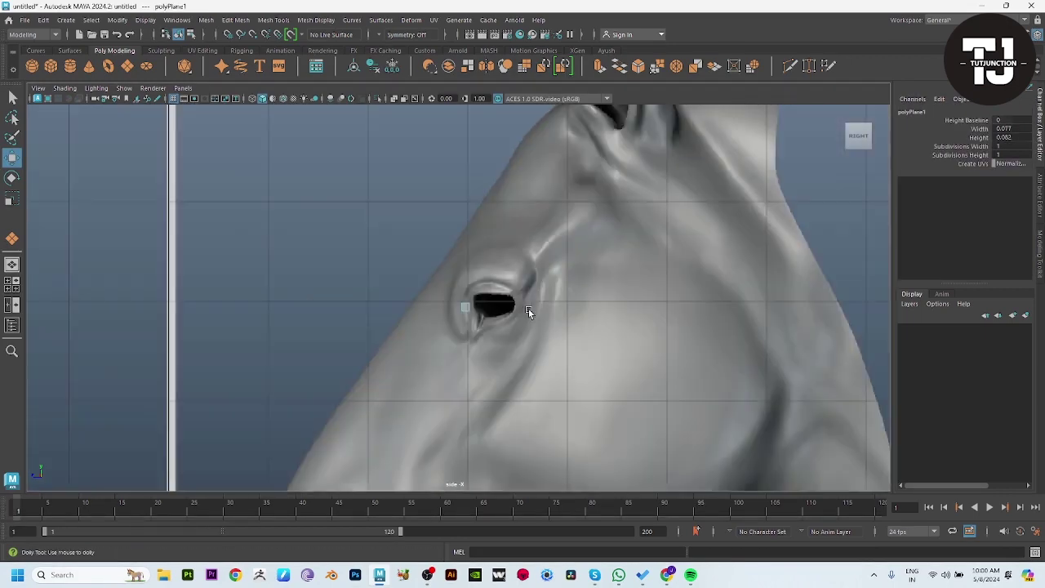
{"action": "scroll", "coordinate": [529, 310], "scroll_direction": "up", "scroll_amount": 2}
{"action": "scroll", "coordinate": [427, 294], "scroll_direction": "up", "scroll_amount": 2}
{"action": "scroll", "coordinate": [516, 347], "scroll_direction": "up", "scroll_amount": 2}
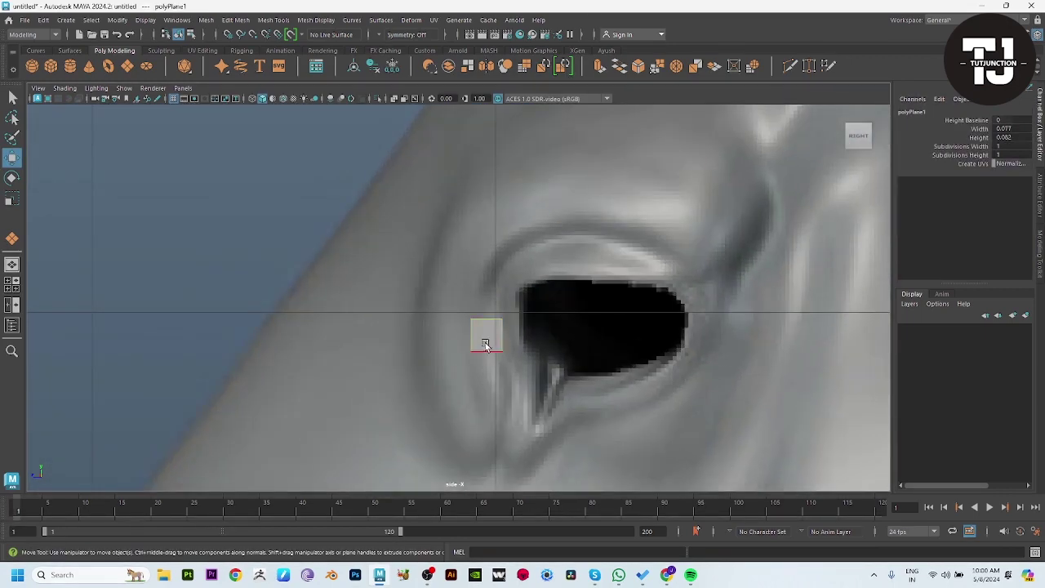
Move the plane's four corners to fit the eye's inner rim
{"action": "left_click_drag", "start_coordinate": [508, 324], "coordinate": [500, 287]}
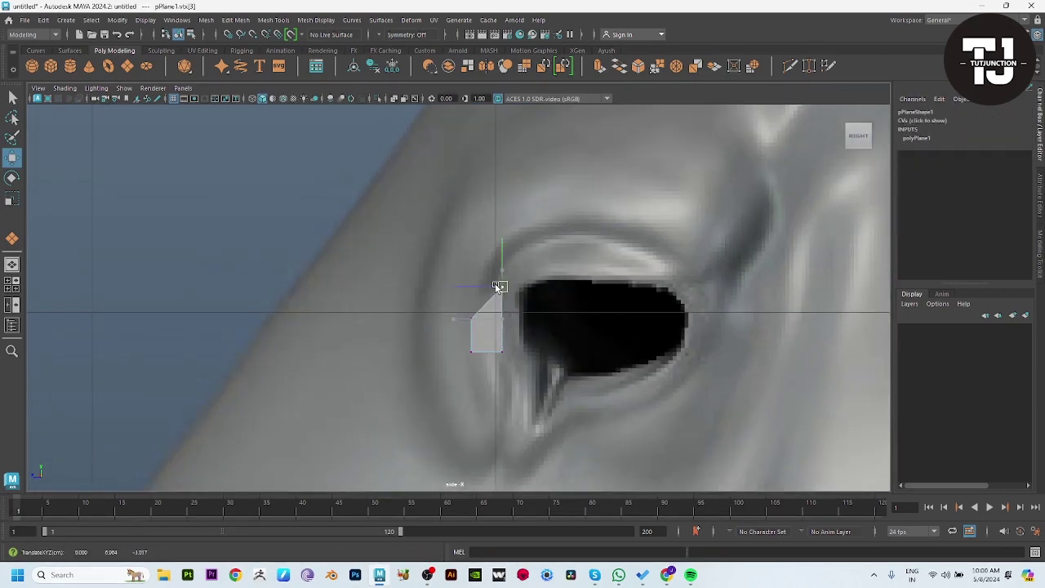
{"action": "left_click", "coordinate": [501, 351]}
{"action": "left_click_drag", "start_coordinate": [501, 351], "coordinate": [513, 302]}
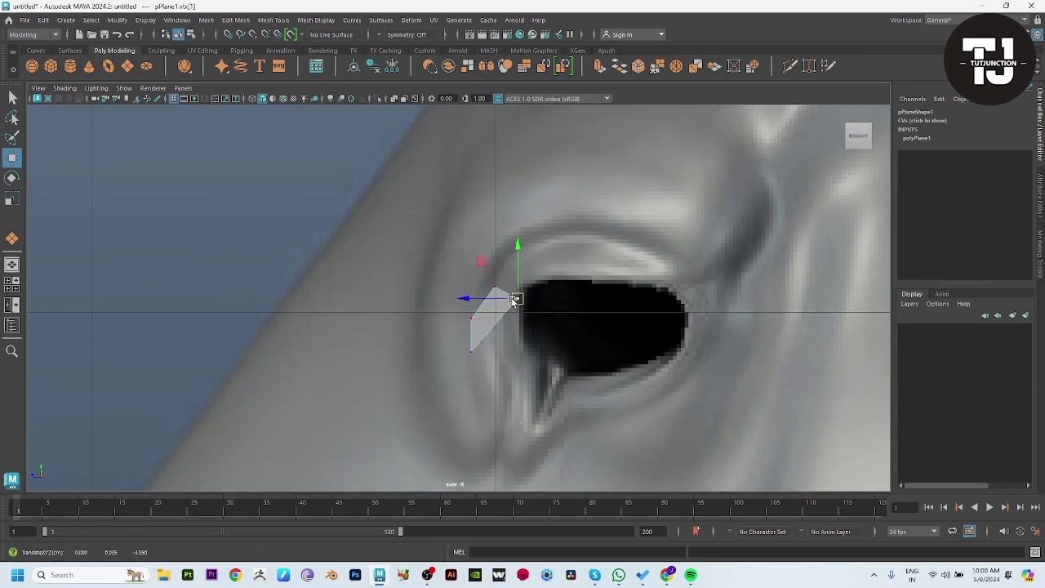
{"action": "left_click", "coordinate": [471, 351]}
{"action": "left_click_drag", "start_coordinate": [471, 351], "coordinate": [523, 343]}
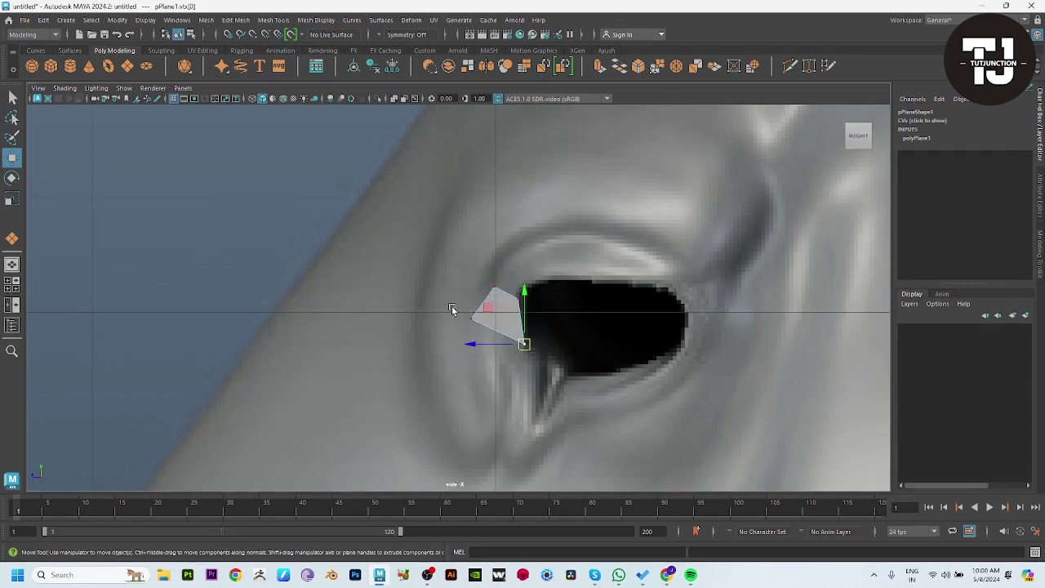
{"action": "left_click", "coordinate": [472, 318]}
{"action": "left_click_drag", "start_coordinate": [472, 318], "coordinate": [506, 353]}
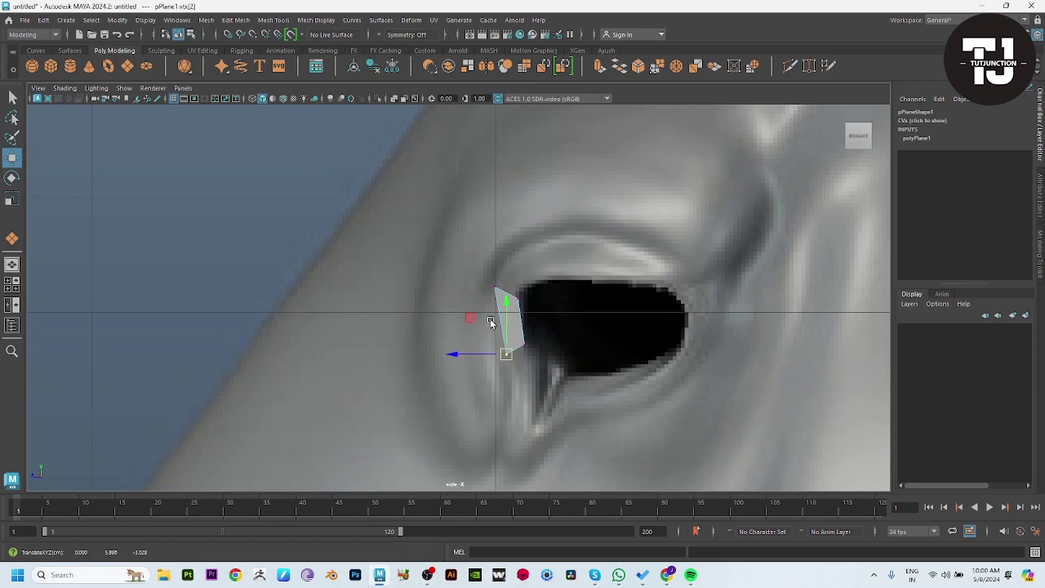
Extrude the plane's top edge up and to the right along the eye rim
{"action": "right_click_drag", "start_coordinate": [510, 320], "coordinate": [500, 294]}
{"action": "left_click", "coordinate": [505, 292]}
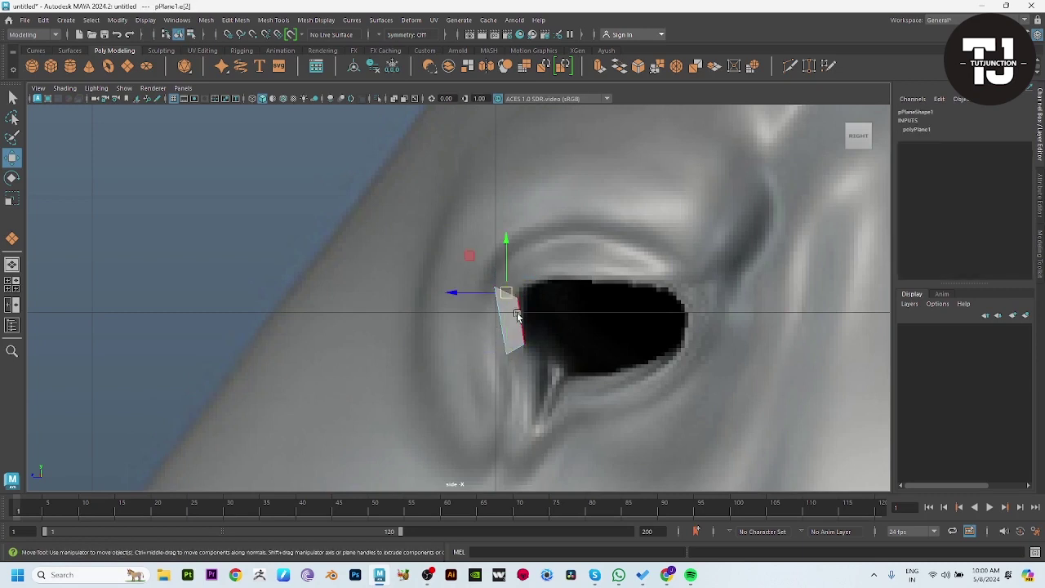
{"action": "mouse_move", "coordinate": [507, 278]}
{"action": "left_mouse_down", "text": "shift"}
{"action": "mouse_move", "coordinate": [567, 252]}
{"action": "mouse_move", "coordinate": [590, 258]}
{"action": "left_mouse_up", "text": "shift"}
Extrude and rotate the end edge further right along the upper eyelid
{"action": "key", "text": "e"}
{"action": "key", "text": "w"}
{"action": "key", "text": "e"}
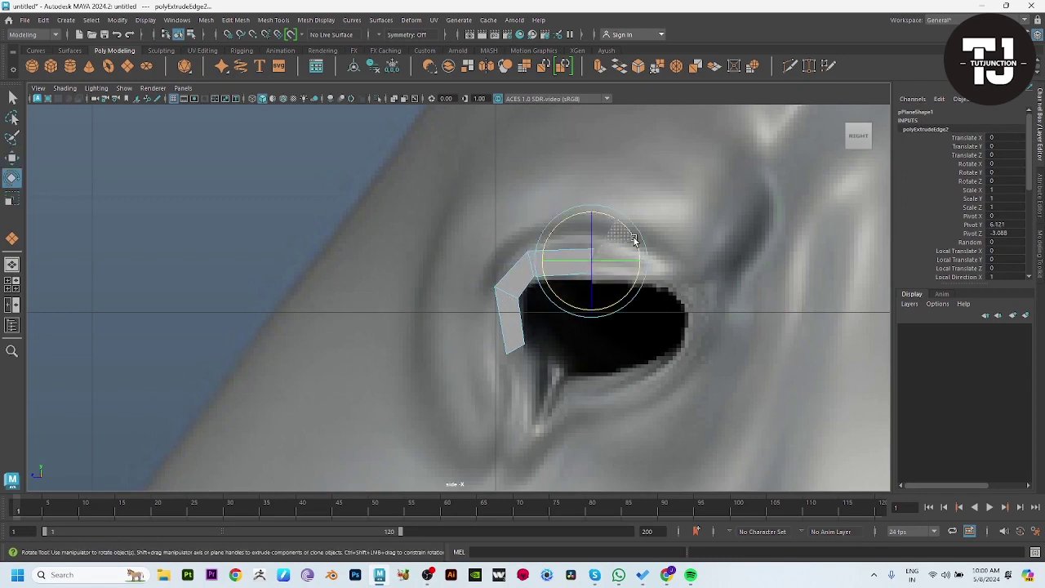
{"action": "key", "text": "w"}
{"action": "mouse_move", "coordinate": [583, 263]}
{"action": "left_mouse_down", "text": "shift"}
{"action": "mouse_move", "coordinate": [730, 285]}
{"action": "mouse_move", "coordinate": [707, 305]}
{"action": "left_mouse_up", "text": "shift"}
{"action": "key", "text": "e"}
{"action": "key", "text": "w"}
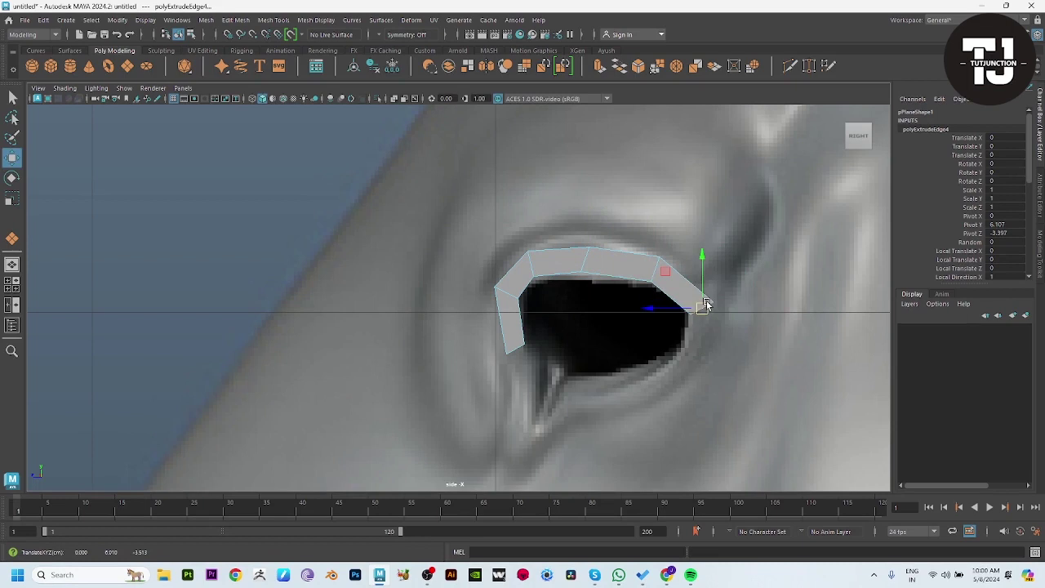
Extrude the strip down around the eye's right corner and along the lower rim, angling each edge
{"action": "left_click_drag", "start_coordinate": [707, 313], "coordinate": [697, 373], "text": "shift"}
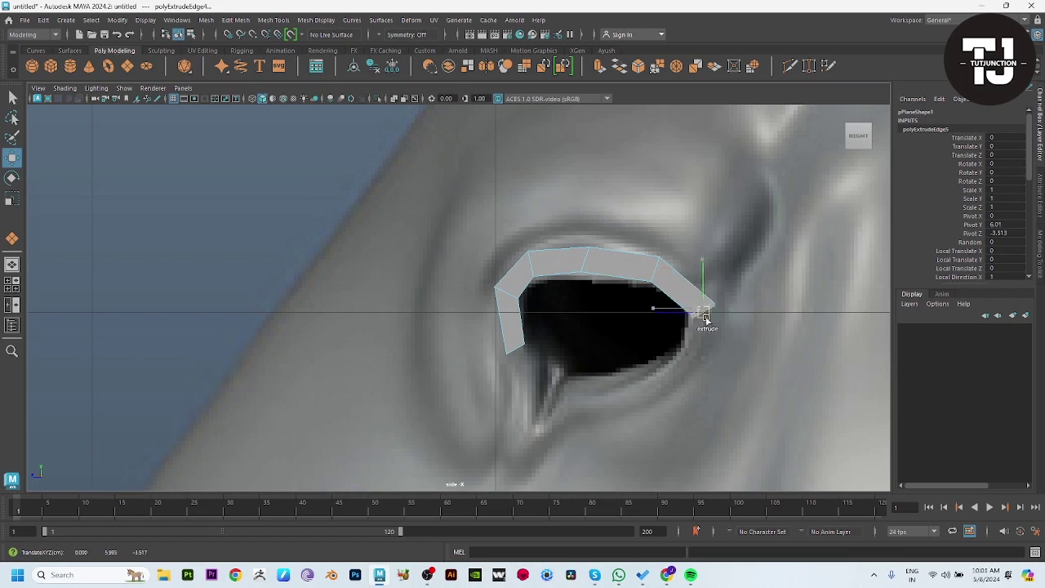
{"action": "key", "text": "e"}
{"action": "left_click_drag", "start_coordinate": [702, 324], "coordinate": [727, 355]}
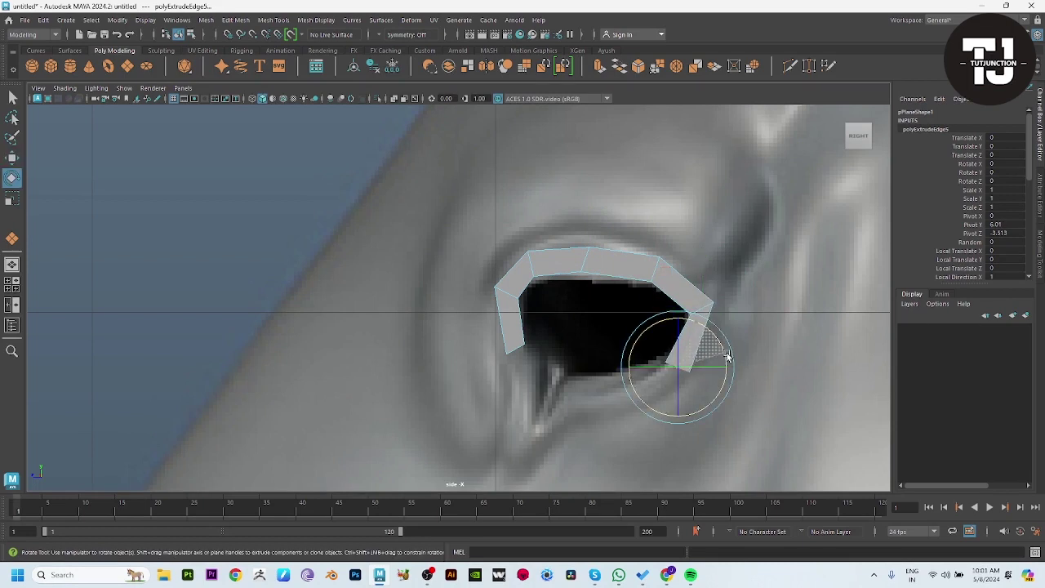
{"action": "key", "text": "w"}
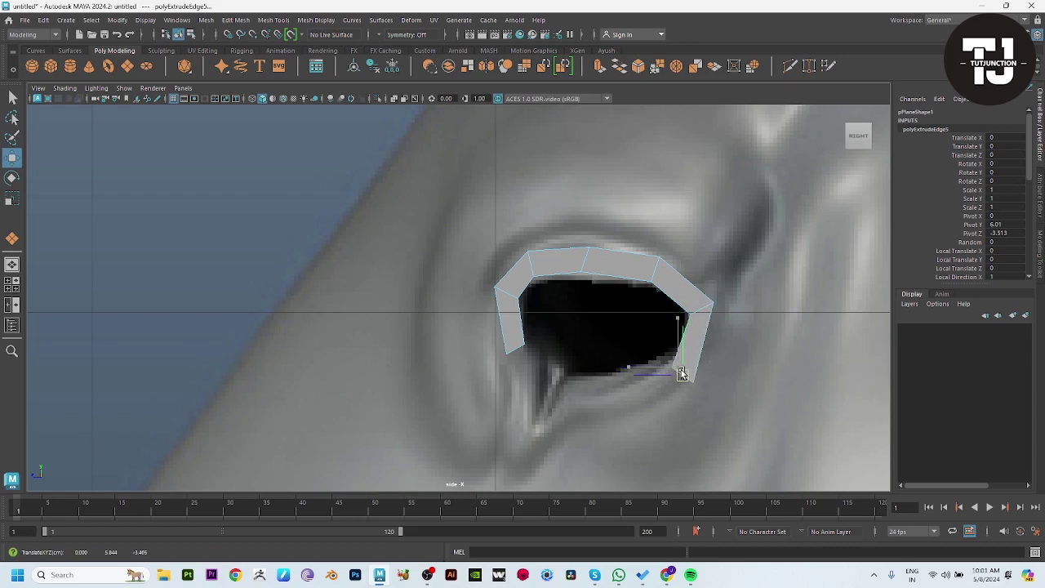
{"action": "mouse_move", "coordinate": [680, 373]}
{"action": "left_mouse_down", "text": "shift"}
{"action": "mouse_move", "coordinate": [614, 401]}
{"action": "mouse_move", "coordinate": [607, 388]}
{"action": "left_mouse_up", "text": "shift"}
{"action": "key", "text": "e"}
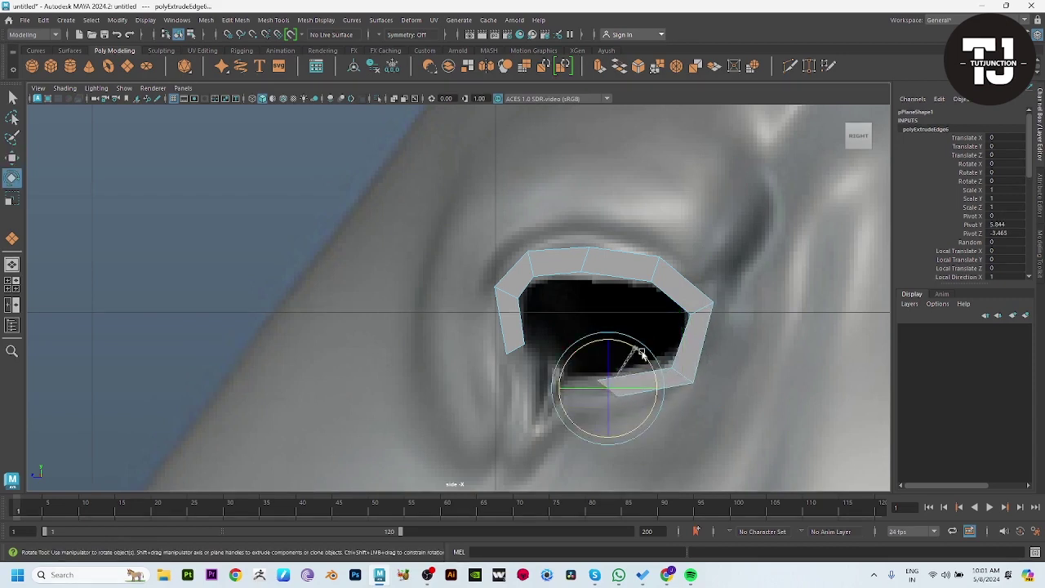
{"action": "left_click_drag", "start_coordinate": [641, 353], "coordinate": [659, 385]}
{"action": "key", "text": "w"}
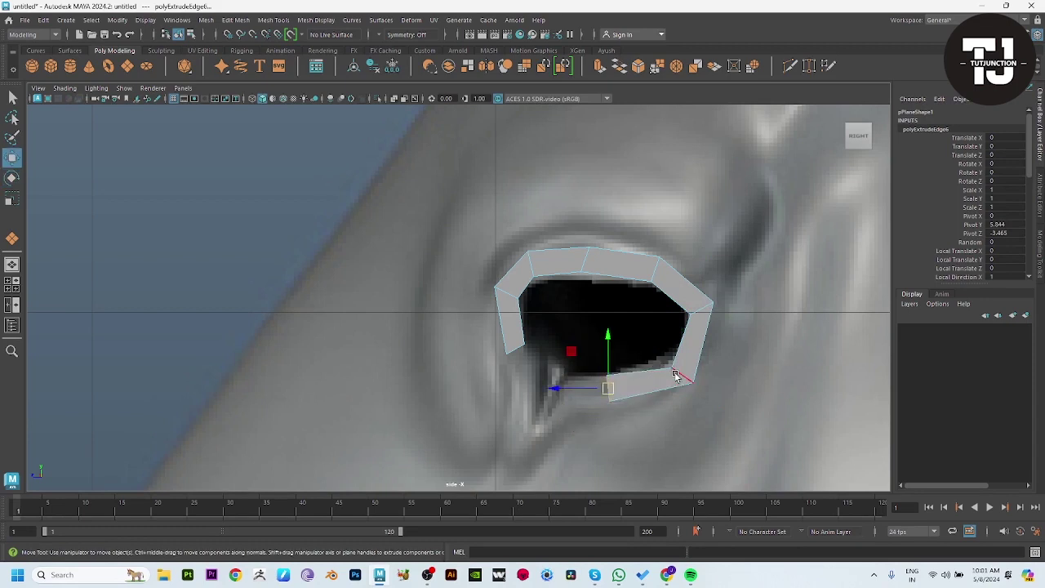
Extrude the strip left along the lower eyelid and up toward its starting edge
{"action": "left_click", "coordinate": [674, 372]}
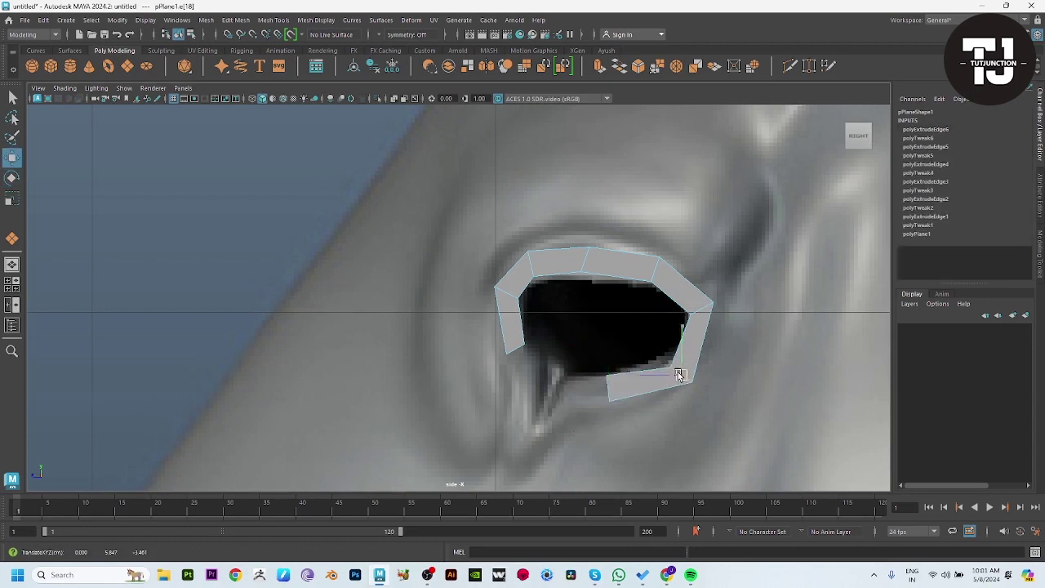
{"action": "left_click", "coordinate": [612, 388]}
{"action": "left_click_drag", "start_coordinate": [610, 388], "coordinate": [556, 383], "text": "shift"}
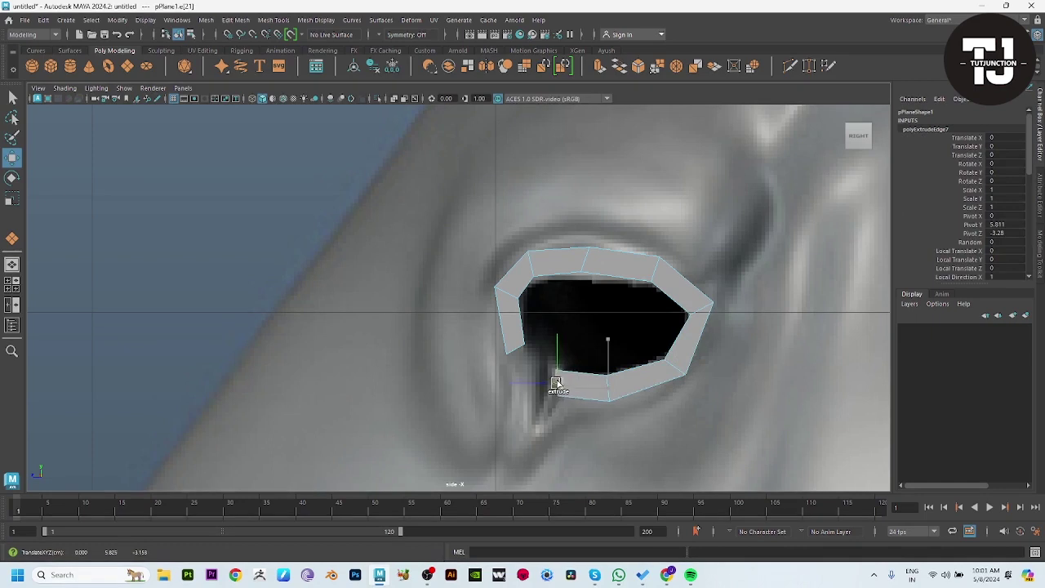
{"action": "key", "text": "e"}
{"action": "left_click_drag", "start_coordinate": [581, 343], "coordinate": [594, 346]}
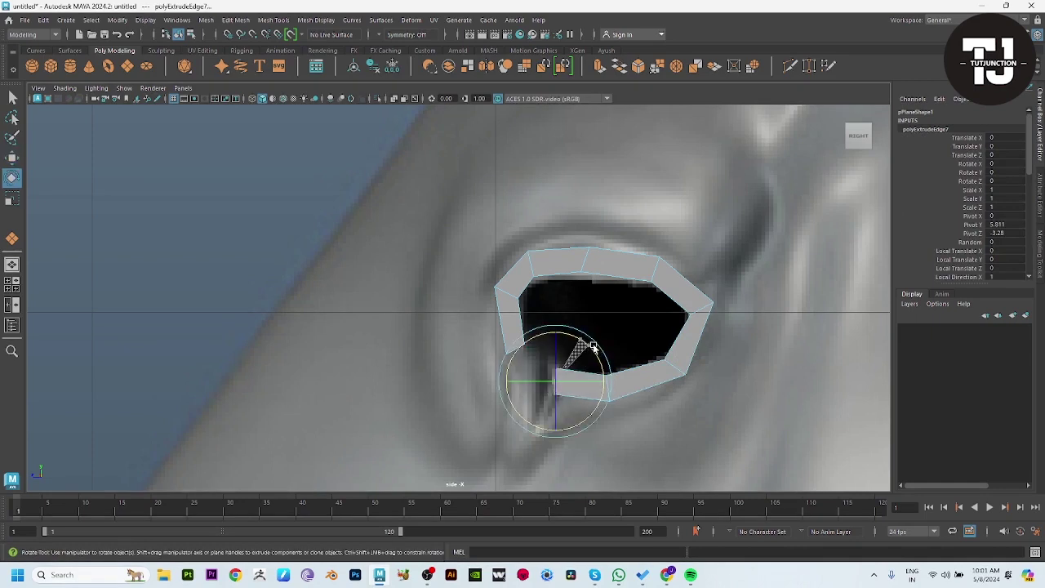
{"action": "key", "text": "w"}
{"action": "mouse_move", "coordinate": [555, 381]}
{"action": "left_mouse_down"}
{"action": "mouse_move", "coordinate": [565, 392]}
{"action": "mouse_move", "coordinate": [544, 377]}
{"action": "left_mouse_up"}
{"action": "key", "text": "e"}
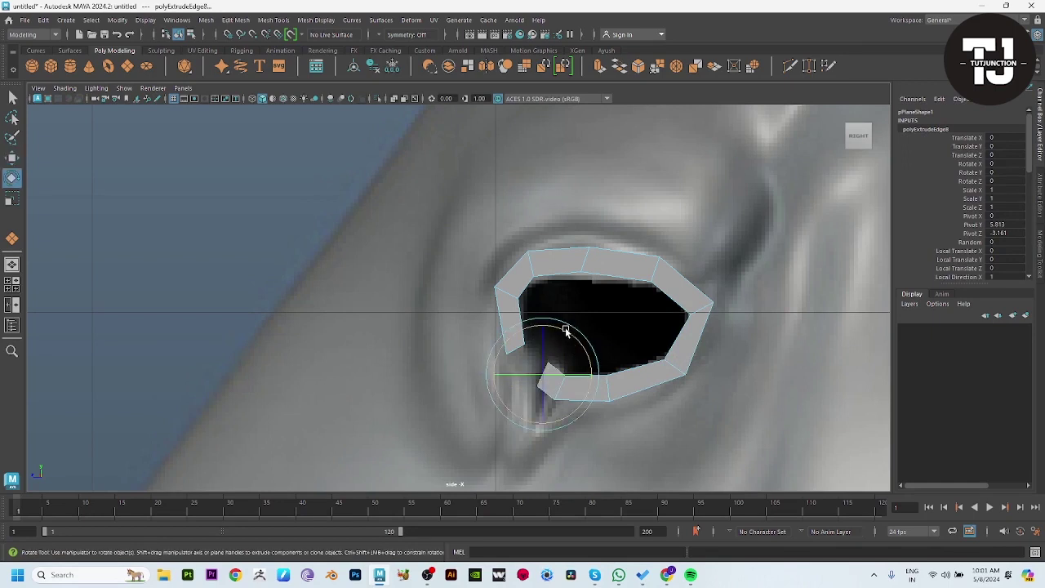
{"action": "key", "text": "w"}
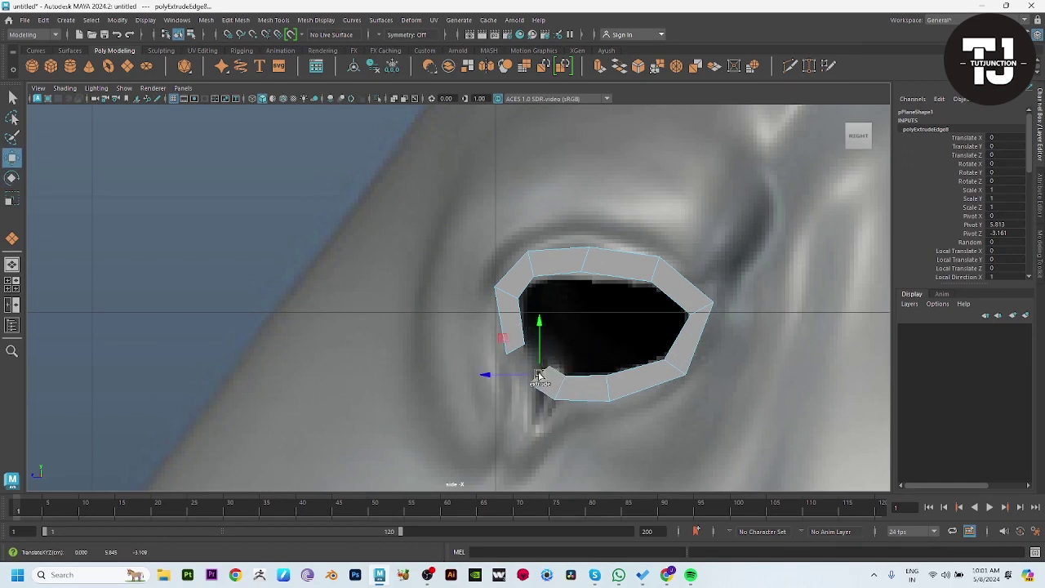
{"action": "left_click_drag", "start_coordinate": [538, 376], "coordinate": [512, 360], "text": "shift"}
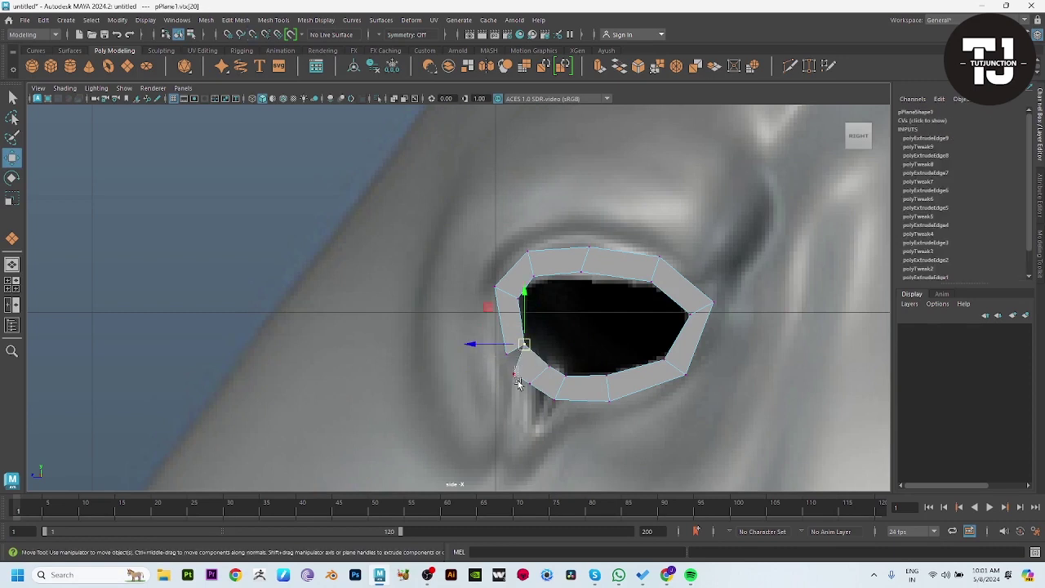
Move the gap vertex onto the strip's start vertex and merge them to close the ring
{"action": "left_click", "coordinate": [509, 374]}
{"action": "left_click", "coordinate": [501, 365]}
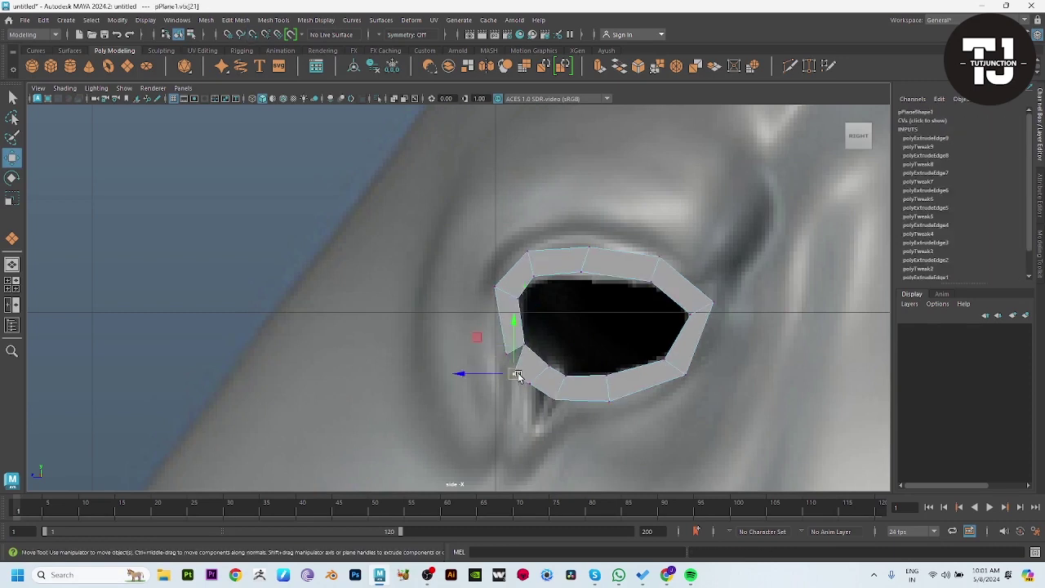
{"action": "left_click_drag", "start_coordinate": [507, 373], "coordinate": [509, 366]}
{"action": "left_click_drag", "start_coordinate": [478, 326], "coordinate": [532, 375]}
{"action": "right_click_drag", "start_coordinate": [531, 315], "coordinate": [574, 299], "text": "shift"}
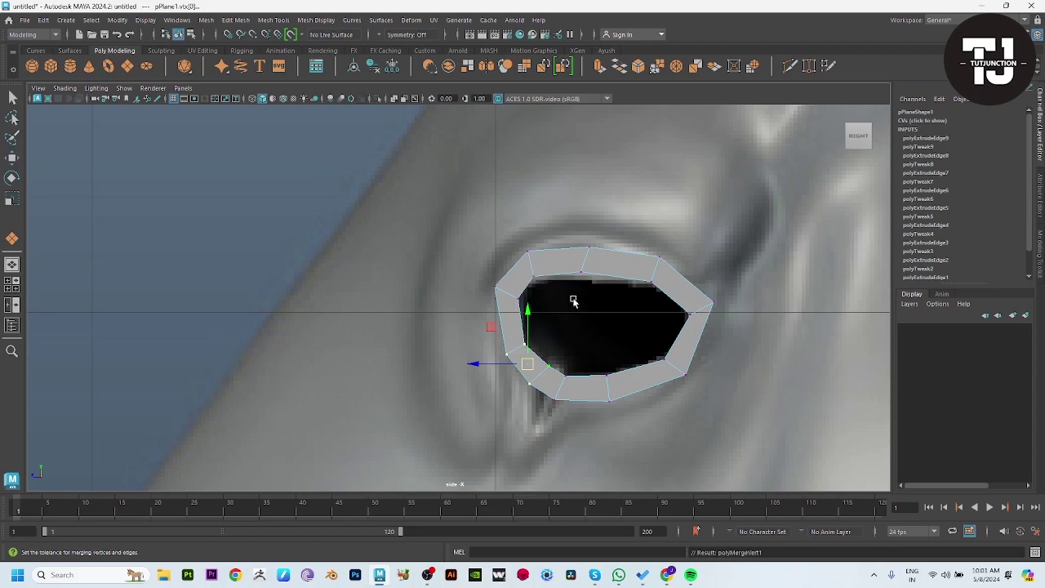
Select all the ring's vertices and return to the four-view layout
{"action": "key", "text": "w"}
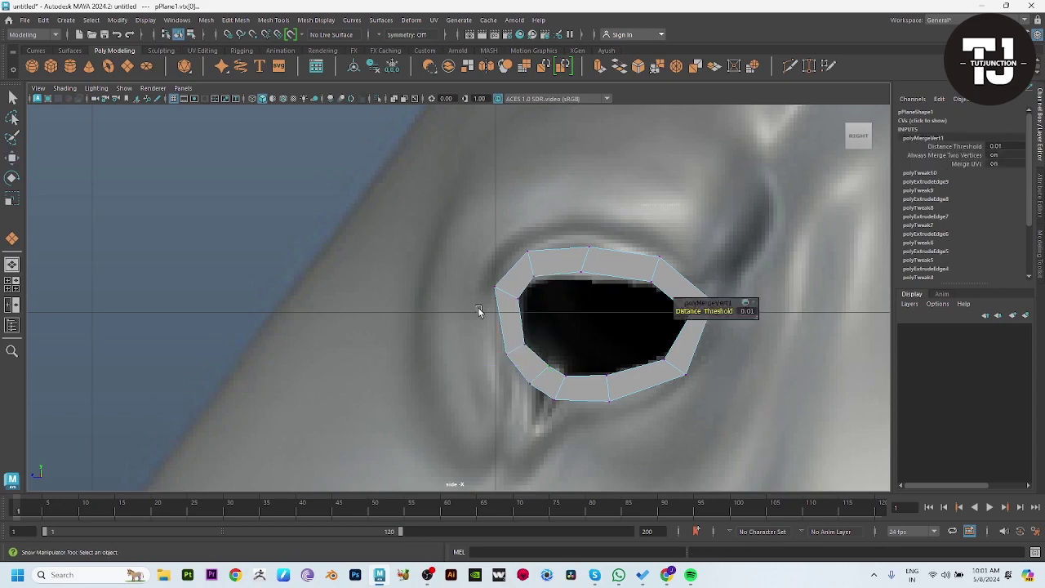
{"action": "left_click_drag", "start_coordinate": [444, 252], "coordinate": [730, 432]}
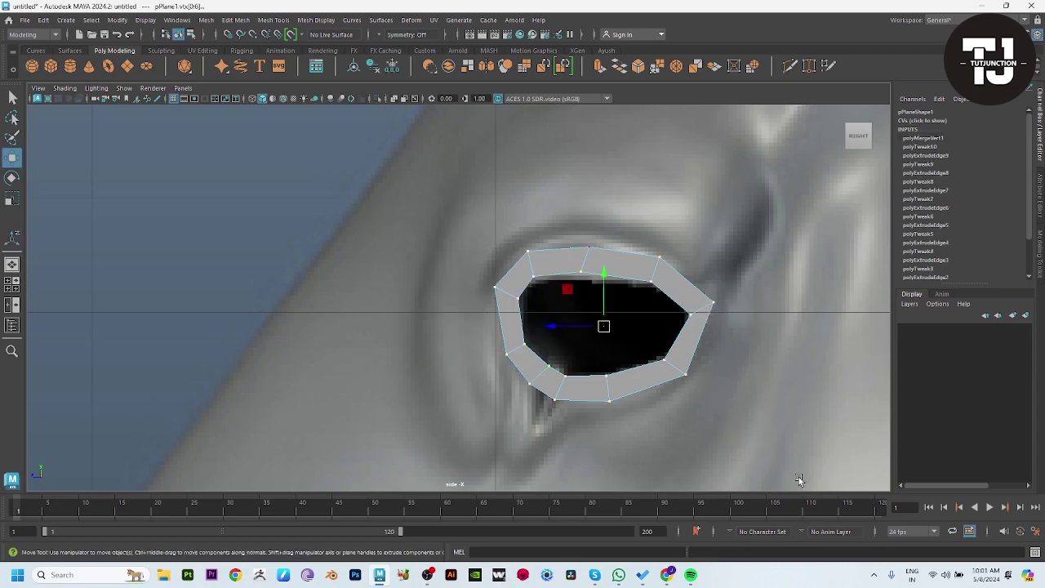
{"action": "key", "text": "space"}
Push the ring vertices along X toward the sculpt in the front view
{"action": "scroll", "coordinate": [289, 400], "scroll_direction": "up", "scroll_amount": 5}
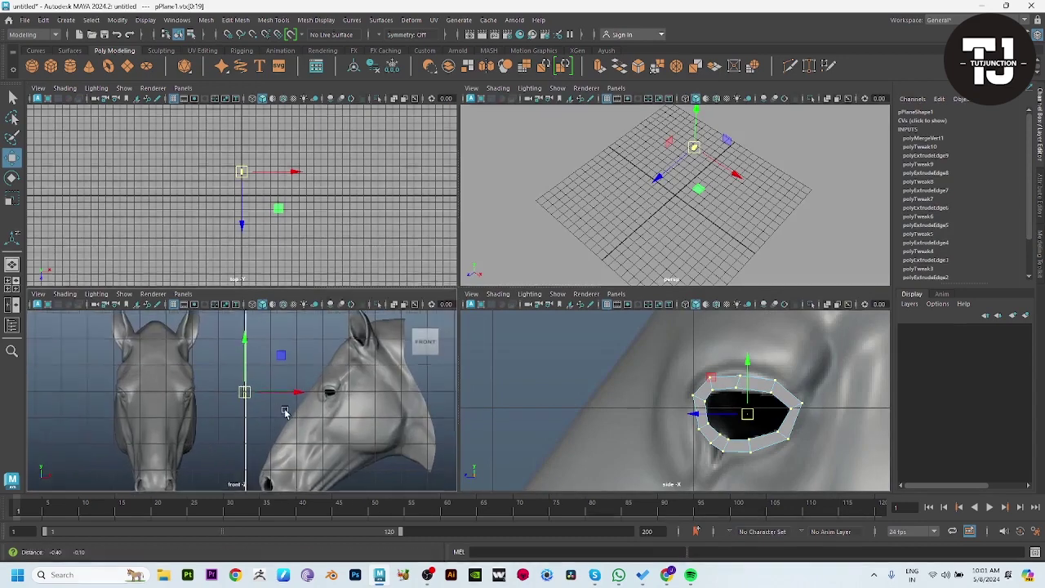
{"action": "left_click", "coordinate": [299, 388]}
{"action": "left_click_drag", "start_coordinate": [300, 388], "coordinate": [282, 388]}
{"action": "scroll", "coordinate": [269, 375], "scroll_direction": "up", "scroll_amount": 5}
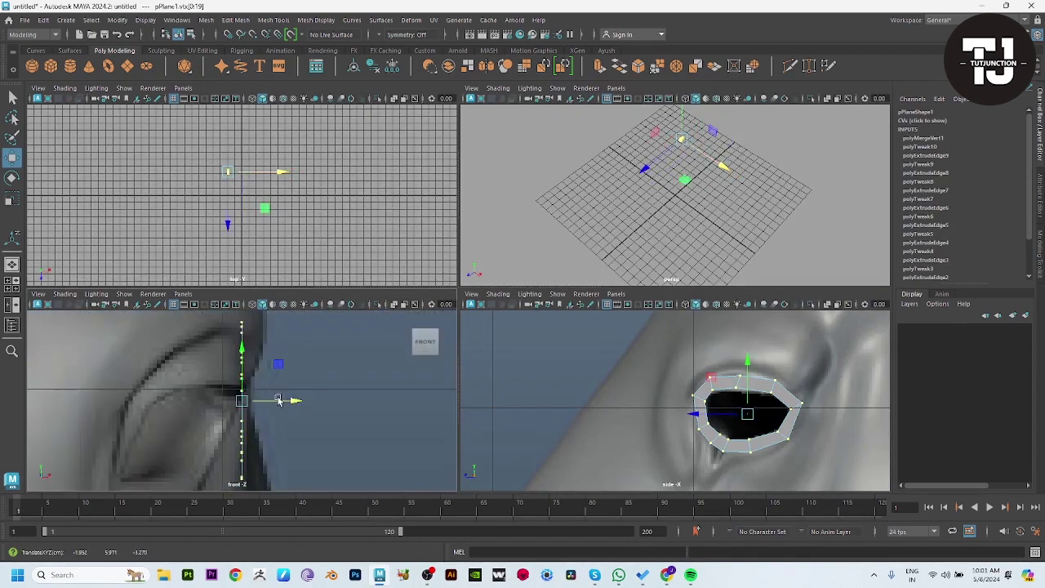
{"action": "scroll", "coordinate": [335, 380], "scroll_direction": "up", "scroll_amount": 2}
{"action": "scroll", "coordinate": [320, 380], "scroll_direction": "up", "scroll_amount": 2}
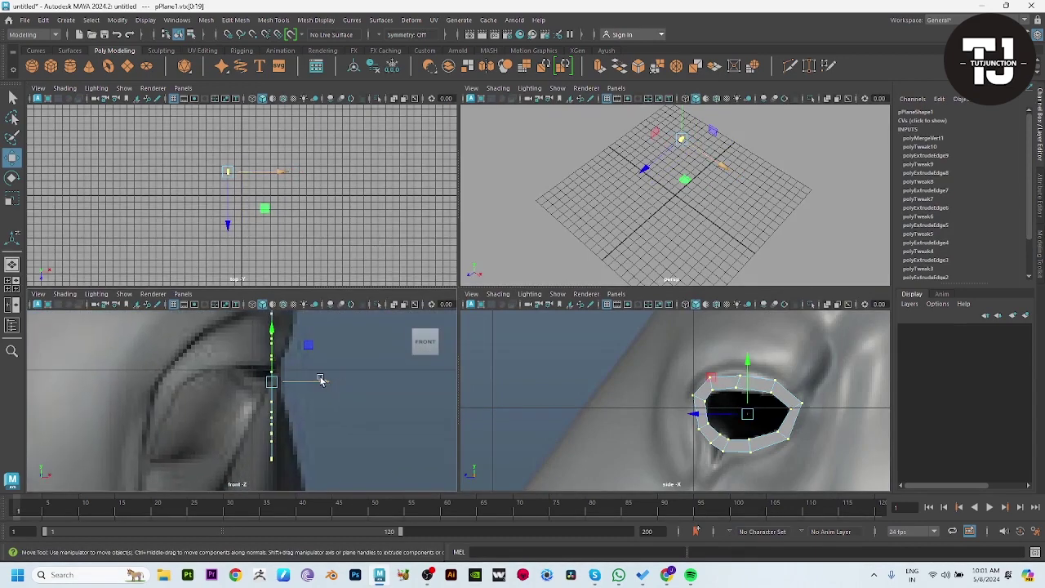
Move the two right-side ring vertices outward to follow the sculpt
{"action": "left_click", "coordinate": [802, 404]}
{"action": "left_click", "coordinate": [806, 414], "text": "shift"}
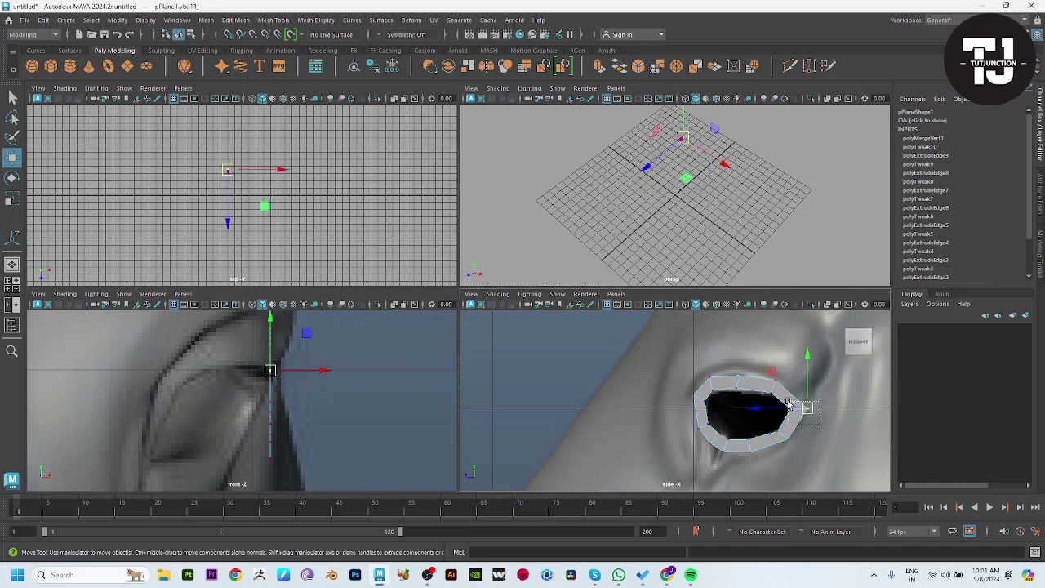
{"action": "middle_click_drag", "start_coordinate": [287, 425], "coordinate": [319, 410], "text": "alt"}
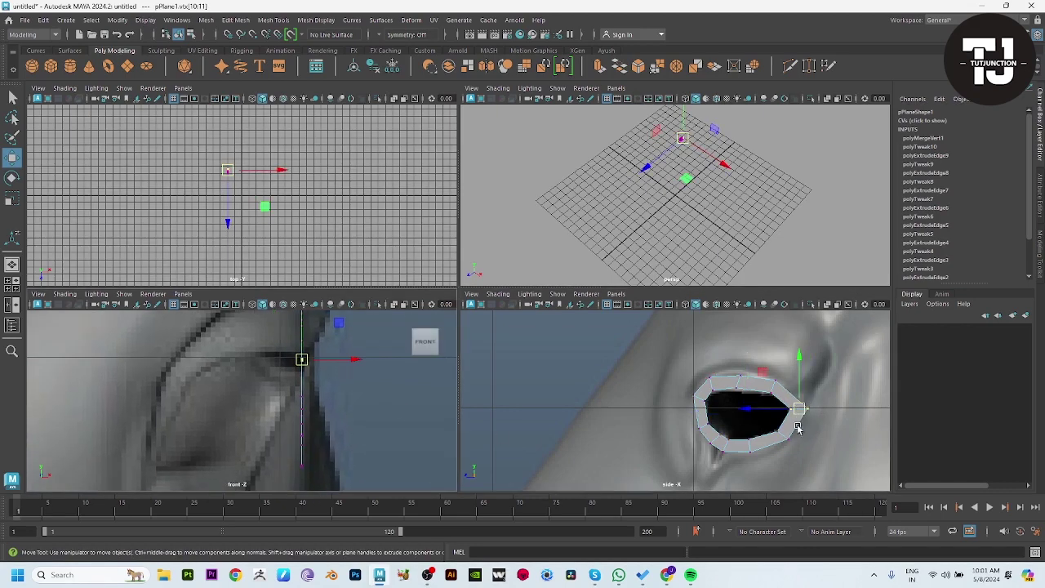
{"action": "left_click_drag", "start_coordinate": [798, 407], "coordinate": [807, 407]}
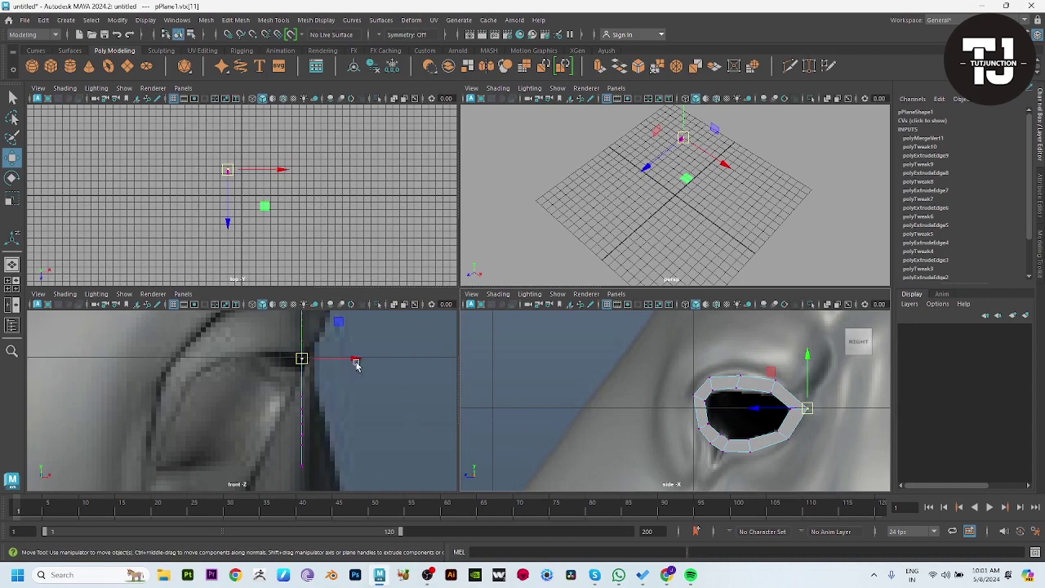
{"action": "left_click_drag", "start_coordinate": [356, 365], "coordinate": [360, 365]}
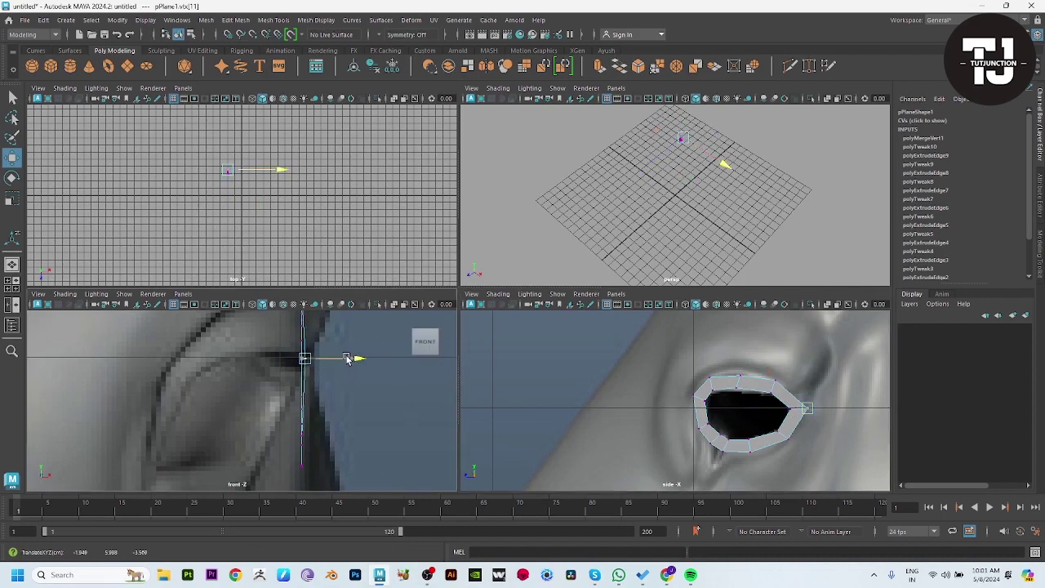
Pull the lower-right ring vertices inward along X and down to match the sculpt
{"action": "left_click", "coordinate": [781, 442]}
{"action": "left_click", "coordinate": [784, 440], "text": "shift"}
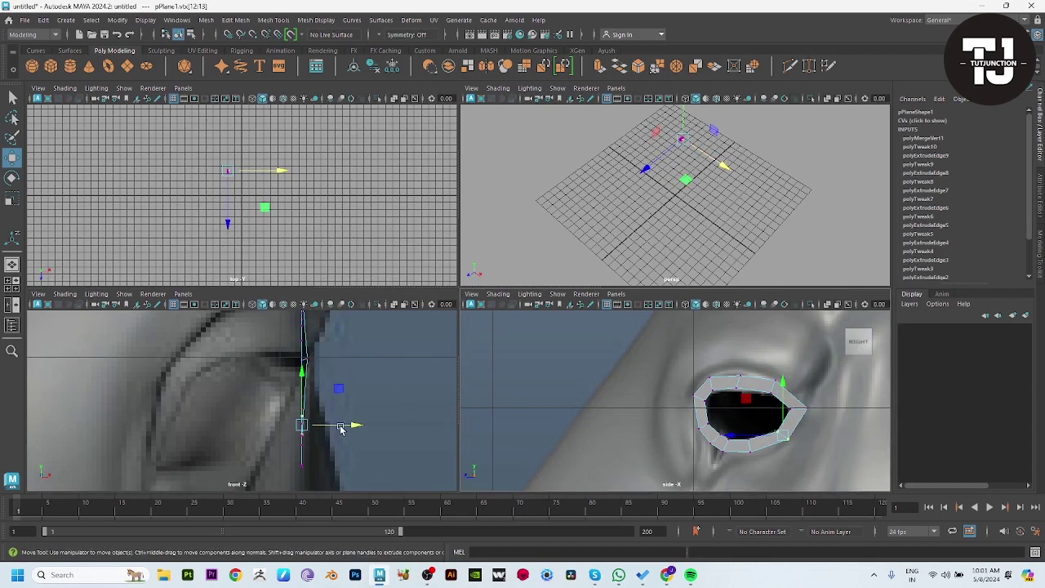
{"action": "left_click_drag", "start_coordinate": [342, 430], "coordinate": [322, 425]}
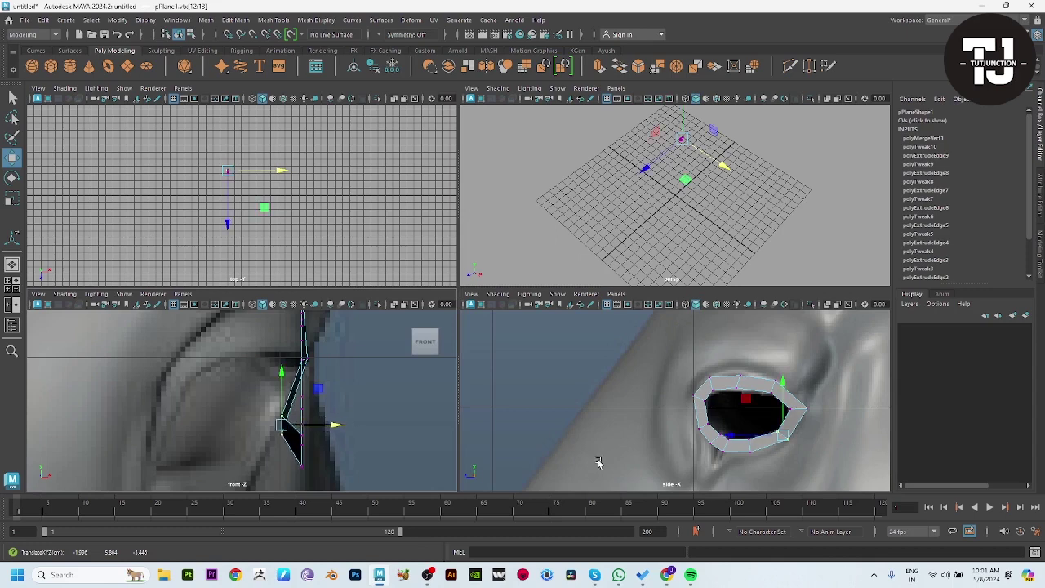
{"action": "left_click_drag", "start_coordinate": [763, 416], "coordinate": [788, 436]}
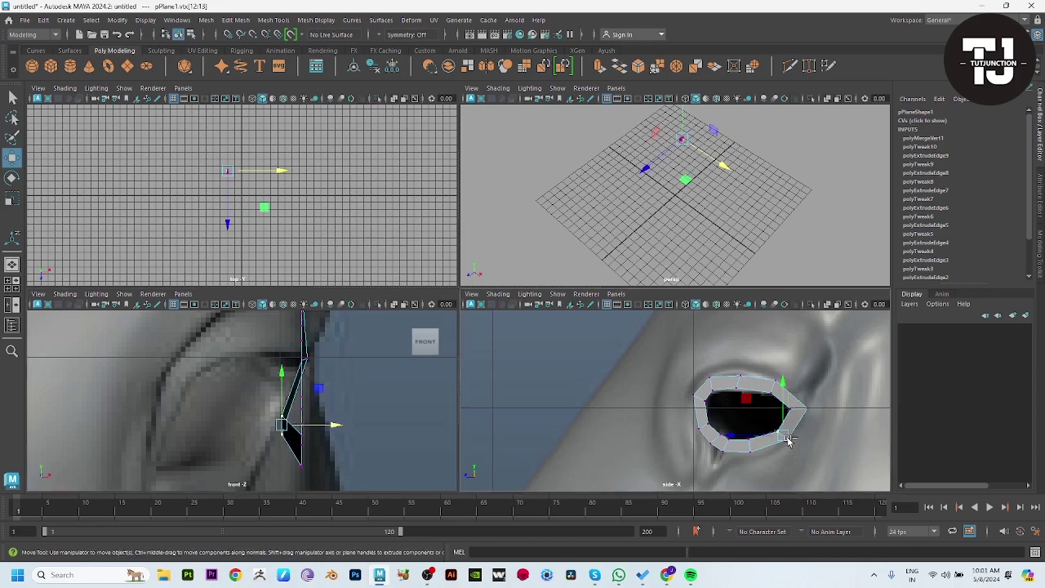
{"action": "left_click", "coordinate": [324, 435]}
{"action": "middle_click_drag", "start_coordinate": [345, 432], "coordinate": [408, 376], "text": "alt"}
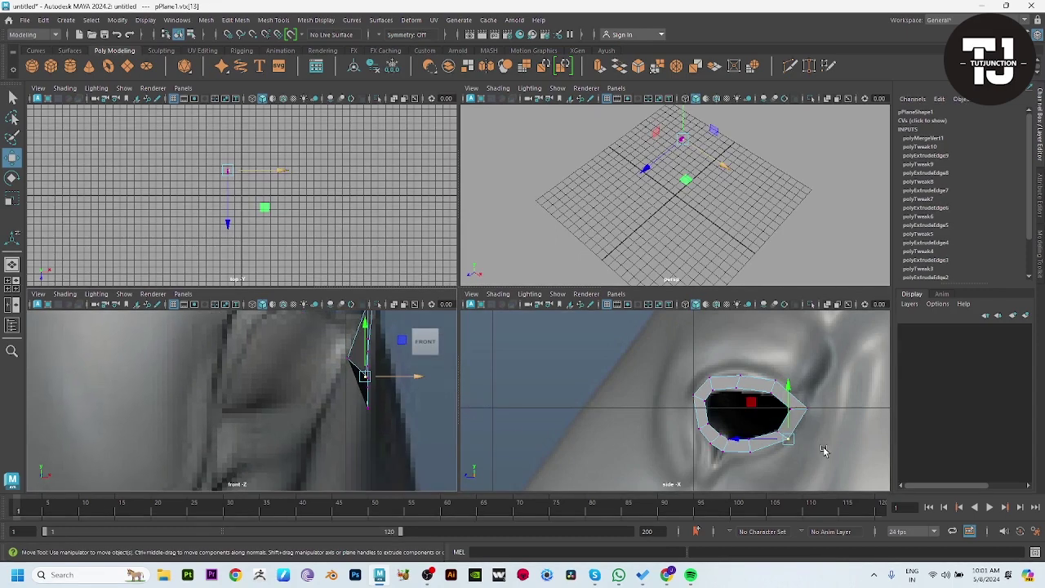
Push the bottom and lower-left ring vertices inward along X
{"action": "left_click_drag", "start_coordinate": [755, 463], "coordinate": [734, 432]}
{"action": "middle_click_drag", "start_coordinate": [327, 397], "coordinate": [280, 385], "text": "alt"}
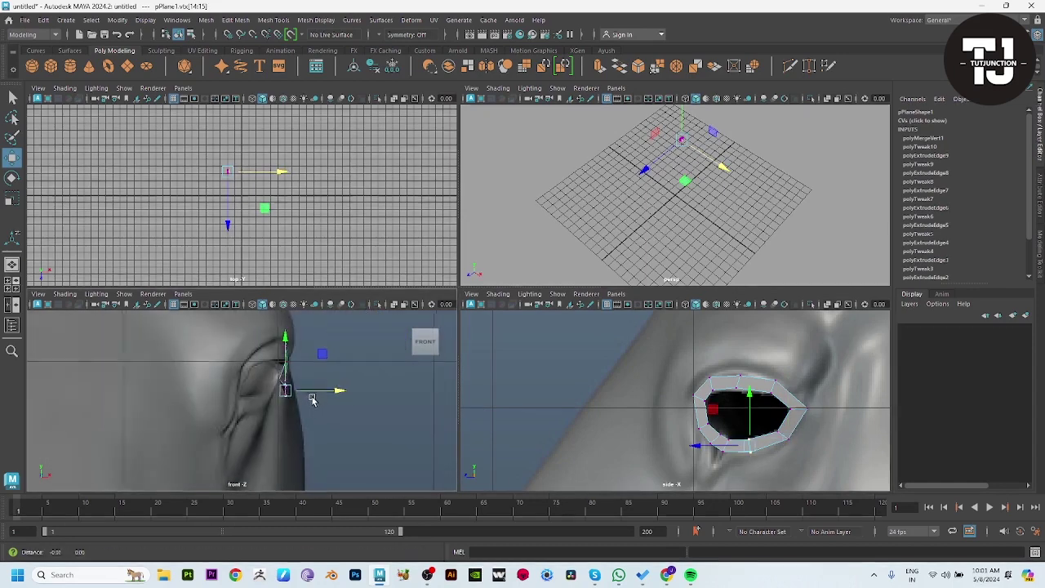
{"action": "left_click_drag", "start_coordinate": [406, 414], "coordinate": [389, 410]}
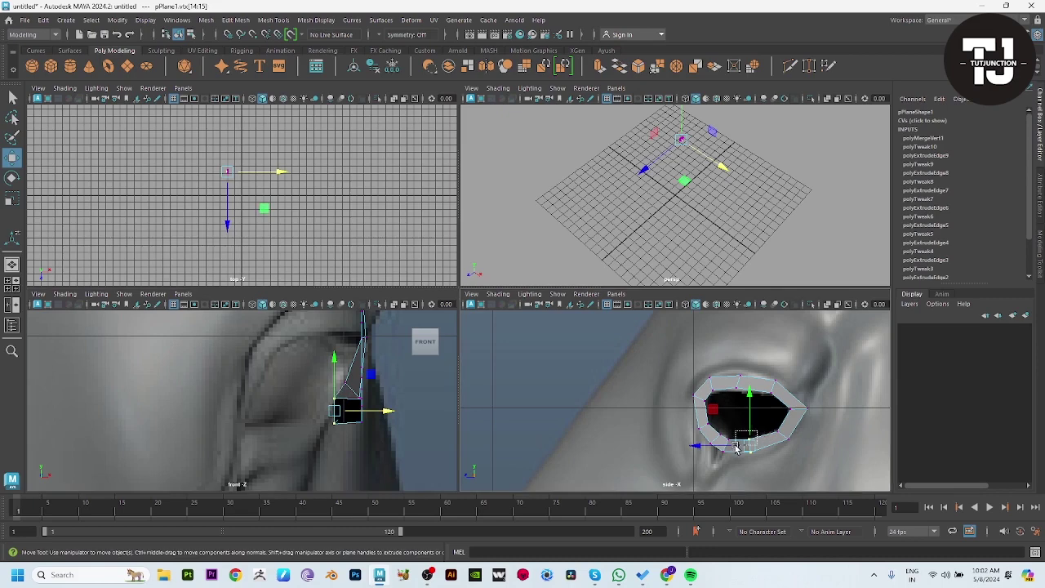
{"action": "left_click_drag", "start_coordinate": [387, 413], "coordinate": [394, 430]}
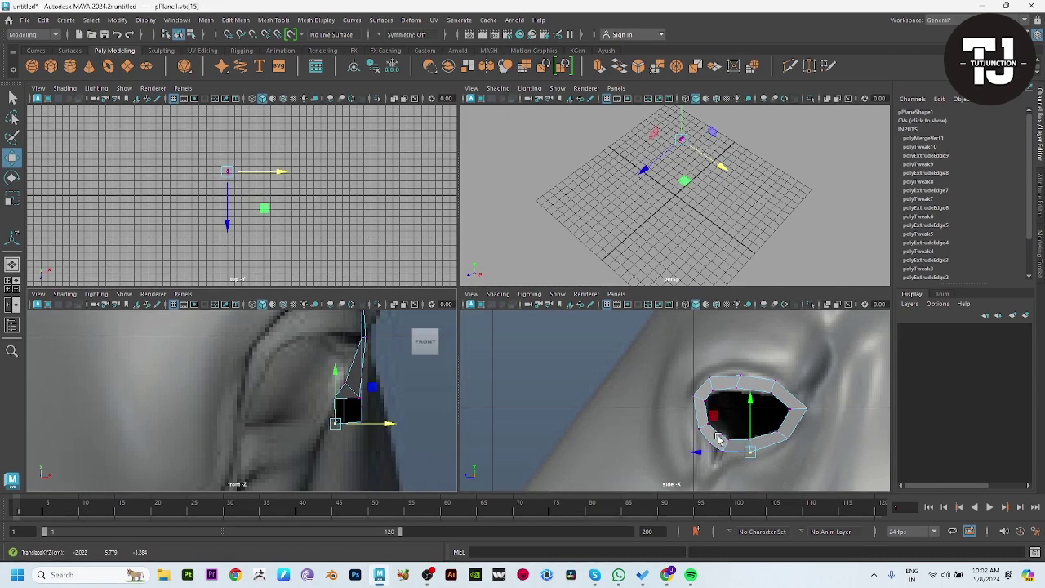
{"action": "left_click_drag", "start_coordinate": [721, 465], "coordinate": [721, 465]}
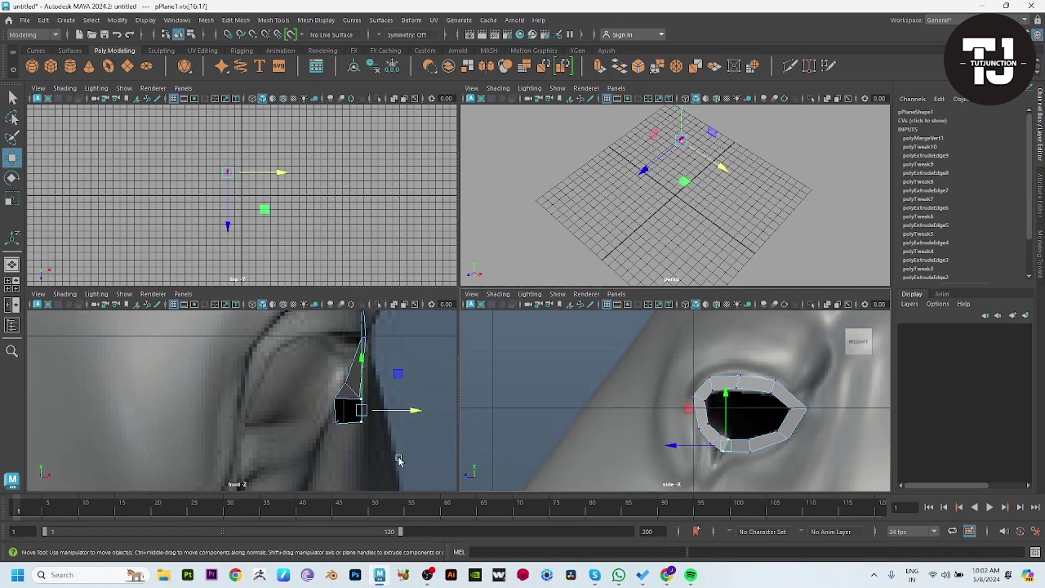
{"action": "left_click_drag", "start_coordinate": [411, 414], "coordinate": [369, 415]}
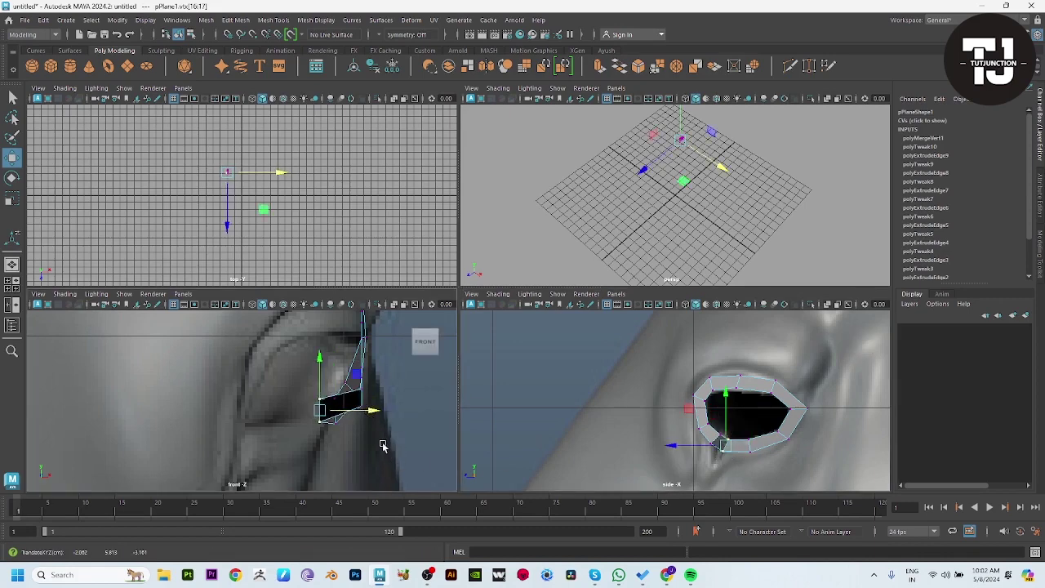
Stretch the tunnel strip deeper along X and push a left-side vertex inward
{"action": "middle_click_drag", "start_coordinate": [380, 444], "coordinate": [392, 384], "text": "alt"}
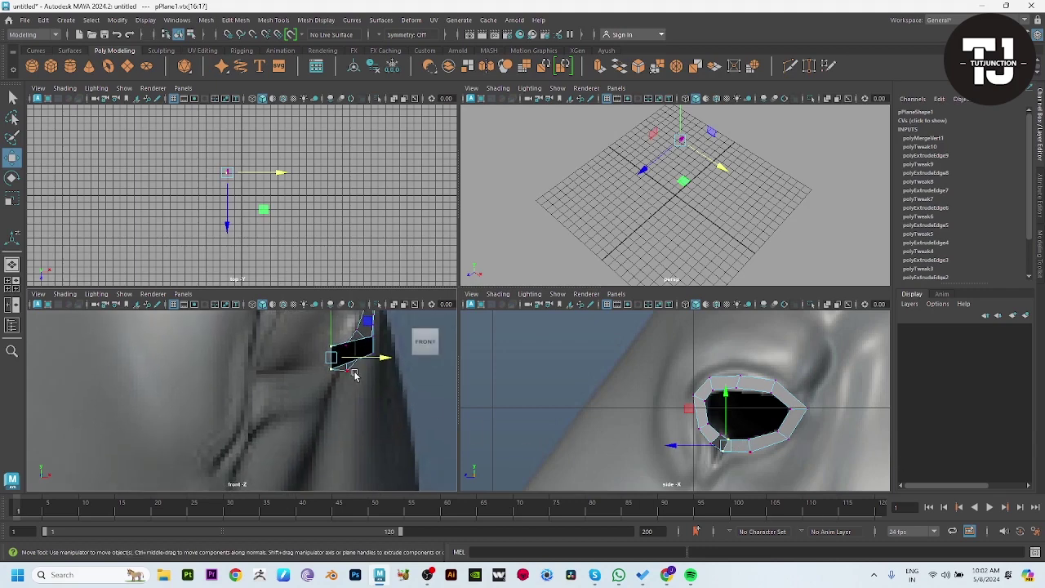
{"action": "left_click_drag", "start_coordinate": [707, 437], "coordinate": [711, 431]}
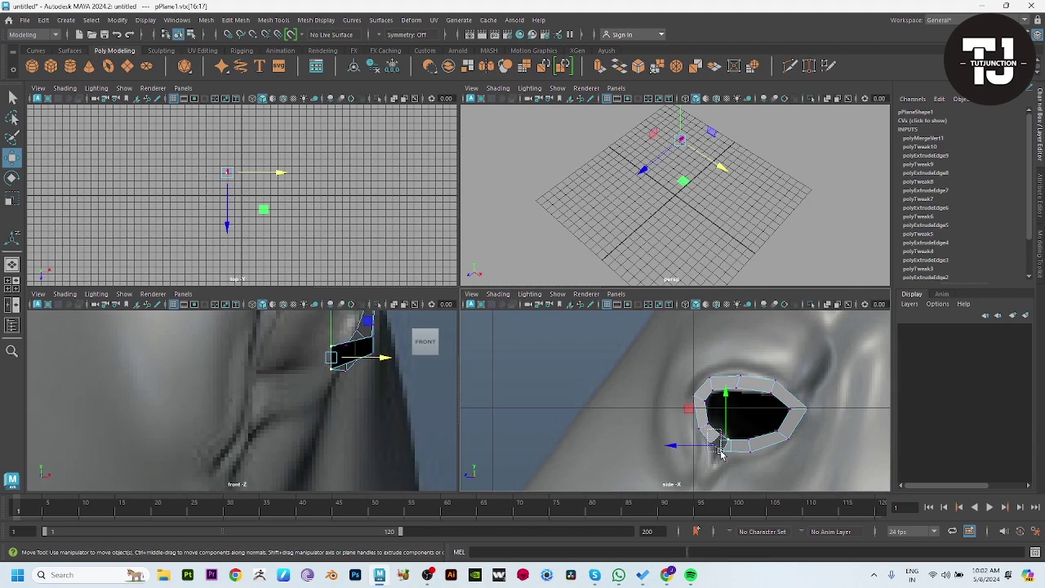
{"action": "left_click_drag", "start_coordinate": [420, 344], "coordinate": [339, 364]}
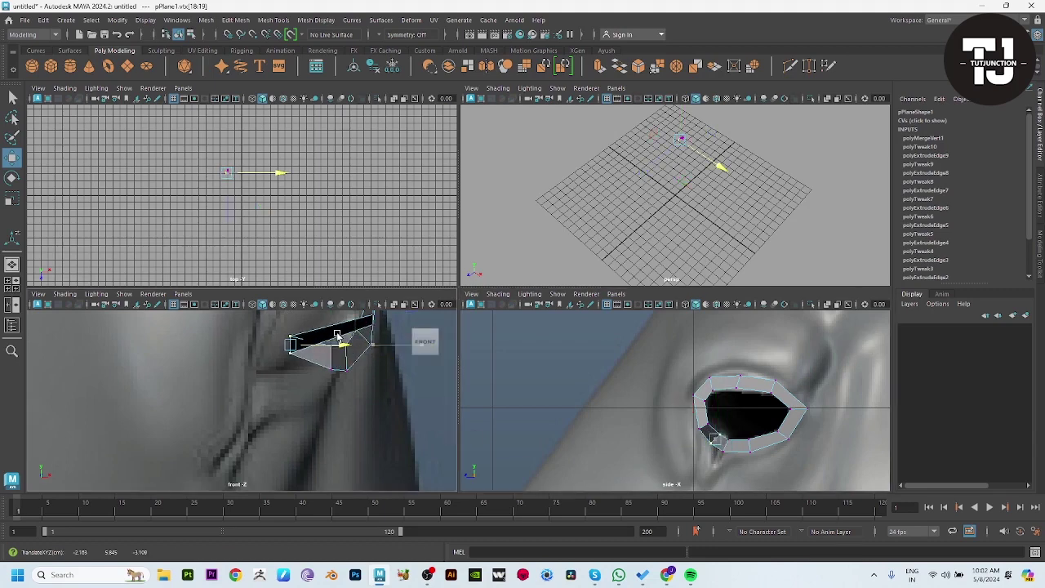
{"action": "middle_click_drag", "start_coordinate": [345, 389], "coordinate": [340, 435], "text": "alt"}
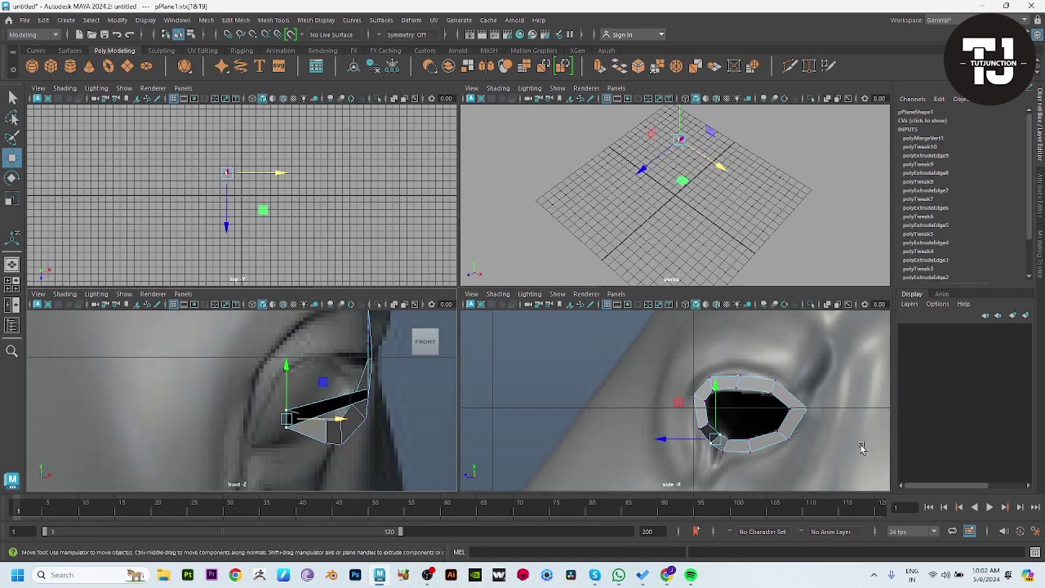
{"action": "left_click_drag", "start_coordinate": [708, 433], "coordinate": [519, 424]}
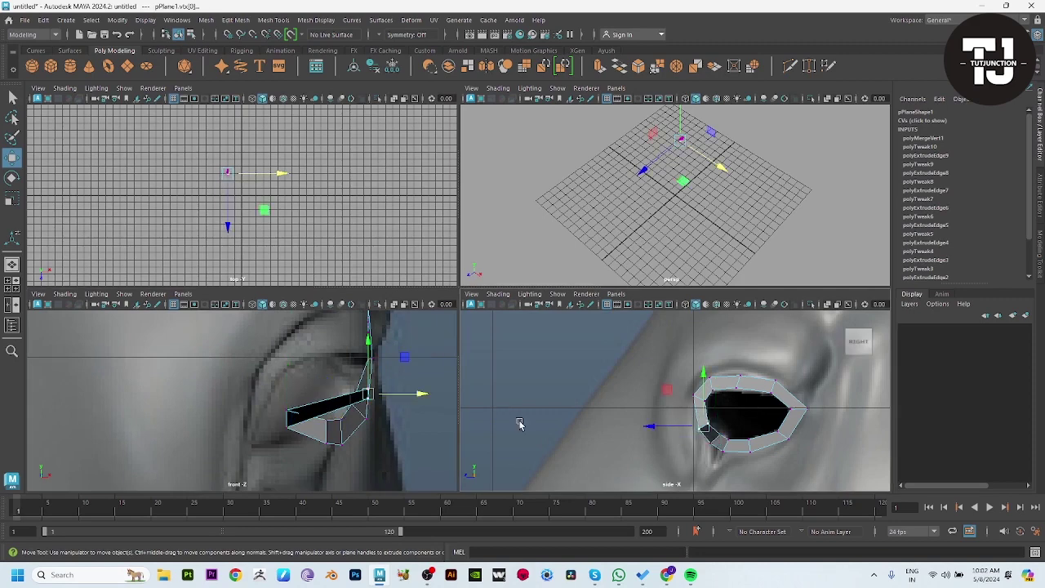
{"action": "mouse_move", "coordinate": [424, 396]}
{"action": "left_mouse_down"}
{"action": "mouse_move", "coordinate": [318, 390]}
{"action": "mouse_move", "coordinate": [339, 392]}
{"action": "left_mouse_up"}
{"action": "middle_click_drag", "start_coordinate": [359, 410], "coordinate": [363, 433], "text": "alt"}
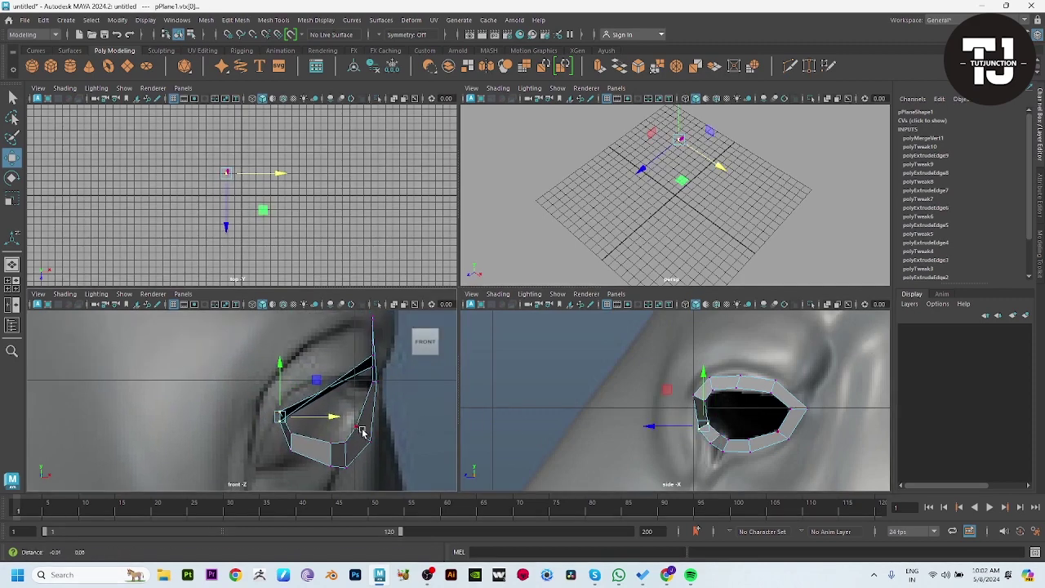
Reshape the tunnel's lower corner and rim vertices by moving them inward along X
{"action": "left_click", "coordinate": [291, 434]}
{"action": "mouse_move", "coordinate": [327, 431]}
{"action": "left_mouse_down"}
{"action": "mouse_move", "coordinate": [237, 409]}
{"action": "mouse_move", "coordinate": [282, 414]}
{"action": "left_mouse_up"}
{"action": "middle_click_drag", "start_coordinate": [254, 447], "coordinate": [319, 453], "text": "alt"}
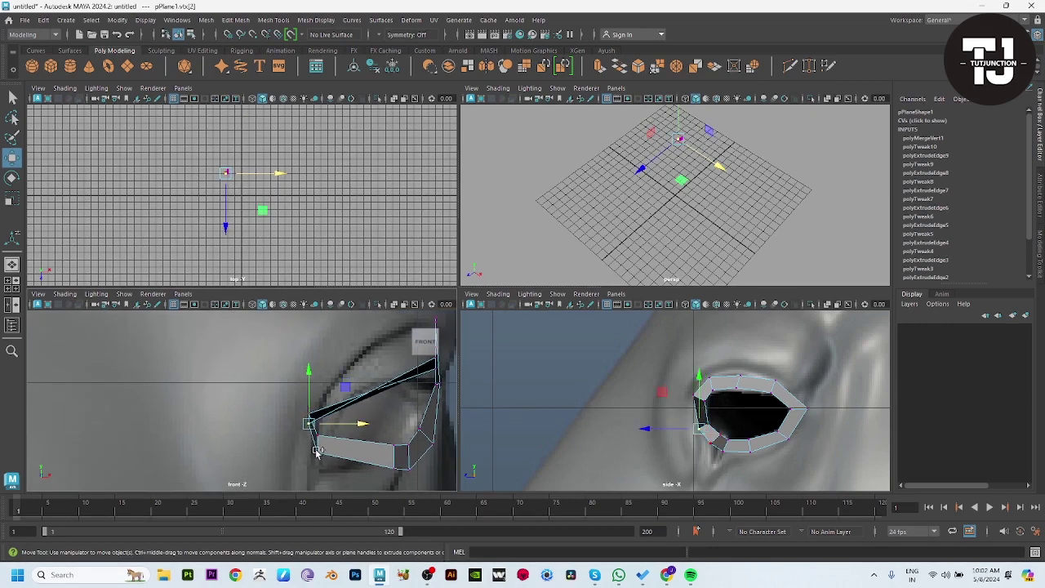
{"action": "left_click", "coordinate": [318, 454]}
{"action": "left_click_drag", "start_coordinate": [346, 430], "coordinate": [365, 455]}
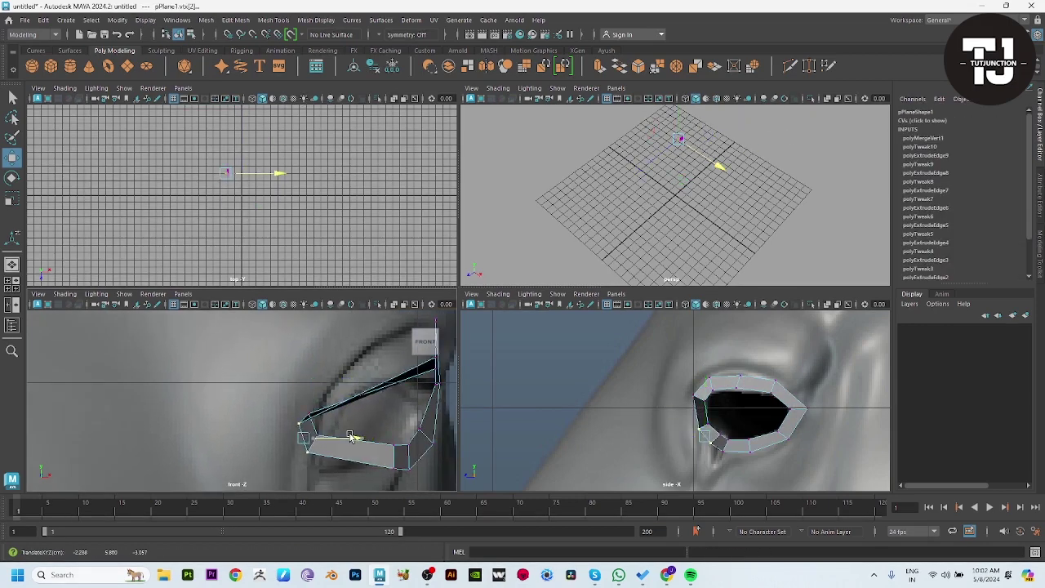
{"action": "middle_click_drag", "start_coordinate": [365, 455], "coordinate": [369, 382], "text": "alt"}
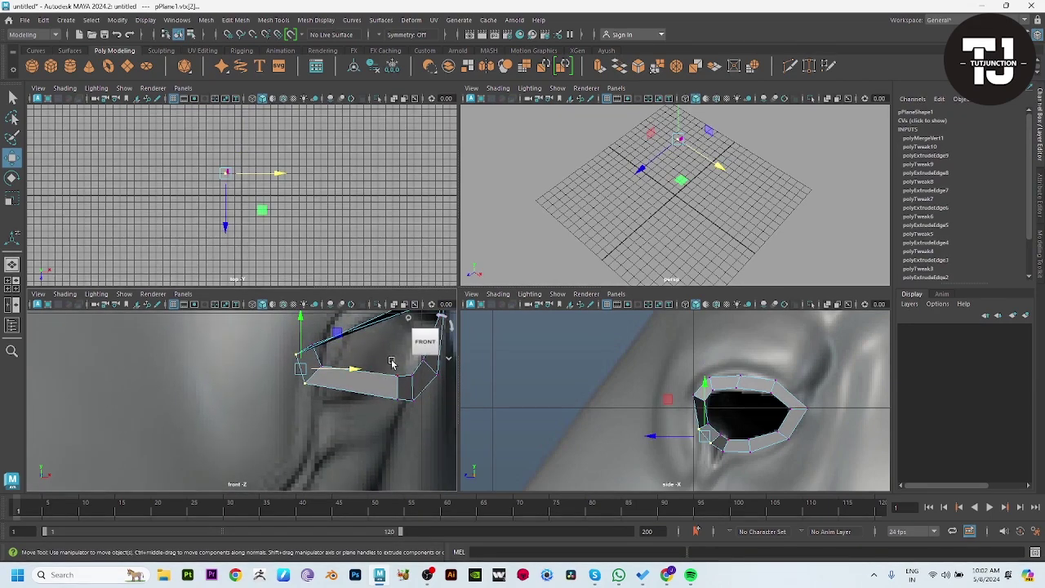
{"action": "left_click", "coordinate": [391, 387]}
{"action": "left_click_drag", "start_coordinate": [424, 390], "coordinate": [389, 390]}
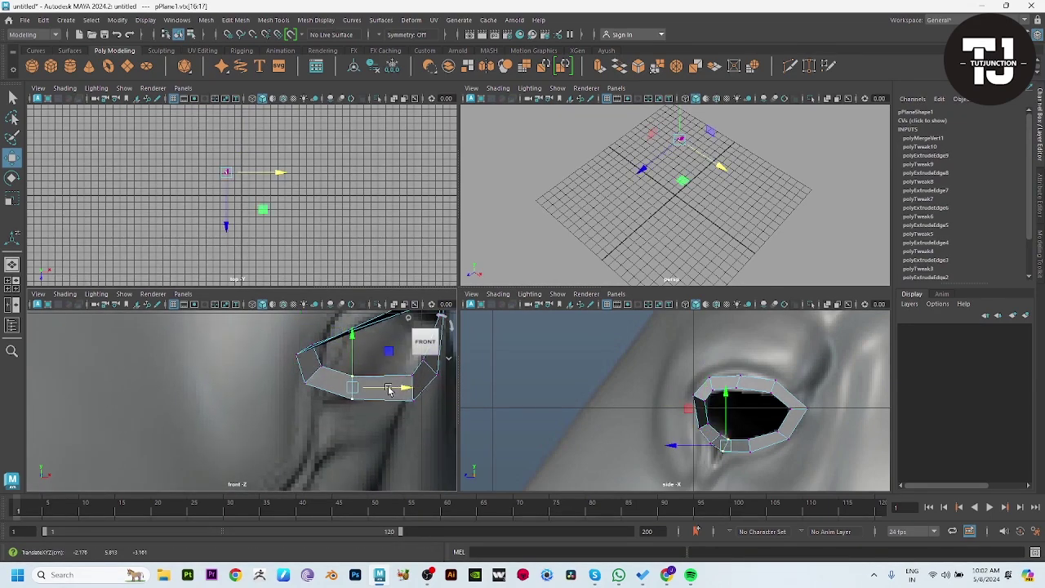
Move the tunnel's upper vertices up and inward onto the sculpt
{"action": "scroll", "coordinate": [388, 390], "scroll_direction": "up", "scroll_amount": 2}
{"action": "left_click_drag", "start_coordinate": [407, 435], "coordinate": [421, 437]}
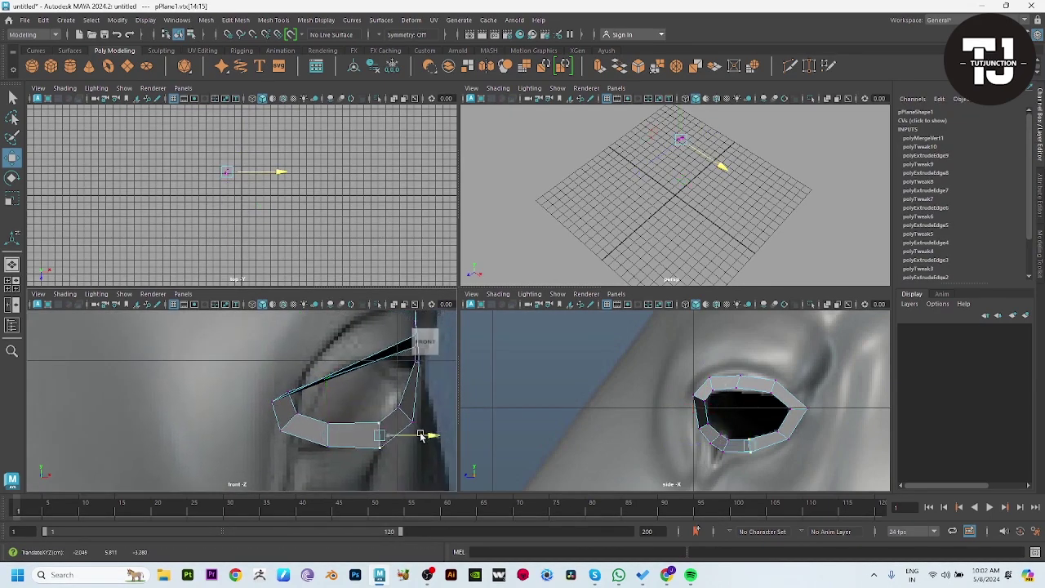
{"action": "middle_click_drag", "start_coordinate": [645, 402], "coordinate": [684, 443], "text": "alt"}
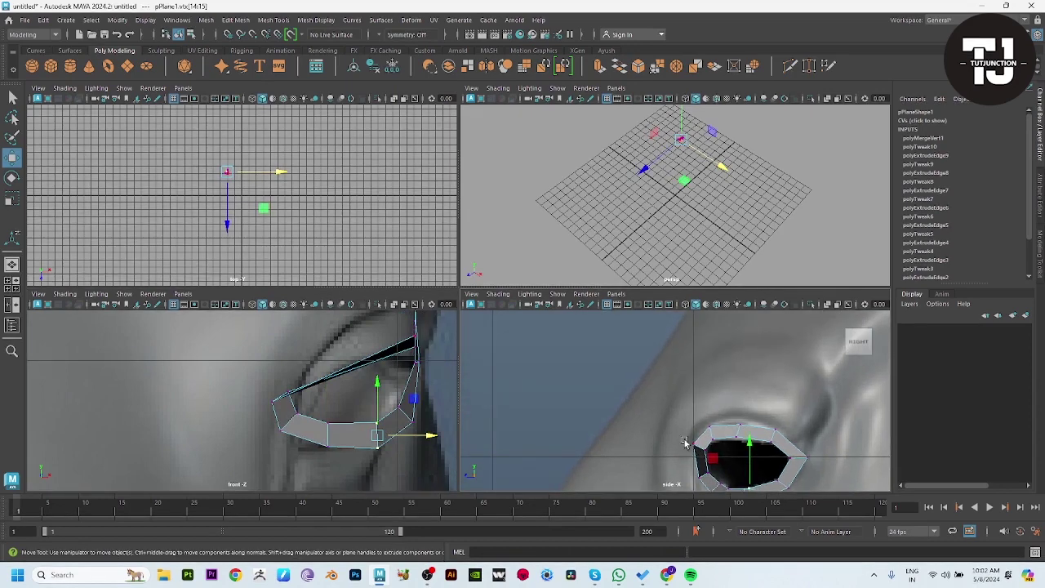
{"action": "middle_click_drag", "start_coordinate": [392, 375], "coordinate": [392, 412], "text": "alt"}
{"action": "left_click", "coordinate": [351, 382]}
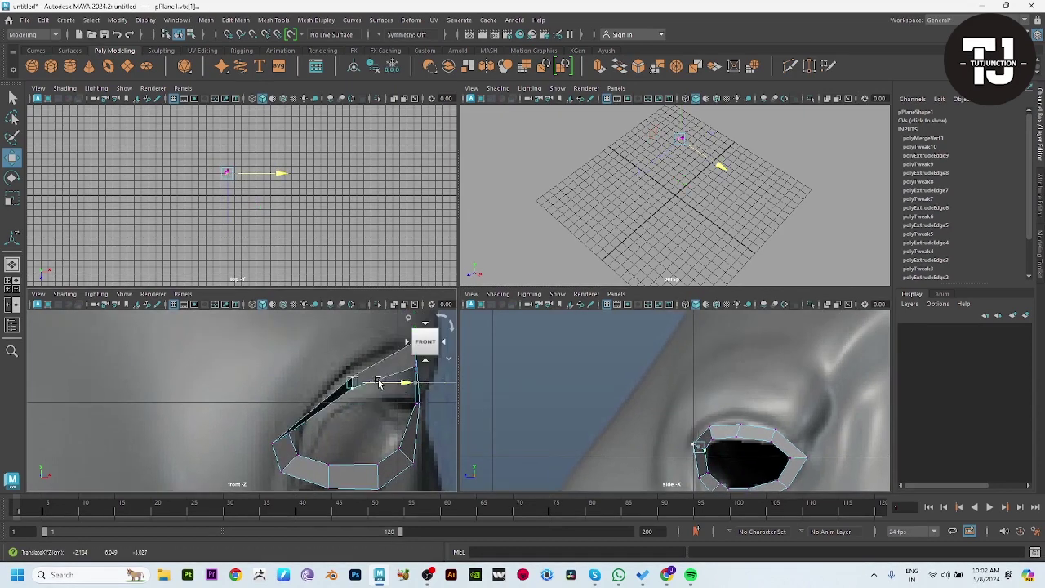
{"action": "left_click_drag", "start_coordinate": [378, 384], "coordinate": [357, 394]}
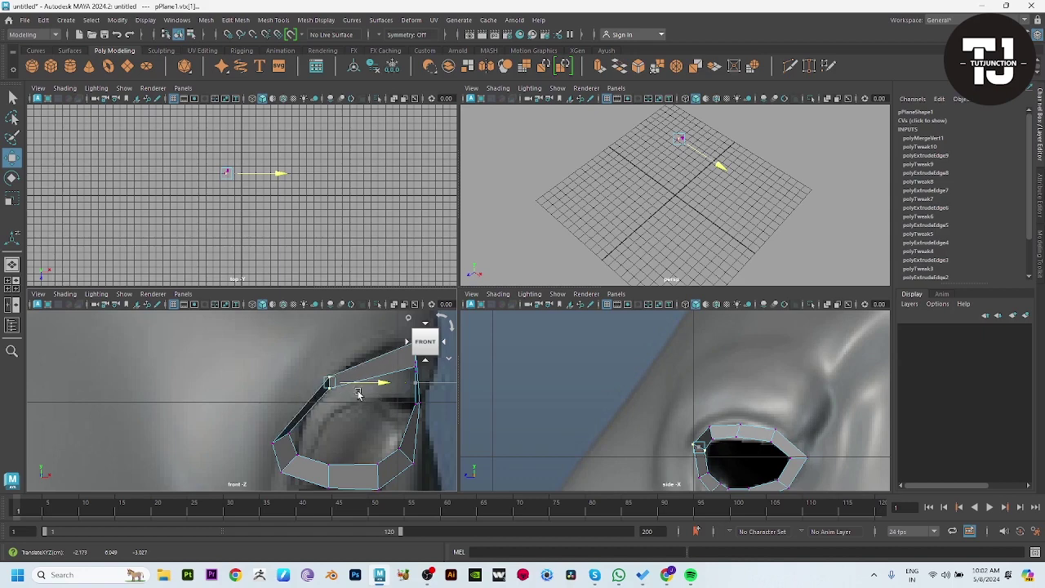
{"action": "left_click_drag", "start_coordinate": [330, 383], "coordinate": [312, 374]}
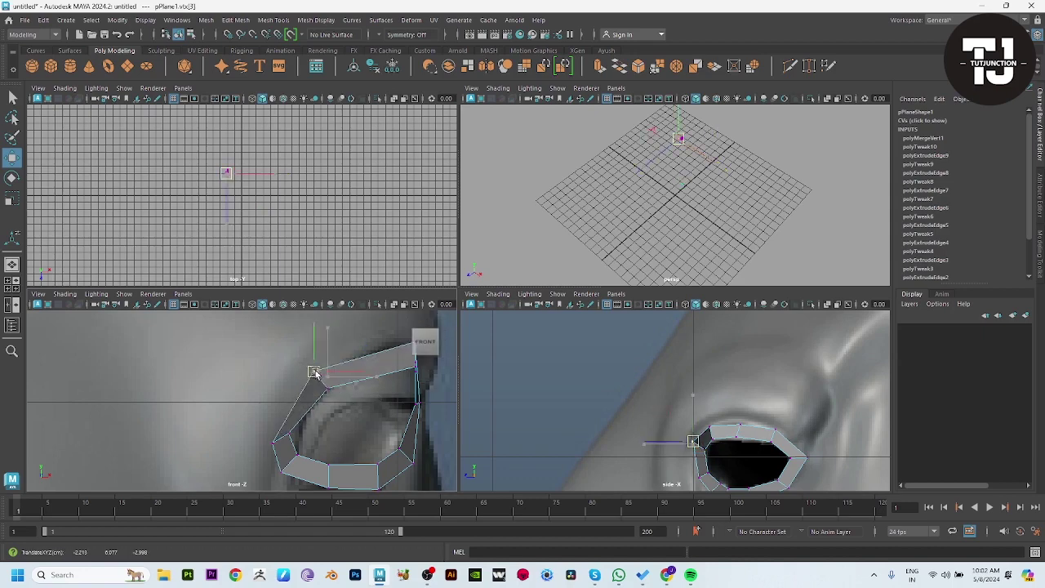
{"action": "left_click", "coordinate": [323, 400]}
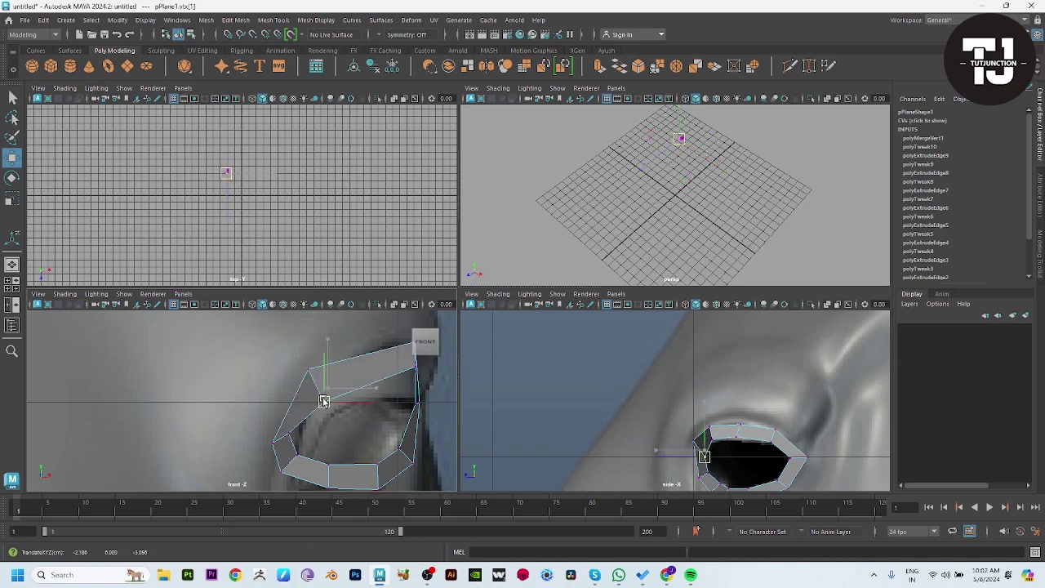
{"action": "left_click_drag", "start_coordinate": [324, 400], "coordinate": [327, 397]}
Fit the remaining loop vertex pairs to the nostril outline on the sculpt
{"action": "middle_click_drag", "start_coordinate": [669, 445], "coordinate": [707, 446], "text": "alt"}
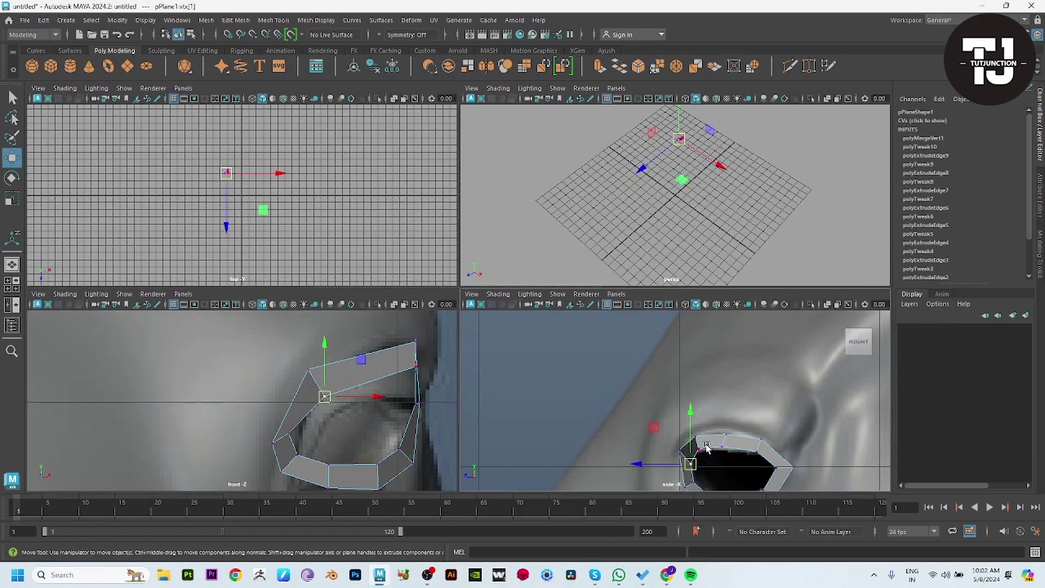
{"action": "scroll", "coordinate": [400, 392], "scroll_direction": "up", "scroll_amount": 3}
{"action": "left_click_drag", "start_coordinate": [335, 367], "coordinate": [368, 412]}
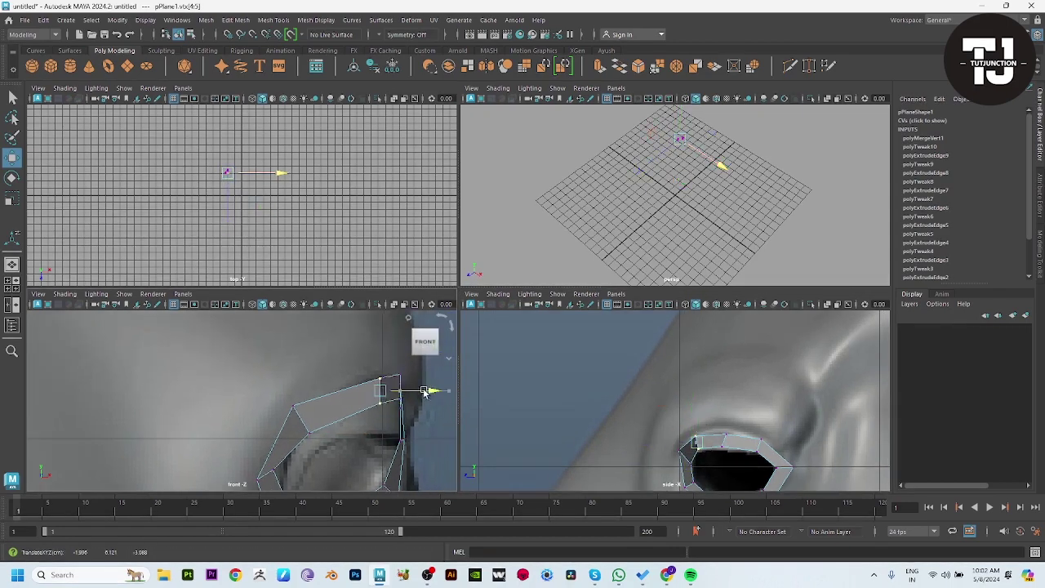
{"action": "left_click_drag", "start_coordinate": [423, 393], "coordinate": [395, 395]}
{"action": "left_click_drag", "start_coordinate": [343, 426], "coordinate": [396, 404]}
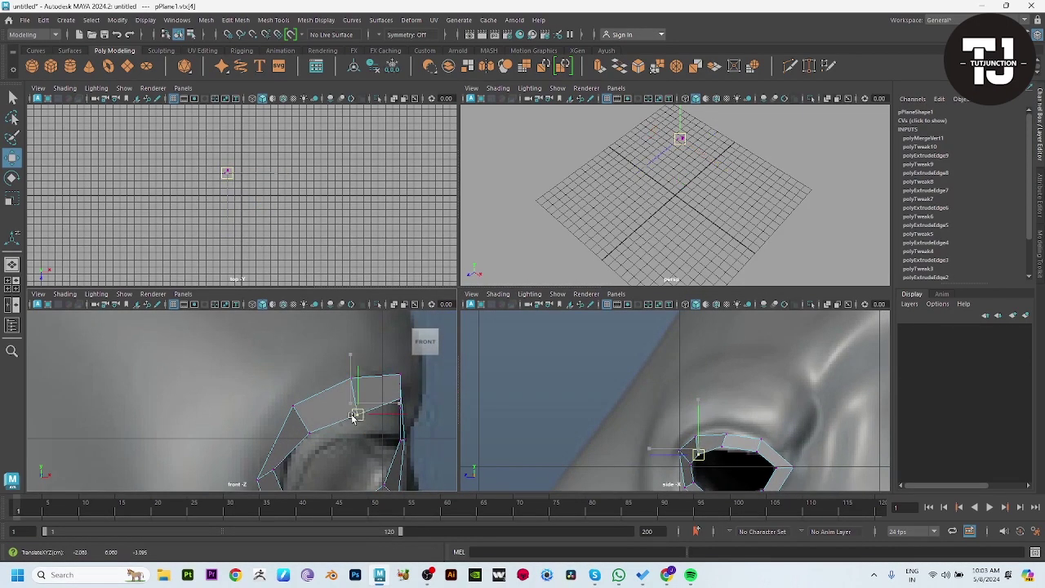
{"action": "left_click_drag", "start_coordinate": [719, 422], "coordinate": [677, 457]}
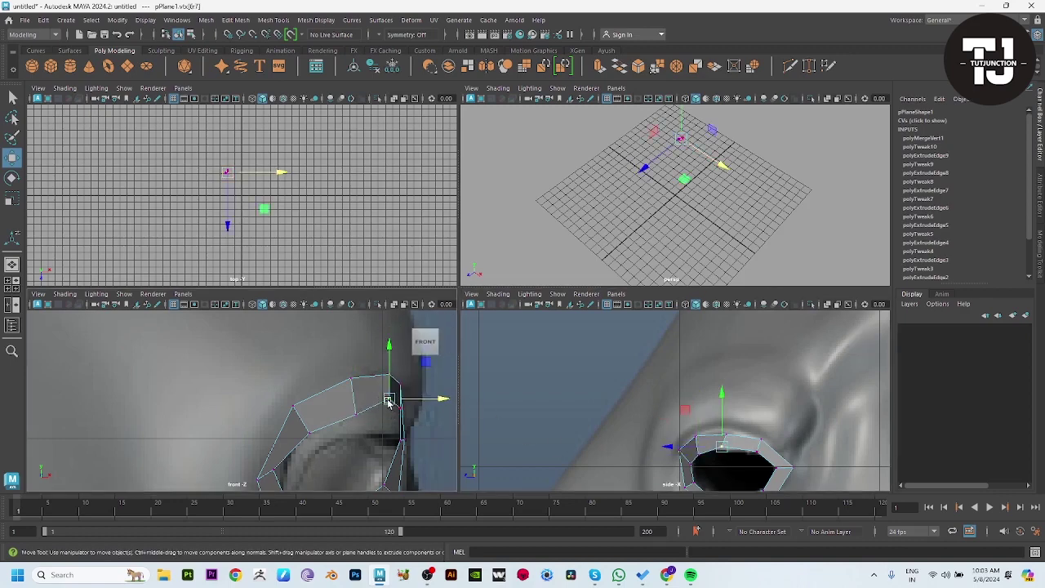
{"action": "left_click", "coordinate": [388, 409]}
{"action": "left_click_drag", "start_coordinate": [689, 450], "coordinate": [759, 446]}
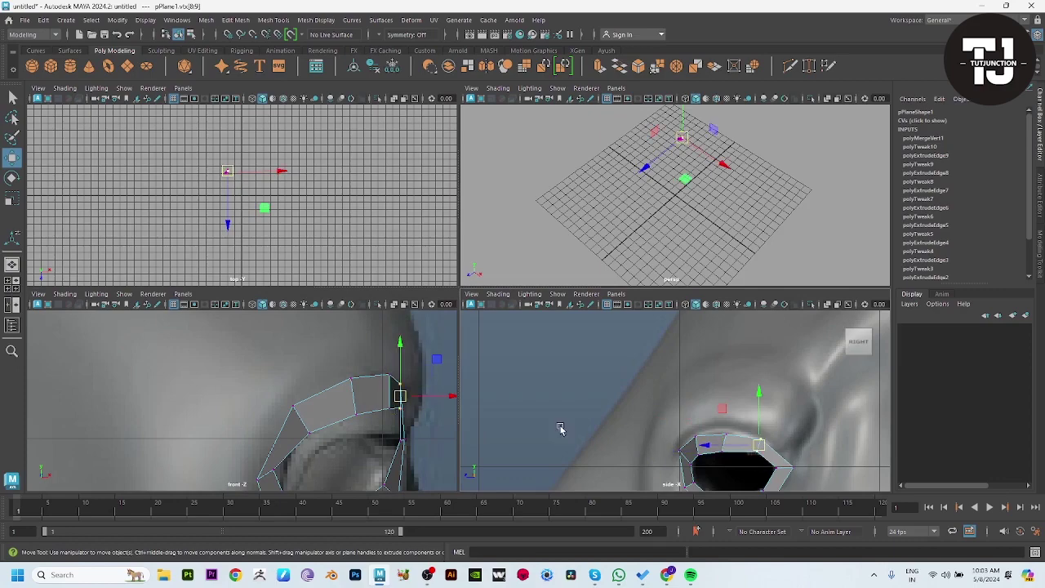
{"action": "left_click_drag", "start_coordinate": [414, 402], "coordinate": [403, 410]}
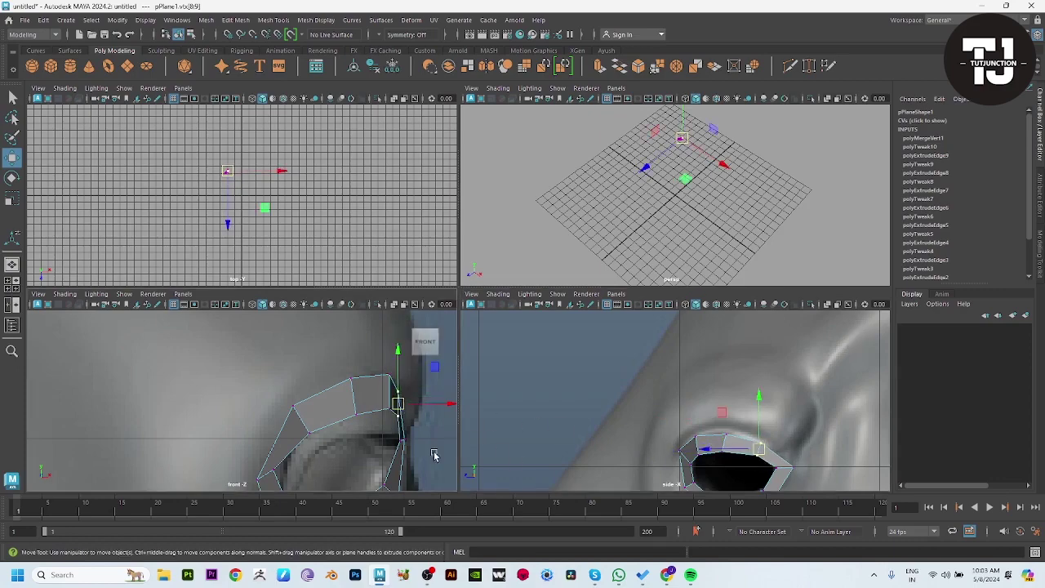
{"action": "middle_click_drag", "start_coordinate": [434, 455], "coordinate": [433, 398], "text": "alt"}
Extrude a new face from the ring's lower outer edge in the side view
{"action": "key", "text": "space"}
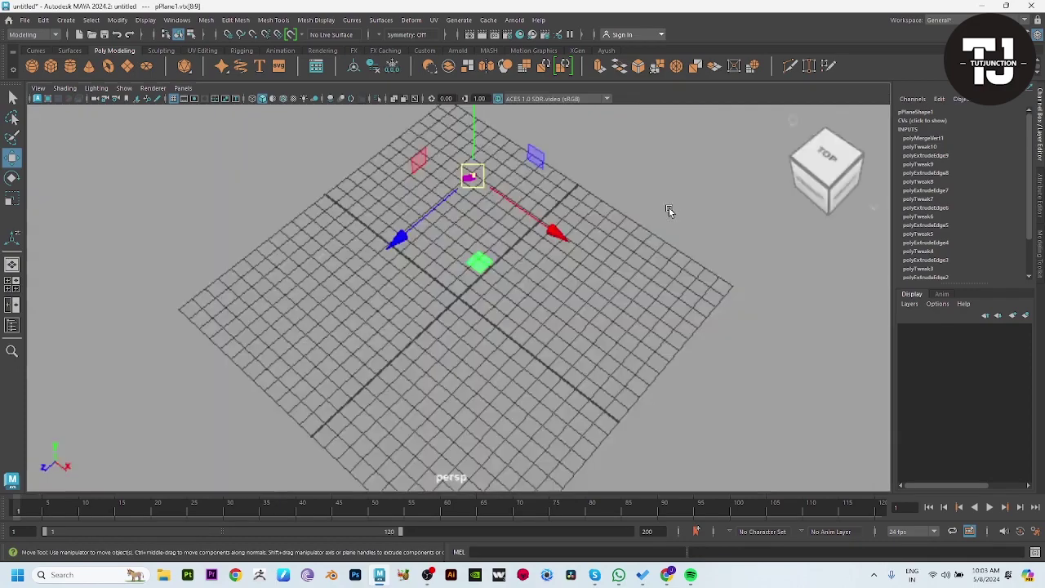
{"action": "mouse_move", "coordinate": [671, 213]}
{"action": "left_mouse_down", "text": "alt"}
{"action": "mouse_move", "coordinate": [531, 282]}
{"action": "mouse_move", "coordinate": [466, 269]}
{"action": "left_mouse_up", "text": "alt"}
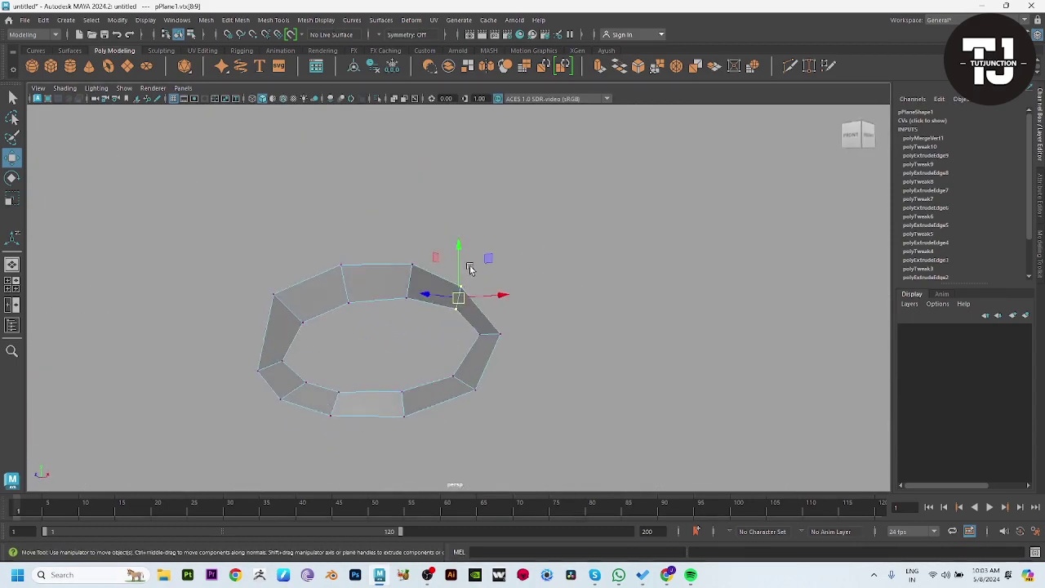
{"action": "key", "text": "space"}
{"action": "key", "text": "space"}
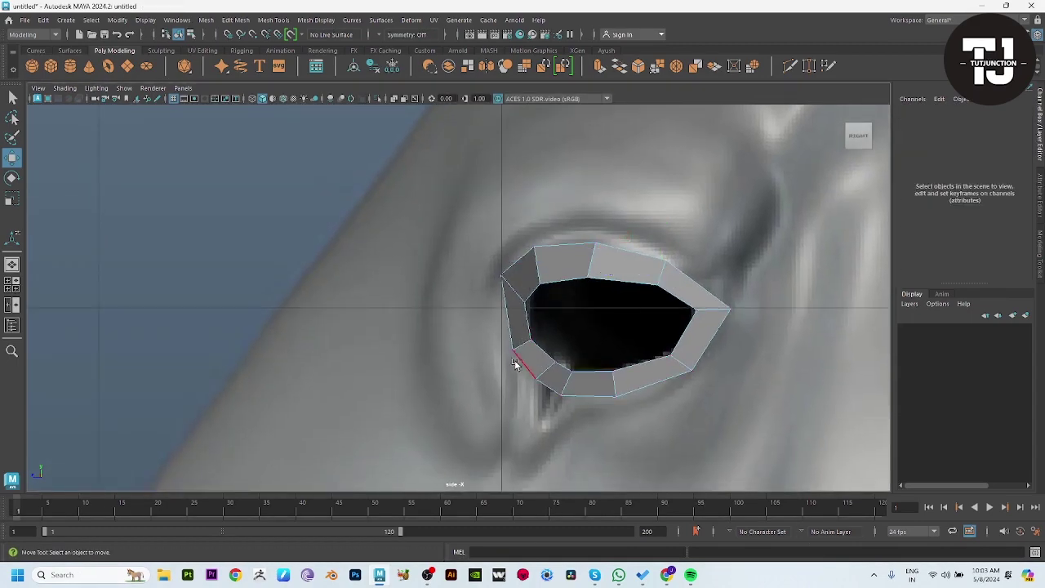
{"action": "left_click", "coordinate": [519, 365]}
{"action": "mouse_move", "coordinate": [525, 366]}
{"action": "left_mouse_down", "text": "shift"}
{"action": "mouse_move", "coordinate": [439, 372]}
{"action": "mouse_move", "coordinate": [384, 331]}
{"action": "mouse_move", "coordinate": [292, 299]}
{"action": "mouse_move", "coordinate": [297, 286]}
{"action": "left_mouse_up", "text": "shift"}
Pull the new face's outer vertices together and select both
{"action": "key", "text": "F9"}
{"action": "left_click", "coordinate": [425, 349]}
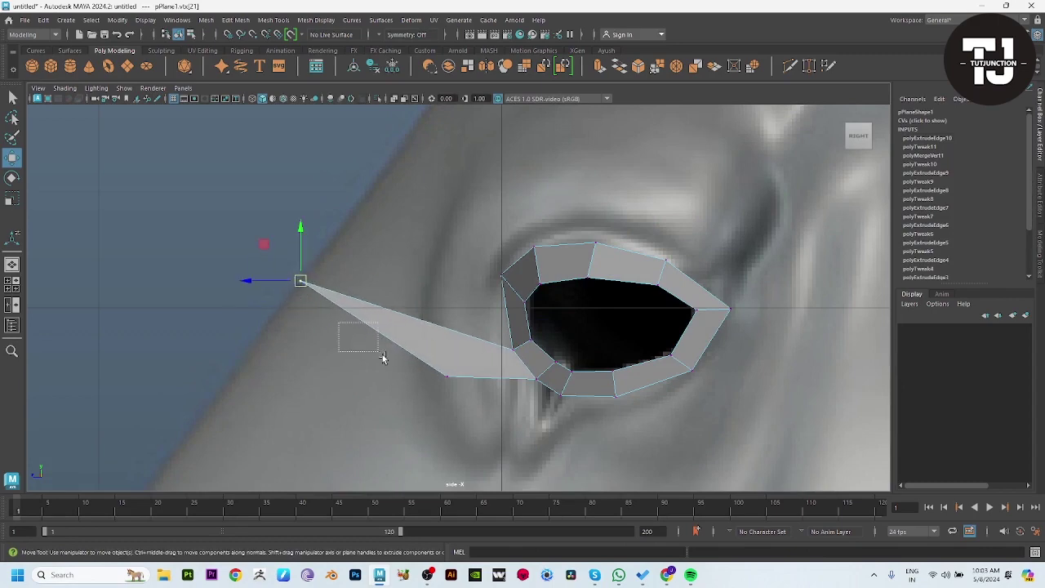
{"action": "left_click", "coordinate": [446, 376]}
{"action": "mouse_move", "coordinate": [446, 376]}
{"action": "left_mouse_down"}
{"action": "mouse_move", "coordinate": [298, 354]}
{"action": "mouse_move", "coordinate": [262, 333]}
{"action": "left_mouse_up"}
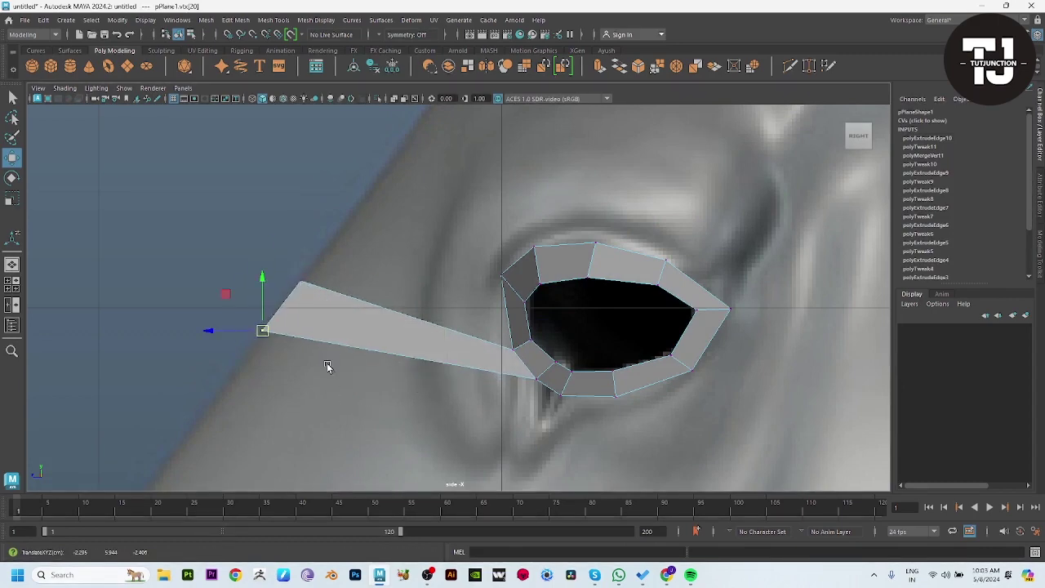
{"action": "left_click_drag", "start_coordinate": [327, 366], "coordinate": [215, 262]}
Stretch the strip's end vertices far left across the muzzle toward the centre in front view
{"action": "key", "text": "space"}
{"action": "key", "text": "space"}
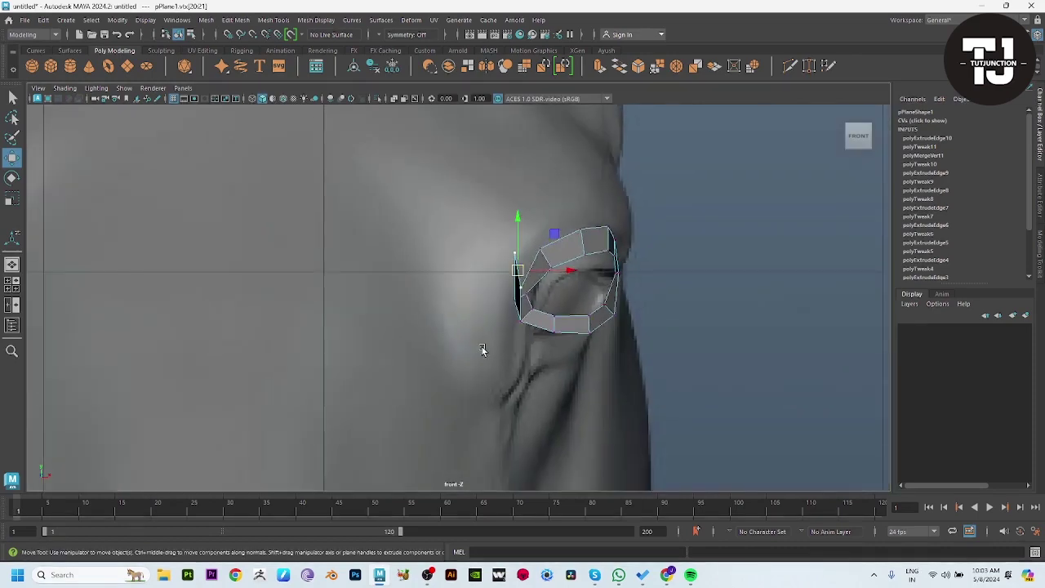
{"action": "middle_click_drag", "start_coordinate": [482, 350], "coordinate": [595, 318], "text": "alt"}
{"action": "mouse_move", "coordinate": [637, 280]}
{"action": "left_mouse_down"}
{"action": "mouse_move", "coordinate": [419, 289]}
{"action": "mouse_move", "coordinate": [325, 312]}
{"action": "left_mouse_up"}
{"action": "scroll", "coordinate": [378, 304], "scroll_direction": "down", "scroll_amount": 5}
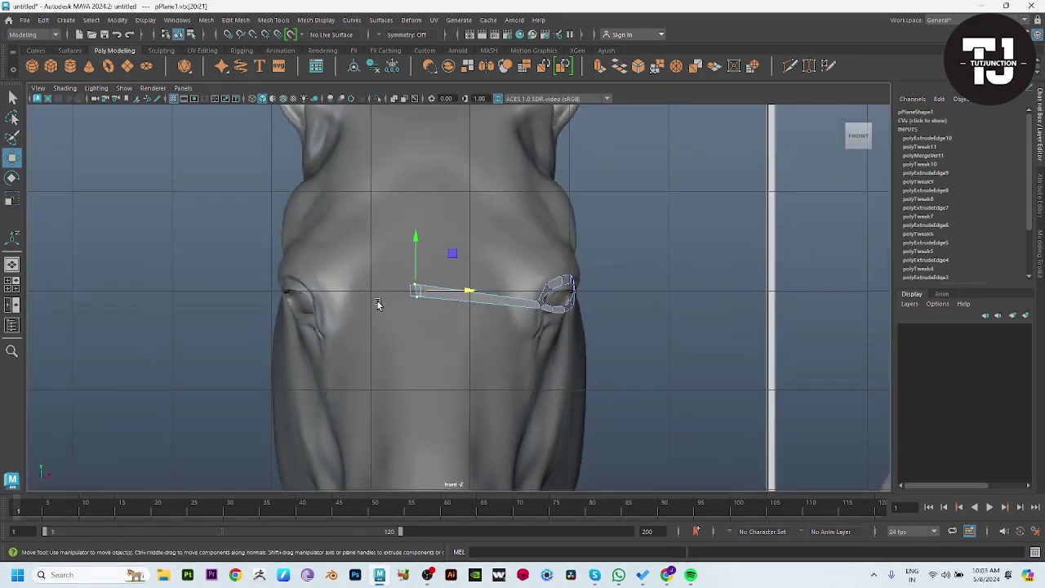
{"action": "left_click_drag", "start_coordinate": [467, 291], "coordinate": [484, 292]}
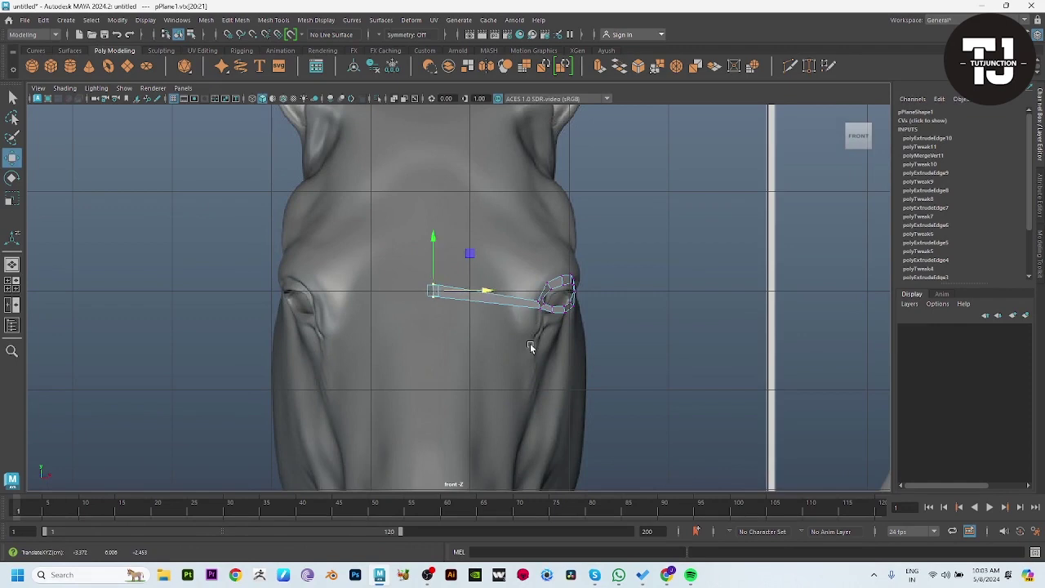
{"action": "middle_click_drag", "start_coordinate": [511, 301], "coordinate": [511, 285], "text": "alt"}
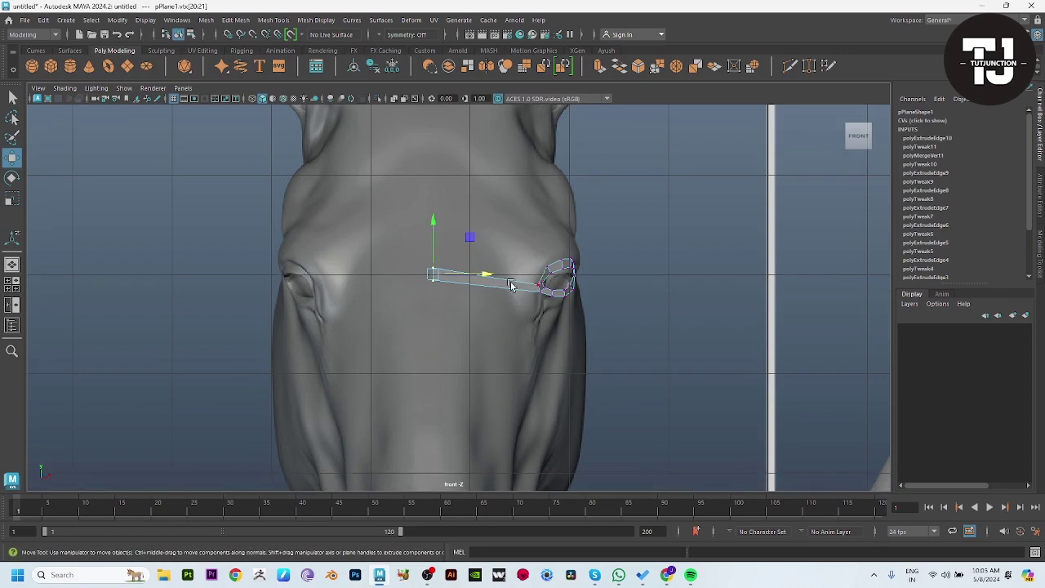
{"action": "right_click_drag", "start_coordinate": [511, 285], "coordinate": [592, 198]}
{"action": "right_click_drag", "start_coordinate": [502, 219], "coordinate": [473, 276], "text": "shift"}
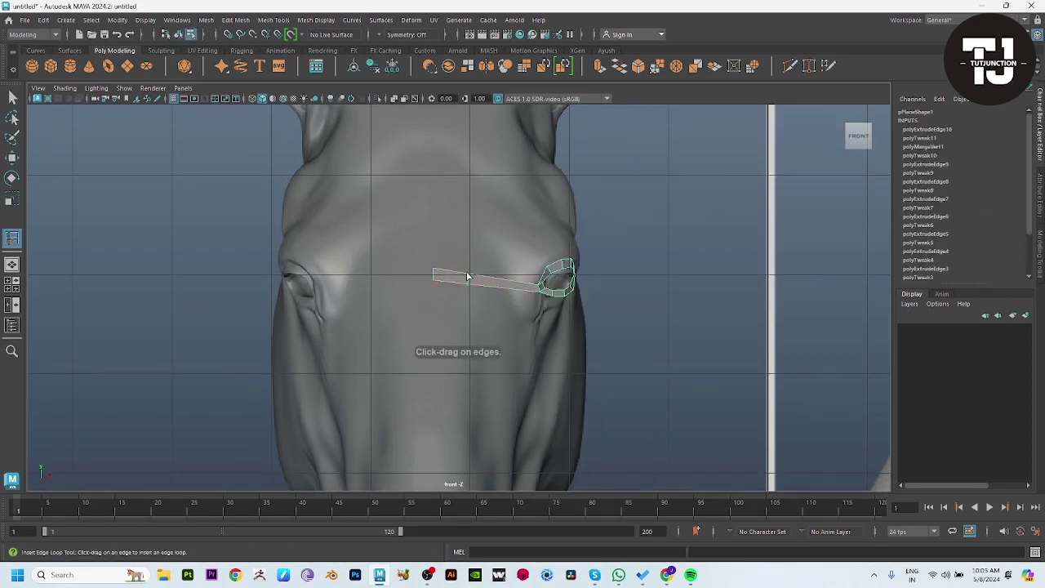
Insert two edge loops across the muzzle strip and slide one along it
{"action": "left_click", "coordinate": [467, 276]}
{"action": "left_click", "coordinate": [503, 283]}
{"action": "key", "text": "w"}
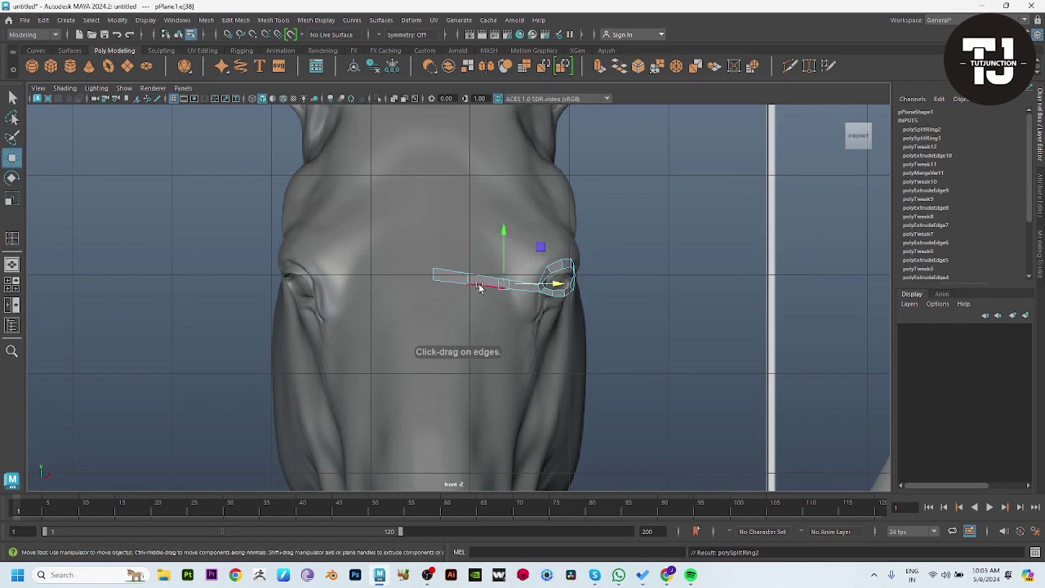
{"action": "key", "text": "space"}
{"action": "key", "text": "space"}
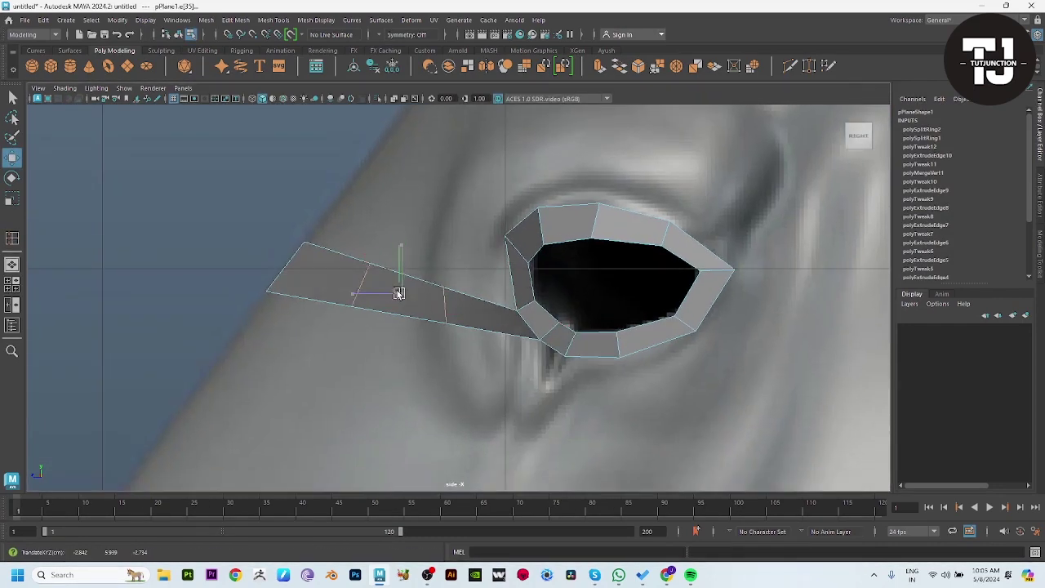
{"action": "left_click_drag", "start_coordinate": [397, 293], "coordinate": [313, 274]}
{"action": "key", "text": "ctrl+z"}
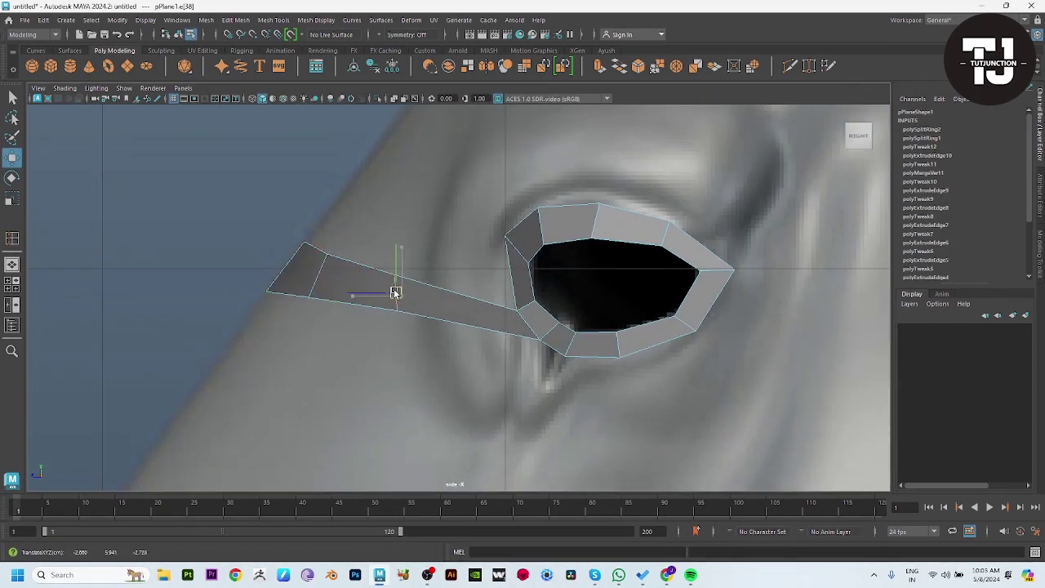
Even out the new edge spacing in front view, then select the strip's lower outer edge
{"action": "key", "text": "space"}
{"action": "key", "text": "space"}
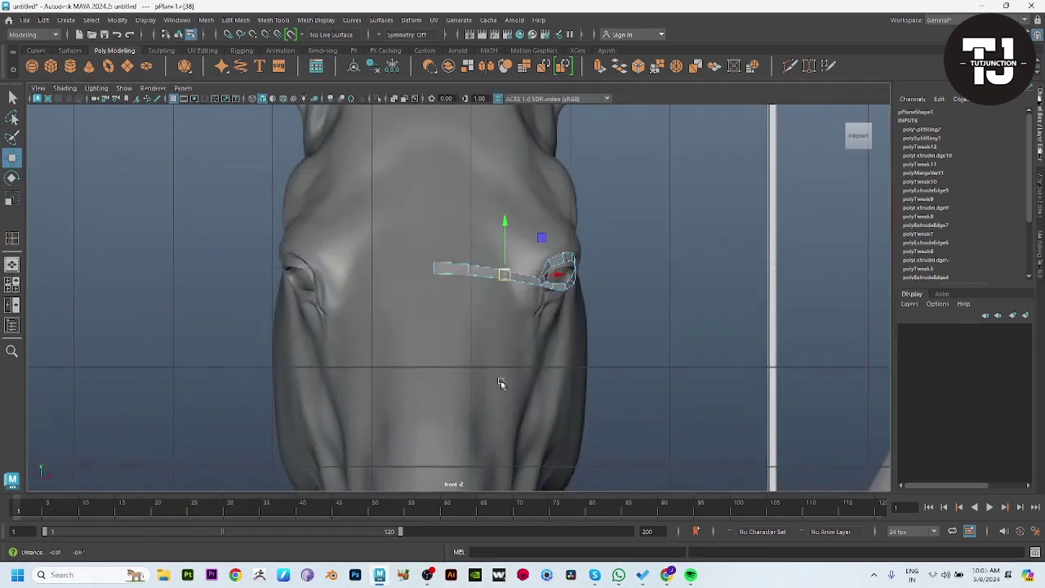
{"action": "left_click_drag", "start_coordinate": [553, 273], "coordinate": [565, 271]}
{"action": "left_click", "coordinate": [467, 263]}
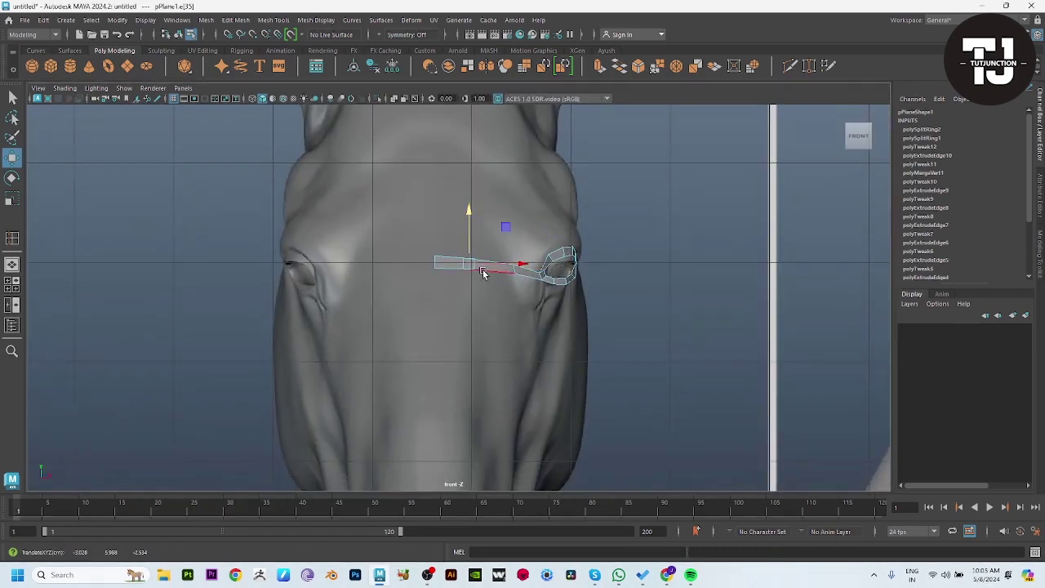
{"action": "key", "text": "space"}
{"action": "left_click_drag", "start_coordinate": [711, 373], "coordinate": [784, 373]}
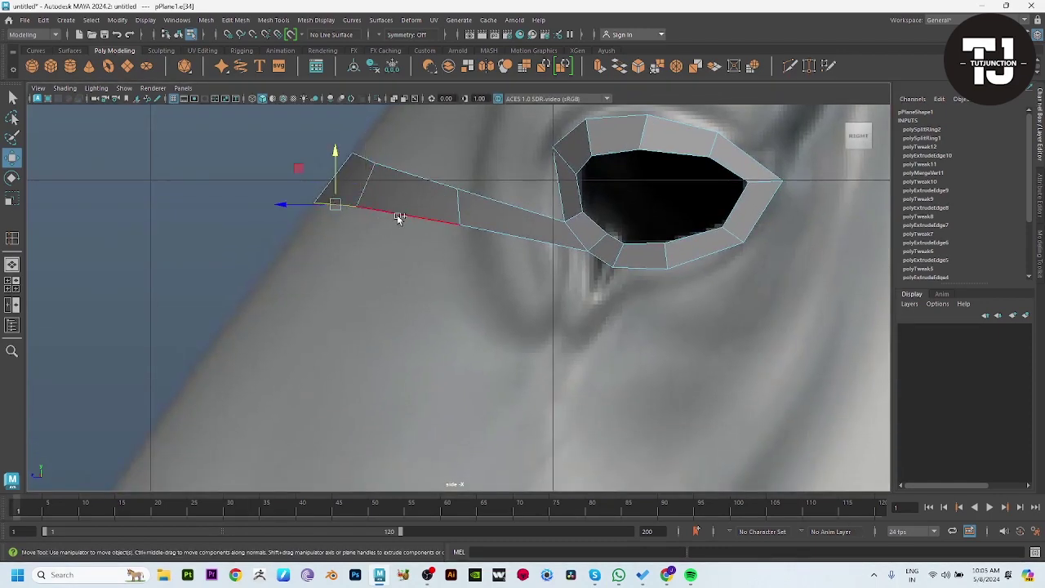
{"action": "left_click", "coordinate": [398, 218]}
Extrude a new face down from the strip's lower edge and position its bottom vertices
{"action": "left_click_drag", "start_coordinate": [417, 209], "coordinate": [243, 434], "text": "shift"}
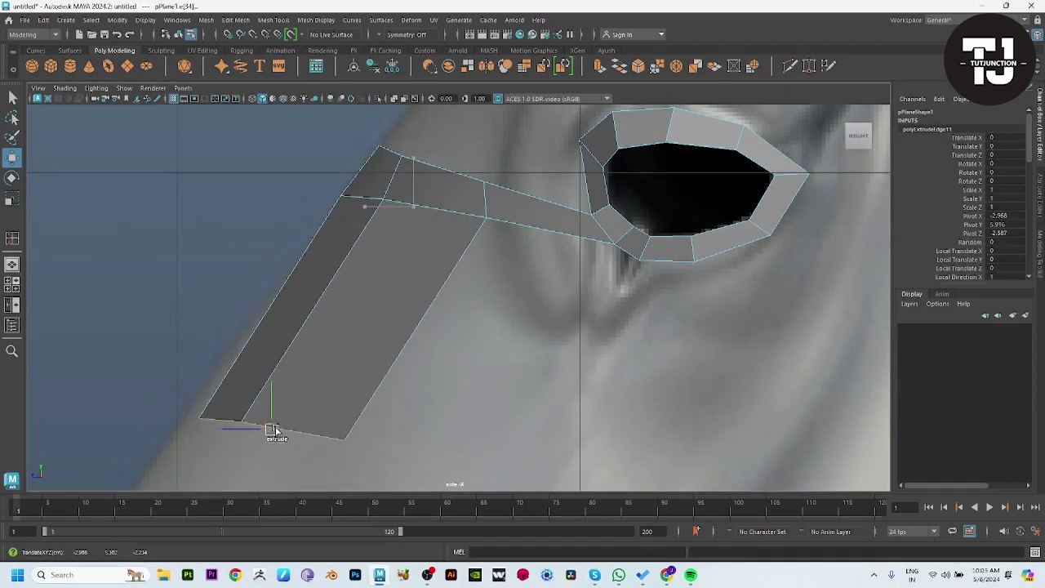
{"action": "middle_click_drag", "start_coordinate": [270, 411], "coordinate": [383, 280], "text": "alt"}
{"action": "key", "text": "F9"}
{"action": "left_click", "coordinate": [311, 315]}
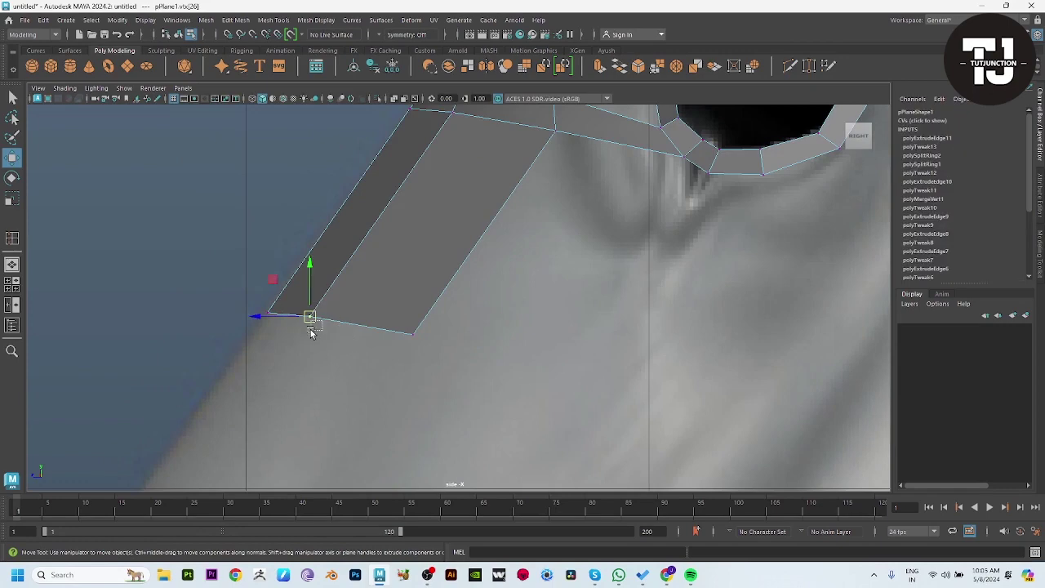
{"action": "left_click_drag", "start_coordinate": [310, 318], "coordinate": [299, 327]}
{"action": "left_click", "coordinate": [413, 333]}
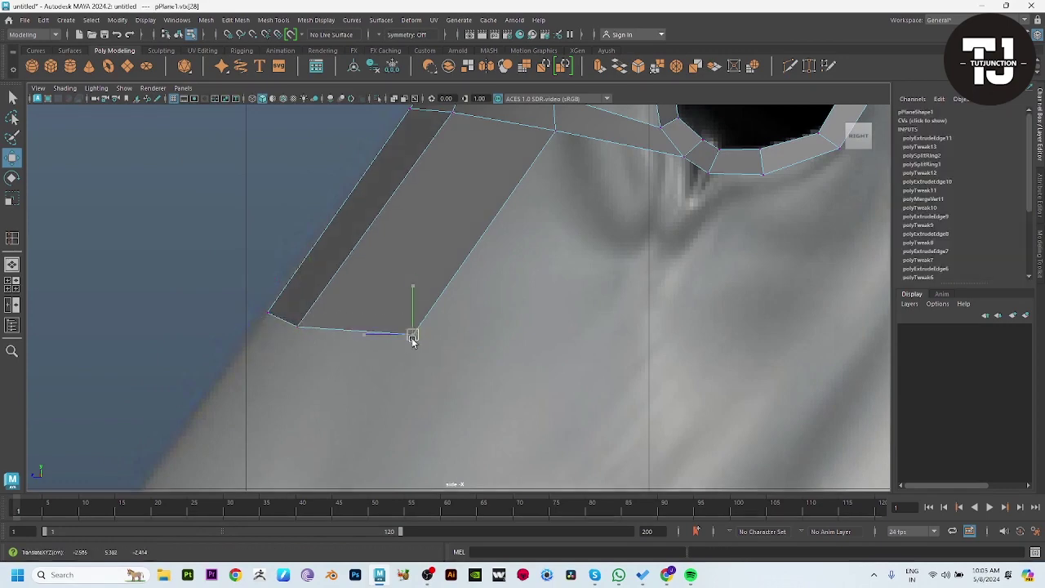
{"action": "left_click_drag", "start_coordinate": [413, 333], "coordinate": [432, 400]}
Fit the new face's bottom vertices to the muzzle in the front view
{"action": "key", "text": "space"}
{"action": "left_click_drag", "start_coordinate": [270, 351], "coordinate": [384, 368]}
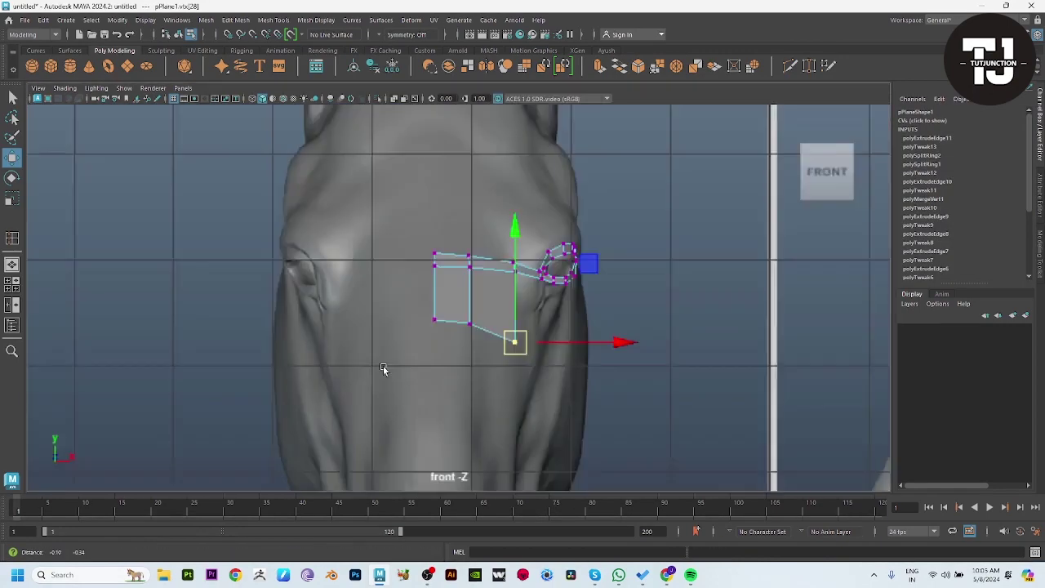
{"action": "mouse_move", "coordinate": [385, 368]}
{"action": "middle_mouse_down", "text": "alt"}
{"action": "mouse_move", "coordinate": [462, 366]}
{"action": "mouse_move", "coordinate": [129, 443]}
{"action": "middle_mouse_up", "text": "alt"}
{"action": "mouse_move", "coordinate": [129, 443]}
{"action": "right_mouse_down", "text": "alt"}
{"action": "mouse_move", "coordinate": [462, 415]}
{"action": "mouse_move", "coordinate": [515, 366]}
{"action": "right_mouse_up", "text": "alt"}
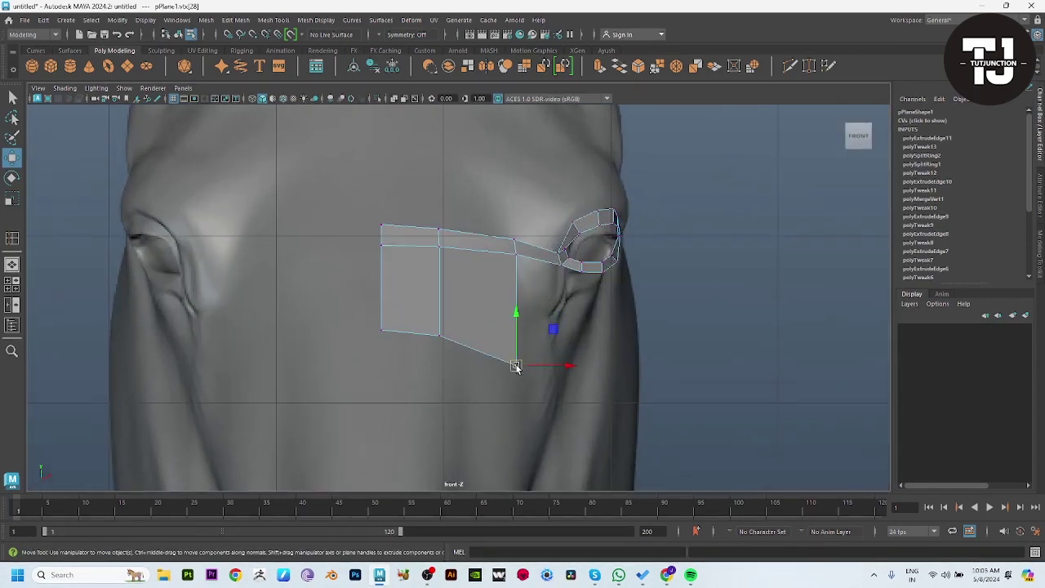
{"action": "left_click_drag", "start_coordinate": [515, 367], "coordinate": [513, 336]}
{"action": "left_click", "coordinate": [440, 333]}
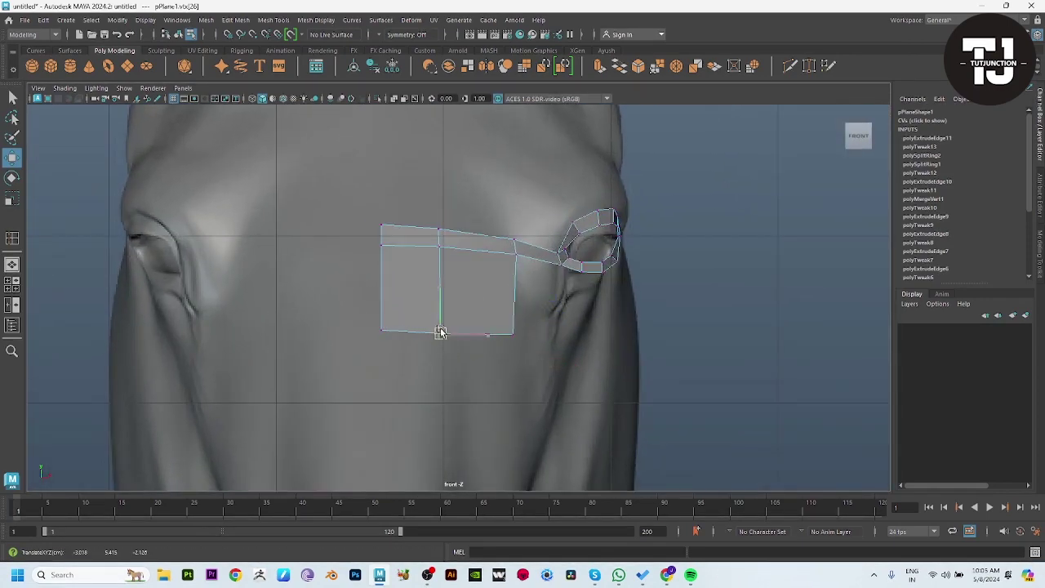
{"action": "middle_click_drag", "start_coordinate": [452, 341], "coordinate": [445, 256], "text": "alt"}
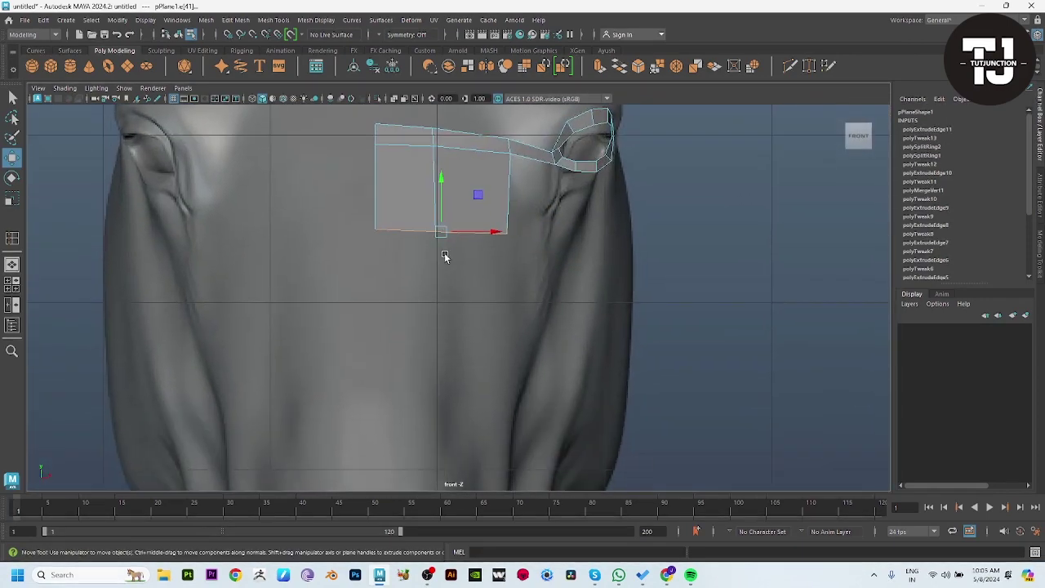
Extrude another face down the nose and pull its vertices onto the muzzle in wireframe
{"action": "left_click_drag", "start_coordinate": [438, 180], "coordinate": [452, 296], "text": "shift"}
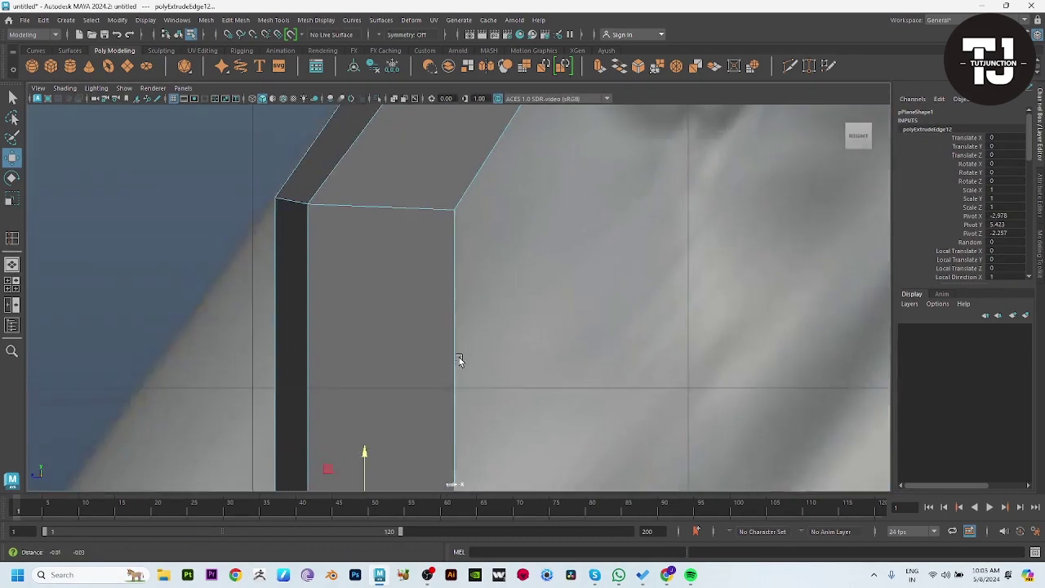
{"action": "left_click_drag", "start_coordinate": [403, 390], "coordinate": [147, 362]}
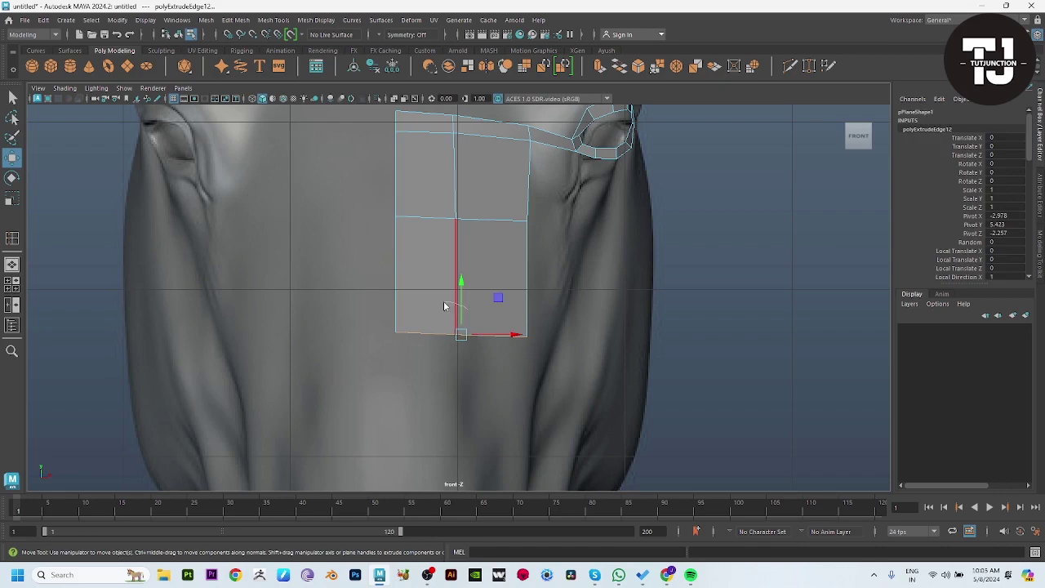
{"action": "left_click", "coordinate": [455, 331]}
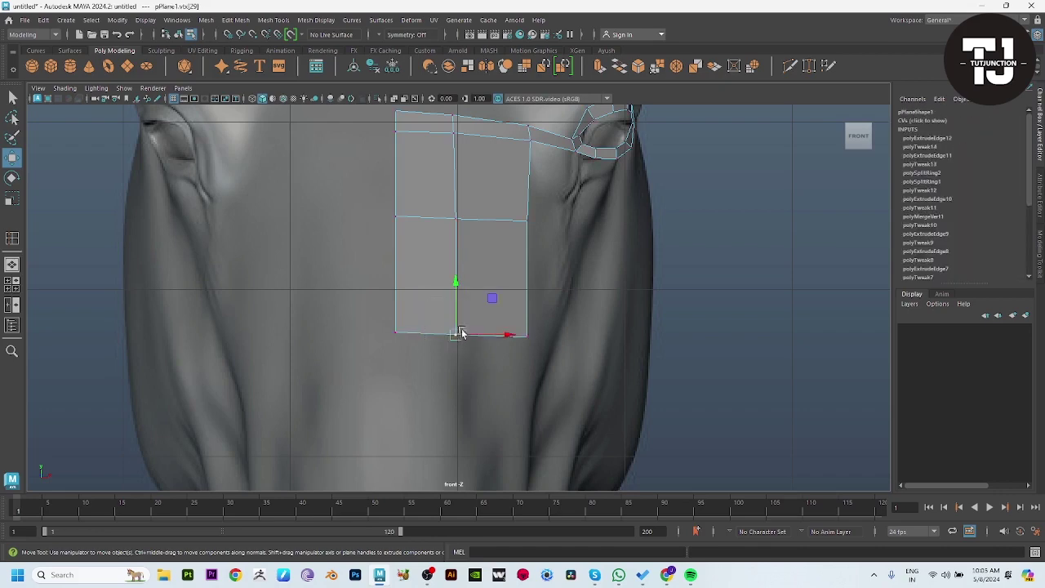
{"action": "key", "text": "4"}
{"action": "left_click", "coordinate": [526, 334]}
{"action": "left_click_drag", "start_coordinate": [527, 334], "coordinate": [496, 331]}
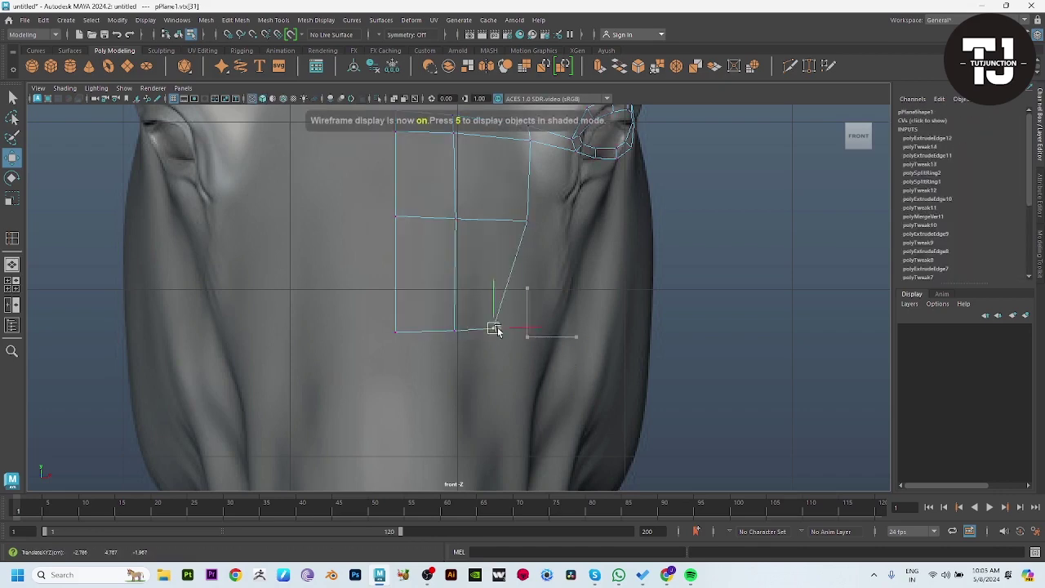
{"action": "left_click", "coordinate": [527, 219]}
{"action": "left_click_drag", "start_coordinate": [526, 219], "coordinate": [503, 217]}
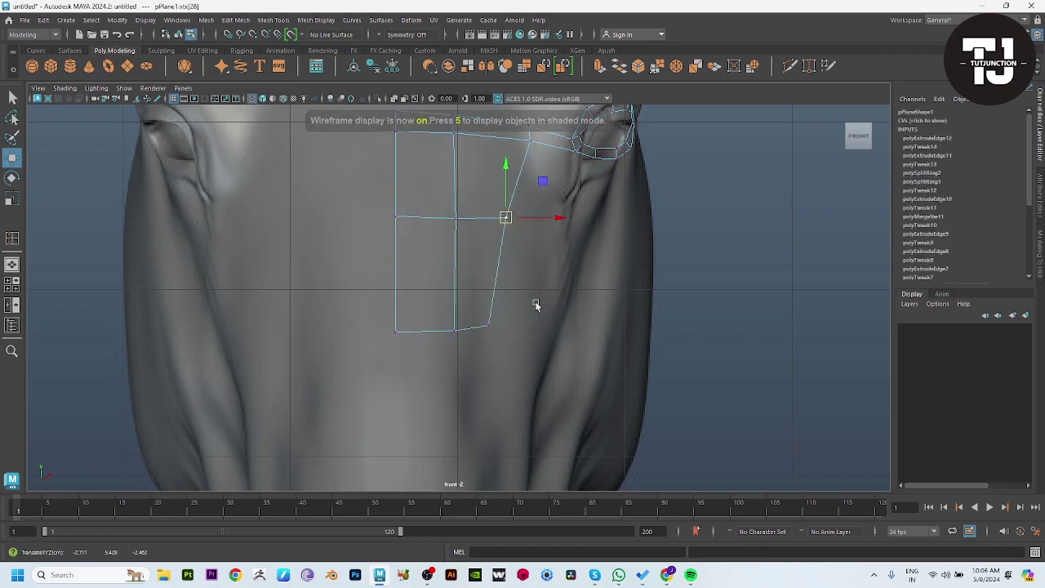
{"action": "middle_click_drag", "start_coordinate": [536, 303], "coordinate": [530, 256], "text": "alt"}
Set the bottom corner on the nose profile in side view and extrude the edge further down
{"action": "key", "text": "space"}
{"action": "left_click_drag", "start_coordinate": [558, 318], "coordinate": [486, 367]}
{"action": "left_click", "coordinate": [296, 368]}
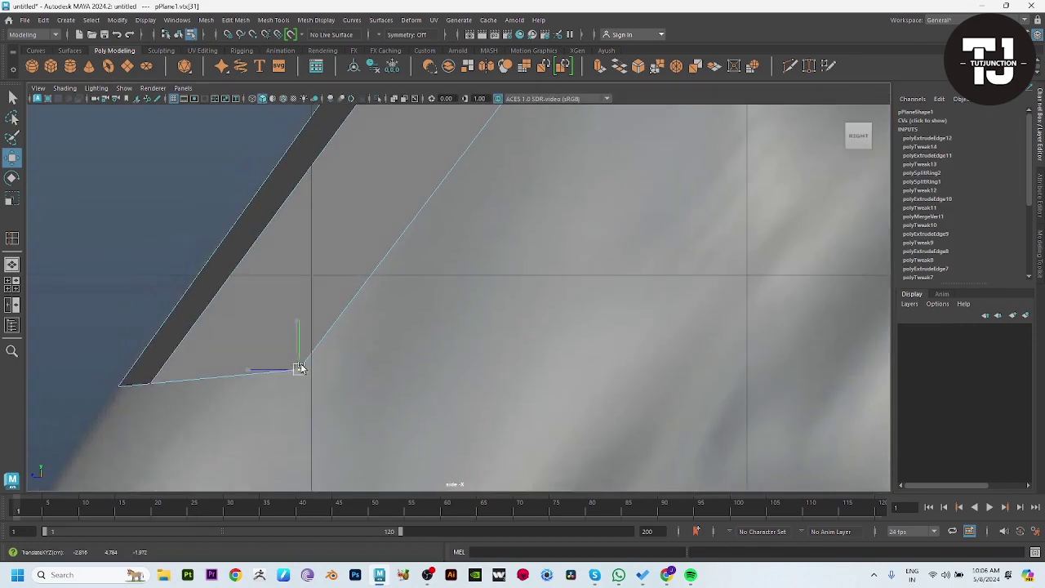
{"action": "left_click_drag", "start_coordinate": [296, 367], "coordinate": [333, 373]}
{"action": "scroll", "coordinate": [471, 362], "scroll_direction": "down", "scroll_amount": 5}
{"action": "scroll", "coordinate": [508, 322], "scroll_direction": "up", "scroll_amount": 1}
{"action": "scroll", "coordinate": [466, 303], "scroll_direction": "up", "scroll_amount": 2}
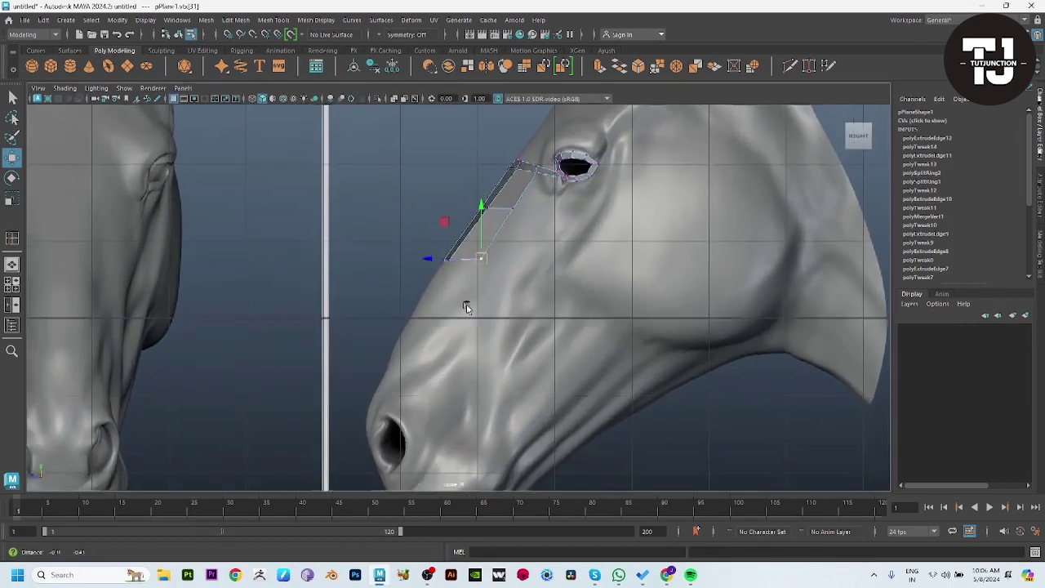
{"action": "scroll", "coordinate": [462, 246], "scroll_direction": "up", "scroll_amount": 1}
{"action": "left_click", "coordinate": [447, 239]}
{"action": "mouse_move", "coordinate": [470, 253]}
{"action": "left_mouse_down", "text": "shift"}
{"action": "mouse_move", "coordinate": [408, 343]}
{"action": "mouse_move", "coordinate": [384, 405]}
{"action": "left_mouse_up", "text": "shift"}
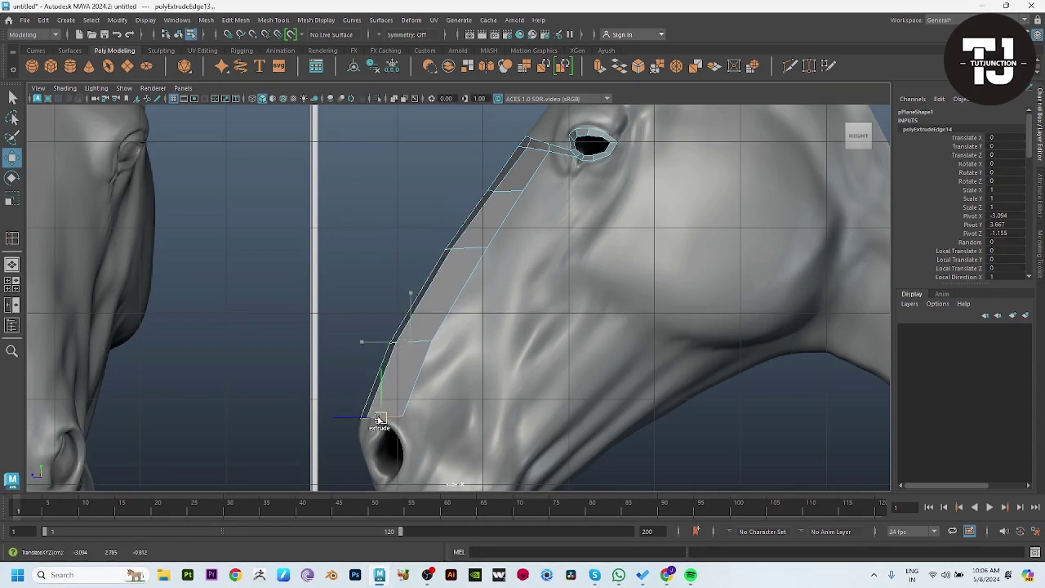
Widen the new row to the nose width in front view, then frame the nostril in side view
{"action": "key", "text": "space"}
{"action": "key", "text": "space"}
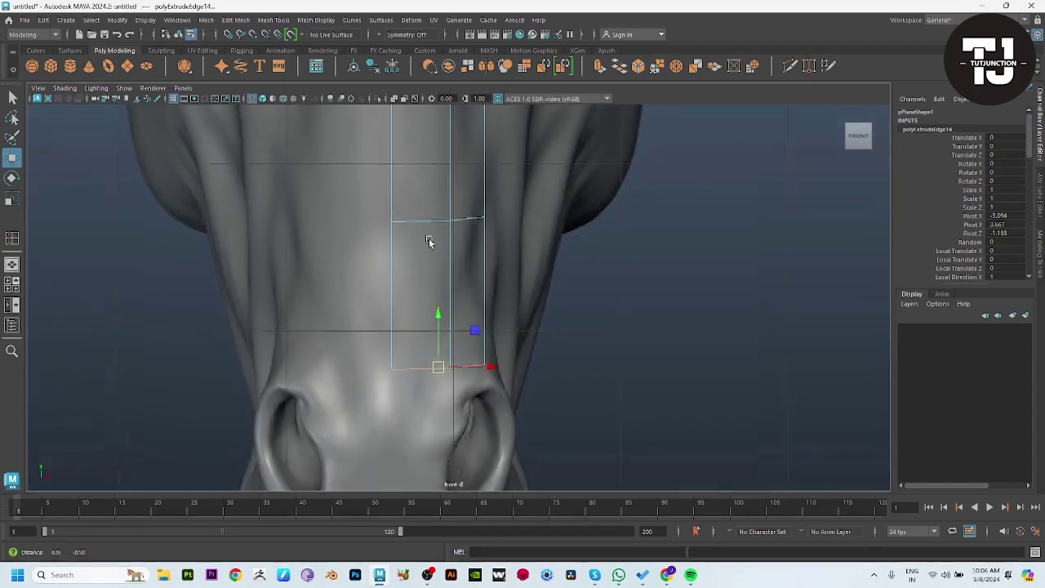
{"action": "key", "text": "F9"}
{"action": "mouse_move", "coordinate": [481, 213]}
{"action": "left_mouse_down"}
{"action": "mouse_move", "coordinate": [494, 232]}
{"action": "mouse_move", "coordinate": [507, 210]}
{"action": "left_mouse_up"}
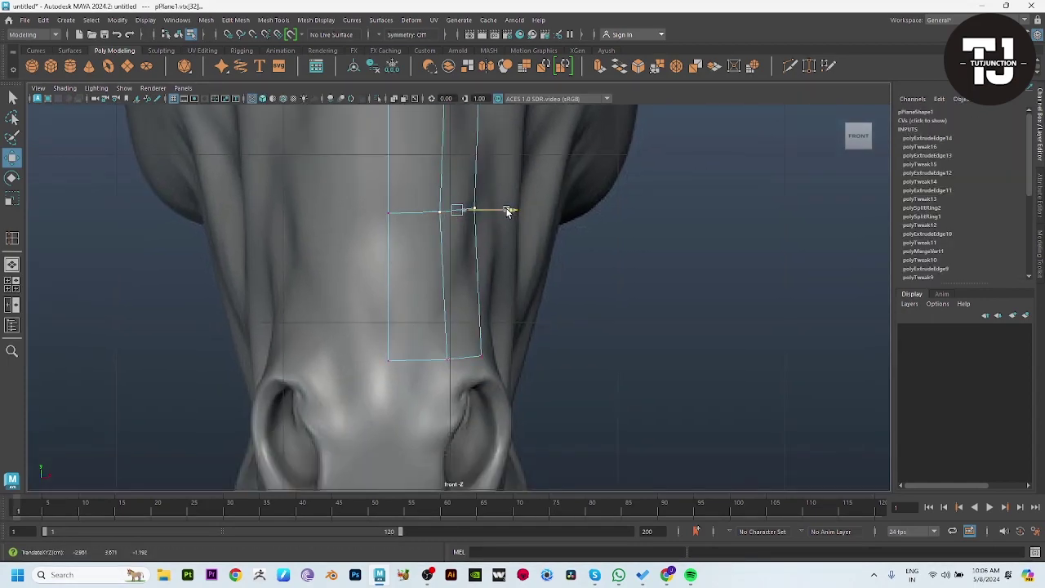
{"action": "left_click", "coordinate": [481, 356]}
{"action": "key", "text": "space"}
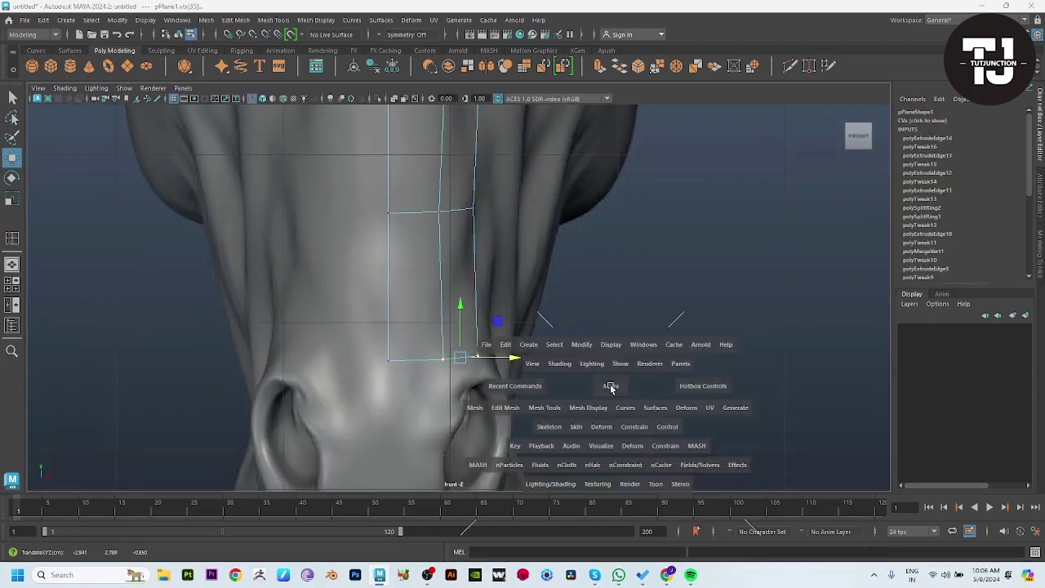
{"action": "left_click_drag", "start_coordinate": [512, 356], "coordinate": [481, 409]}
{"action": "middle_click_drag", "start_coordinate": [481, 409], "coordinate": [432, 308], "text": "alt"}
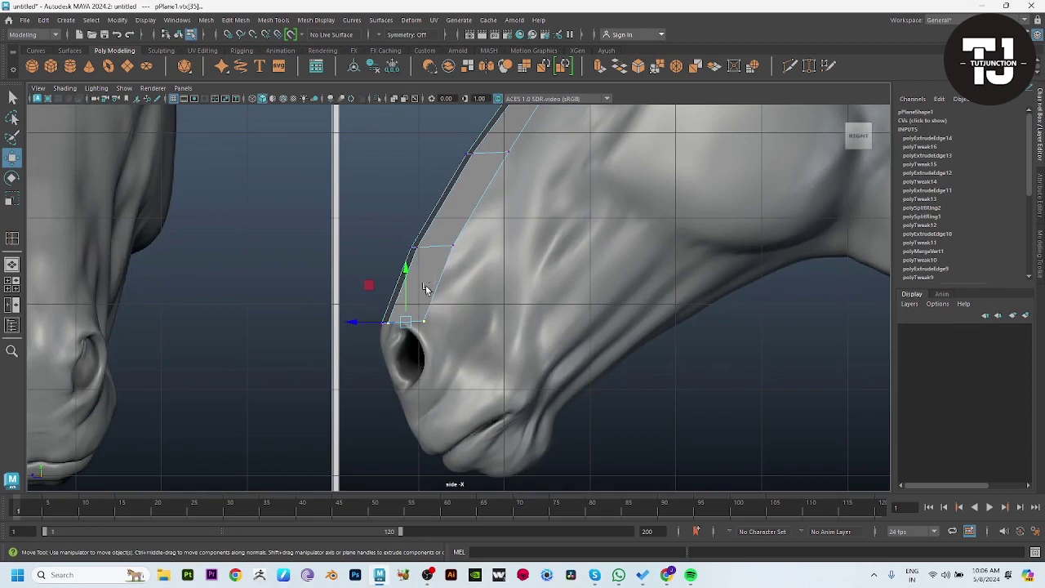
Extrude the bottom edge down beside the nostril to reach its top
{"action": "key", "text": "F10"}
{"action": "left_click", "coordinate": [404, 321]}
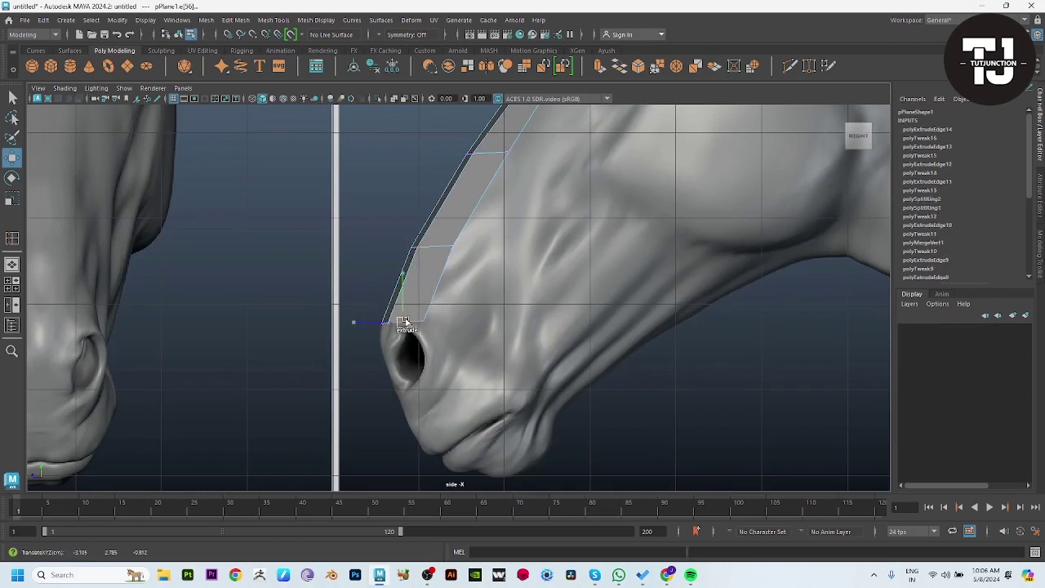
{"action": "left_click_drag", "start_coordinate": [404, 321], "coordinate": [420, 387], "text": "shift"}
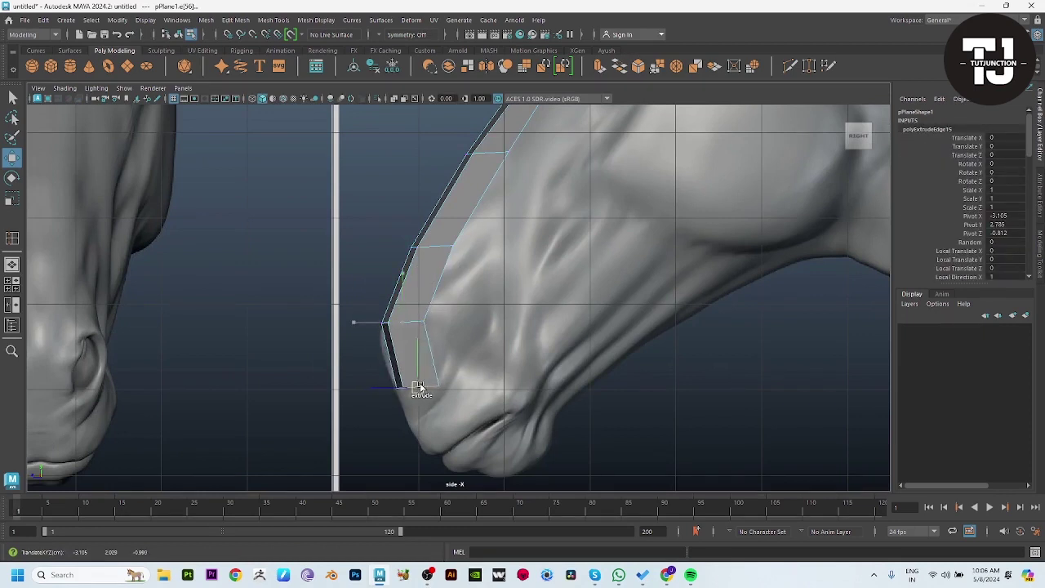
{"action": "key", "text": "e"}
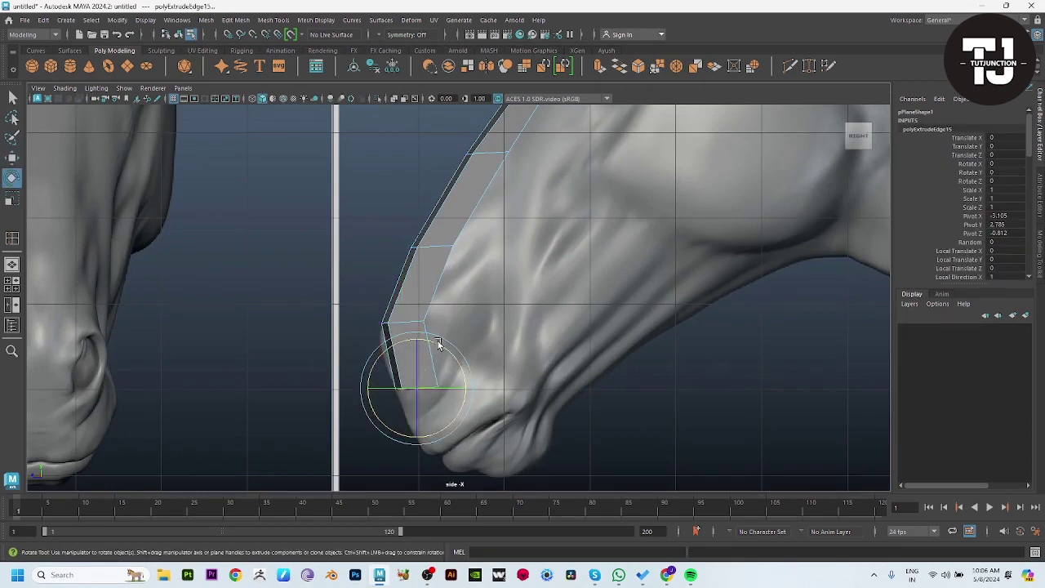
{"action": "key", "text": "w"}
{"action": "scroll", "coordinate": [488, 381], "scroll_direction": "up", "scroll_amount": 2}
{"action": "scroll", "coordinate": [497, 350], "scroll_direction": "up", "scroll_amount": 2}
Reposition and rotate the extruded edge so it follows the lip below the nostril
{"action": "scroll", "coordinate": [502, 381], "scroll_direction": "up", "scroll_amount": 2}
{"action": "key", "text": "4"}
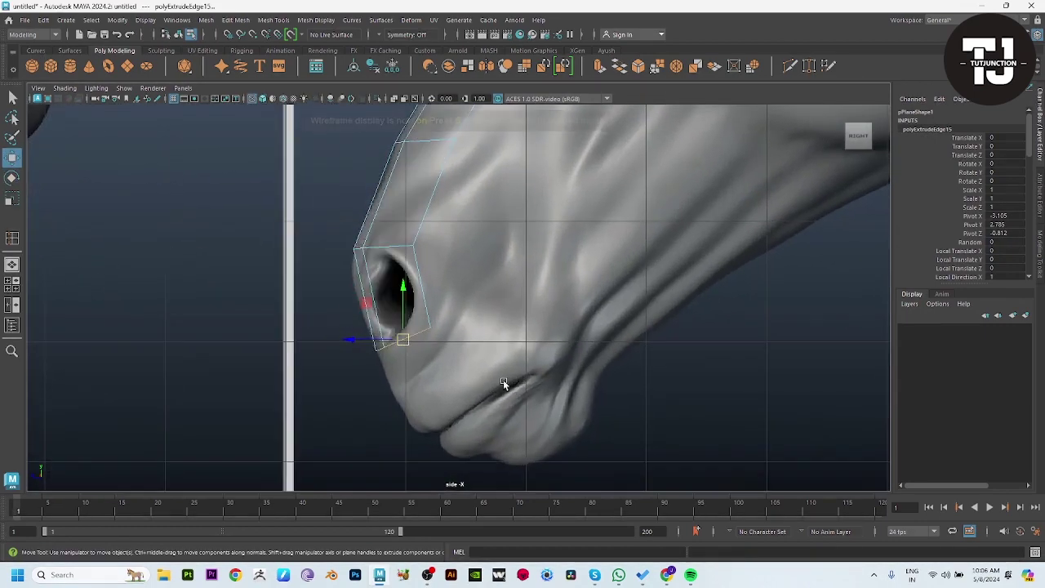
{"action": "mouse_move", "coordinate": [403, 340]}
{"action": "left_mouse_down"}
{"action": "mouse_move", "coordinate": [444, 423]}
{"action": "mouse_move", "coordinate": [492, 446]}
{"action": "left_mouse_up"}
{"action": "key", "text": "e"}
{"action": "key", "text": "w"}
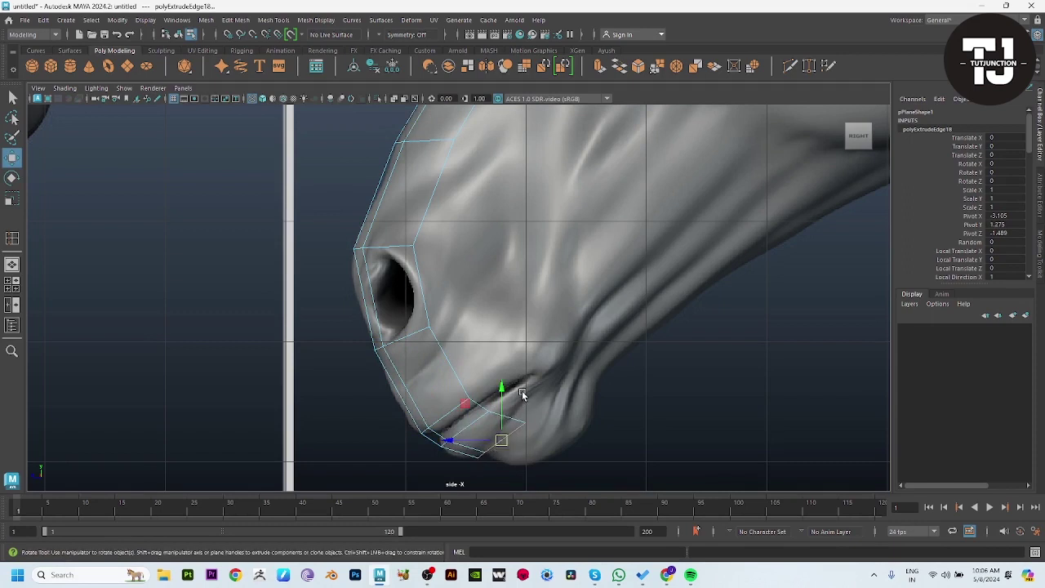
{"action": "key", "text": "e"}
{"action": "mouse_move", "coordinate": [508, 400]}
{"action": "left_mouse_down"}
{"action": "mouse_move", "coordinate": [500, 437]}
{"action": "mouse_move", "coordinate": [544, 443]}
{"action": "mouse_move", "coordinate": [545, 457]}
{"action": "left_mouse_up"}
{"action": "key", "text": "e"}
{"action": "key", "text": "w"}
Fit the lip strip's vertices up onto the lip line and back along the mouth
{"action": "left_click", "coordinate": [539, 411]}
{"action": "left_click_drag", "start_coordinate": [538, 411], "coordinate": [543, 382]}
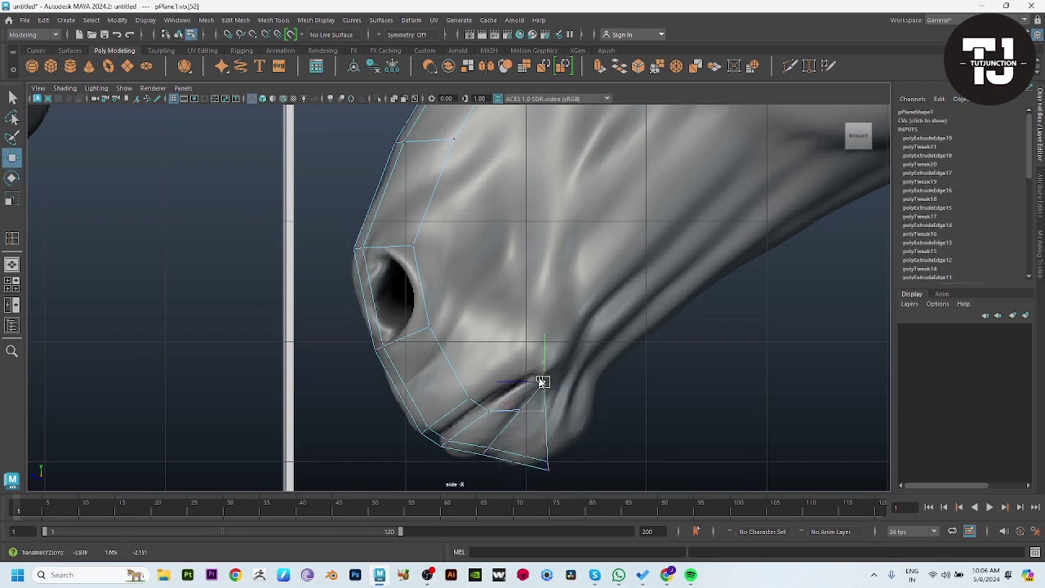
{"action": "left_click", "coordinate": [515, 396]}
{"action": "mouse_move", "coordinate": [515, 396]}
{"action": "middle_mouse_down", "text": "alt"}
{"action": "mouse_move", "coordinate": [523, 343]}
{"action": "mouse_move", "coordinate": [471, 370]}
{"action": "middle_mouse_up", "text": "alt"}
{"action": "left_click_drag", "start_coordinate": [425, 351], "coordinate": [537, 383]}
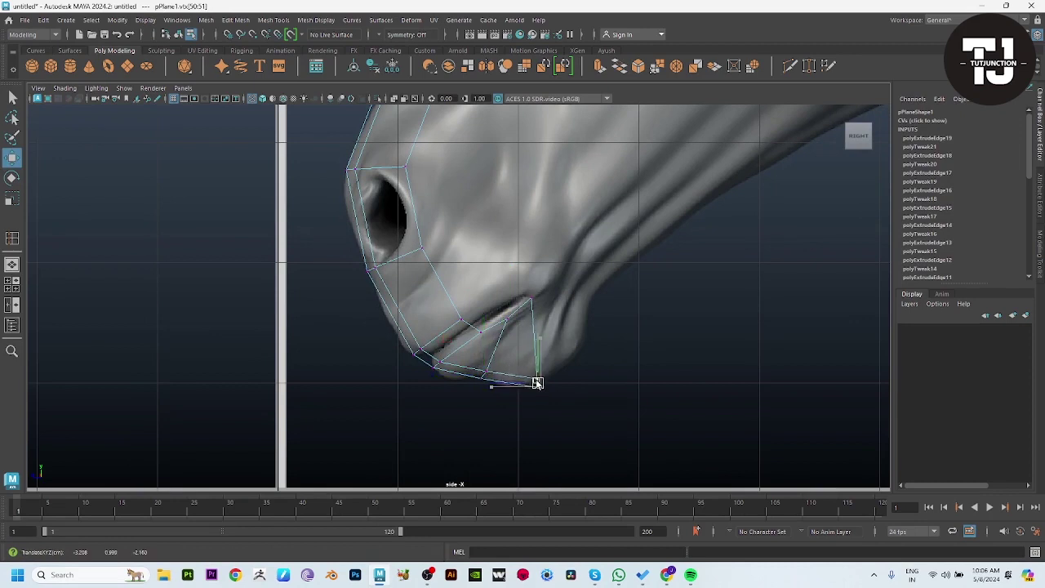
Extrude the lip strip's end edge toward the mouth corner and fit its new vertices to the jaw
{"action": "left_click", "coordinate": [524, 364]}
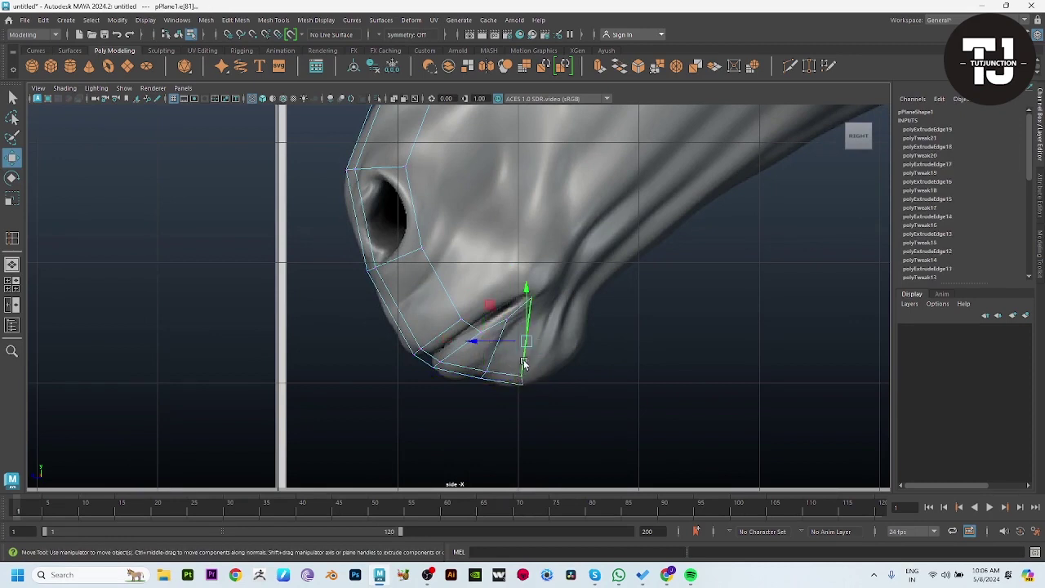
{"action": "mouse_move", "coordinate": [529, 342]}
{"action": "left_mouse_down", "text": "shift"}
{"action": "mouse_move", "coordinate": [596, 268]}
{"action": "mouse_move", "coordinate": [587, 278]}
{"action": "left_mouse_up", "text": "shift"}
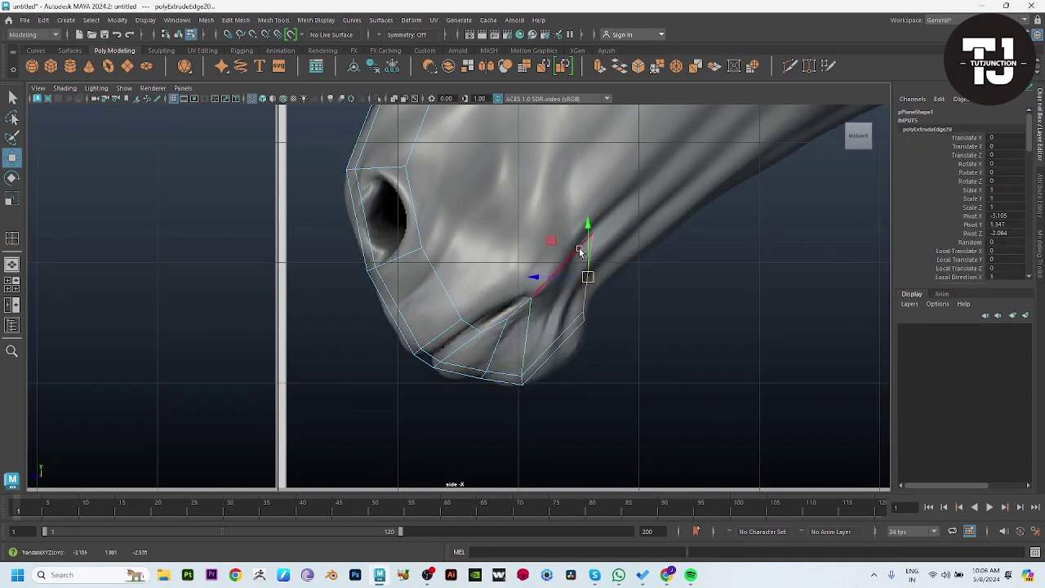
{"action": "key", "text": "F9"}
{"action": "left_click", "coordinate": [588, 233]}
{"action": "left_click_drag", "start_coordinate": [588, 232], "coordinate": [569, 271]}
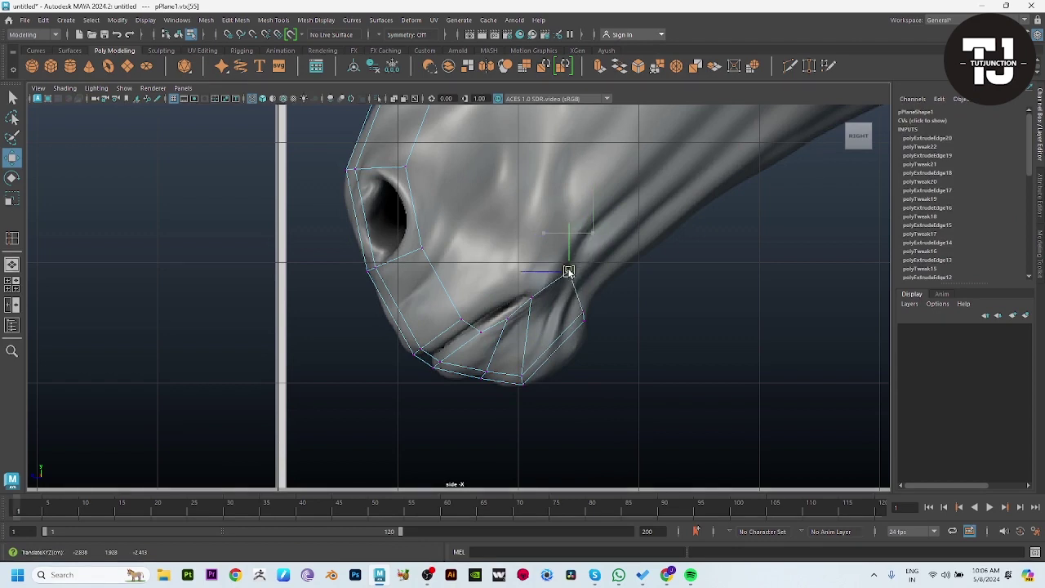
{"action": "left_click", "coordinate": [581, 318]}
{"action": "mouse_move", "coordinate": [581, 318]}
{"action": "left_mouse_down"}
{"action": "mouse_move", "coordinate": [587, 329]}
{"action": "mouse_move", "coordinate": [584, 321]}
{"action": "left_mouse_up"}
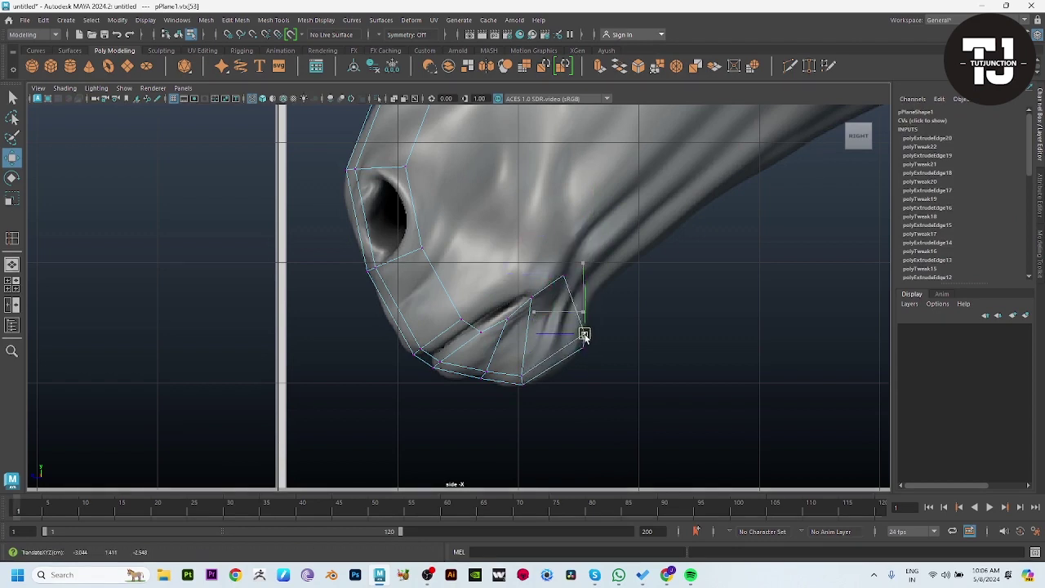
{"action": "left_click_drag", "start_coordinate": [596, 257], "coordinate": [431, 384]}
Move the new mouth-corner vertices out to the side of the muzzle in front view
{"action": "key", "text": "space"}
{"action": "key", "text": "space"}
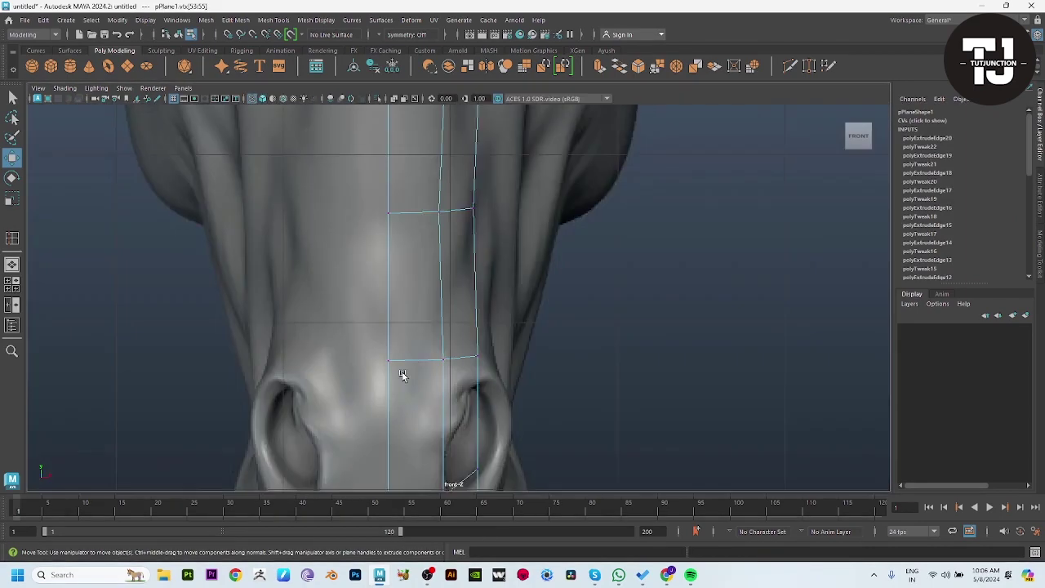
{"action": "middle_click_drag", "start_coordinate": [376, 447], "coordinate": [352, 349], "text": "alt"}
{"action": "mouse_move", "coordinate": [467, 332]}
{"action": "left_mouse_down"}
{"action": "mouse_move", "coordinate": [516, 344]}
{"action": "mouse_move", "coordinate": [508, 377]}
{"action": "left_mouse_up"}
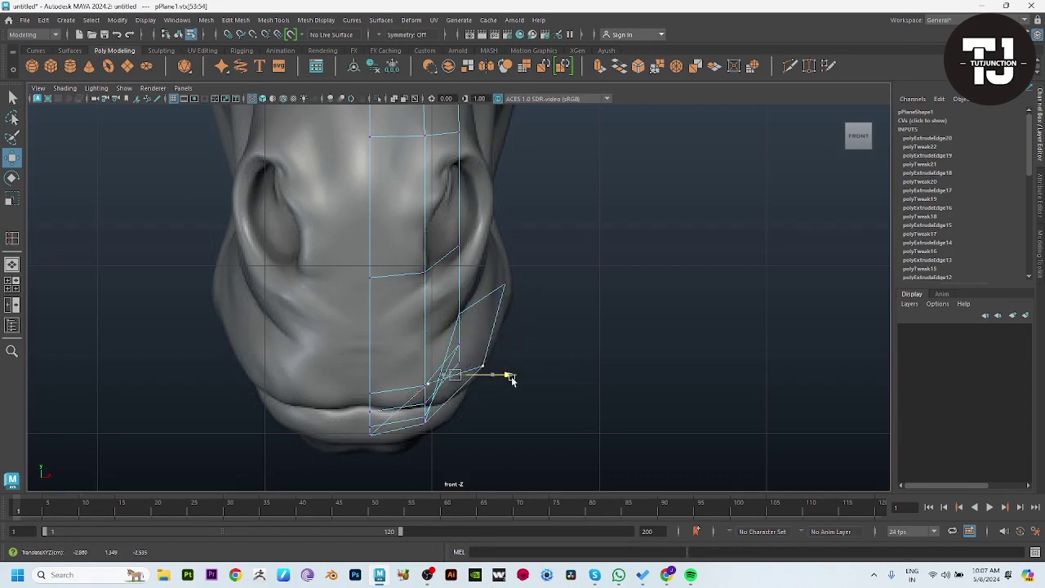
{"action": "key", "text": "space"}
{"action": "key", "text": "space"}
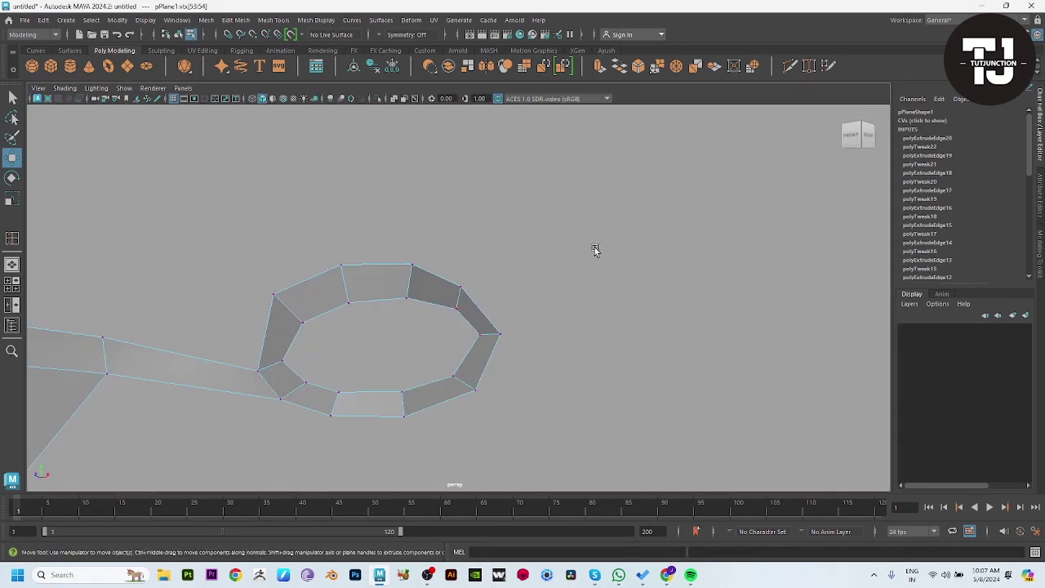
{"action": "left_click_drag", "start_coordinate": [593, 247], "coordinate": [527, 291], "text": "alt"}
{"action": "right_click_drag", "start_coordinate": [527, 291], "coordinate": [454, 345], "text": "alt"}
{"action": "mouse_move", "coordinate": [455, 345]}
{"action": "left_mouse_down", "text": "alt"}
{"action": "mouse_move", "coordinate": [404, 216]}
{"action": "mouse_move", "coordinate": [433, 282]}
{"action": "mouse_move", "coordinate": [440, 247]}
{"action": "left_mouse_up", "text": "alt"}
Shift the selected vertices further outward and place the upper vertex beside the nostril
{"action": "left_click_drag", "start_coordinate": [487, 280], "coordinate": [500, 282]}
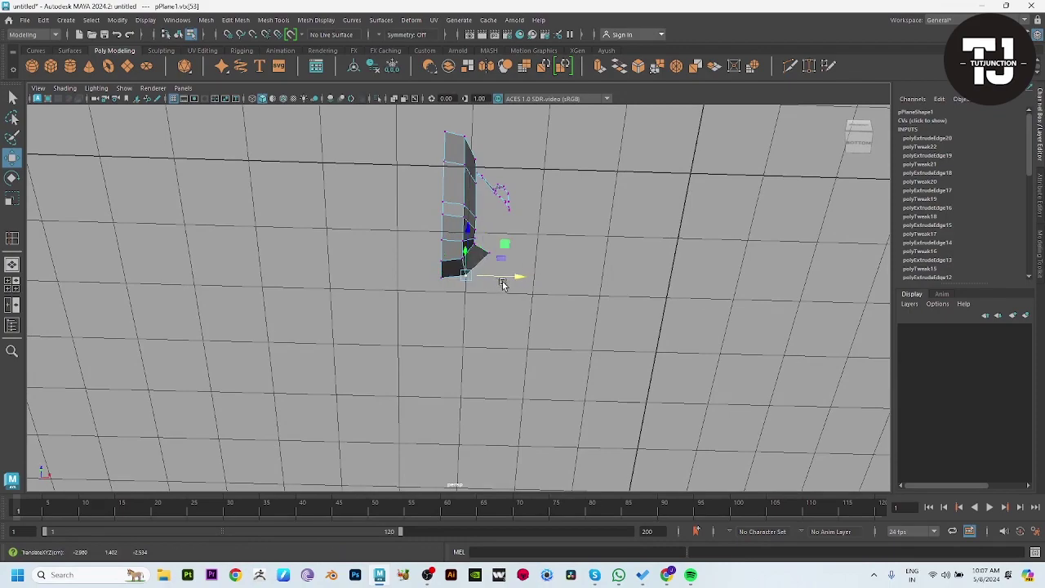
{"action": "left_click_drag", "start_coordinate": [476, 250], "coordinate": [502, 248]}
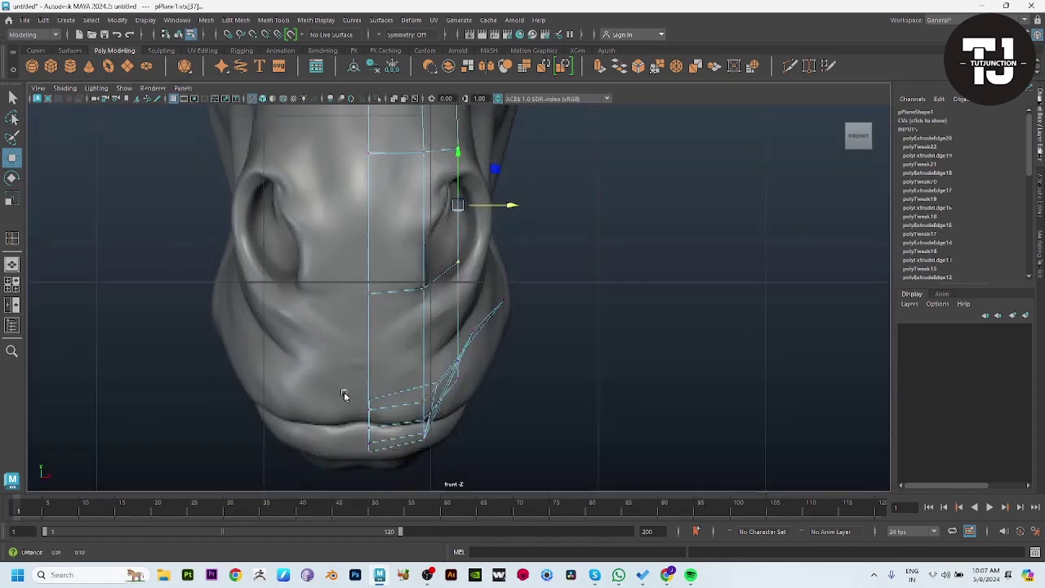
{"action": "left_click_drag", "start_coordinate": [512, 228], "coordinate": [532, 227]}
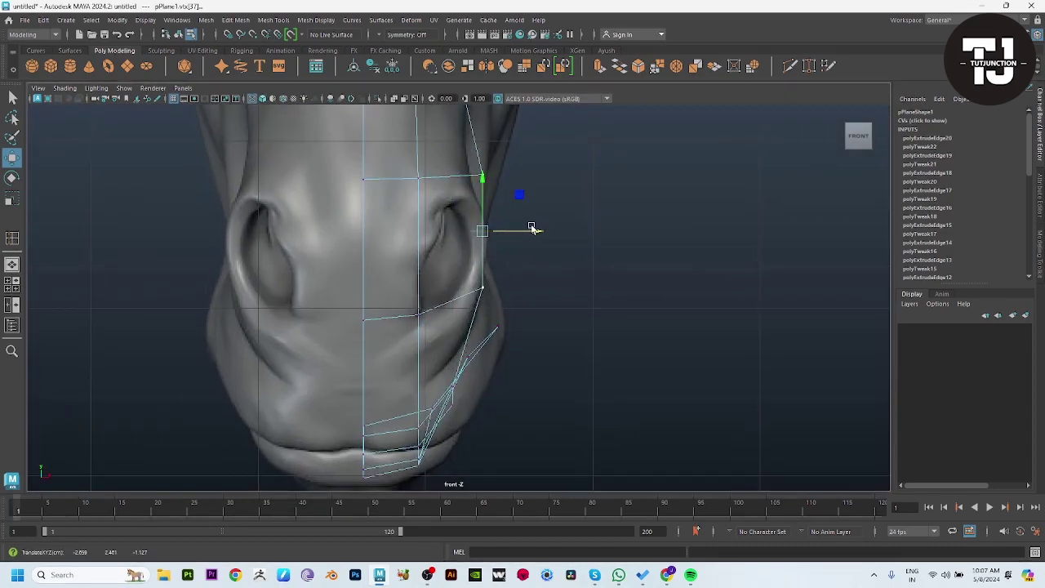
{"action": "left_click_drag", "start_coordinate": [525, 303], "coordinate": [460, 174]}
{"action": "left_click_drag", "start_coordinate": [525, 180], "coordinate": [508, 179]}
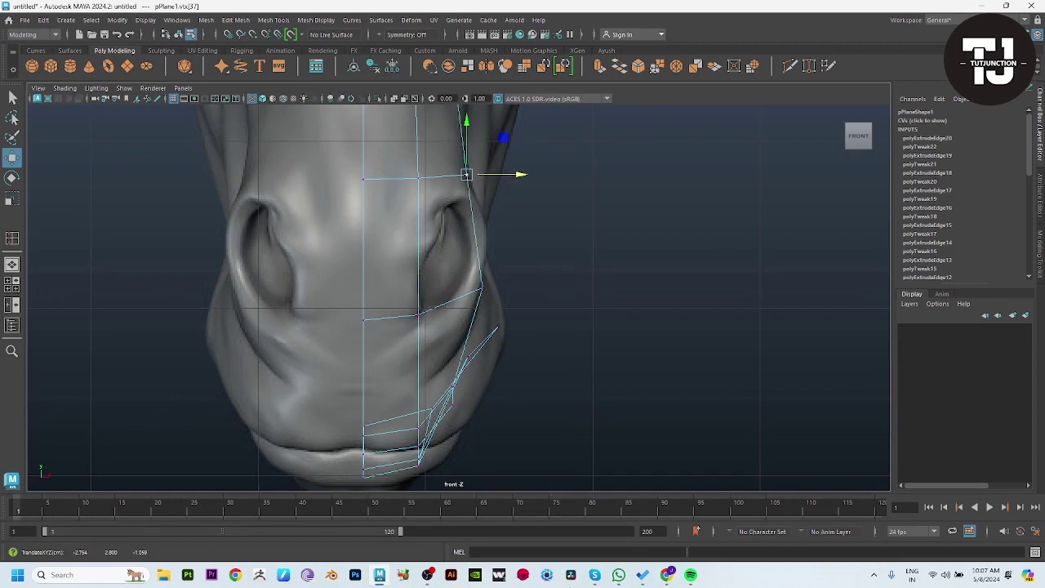
{"action": "middle_click_drag", "start_coordinate": [520, 348], "coordinate": [426, 341], "text": "alt"}
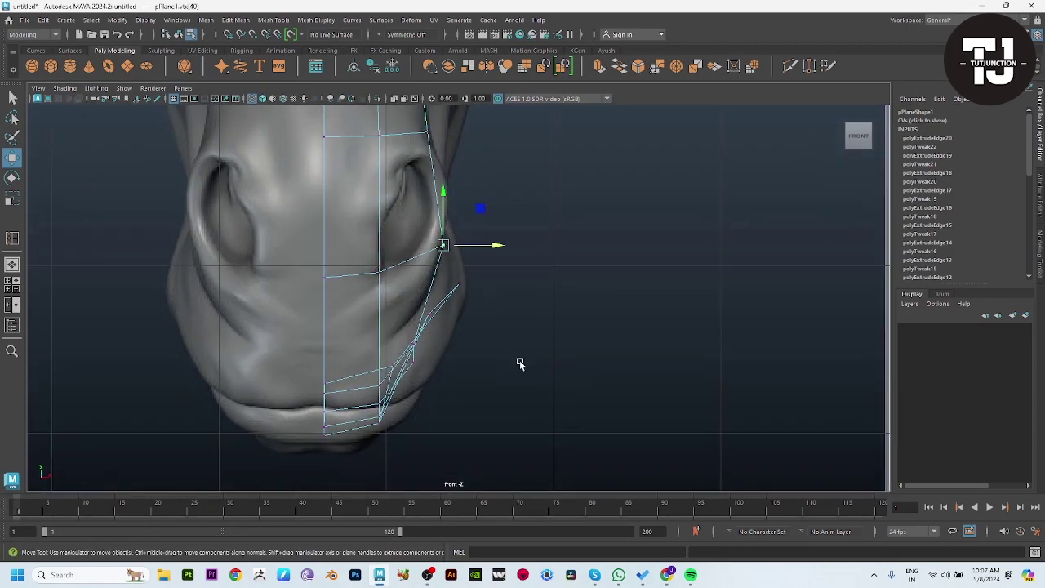
Push the next lower lip vertex outward onto the sculpt, checking it in side view
{"action": "key", "text": "Down"}
{"action": "key", "text": "Down"}
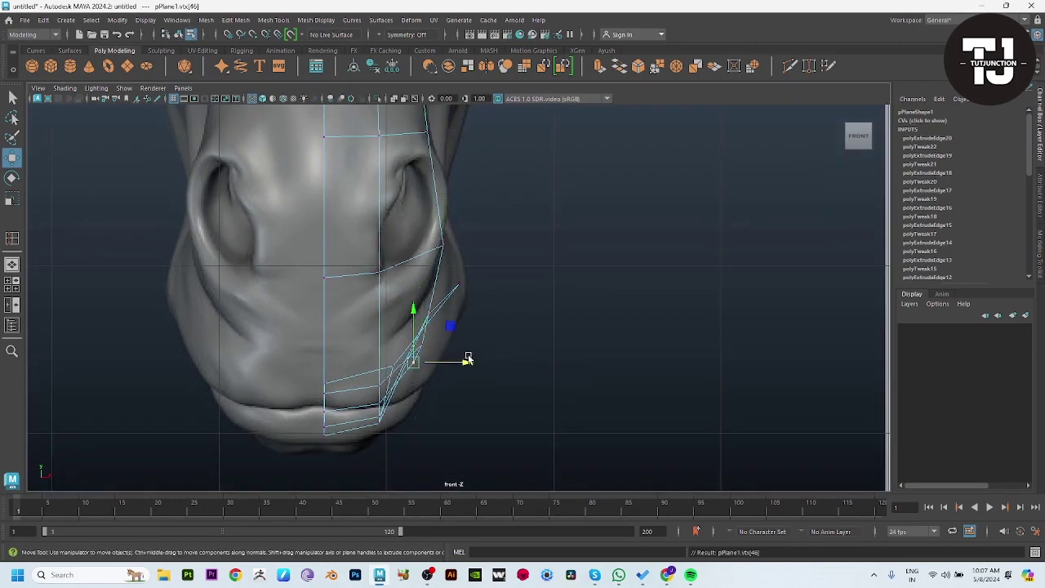
{"action": "left_click_drag", "start_coordinate": [468, 359], "coordinate": [475, 365]}
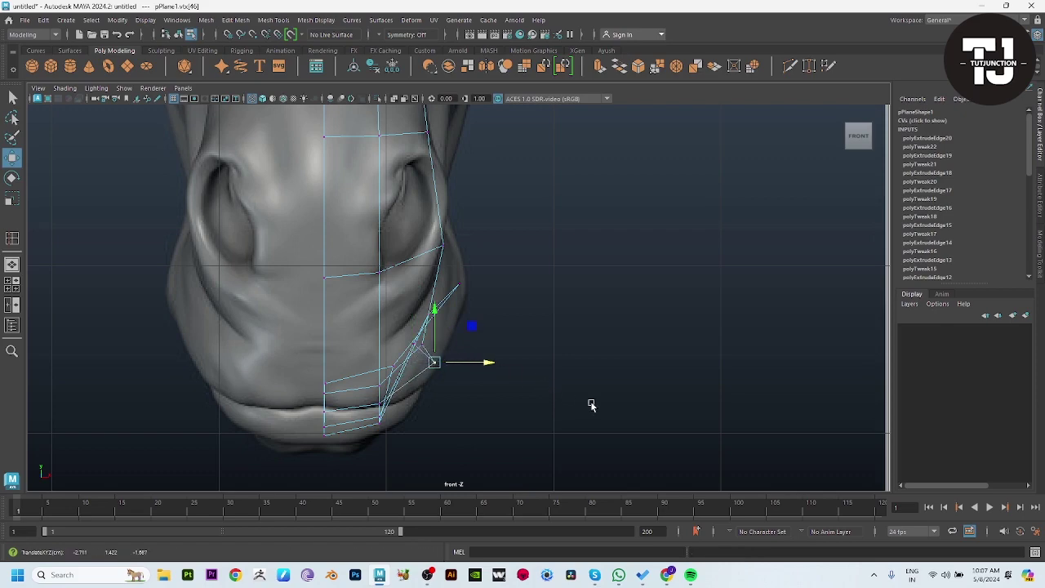
{"action": "key", "text": "space"}
{"action": "key", "text": "space"}
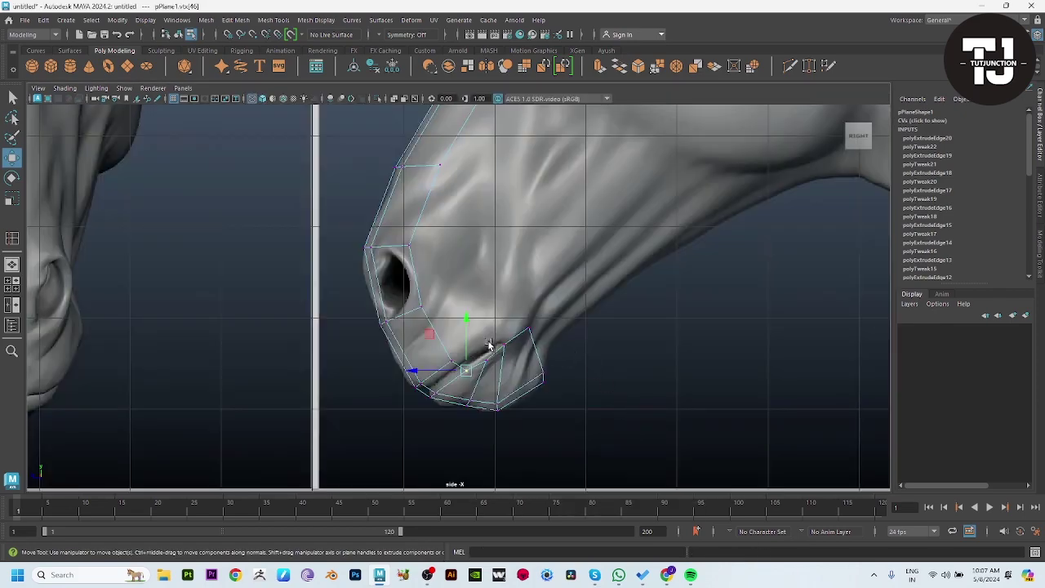
{"action": "key", "text": "space"}
{"action": "key", "text": "space"}
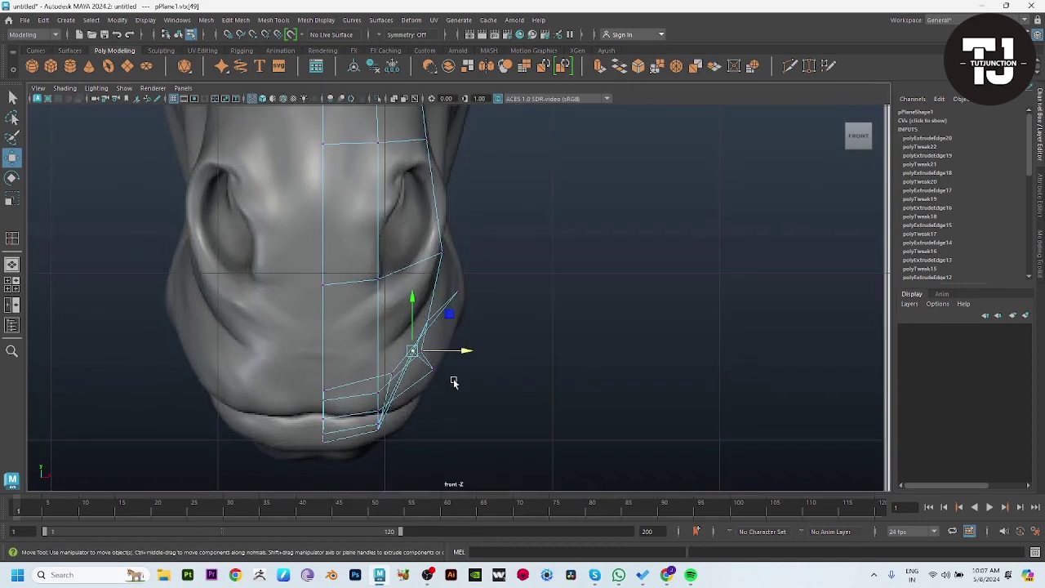
{"action": "key", "text": "super"}
{"action": "left_click_drag", "start_coordinate": [463, 351], "coordinate": [493, 349]}
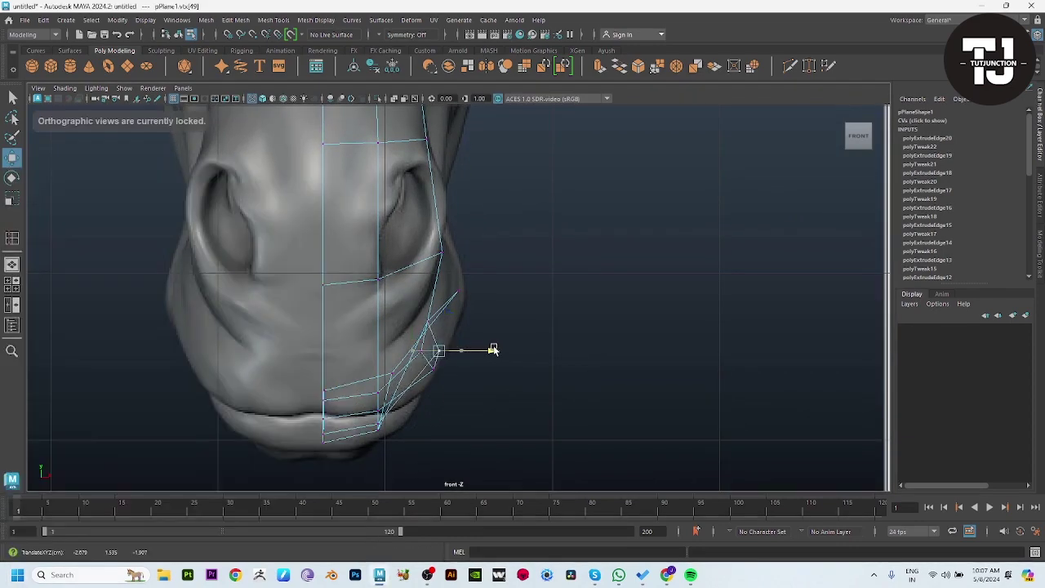
Nudge the next mouth-loop vertex onto the cheek surface and check the strip in other views
{"action": "key", "text": "space"}
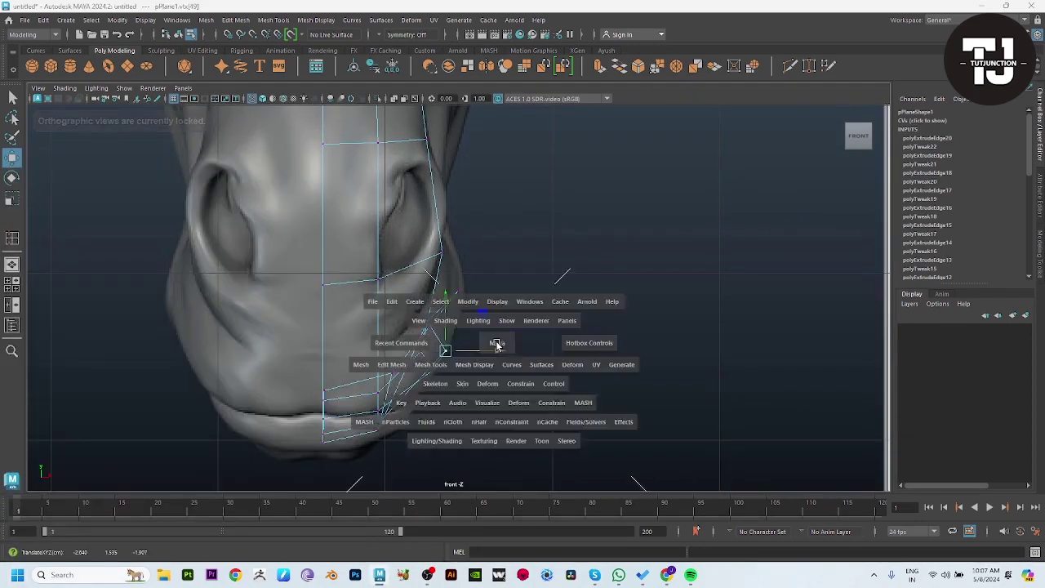
{"action": "left_click", "coordinate": [709, 419]}
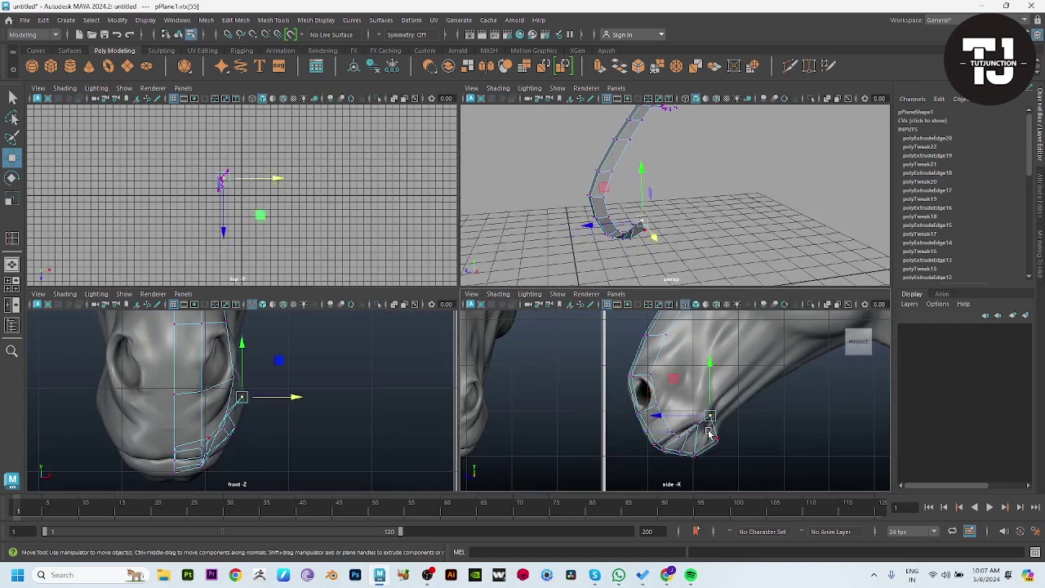
{"action": "left_click", "coordinate": [696, 420]}
{"action": "key", "text": "space"}
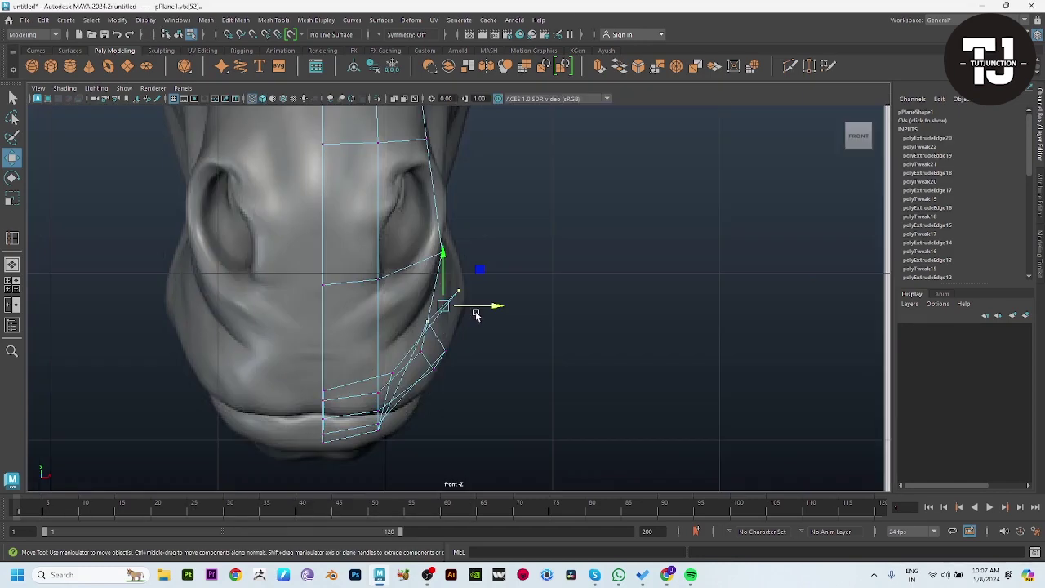
{"action": "mouse_move", "coordinate": [477, 315]}
{"action": "left_mouse_down"}
{"action": "mouse_move", "coordinate": [492, 309]}
{"action": "mouse_move", "coordinate": [434, 321]}
{"action": "mouse_move", "coordinate": [506, 326]}
{"action": "mouse_move", "coordinate": [546, 362]}
{"action": "mouse_move", "coordinate": [474, 381]}
{"action": "left_mouse_up"}
{"action": "key", "text": "space"}
{"action": "key", "text": "space"}
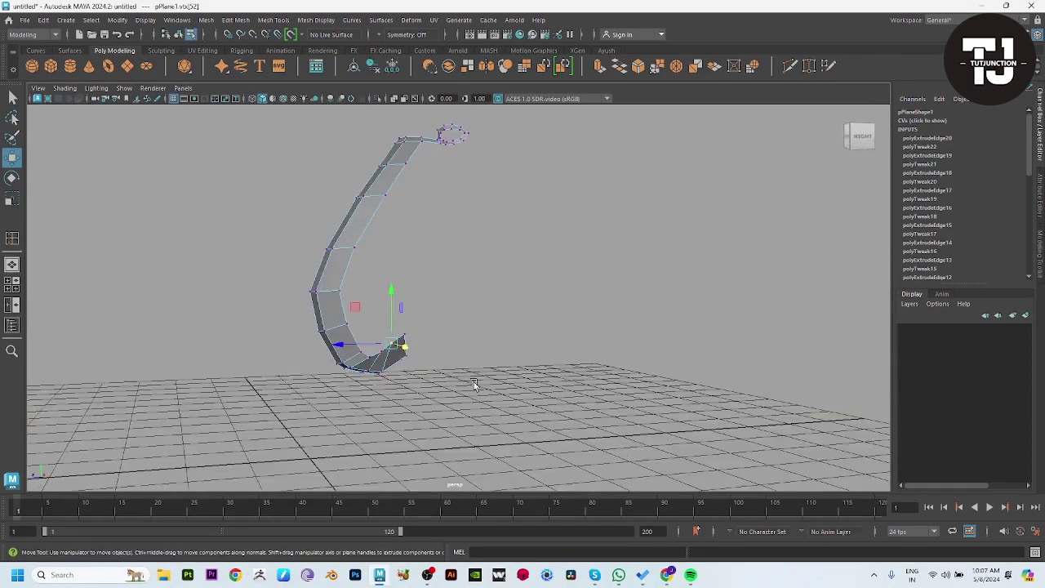
{"action": "key", "text": "space"}
{"action": "key", "text": "space"}
{"action": "scroll", "coordinate": [602, 409], "scroll_direction": "up", "scroll_amount": 5}
Extrude the mouth-corner edge back along the jaw and add an edge loop across it
{"action": "left_click", "coordinate": [419, 345]}
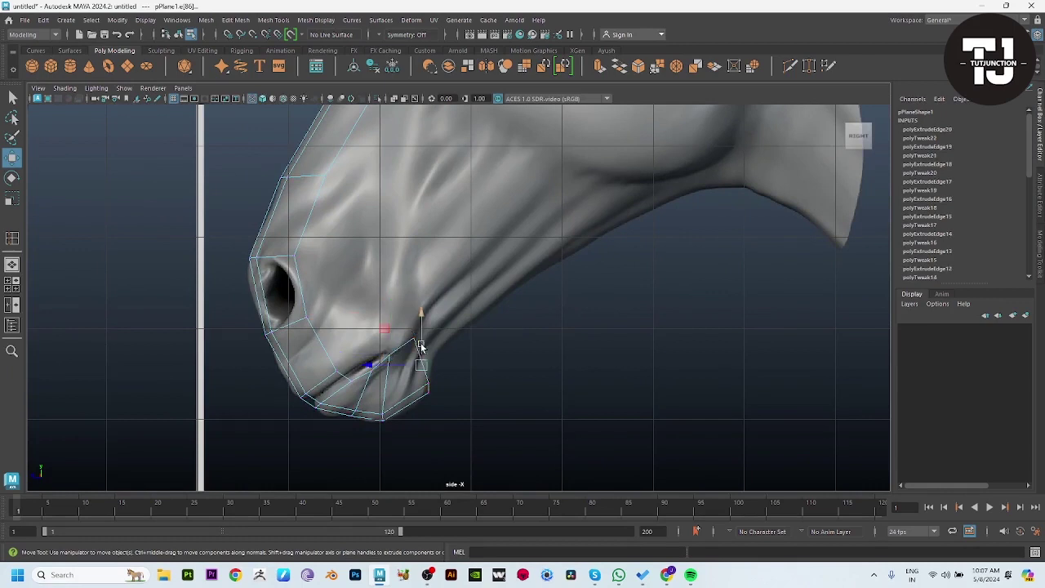
{"action": "mouse_move", "coordinate": [422, 365]}
{"action": "left_mouse_down", "text": "shift"}
{"action": "mouse_move", "coordinate": [459, 292]}
{"action": "mouse_move", "coordinate": [438, 321]}
{"action": "mouse_move", "coordinate": [562, 228]}
{"action": "left_mouse_up", "text": "shift"}
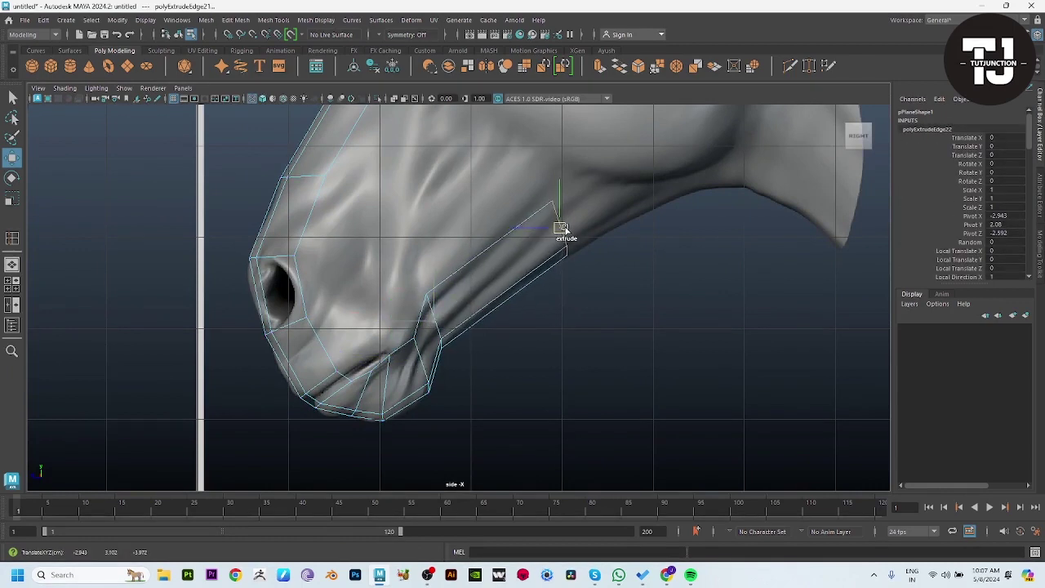
{"action": "mouse_move", "coordinate": [572, 285]}
{"action": "middle_mouse_down", "text": "alt"}
{"action": "mouse_move", "coordinate": [613, 294]}
{"action": "mouse_move", "coordinate": [648, 365]}
{"action": "middle_mouse_up", "text": "alt"}
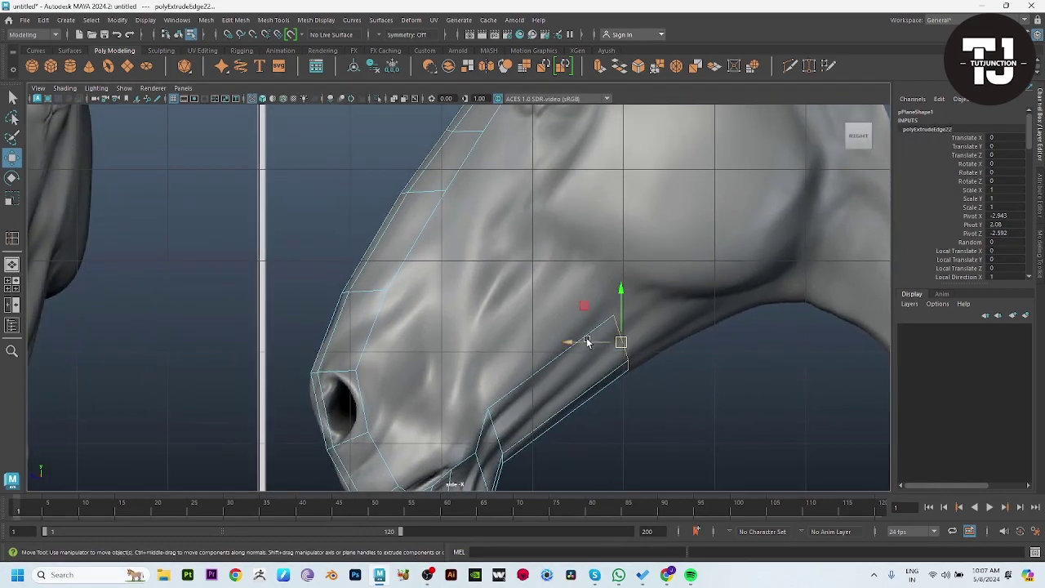
{"action": "key", "text": "F8"}
{"action": "middle_click_drag", "start_coordinate": [618, 303], "coordinate": [613, 196], "text": "alt"}
{"action": "right_click_drag", "start_coordinate": [608, 192], "coordinate": [554, 284], "text": "shift"}
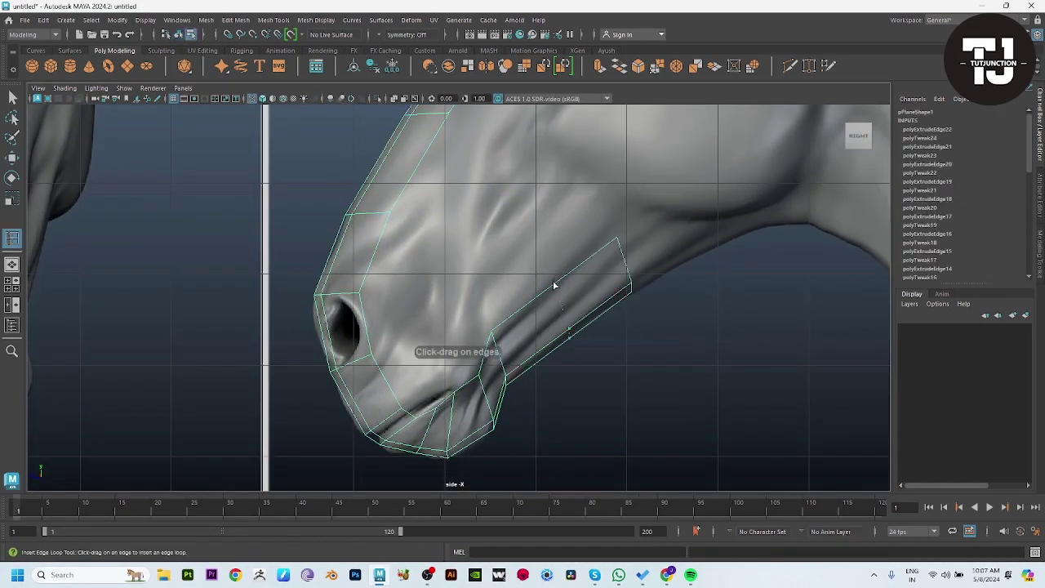
{"action": "key", "text": "w"}
Bridge the jaw strip to the upper nose strip with 2 divisions
{"action": "middle_click_drag", "start_coordinate": [571, 327], "coordinate": [581, 380], "text": "alt"}
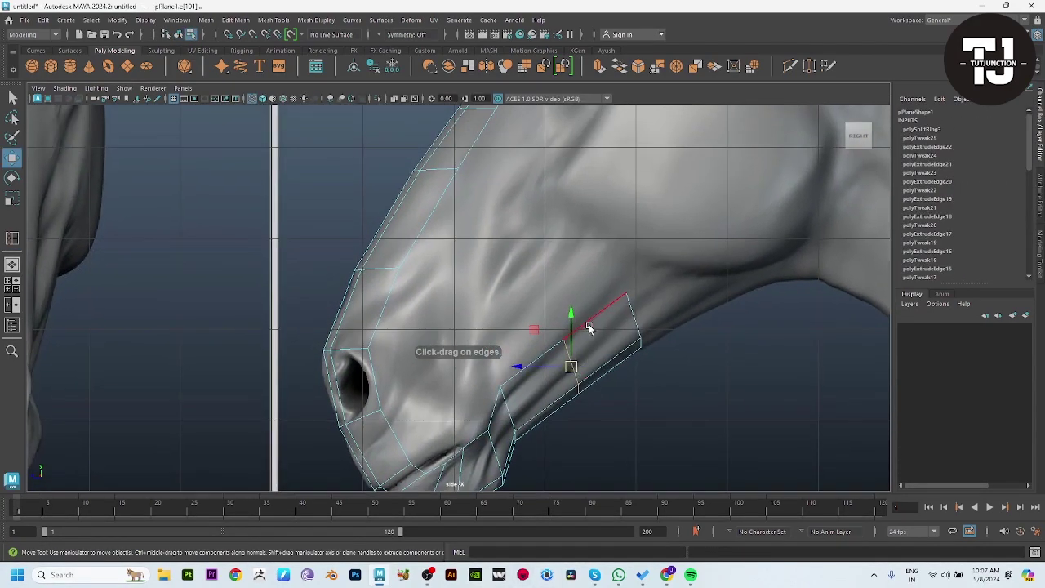
{"action": "left_click", "coordinate": [481, 155], "text": "shift"}
{"action": "right_click_drag", "start_coordinate": [545, 216], "coordinate": [572, 297], "text": "shift"}
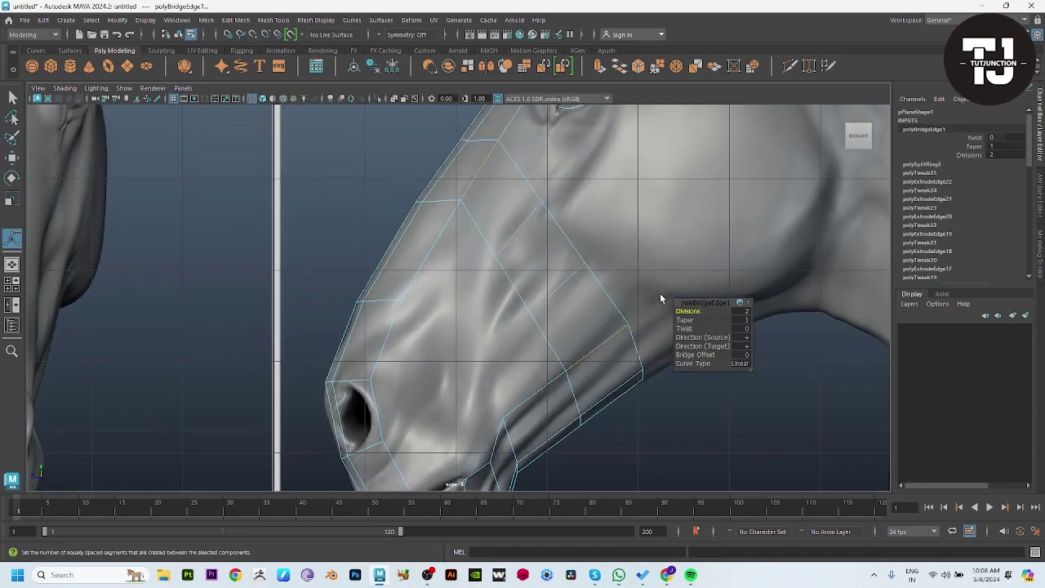
{"action": "key", "text": "w"}
{"action": "left_click", "coordinate": [521, 224]}
{"action": "key", "text": "space"}
{"action": "key", "text": "space"}
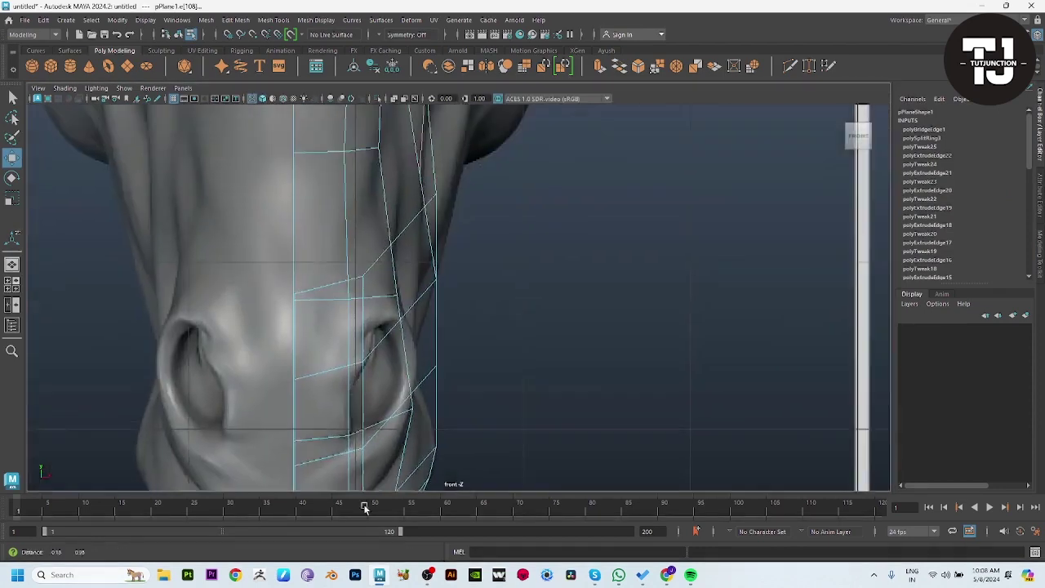
Push the side edges outward onto the head and shift a cheek edge slightly inward
{"action": "scroll", "coordinate": [473, 429], "scroll_direction": "up", "scroll_amount": 2}
{"action": "scroll", "coordinate": [474, 430], "scroll_direction": "up", "scroll_amount": 2}
{"action": "mouse_move", "coordinate": [481, 224]}
{"action": "left_mouse_down"}
{"action": "mouse_move", "coordinate": [526, 222]}
{"action": "mouse_move", "coordinate": [504, 221]}
{"action": "left_mouse_up"}
{"action": "key", "text": "e"}
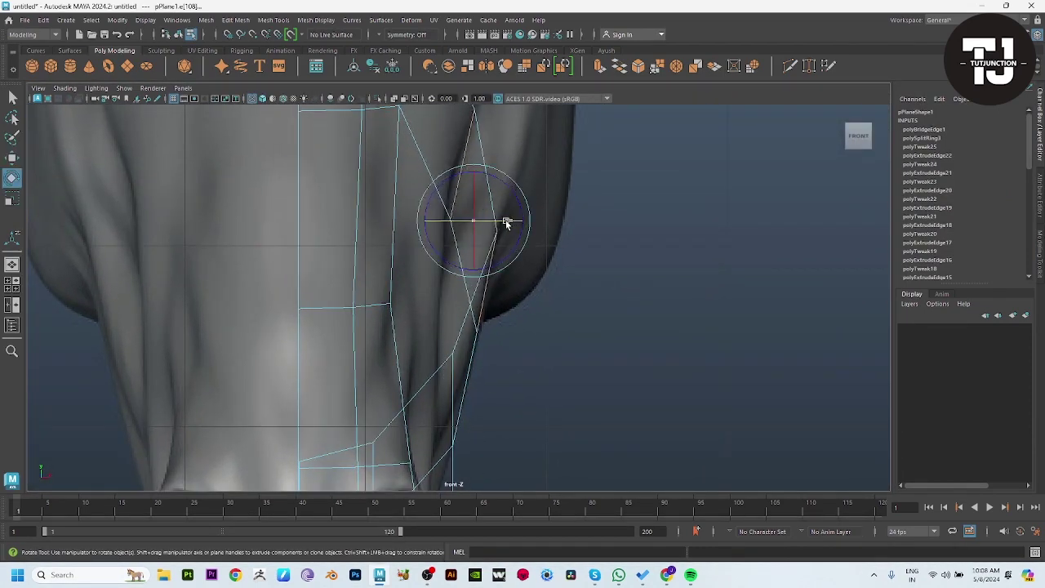
{"action": "key", "text": "w"}
{"action": "left_click", "coordinate": [523, 275]}
{"action": "scroll", "coordinate": [518, 286], "scroll_direction": "up", "scroll_amount": 2}
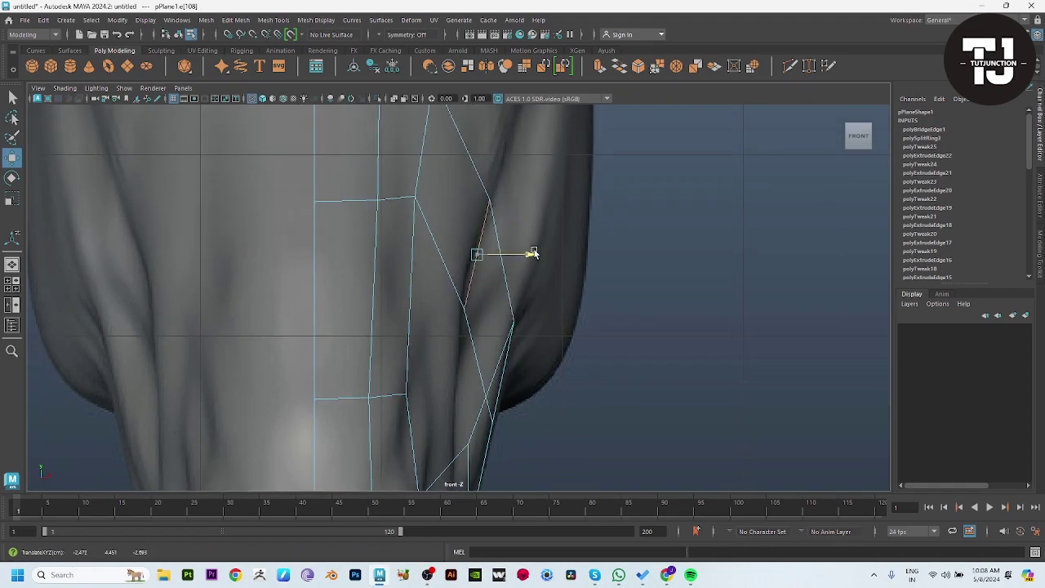
{"action": "left_click_drag", "start_coordinate": [531, 253], "coordinate": [525, 252]}
Fit the lower and upper cheek edges and vertices onto the sculpt in the side view
{"action": "middle_click_drag", "start_coordinate": [412, 119], "coordinate": [446, 214], "text": "alt"}
{"action": "left_click", "coordinate": [446, 214]}
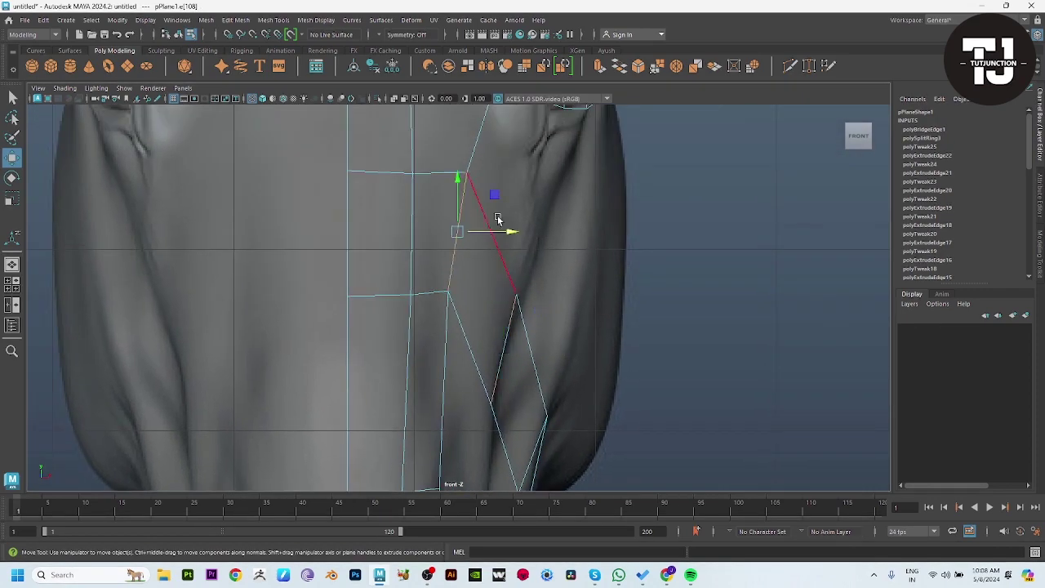
{"action": "left_click_drag", "start_coordinate": [506, 233], "coordinate": [517, 231]}
{"action": "middle_click_drag", "start_coordinate": [518, 231], "coordinate": [537, 147], "text": "alt"}
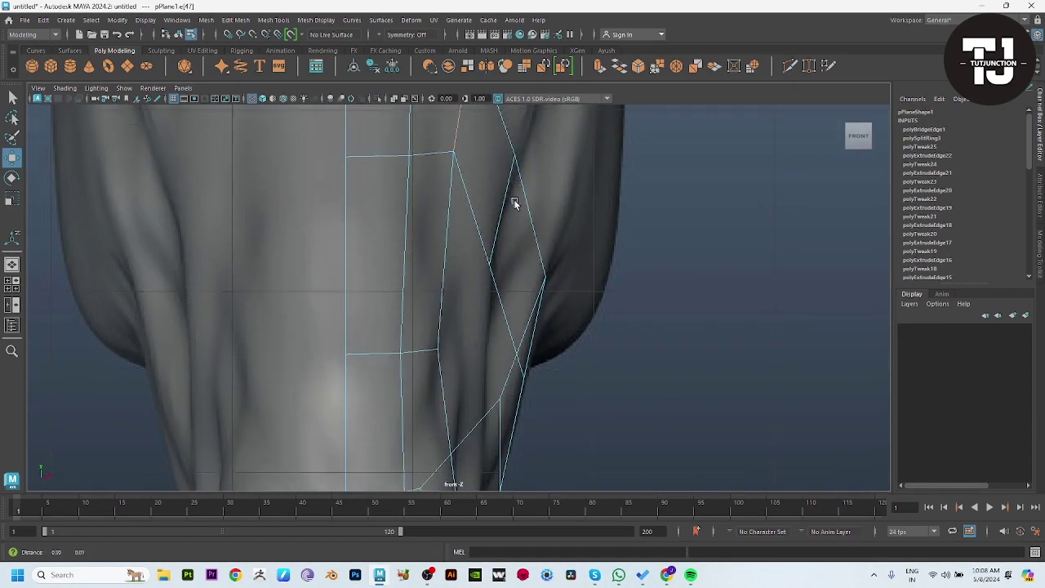
{"action": "middle_click_drag", "start_coordinate": [516, 199], "coordinate": [473, 181], "text": "alt"}
{"action": "left_click_drag", "start_coordinate": [473, 181], "coordinate": [466, 198]}
{"action": "key", "text": "space"}
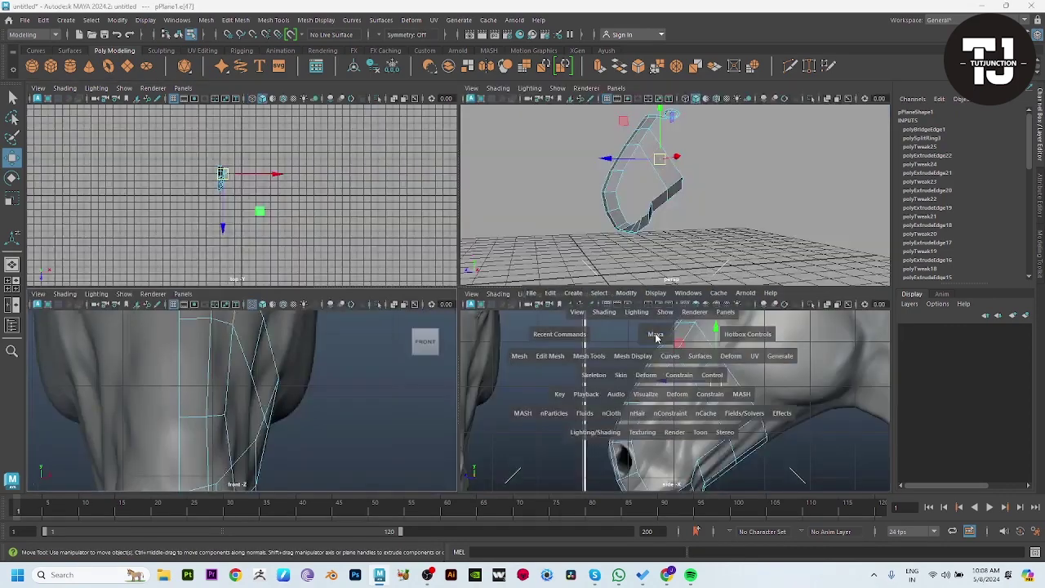
{"action": "key", "text": "space"}
{"action": "middle_click_drag", "start_coordinate": [563, 349], "coordinate": [562, 357], "text": "alt"}
{"action": "left_click_drag", "start_coordinate": [485, 214], "coordinate": [483, 219]}
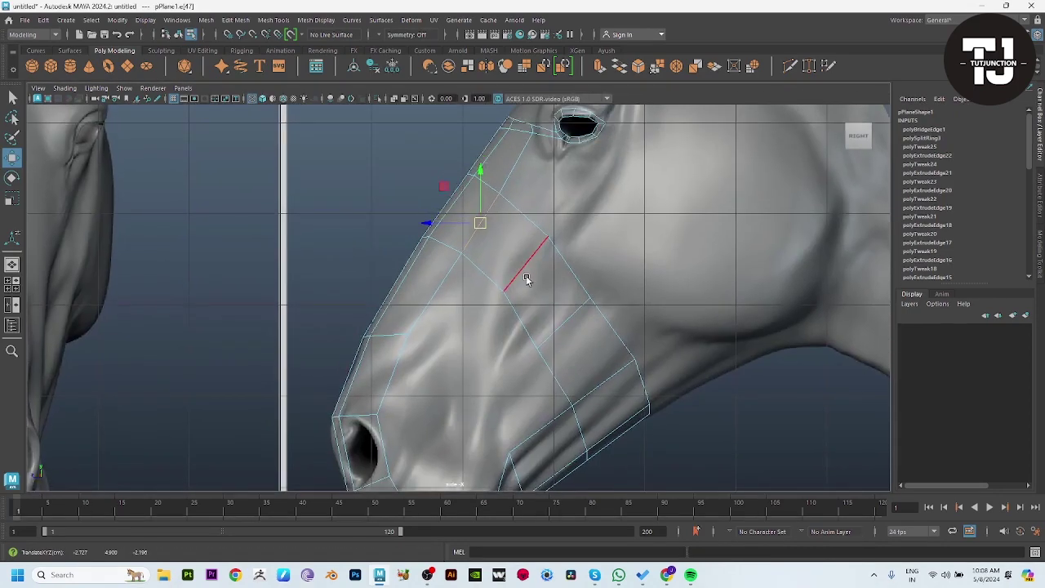
{"action": "middle_click_drag", "start_coordinate": [526, 280], "coordinate": [567, 229], "text": "alt"}
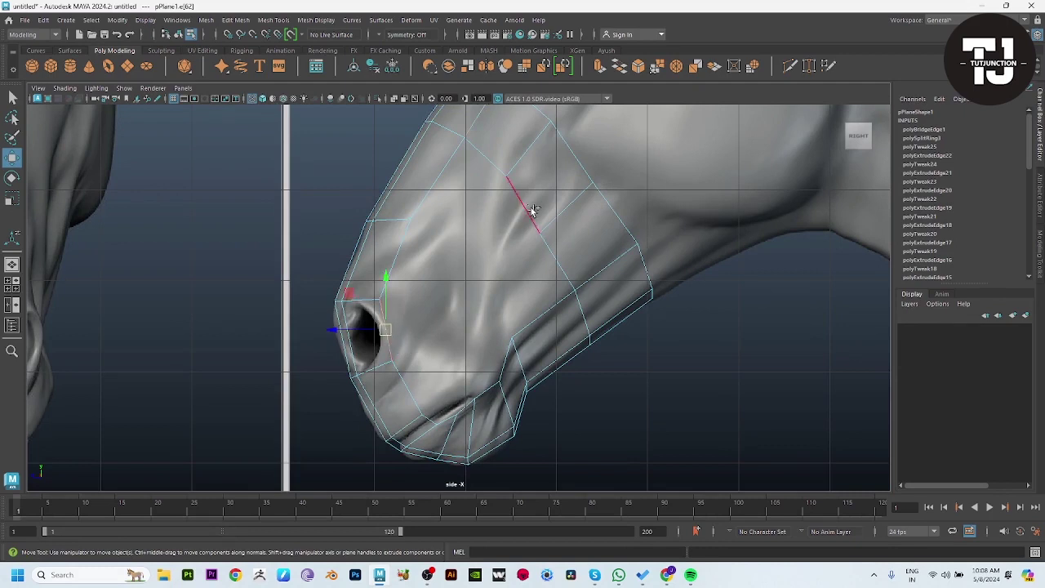
Bridge the open edges beside the nostril, then nudge the bridged edge onto the cheek
{"action": "right_click_drag", "start_coordinate": [539, 266], "coordinate": [535, 366], "text": "shift"}
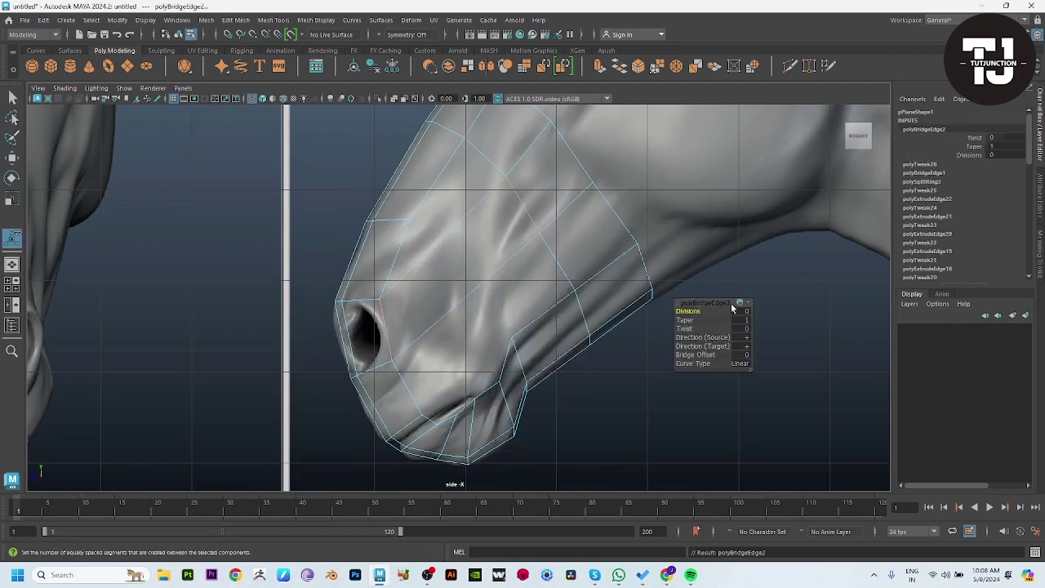
{"action": "left_click", "coordinate": [445, 258]}
{"action": "key", "text": "w"}
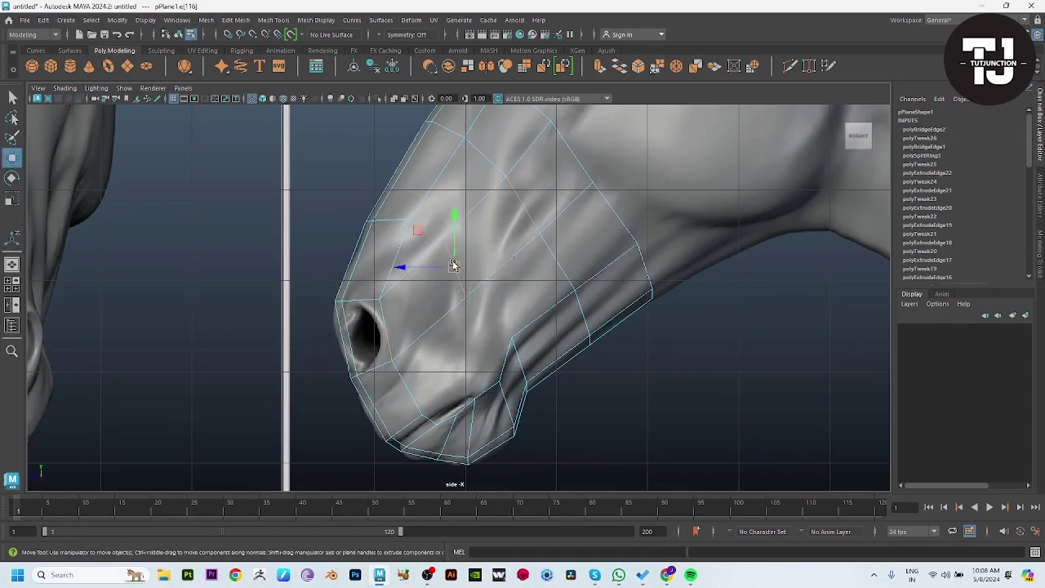
{"action": "mouse_move", "coordinate": [455, 264]}
{"action": "left_mouse_down"}
{"action": "mouse_move", "coordinate": [462, 276]}
{"action": "mouse_move", "coordinate": [447, 224]}
{"action": "left_mouse_up"}
{"action": "key", "text": "space"}
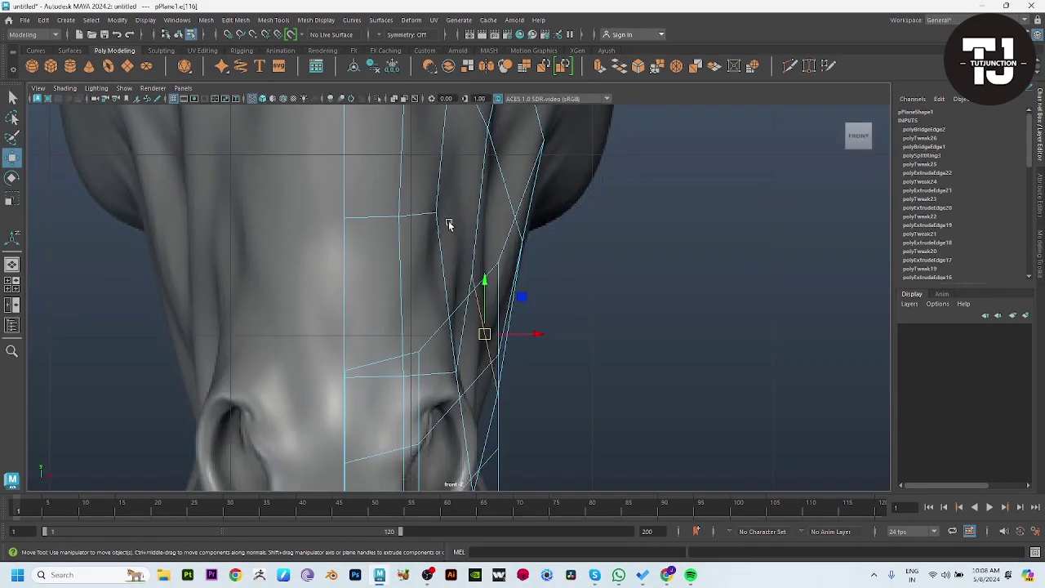
{"action": "left_click_drag", "start_coordinate": [531, 333], "coordinate": [517, 332]}
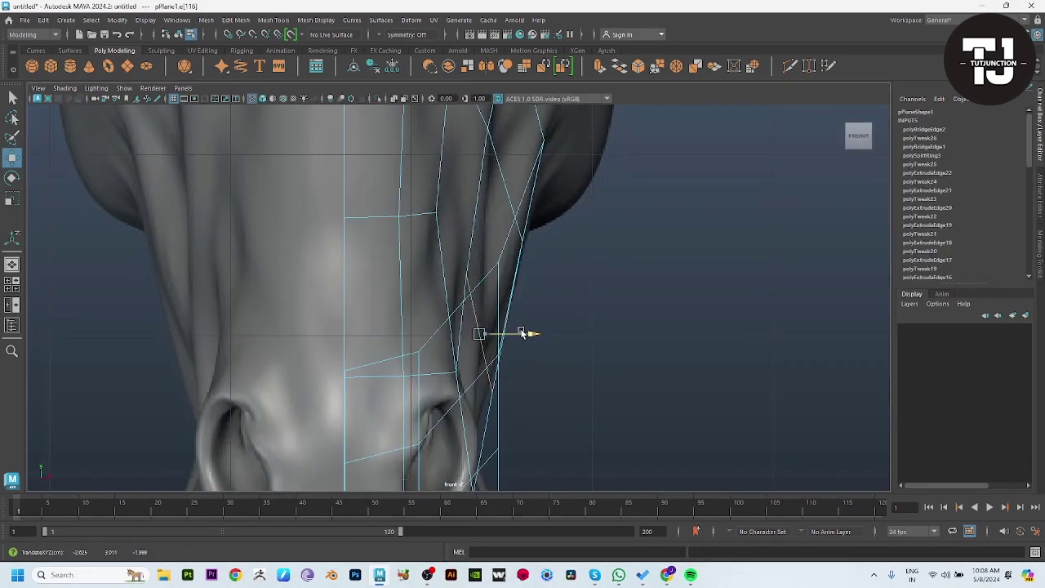
{"action": "key", "text": "space"}
{"action": "key", "text": "space"}
{"action": "mouse_move", "coordinate": [613, 305]}
{"action": "left_mouse_down", "text": "alt"}
{"action": "mouse_move", "coordinate": [450, 325]}
{"action": "mouse_move", "coordinate": [534, 282]}
{"action": "mouse_move", "coordinate": [543, 378]}
{"action": "mouse_move", "coordinate": [422, 319]}
{"action": "mouse_move", "coordinate": [348, 318]}
{"action": "left_mouse_up", "text": "alt"}
Fill the remaining open holes in the muzzle patch
{"action": "right_click_drag", "start_coordinate": [497, 222], "coordinate": [506, 343], "text": "shift"}
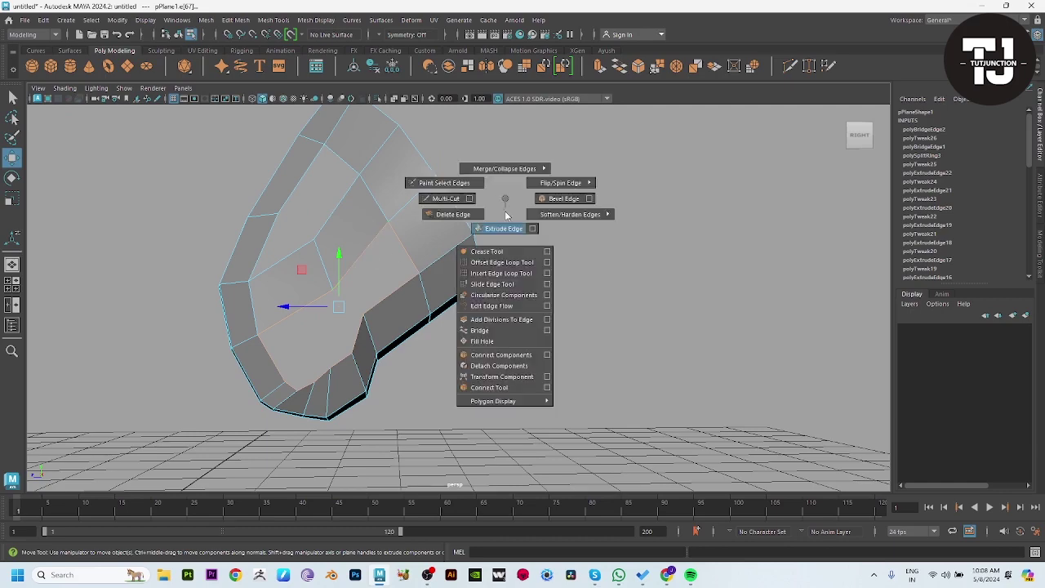
{"action": "left_click", "coordinate": [336, 209]}
{"action": "left_click", "coordinate": [272, 213], "text": "shift"}
{"action": "right_click_drag", "start_coordinate": [541, 162], "coordinate": [530, 302], "text": "shift"}
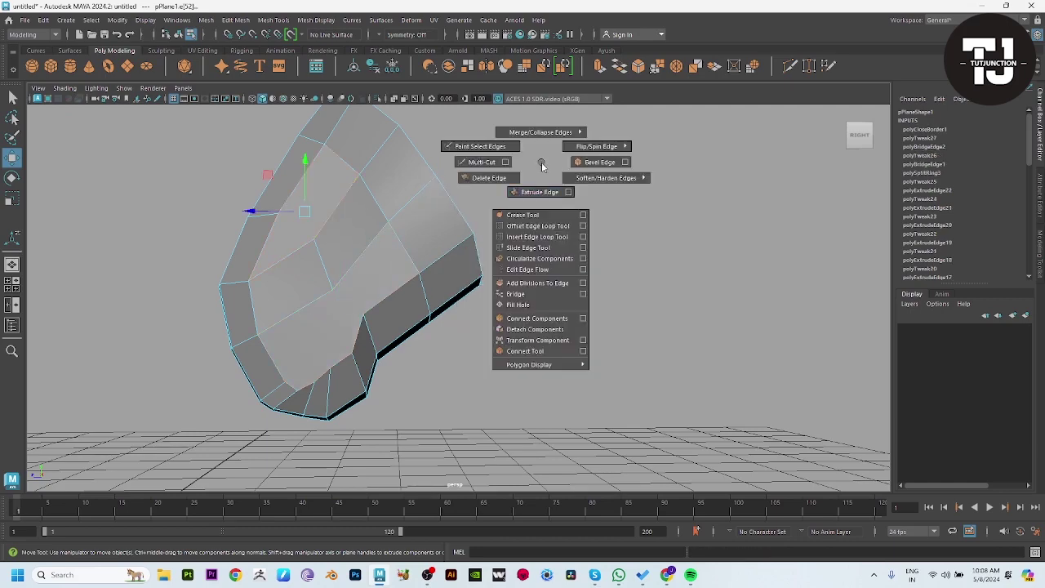
{"action": "mouse_move", "coordinate": [450, 298]}
{"action": "left_mouse_down", "text": "alt"}
{"action": "mouse_move", "coordinate": [531, 285]}
{"action": "mouse_move", "coordinate": [493, 311]}
{"action": "left_mouse_up", "text": "alt"}
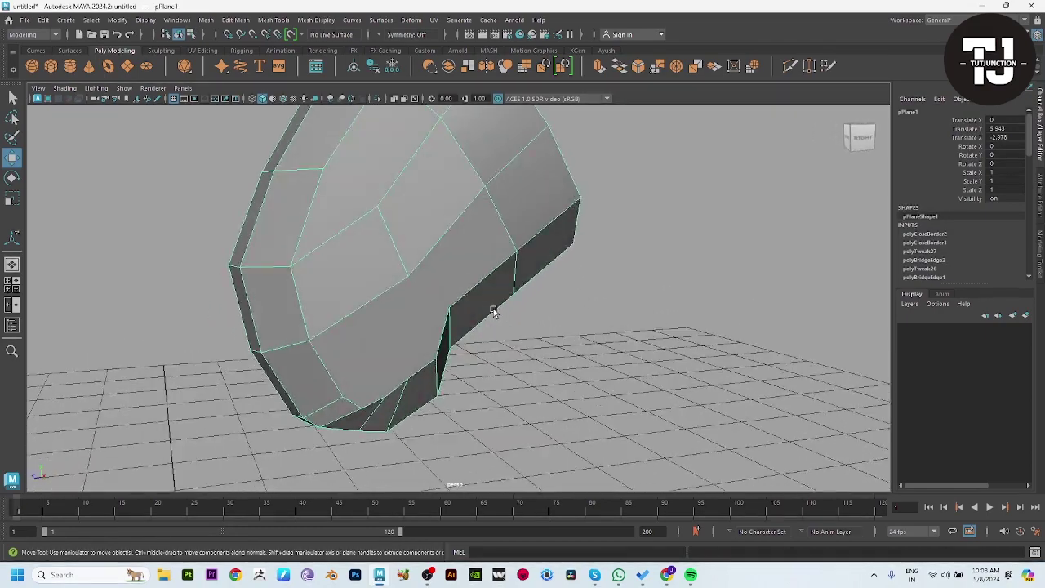
Cut a new edge across the lower muzzle face with Multi-Cut
{"action": "right_click_drag", "start_coordinate": [448, 191], "coordinate": [433, 175], "text": "shift"}
{"action": "mouse_move", "coordinate": [432, 212]}
{"action": "left_mouse_down", "text": "alt"}
{"action": "mouse_move", "coordinate": [397, 233]}
{"action": "mouse_move", "coordinate": [422, 285]}
{"action": "mouse_move", "coordinate": [401, 280]}
{"action": "left_mouse_up", "text": "alt"}
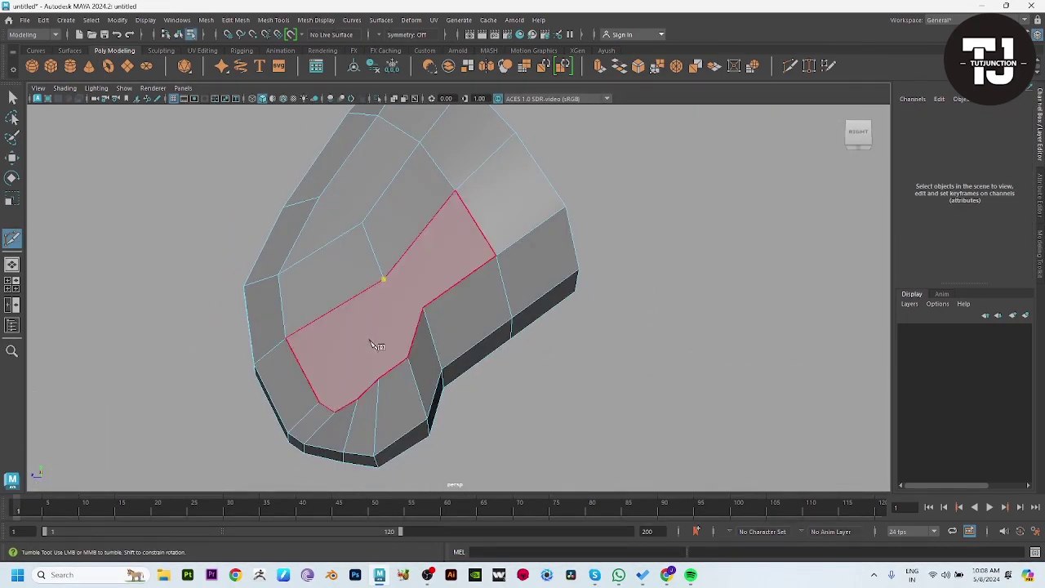
{"action": "left_click_drag", "start_coordinate": [431, 351], "coordinate": [478, 362], "text": "alt"}
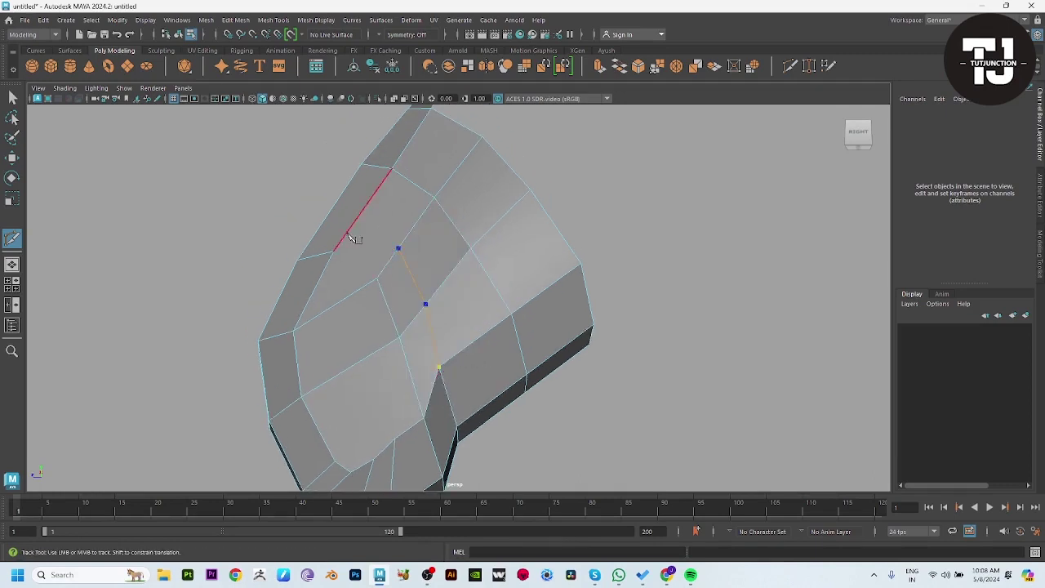
{"action": "key", "text": "Return"}
{"action": "left_click_drag", "start_coordinate": [333, 299], "coordinate": [467, 320], "text": "alt"}
In the front view, pull vertices along the nose and mouth corner onto the sculpt
{"action": "left_click", "coordinate": [414, 283]}
{"action": "key", "text": "w"}
{"action": "key", "text": "space"}
{"action": "key", "text": "space"}
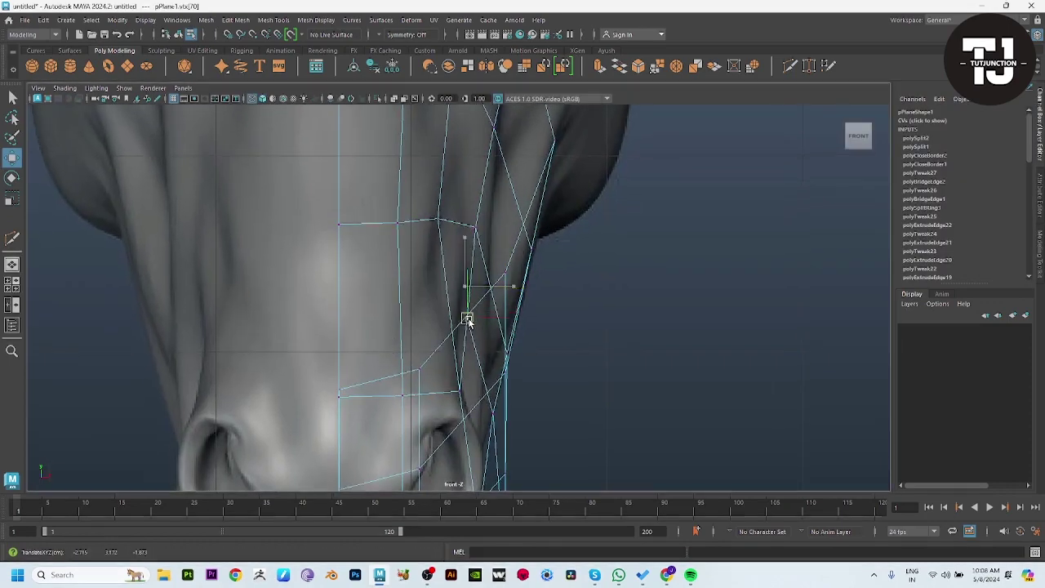
{"action": "key", "text": "space"}
{"action": "key", "text": "space"}
{"action": "left_click_drag", "start_coordinate": [462, 283], "coordinate": [463, 269]}
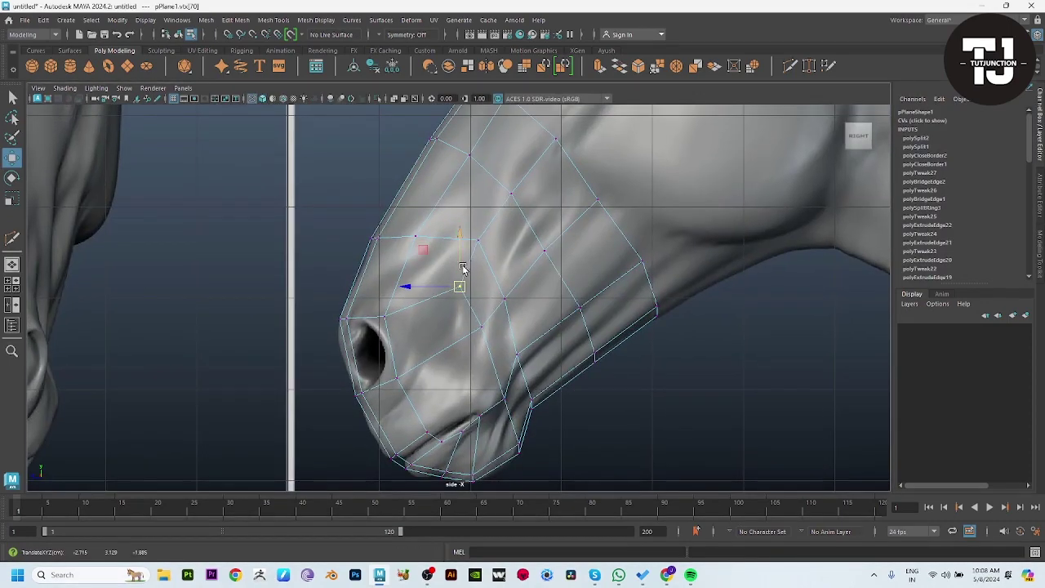
{"action": "left_click", "coordinate": [468, 247]}
{"action": "middle_click_drag", "start_coordinate": [494, 297], "coordinate": [501, 240], "text": "alt"}
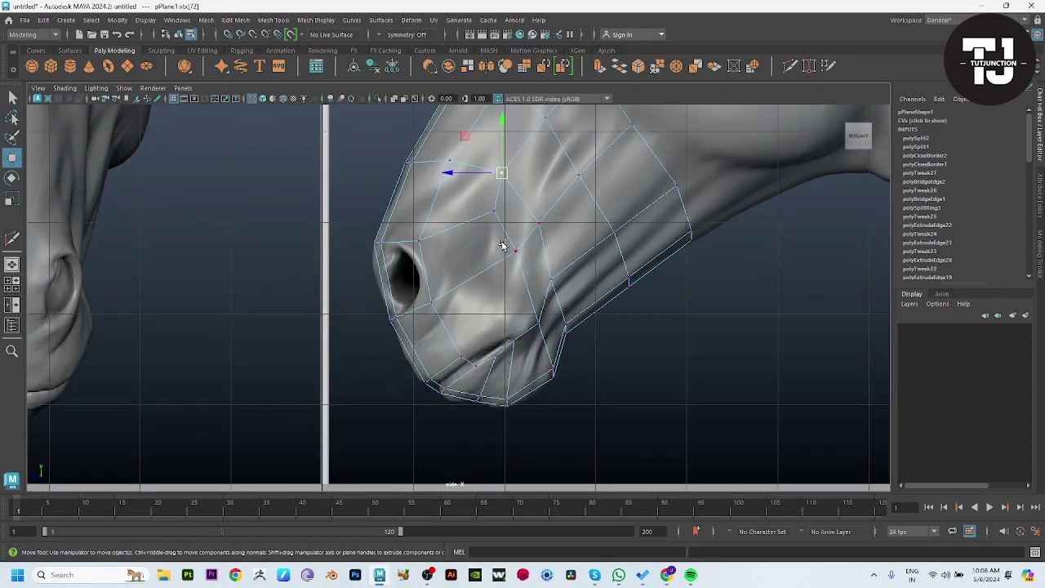
{"action": "left_click", "coordinate": [535, 232]}
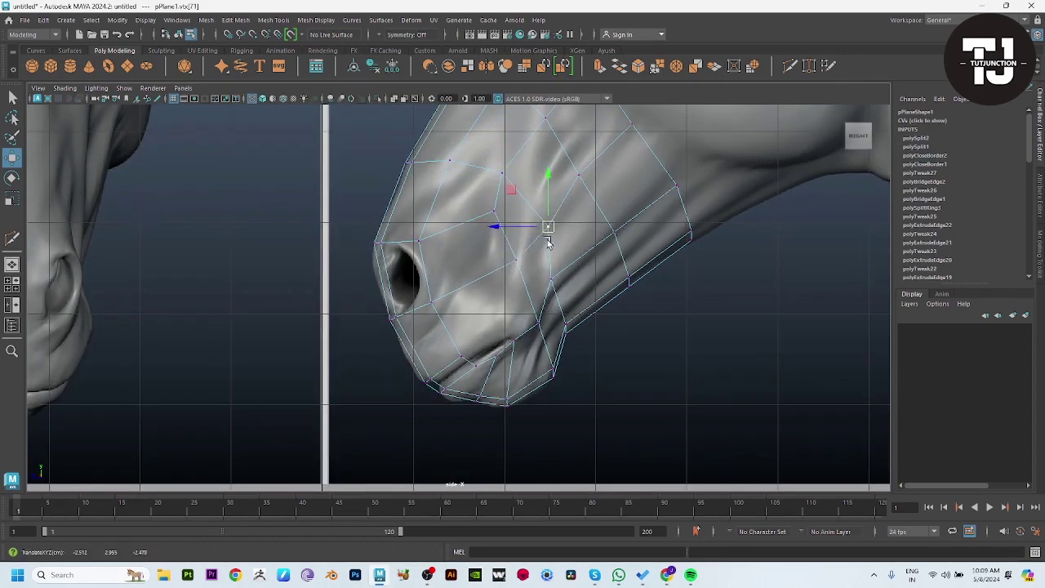
{"action": "left_click", "coordinate": [549, 277]}
{"action": "left_click", "coordinate": [564, 283]}
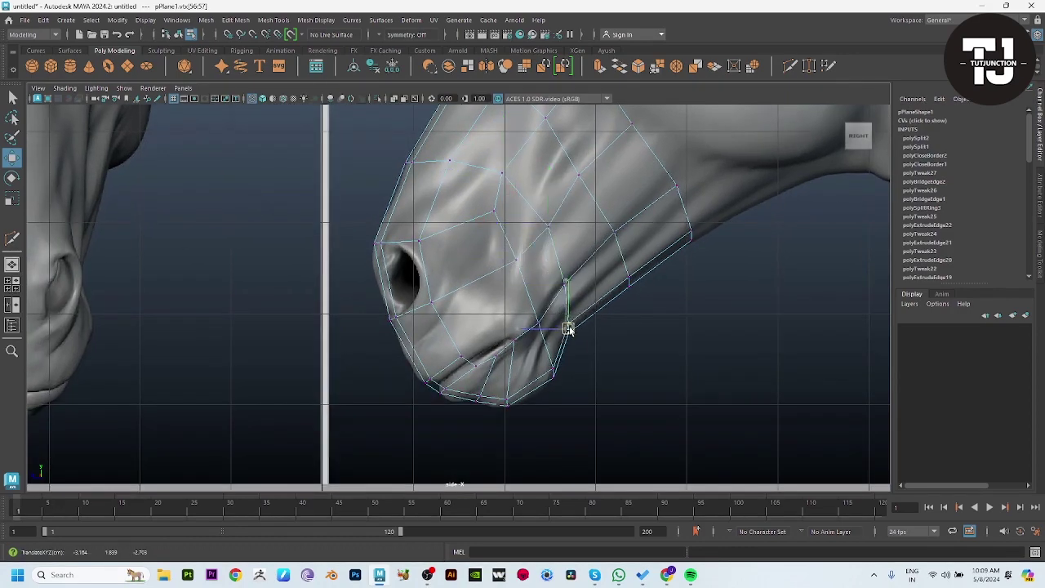
{"action": "left_click_drag", "start_coordinate": [570, 337], "coordinate": [567, 328]}
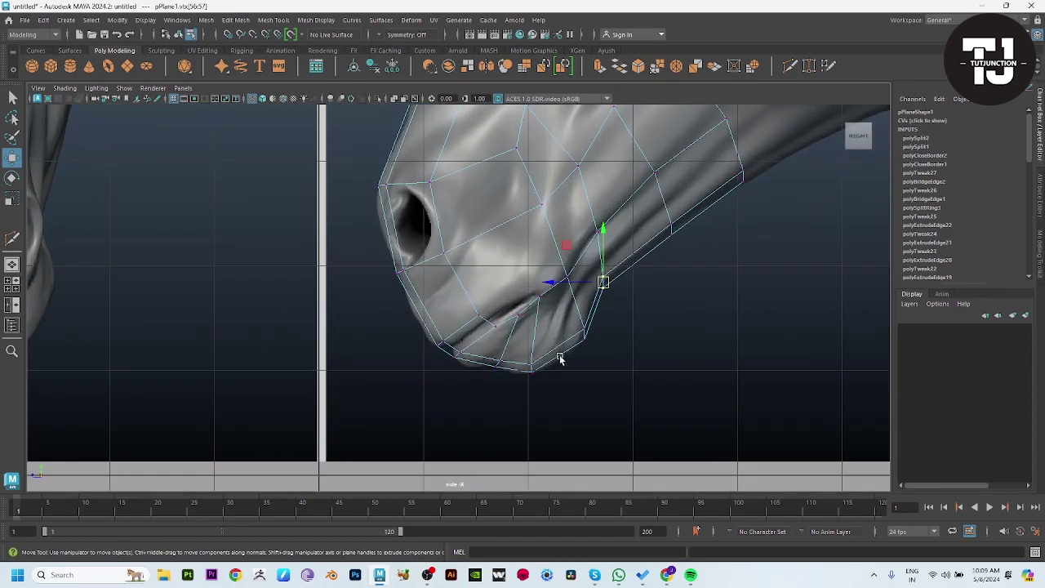
{"action": "right_click_drag", "start_coordinate": [532, 252], "coordinate": [482, 296], "text": "shift"}
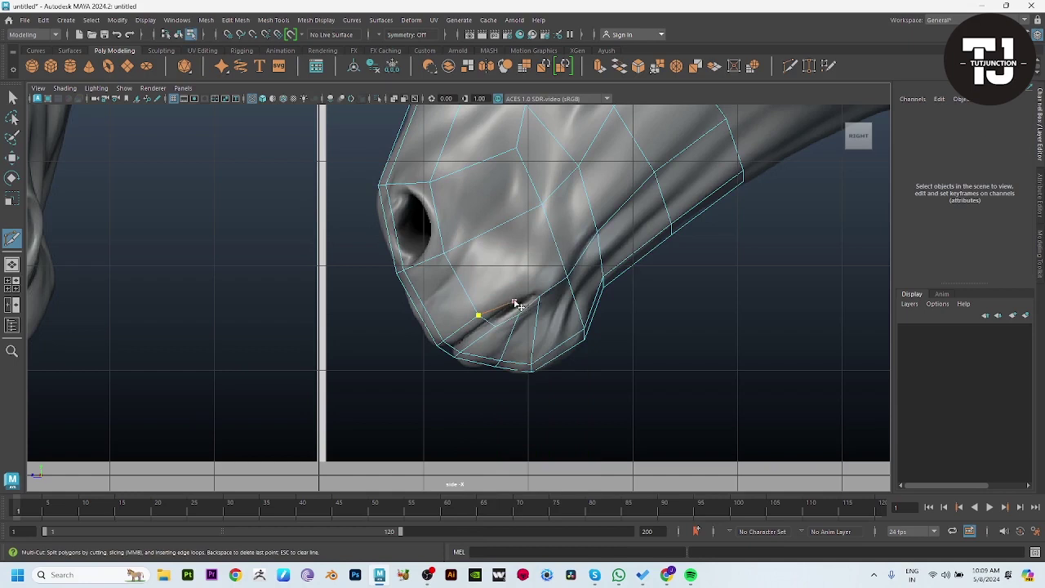
Add a Multi-Cut edge along the lower lip from the mouth corner
{"action": "left_click", "coordinate": [513, 302]}
{"action": "left_click", "coordinate": [566, 277]}
{"action": "right_click", "coordinate": [579, 285]}
{"action": "left_click", "coordinate": [515, 300]}
{"action": "middle_click_drag", "start_coordinate": [529, 300], "coordinate": [539, 335], "text": "alt"}
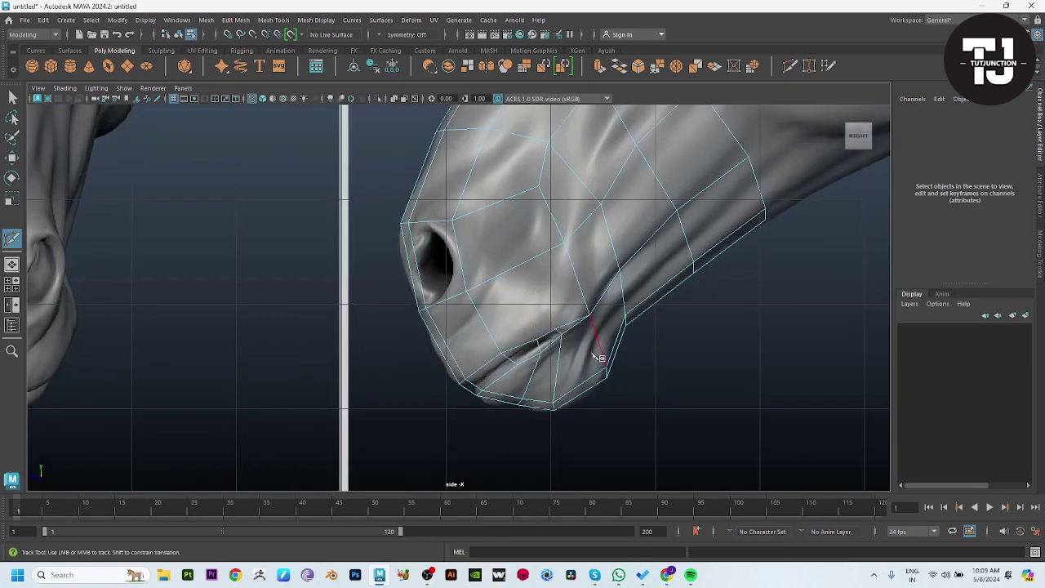
{"action": "middle_click_drag", "start_coordinate": [599, 356], "coordinate": [598, 337], "text": "alt"}
{"action": "key", "text": "space"}
{"action": "key", "text": "space"}
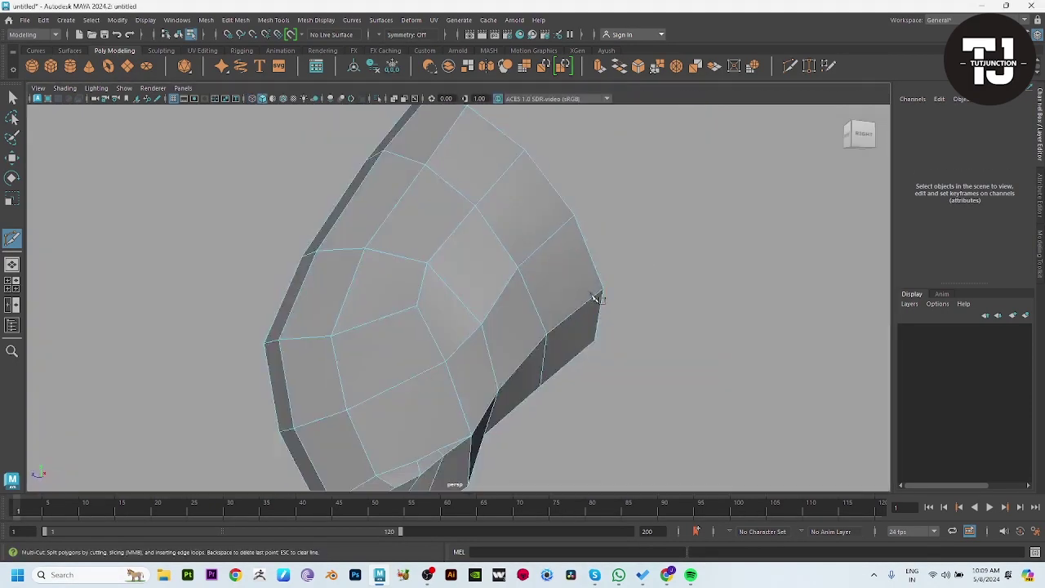
{"action": "left_click_drag", "start_coordinate": [596, 298], "coordinate": [587, 303], "text": "alt"}
{"action": "key", "text": "w"}
{"action": "key", "text": "space"}
{"action": "key", "text": "space"}
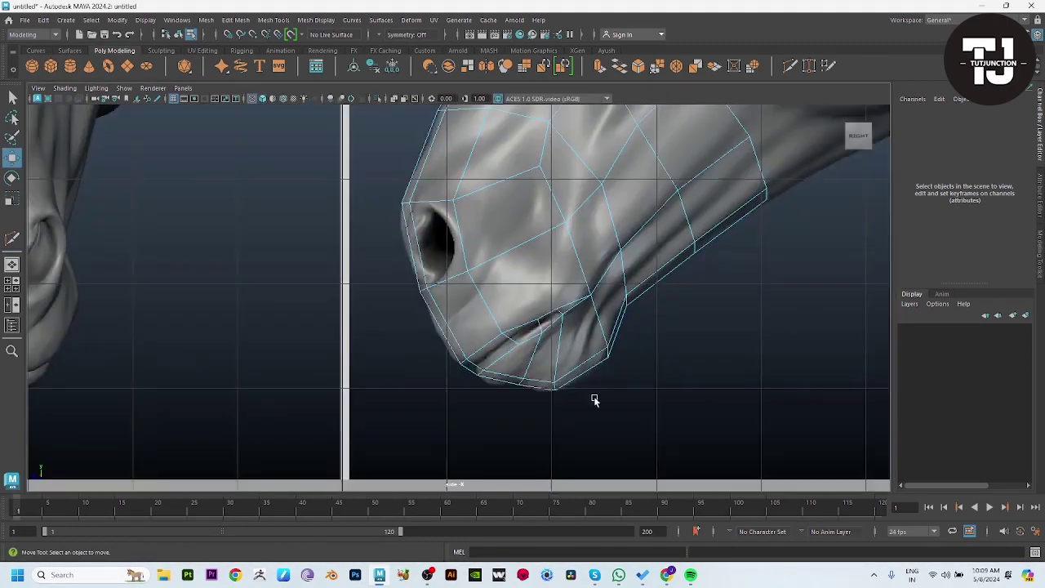
Drag the lip corner vertices into place on the sculpt
{"action": "left_click_drag", "start_coordinate": [507, 305], "coordinate": [501, 300]}
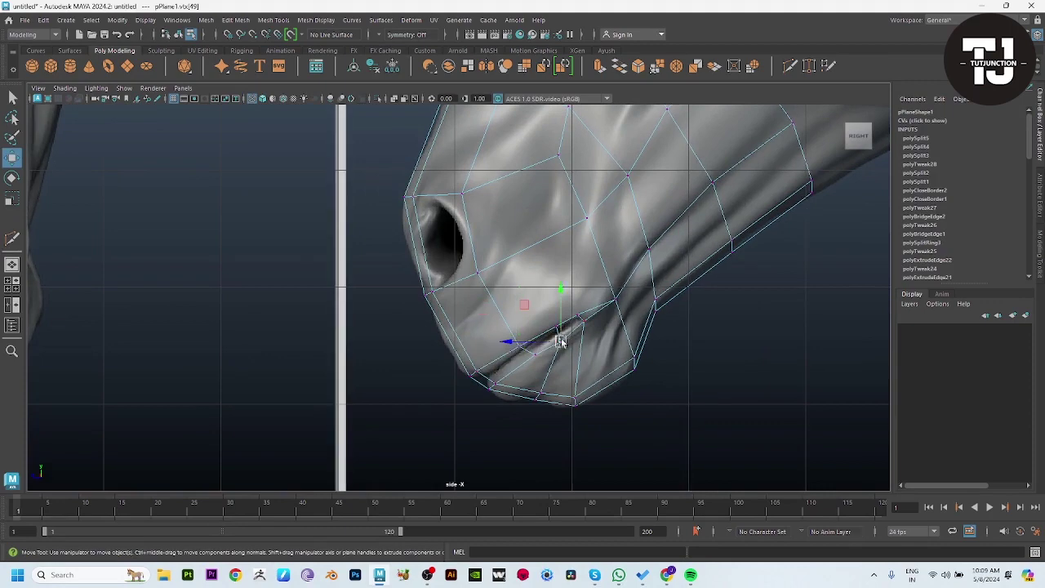
{"action": "left_click_drag", "start_coordinate": [560, 337], "coordinate": [572, 338]}
{"action": "scroll", "coordinate": [573, 338], "scroll_direction": "up", "scroll_amount": 3}
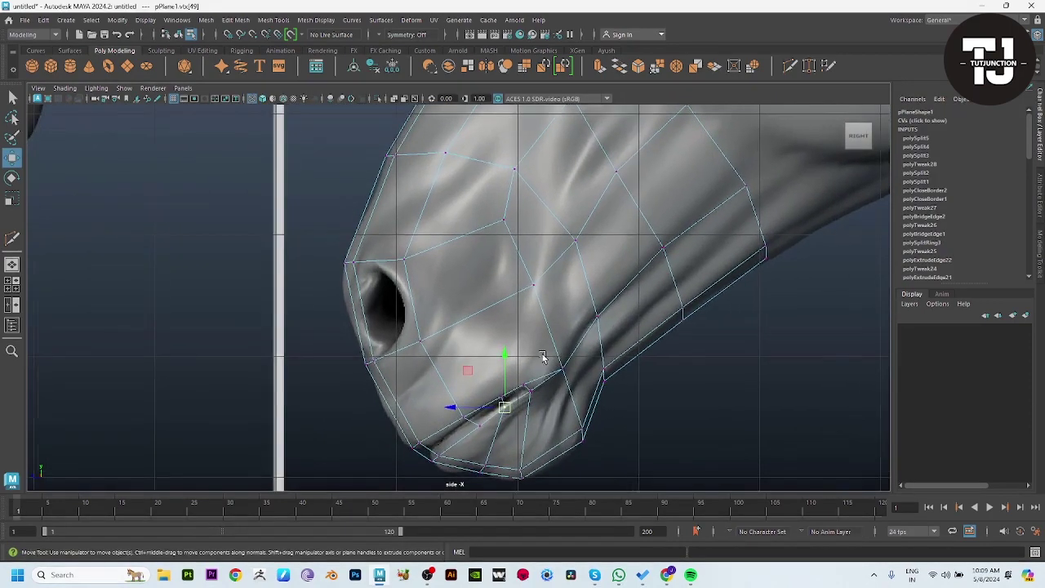
{"action": "key", "text": "F8"}
Cut new edges across the upper muzzle above the nostril
{"action": "right_click_drag", "start_coordinate": [578, 239], "coordinate": [502, 231], "text": "shift"}
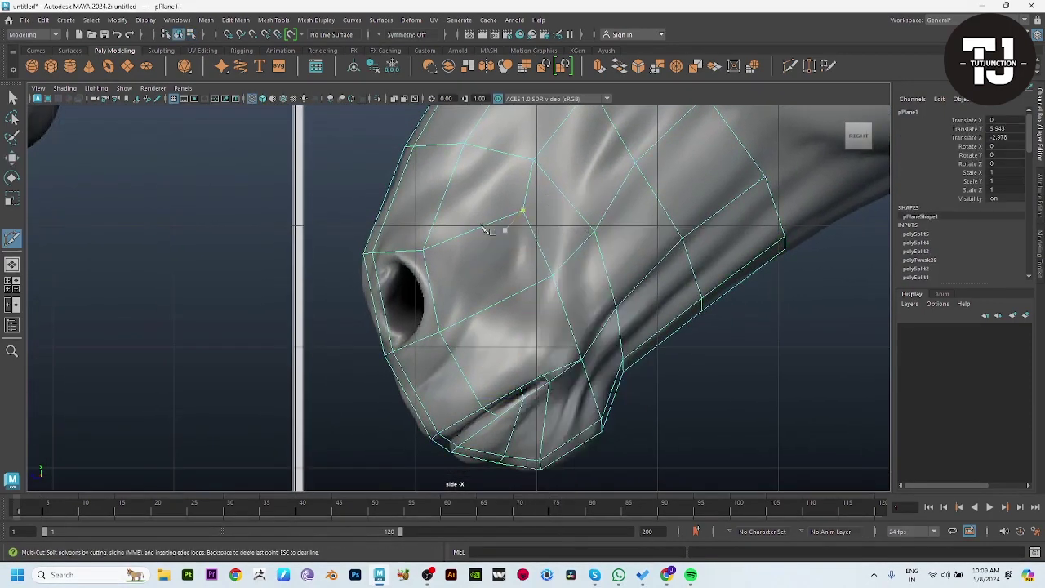
{"action": "left_click", "coordinate": [388, 201]}
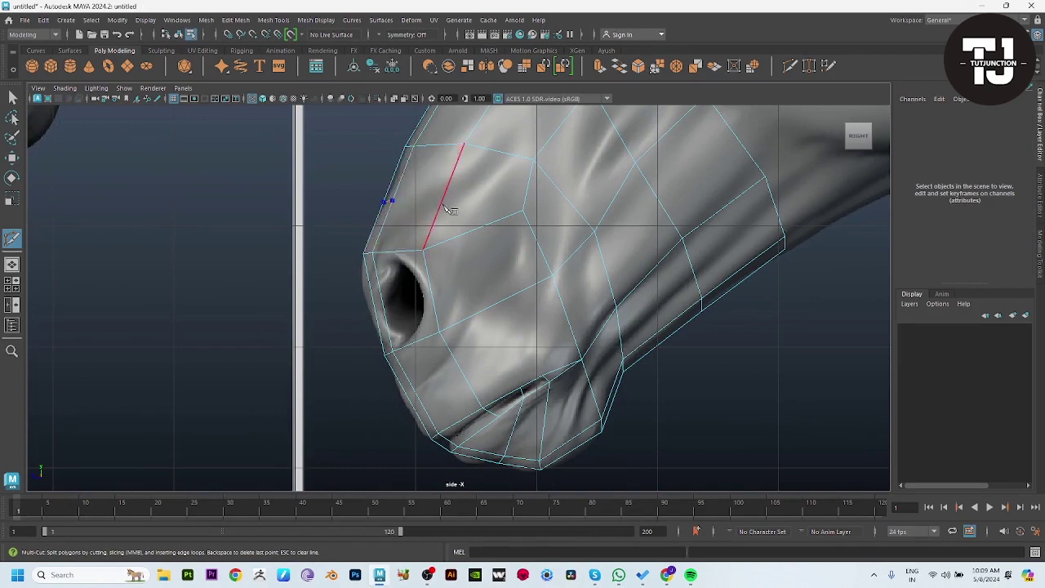
{"action": "left_click", "coordinate": [441, 204]}
{"action": "left_click", "coordinate": [478, 229]}
{"action": "left_click", "coordinate": [488, 303]}
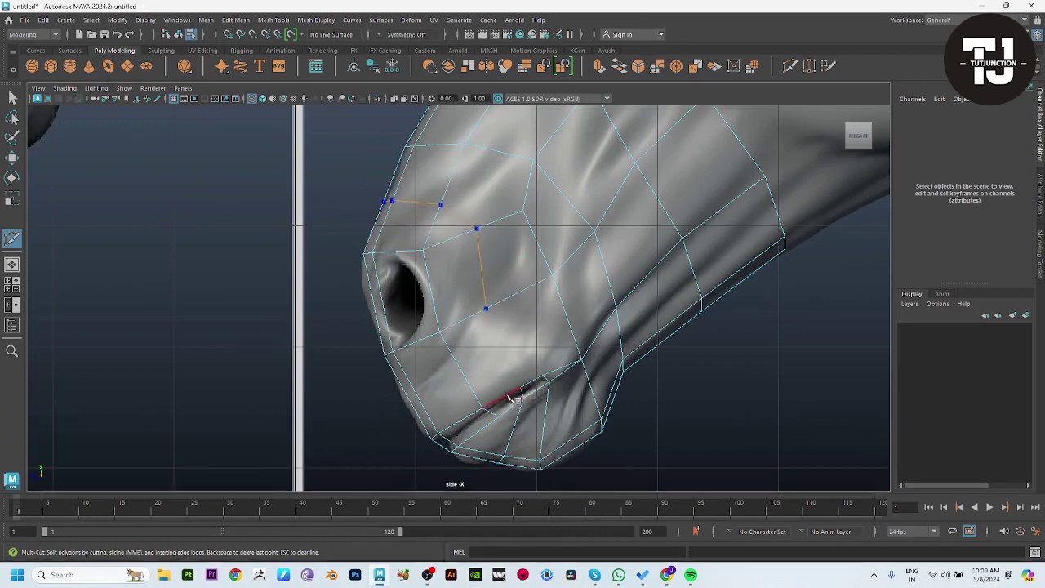
{"action": "key", "text": "Return"}
{"action": "left_click", "coordinate": [542, 376]}
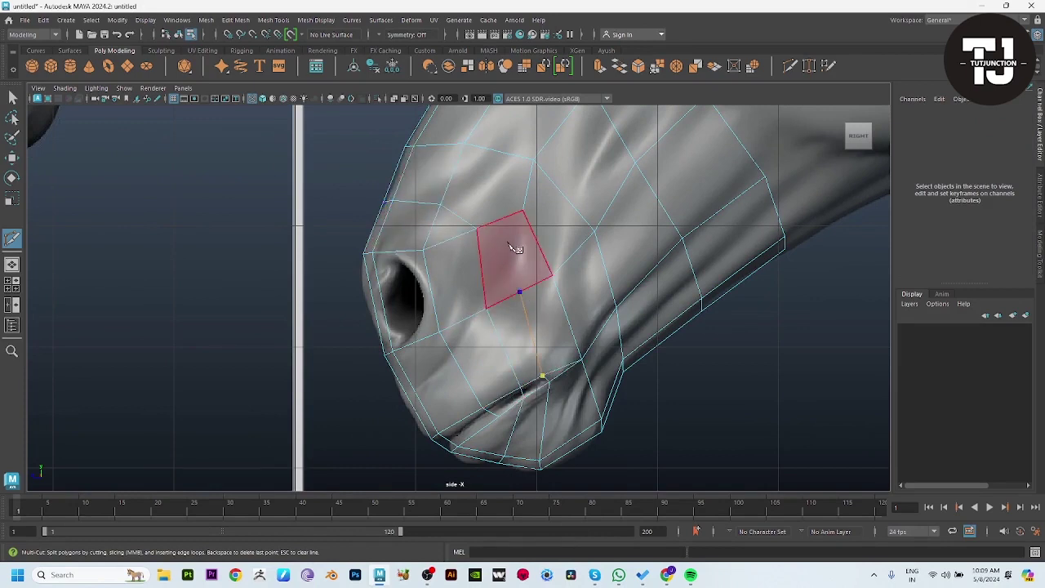
{"action": "scroll", "coordinate": [542, 283], "scroll_direction": "up", "scroll_amount": 2}
{"action": "key", "text": "w"}
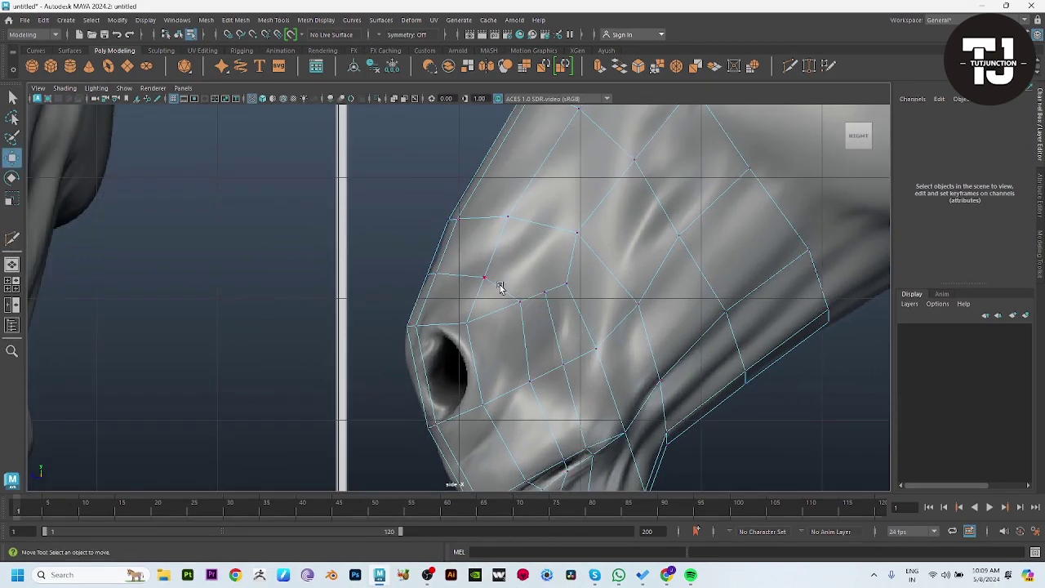
{"action": "key", "text": "F8"}
{"action": "right_click_drag", "start_coordinate": [544, 229], "coordinate": [504, 249], "text": "shift"}
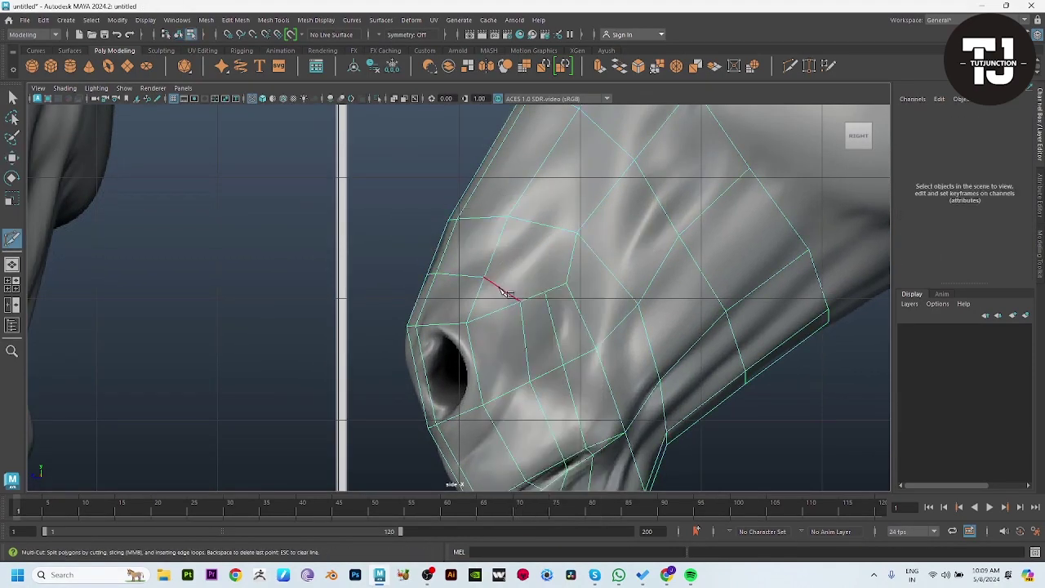
{"action": "left_click_drag", "start_coordinate": [569, 270], "coordinate": [571, 302], "text": "alt"}
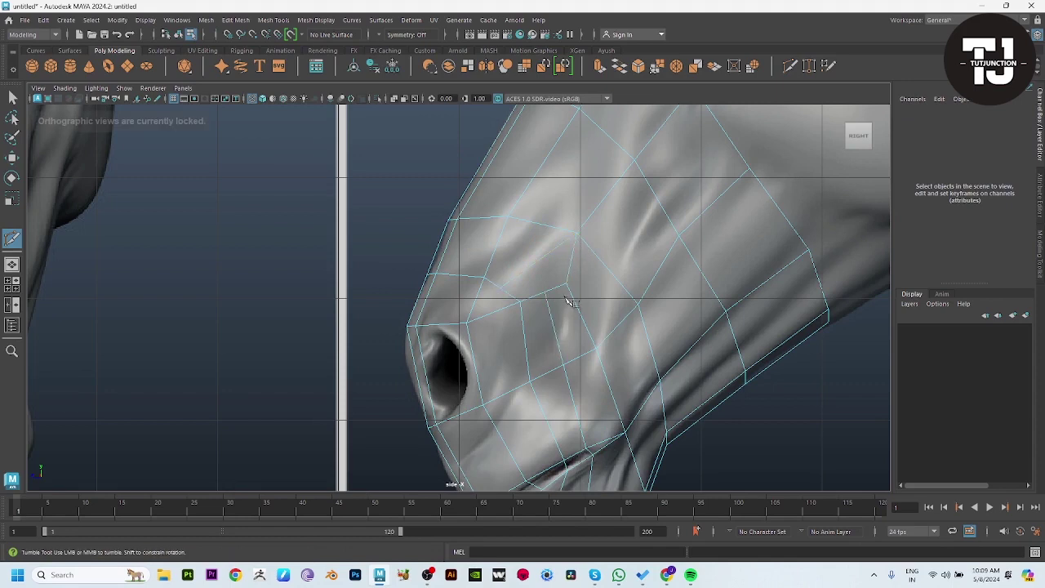
Move the new vertices above the nostril onto the muzzle surface in side and front views
{"action": "key", "text": "w"}
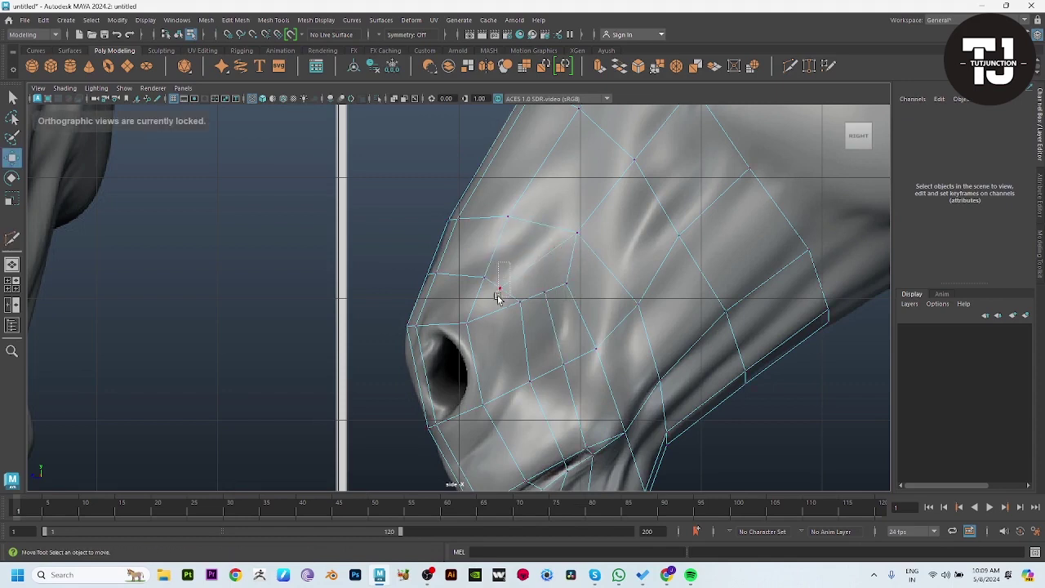
{"action": "left_click", "coordinate": [499, 288]}
{"action": "mouse_move", "coordinate": [508, 274]}
{"action": "left_mouse_down"}
{"action": "mouse_move", "coordinate": [543, 292]}
{"action": "mouse_move", "coordinate": [564, 289]}
{"action": "mouse_move", "coordinate": [514, 298]}
{"action": "left_mouse_up"}
{"action": "left_click", "coordinate": [514, 308]}
{"action": "key", "text": "space"}
{"action": "left_click_drag", "start_coordinate": [384, 373], "coordinate": [439, 309]}
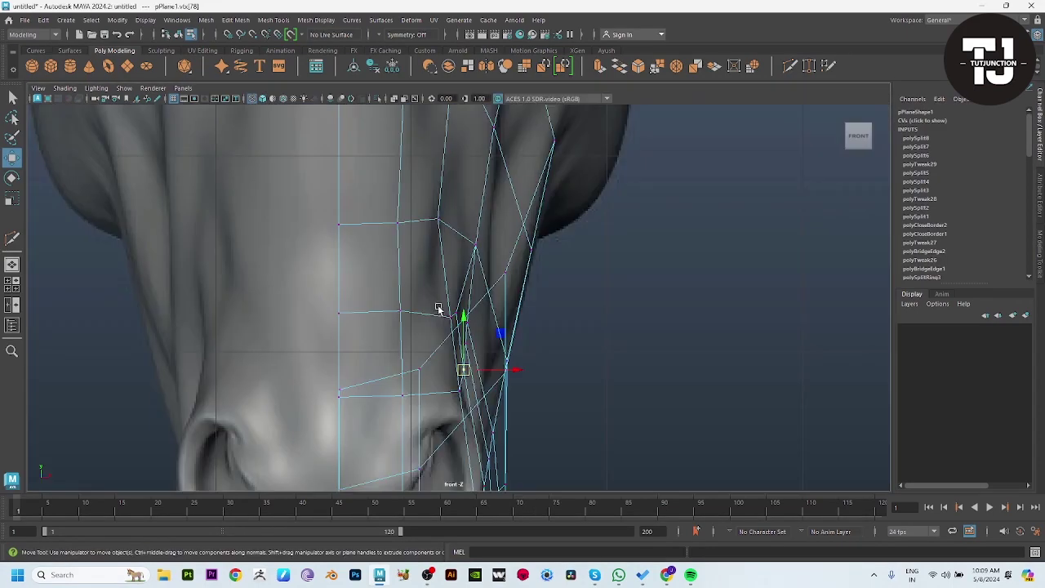
{"action": "middle_click_drag", "start_coordinate": [439, 308], "coordinate": [493, 259], "text": "alt"}
{"action": "left_click_drag", "start_coordinate": [499, 309], "coordinate": [502, 305]}
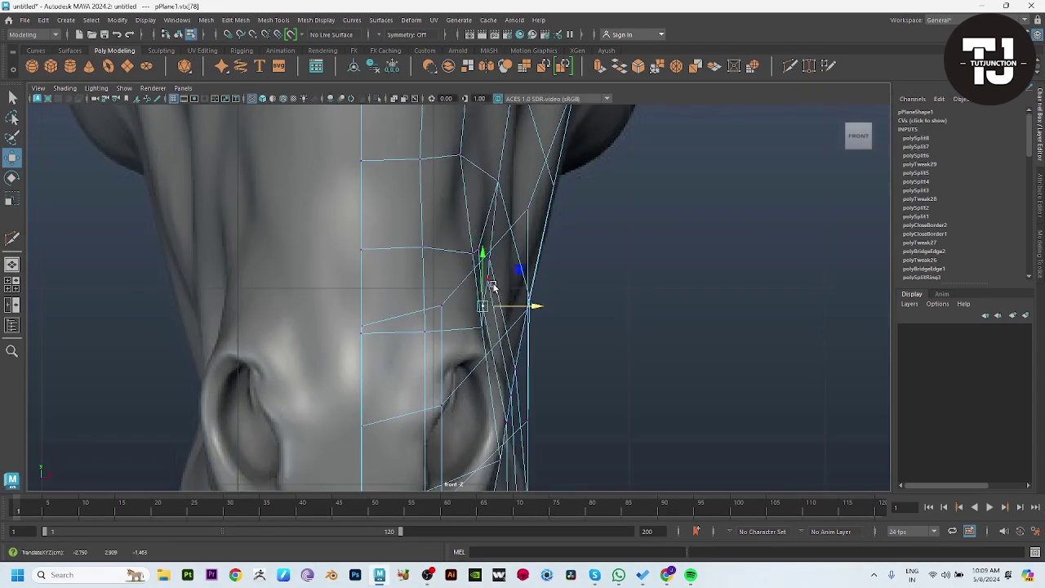
{"action": "left_click", "coordinate": [484, 254]}
Push the last nose vertex onto the sculpt and check the mesh in smooth preview
{"action": "left_click_drag", "start_coordinate": [534, 260], "coordinate": [609, 302]}
{"action": "key", "text": "space"}
{"action": "key", "text": "space"}
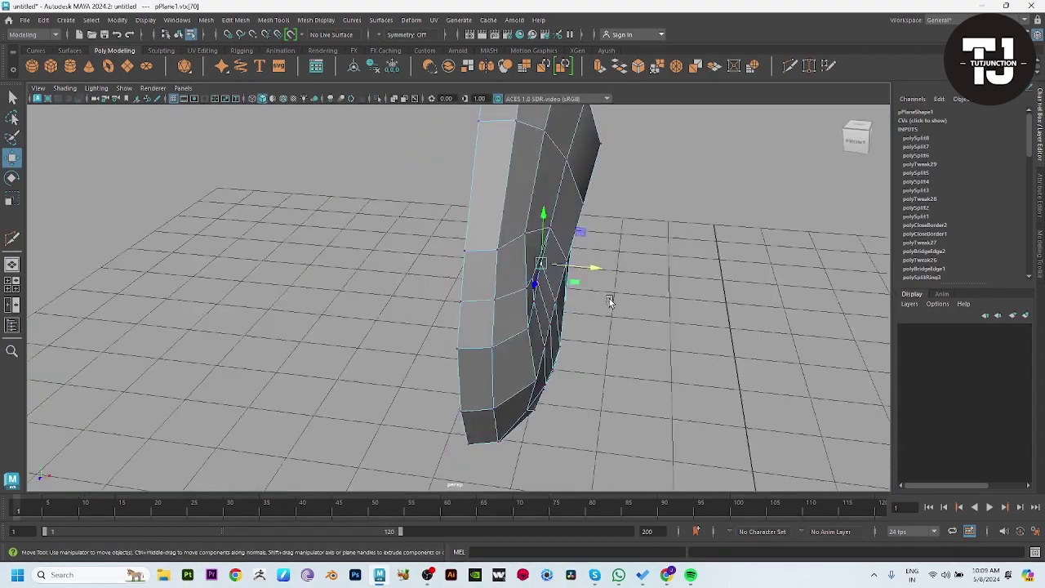
{"action": "key", "text": "3"}
{"action": "left_click", "coordinate": [652, 233]}
{"action": "mouse_move", "coordinate": [652, 232]}
{"action": "left_mouse_down", "text": "alt"}
{"action": "mouse_move", "coordinate": [527, 285]}
{"action": "mouse_move", "coordinate": [373, 278]}
{"action": "mouse_move", "coordinate": [435, 283]}
{"action": "mouse_move", "coordinate": [483, 305]}
{"action": "left_mouse_up", "text": "alt"}
{"action": "key", "text": "1"}
{"action": "left_click", "coordinate": [482, 305]}
{"action": "scroll", "coordinate": [515, 365], "scroll_direction": "up", "scroll_amount": 3}
{"action": "scroll", "coordinate": [488, 380], "scroll_direction": "up", "scroll_amount": 3}
Extrude the mouth face strip inward twice and scale it into a thin lip slit
{"action": "key", "text": "F11"}
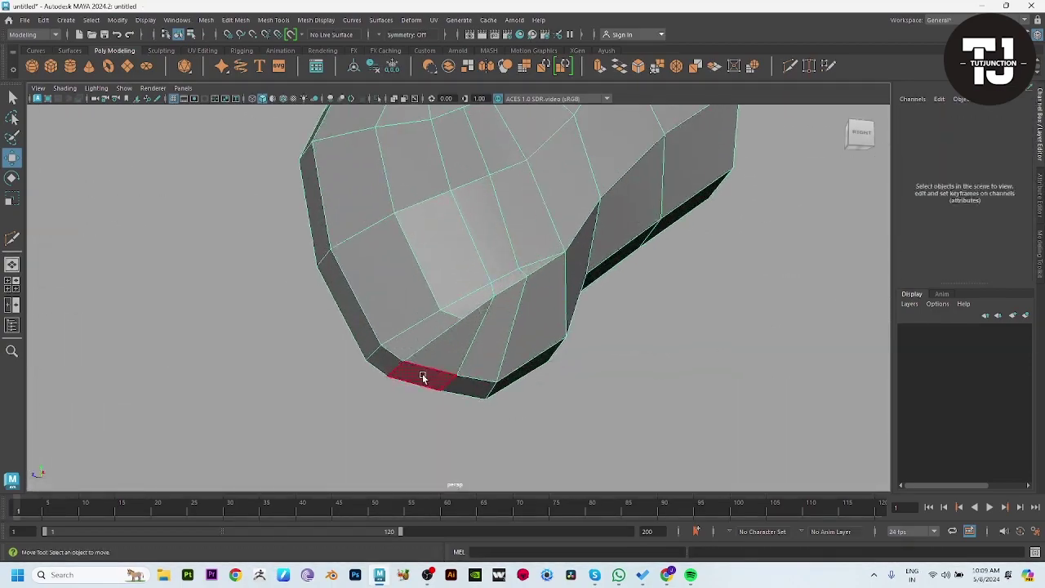
{"action": "double_click", "coordinate": [380, 363]}
{"action": "key", "text": "ctrl+e"}
{"action": "mouse_move", "coordinate": [384, 351]}
{"action": "left_mouse_down", "text": "alt"}
{"action": "mouse_move", "coordinate": [374, 412]}
{"action": "mouse_move", "coordinate": [462, 240]}
{"action": "left_mouse_up", "text": "alt"}
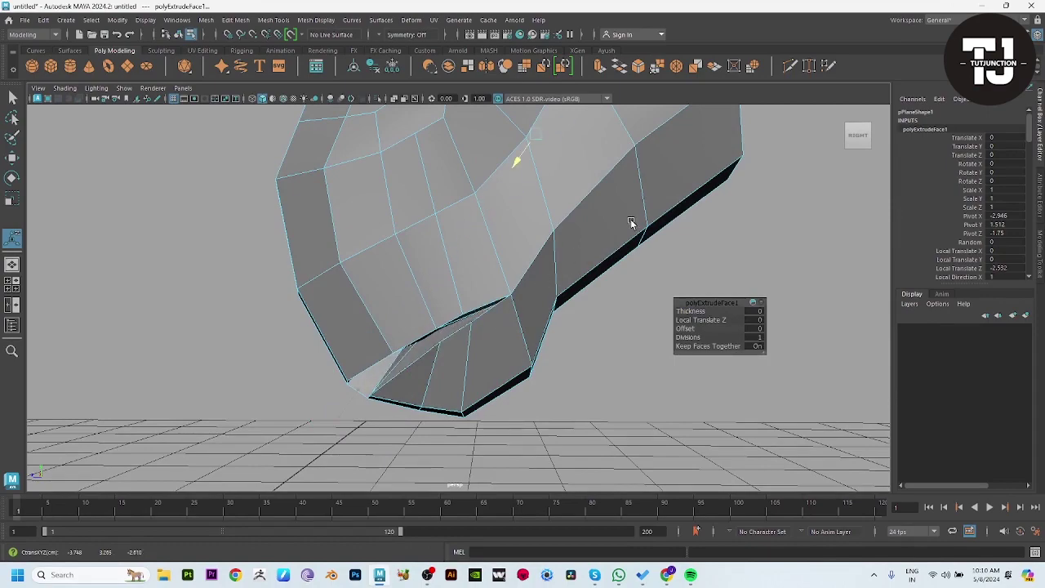
{"action": "mouse_move", "coordinate": [619, 231]}
{"action": "left_mouse_down", "text": "alt"}
{"action": "mouse_move", "coordinate": [576, 396]}
{"action": "mouse_move", "coordinate": [567, 385]}
{"action": "mouse_move", "coordinate": [590, 397]}
{"action": "left_mouse_up", "text": "alt"}
{"action": "key", "text": "w"}
{"action": "key", "text": "ctrl+e"}
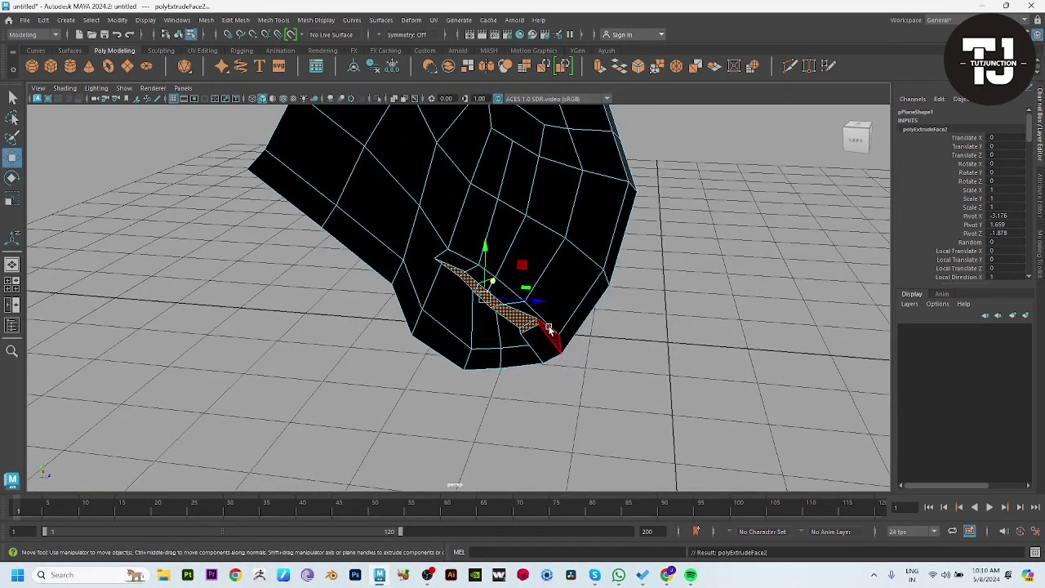
{"action": "key", "text": "r"}
{"action": "mouse_move", "coordinate": [457, 294]}
{"action": "left_mouse_down"}
{"action": "mouse_move", "coordinate": [333, 297]}
{"action": "mouse_move", "coordinate": [373, 269]}
{"action": "mouse_move", "coordinate": [524, 350]}
{"action": "left_mouse_up"}
{"action": "key", "text": "w"}
Inspect the mouth from below in smooth preview, then reselect the retopology mesh
{"action": "left_click", "coordinate": [703, 331]}
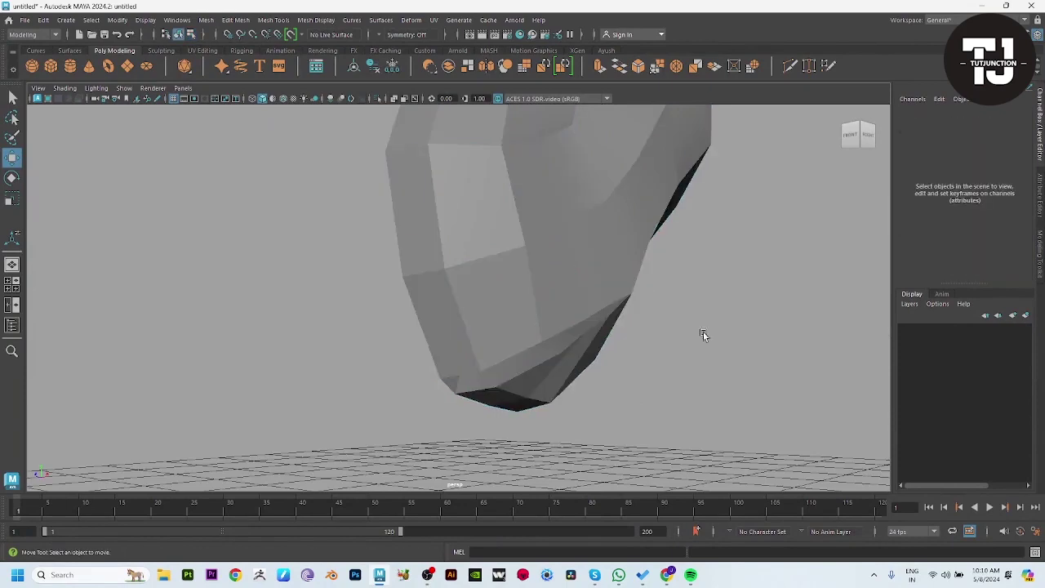
{"action": "left_click_drag", "start_coordinate": [703, 331], "coordinate": [490, 323], "text": "alt"}
{"action": "left_click", "coordinate": [523, 303]}
{"action": "left_click", "coordinate": [445, 330]}
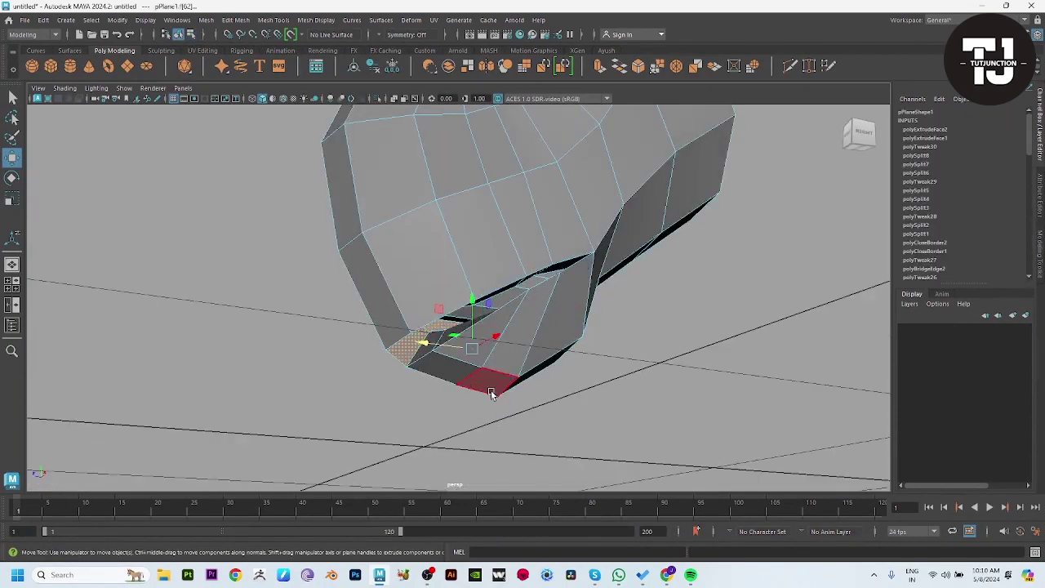
{"action": "key", "text": "3"}
{"action": "left_click_drag", "start_coordinate": [492, 390], "coordinate": [525, 380], "text": "alt"}
{"action": "key", "text": "F8"}
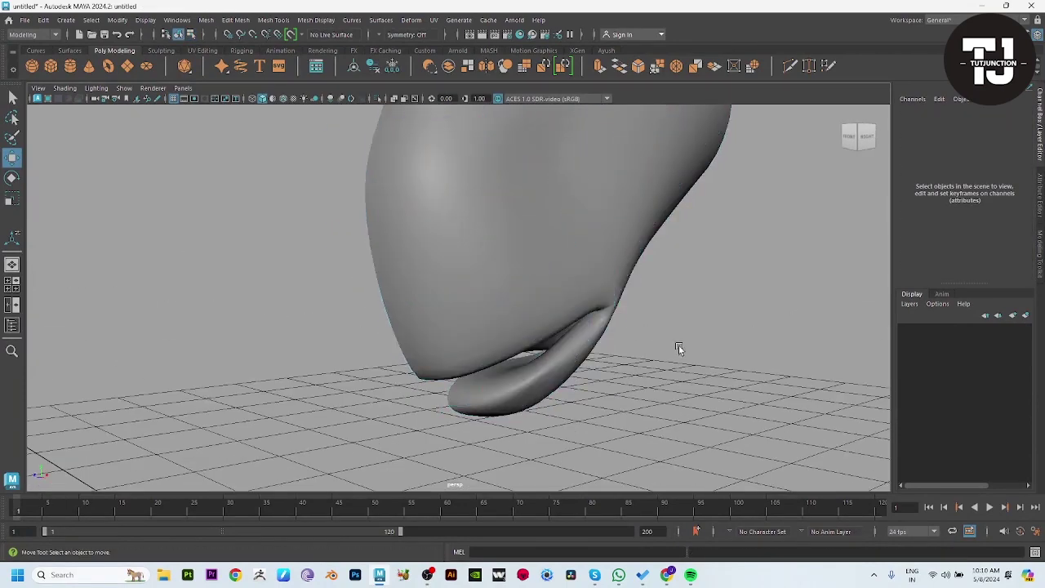
{"action": "scroll", "coordinate": [658, 392], "scroll_direction": "up", "scroll_amount": 3}
{"action": "mouse_move", "coordinate": [658, 392]}
{"action": "left_mouse_down", "text": "alt"}
{"action": "mouse_move", "coordinate": [484, 415]}
{"action": "mouse_move", "coordinate": [531, 387]}
{"action": "mouse_move", "coordinate": [436, 349]}
{"action": "mouse_move", "coordinate": [493, 367]}
{"action": "mouse_move", "coordinate": [595, 373]}
{"action": "mouse_move", "coordinate": [433, 250]}
{"action": "left_mouse_up", "text": "alt"}
{"action": "left_click", "coordinate": [434, 251]}
Insert an edge loop across the nostril faces of the muzzle mesh in side view
{"action": "key", "text": "space"}
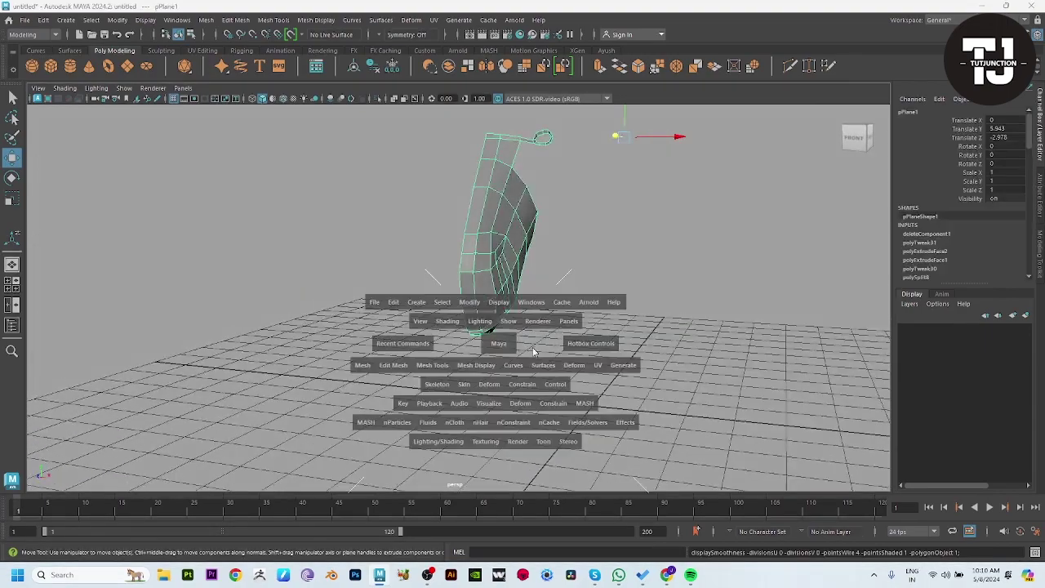
{"action": "left_click_drag", "start_coordinate": [522, 327], "coordinate": [598, 423]}
{"action": "middle_click_drag", "start_coordinate": [598, 424], "coordinate": [569, 356], "text": "alt"}
{"action": "key", "text": "F11"}
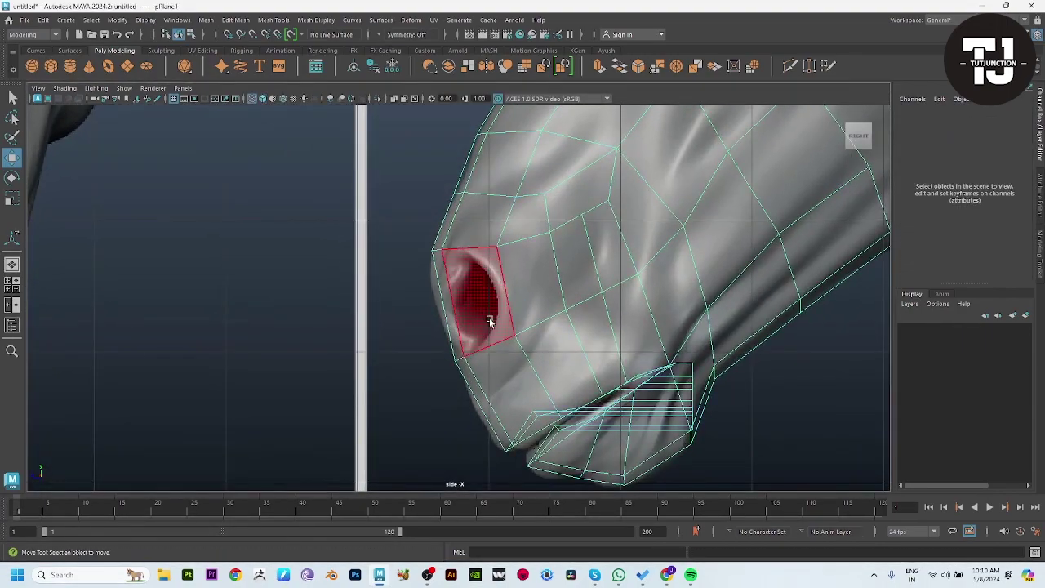
{"action": "left_click", "coordinate": [489, 322]}
{"action": "key", "text": "space"}
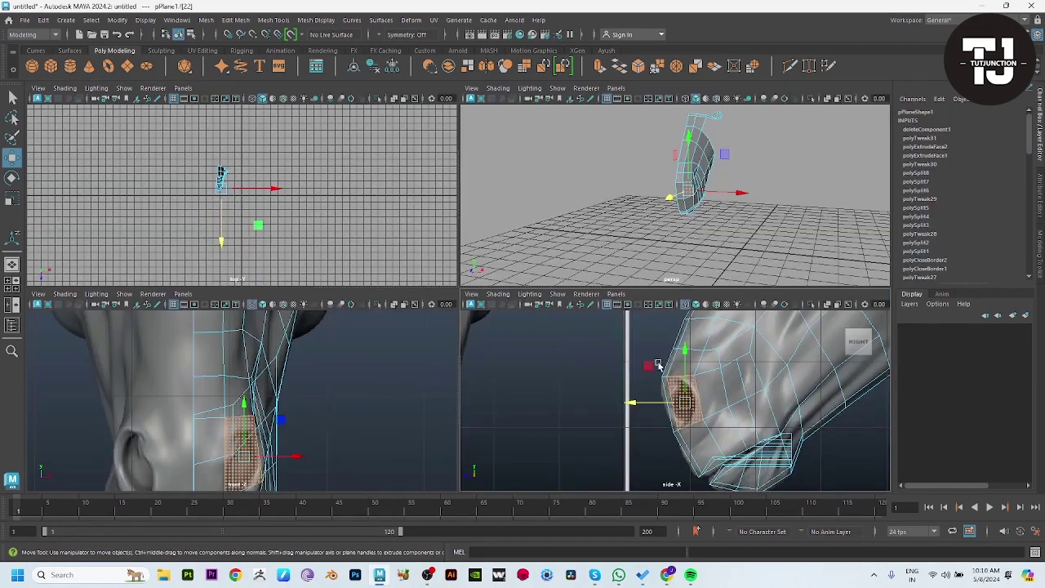
{"action": "key", "text": "space"}
{"action": "right_click", "coordinate": [602, 188], "text": "shift"}
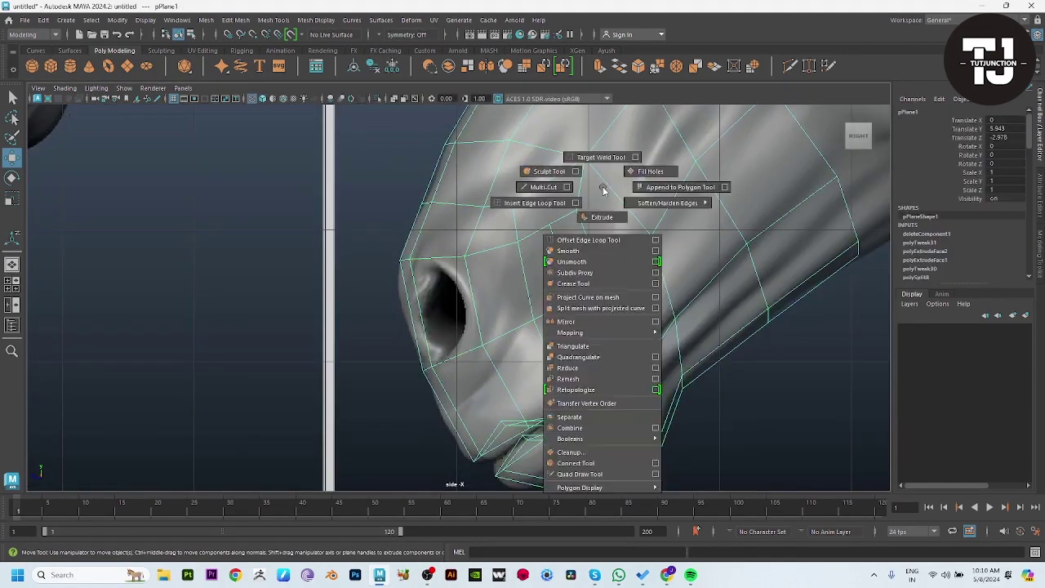
{"action": "right_click_drag", "start_coordinate": [601, 188], "coordinate": [537, 202], "text": "shift"}
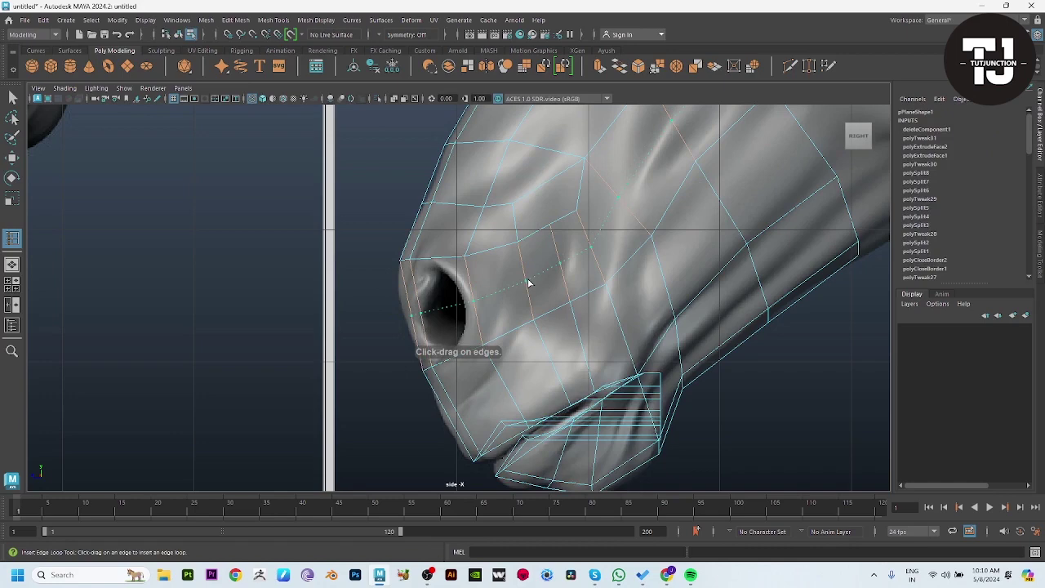
{"action": "left_click", "coordinate": [529, 284]}
In front view, select vertices around the nostril and pull one down onto the nostril
{"action": "key", "text": "w"}
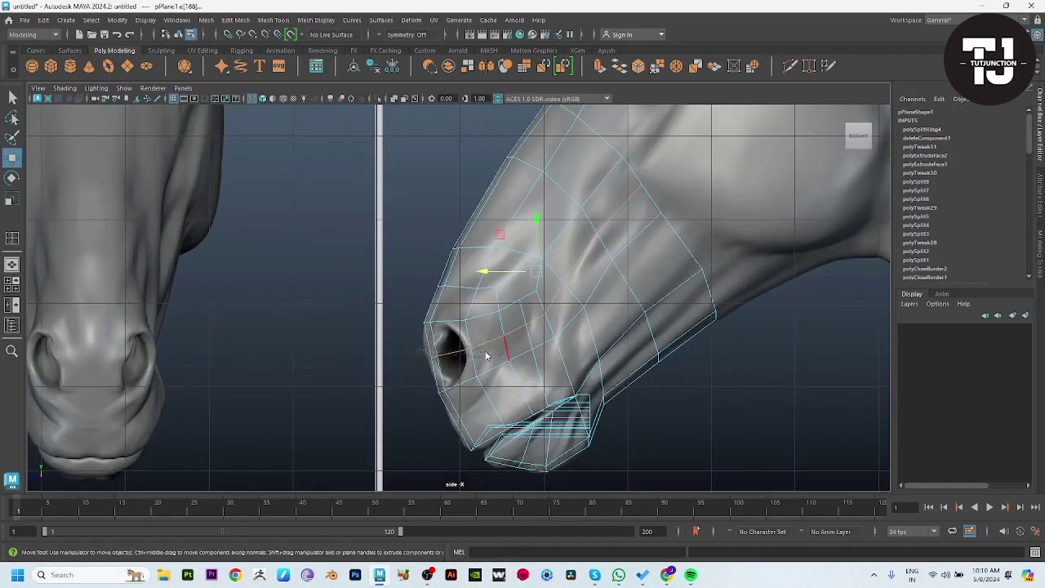
{"action": "left_click", "coordinate": [450, 357]}
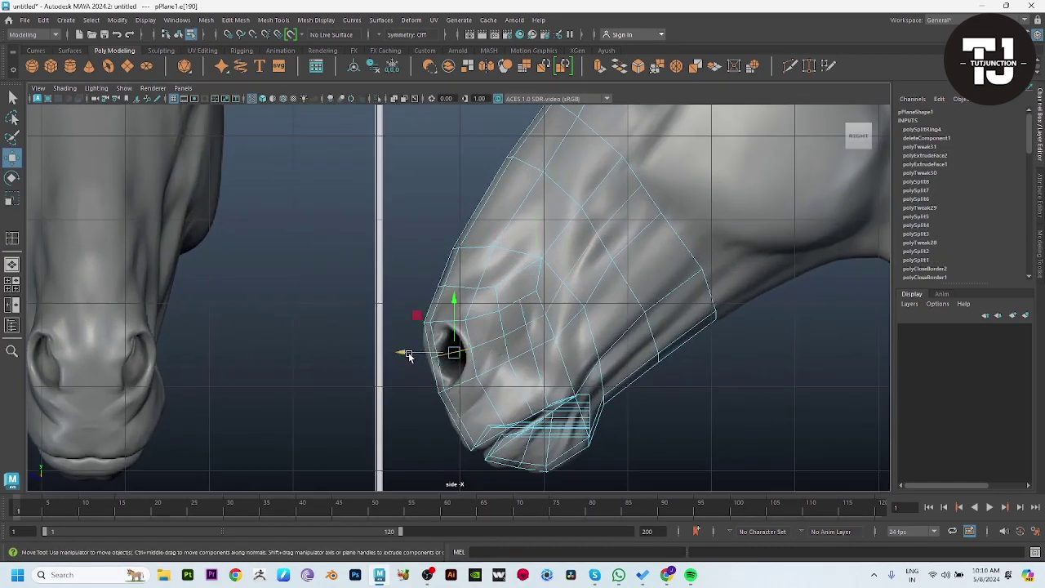
{"action": "left_click", "coordinate": [441, 356]}
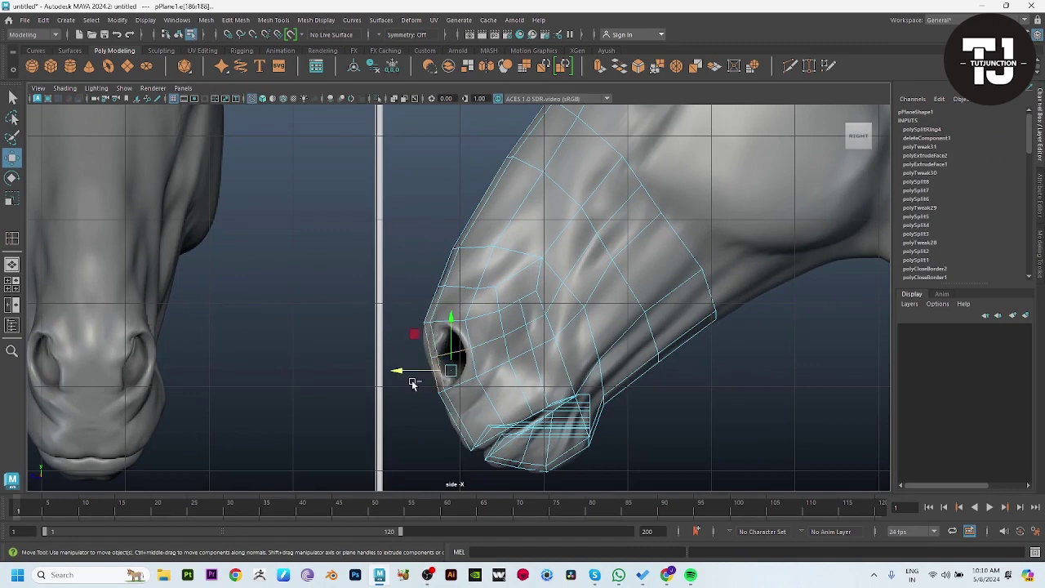
{"action": "key", "text": "space"}
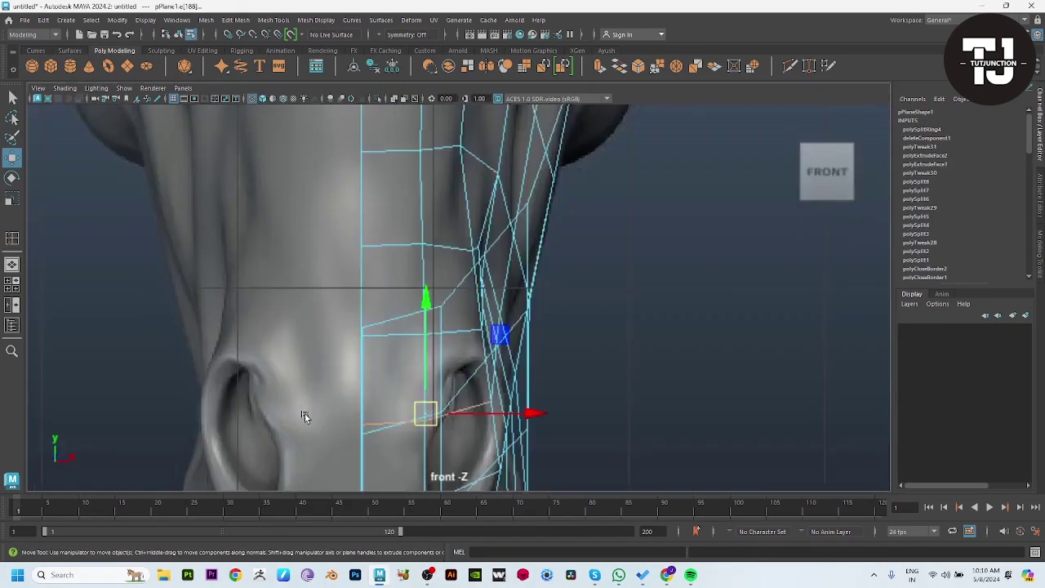
{"action": "scroll", "coordinate": [391, 397], "scroll_direction": "up", "scroll_amount": 1}
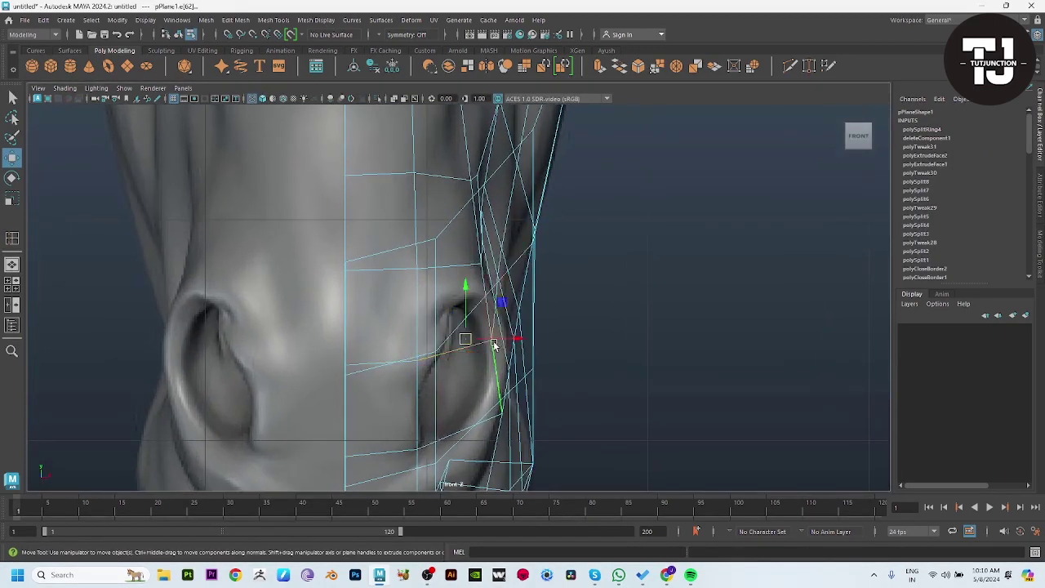
{"action": "left_click", "coordinate": [486, 338]}
{"action": "left_click", "coordinate": [500, 338]}
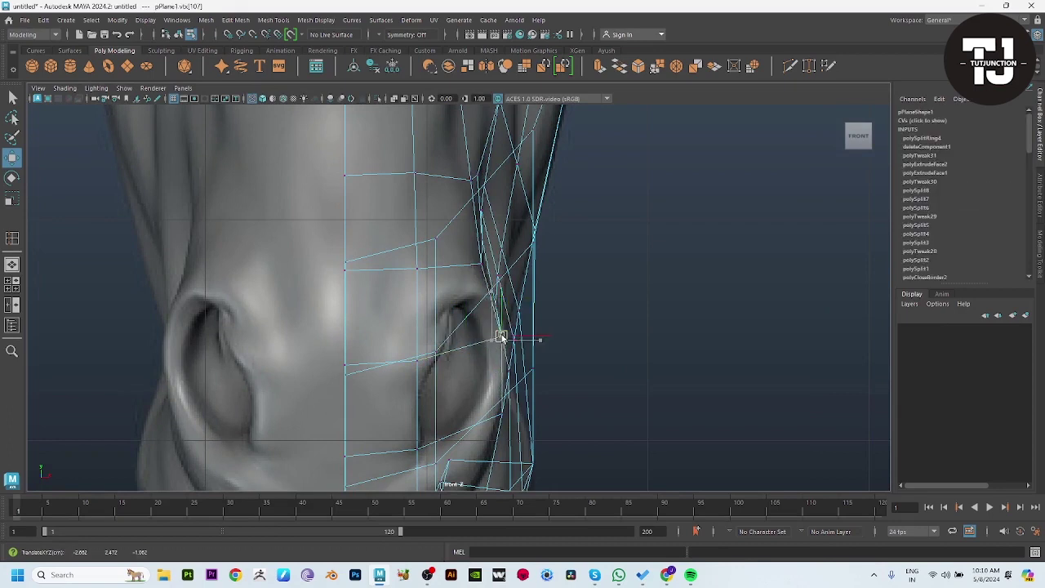
{"action": "left_click", "coordinate": [498, 413]}
{"action": "left_click", "coordinate": [417, 461]}
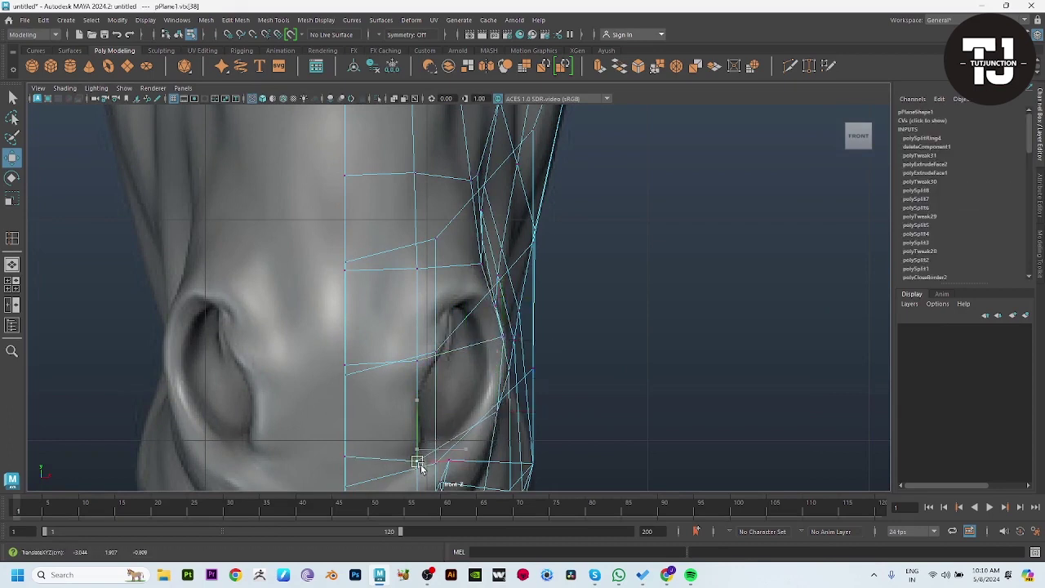
{"action": "left_click", "coordinate": [417, 360]}
{"action": "left_click_drag", "start_coordinate": [416, 360], "coordinate": [417, 390]}
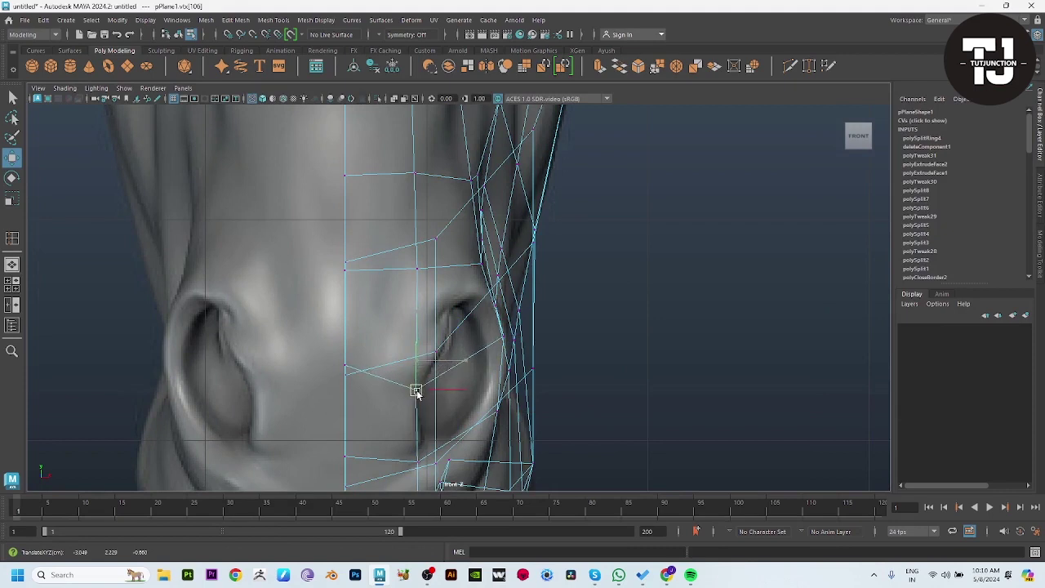
Move the inner, outer and upper nostril vertices to hug the sculpted nostril rim
{"action": "left_click", "coordinate": [351, 370]}
{"action": "left_click_drag", "start_coordinate": [346, 337], "coordinate": [345, 370]}
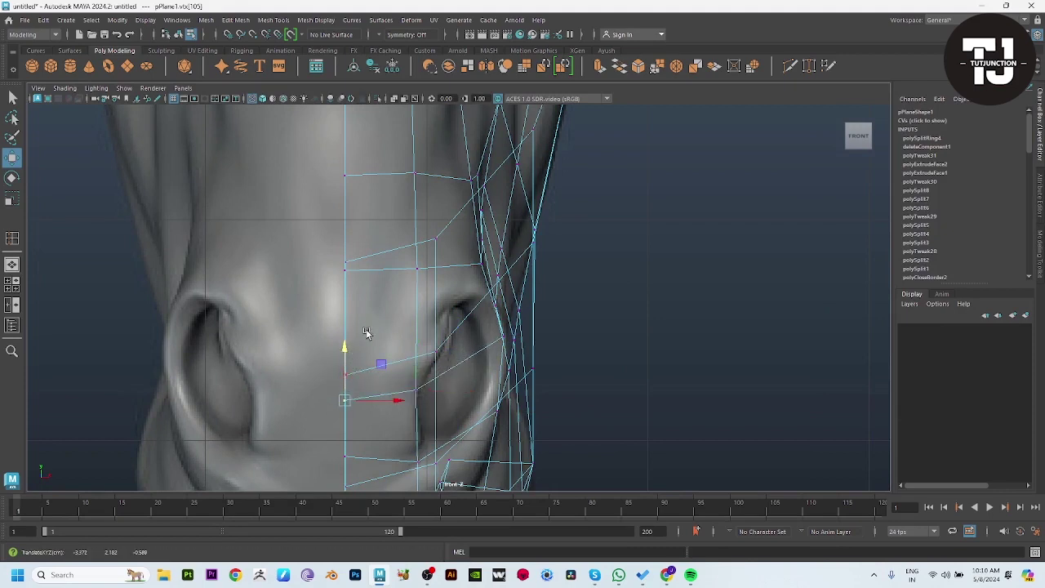
{"action": "left_click", "coordinate": [495, 304]}
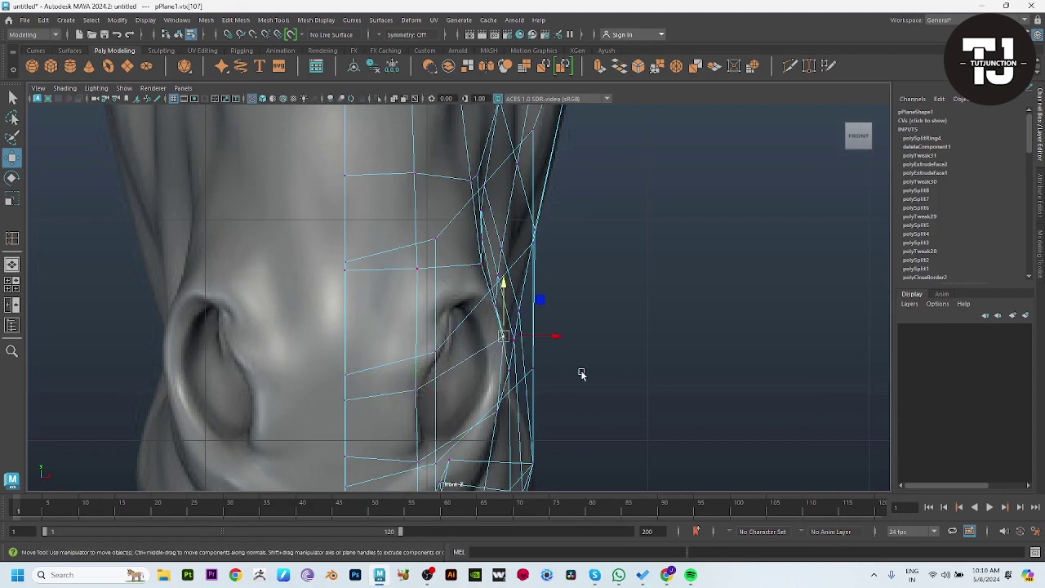
{"action": "left_click_drag", "start_coordinate": [494, 303], "coordinate": [496, 304]}
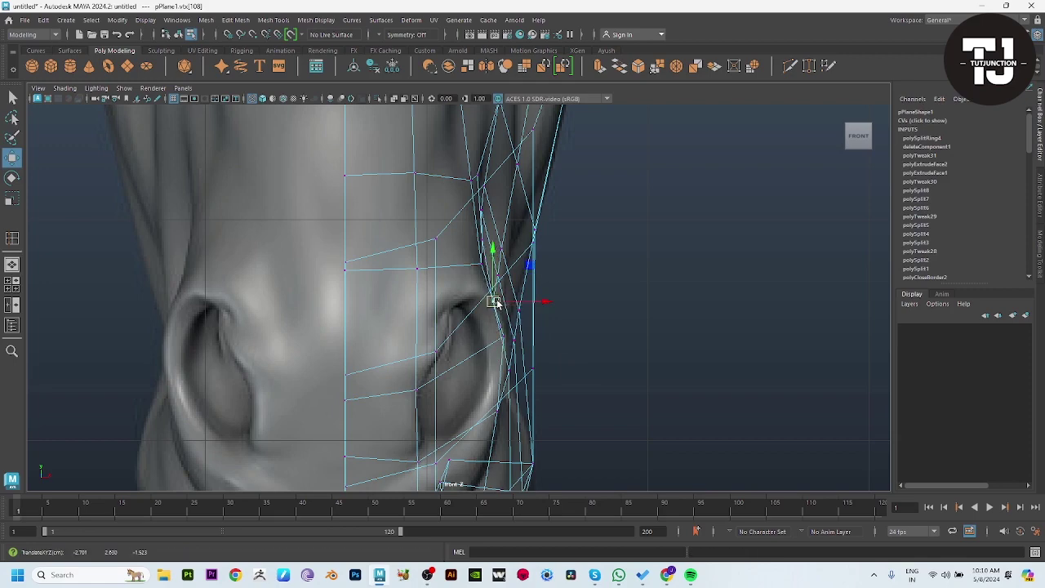
{"action": "key", "text": "space"}
{"action": "left_click", "coordinate": [468, 349]}
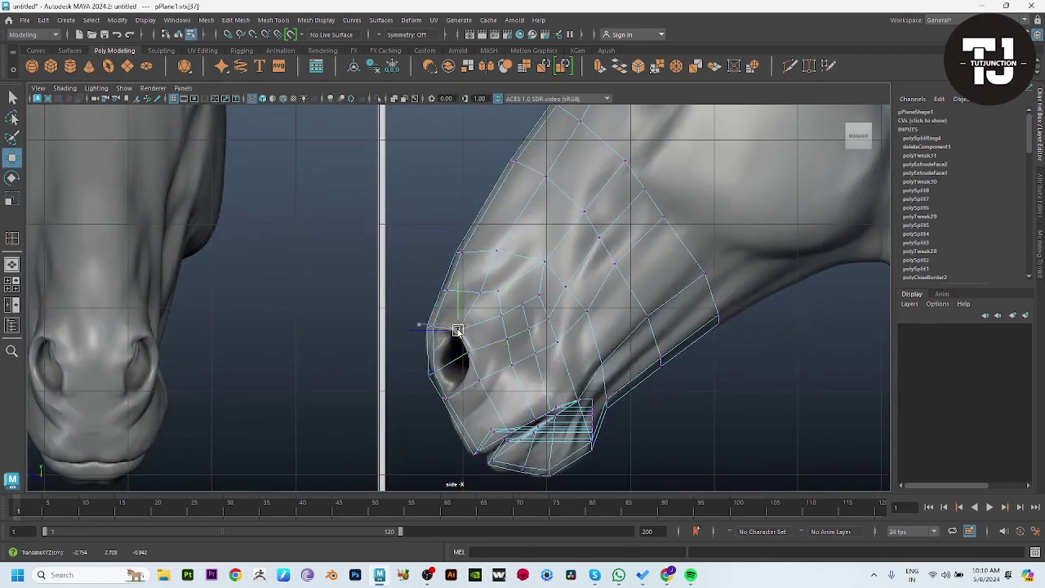
{"action": "key", "text": "space"}
{"action": "key", "text": "space"}
{"action": "key", "text": "space"}
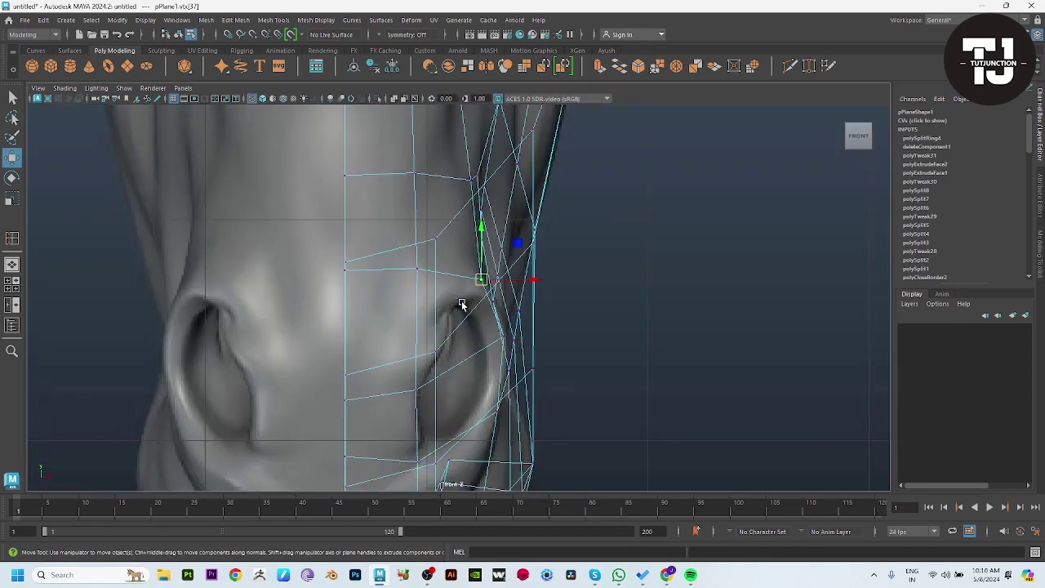
{"action": "left_click", "coordinate": [417, 268]}
{"action": "left_click_drag", "start_coordinate": [419, 277], "coordinate": [426, 322]}
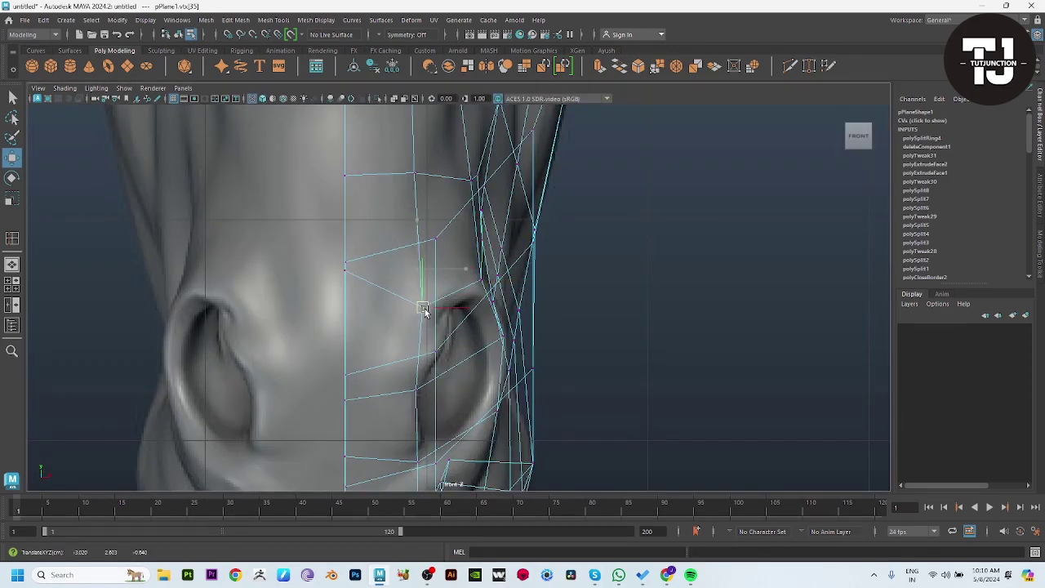
{"action": "key", "text": "Left"}
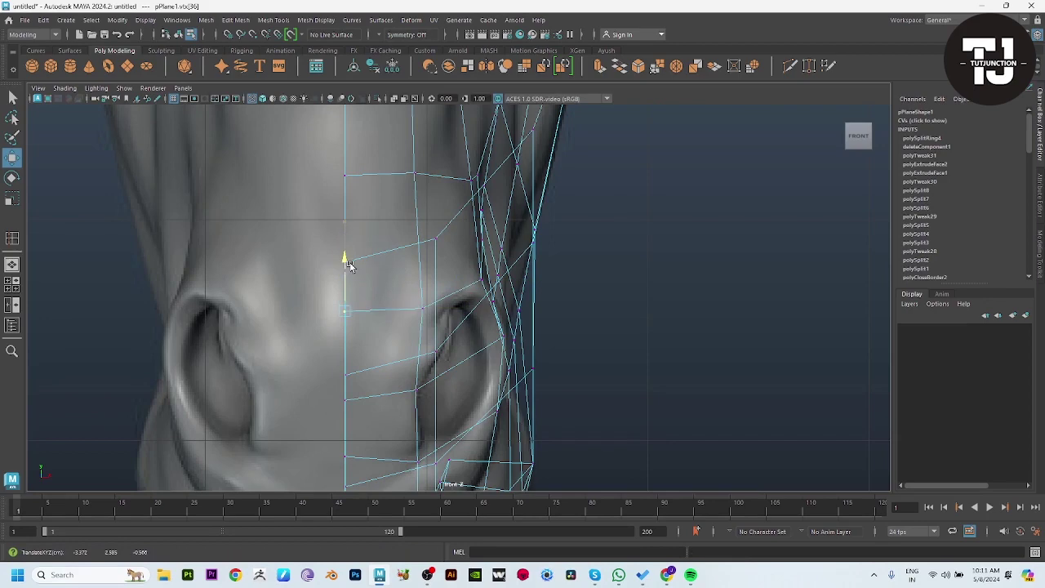
In the maximised side view, select the front and lower-edge nostril vertices
{"action": "key", "text": "space"}
{"action": "key", "text": "space"}
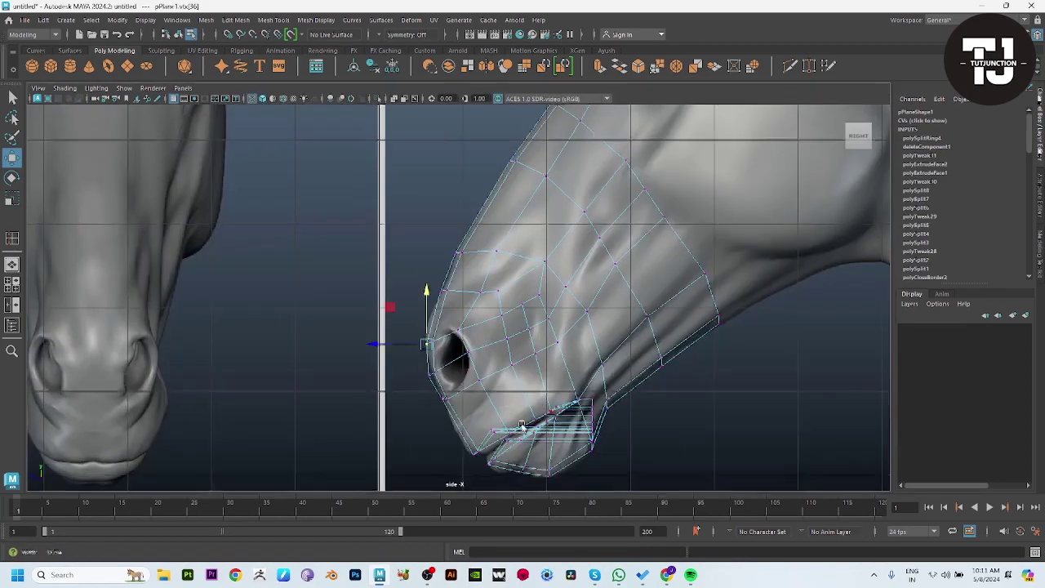
{"action": "scroll", "coordinate": [390, 342], "scroll_direction": "up", "scroll_amount": 2}
{"action": "scroll", "coordinate": [390, 343], "scroll_direction": "up", "scroll_amount": 1}
{"action": "left_click_drag", "start_coordinate": [454, 365], "coordinate": [437, 339]}
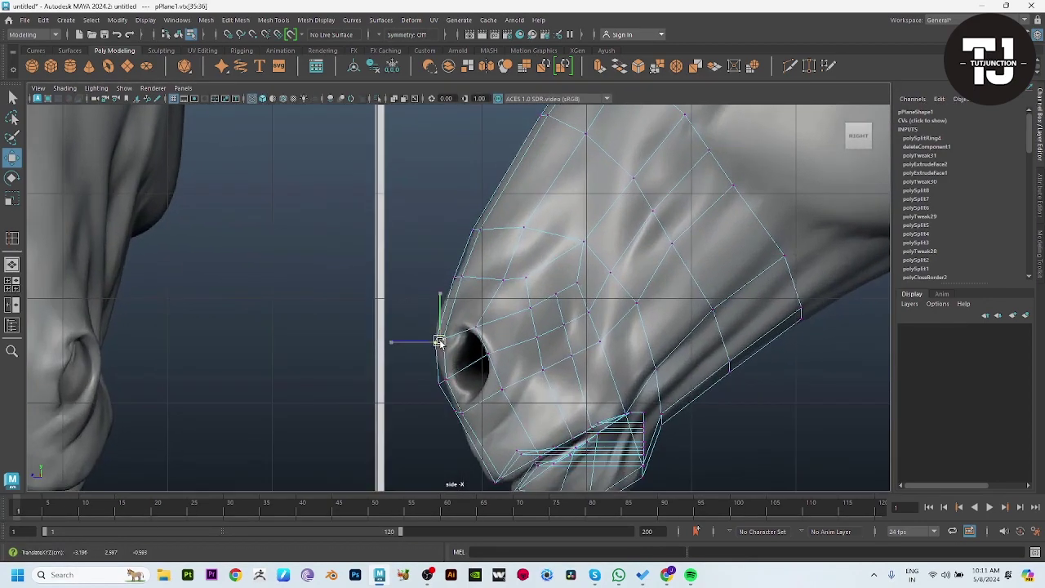
{"action": "scroll", "coordinate": [433, 375], "scroll_direction": "up", "scroll_amount": 1}
{"action": "scroll", "coordinate": [432, 375], "scroll_direction": "up", "scroll_amount": 2}
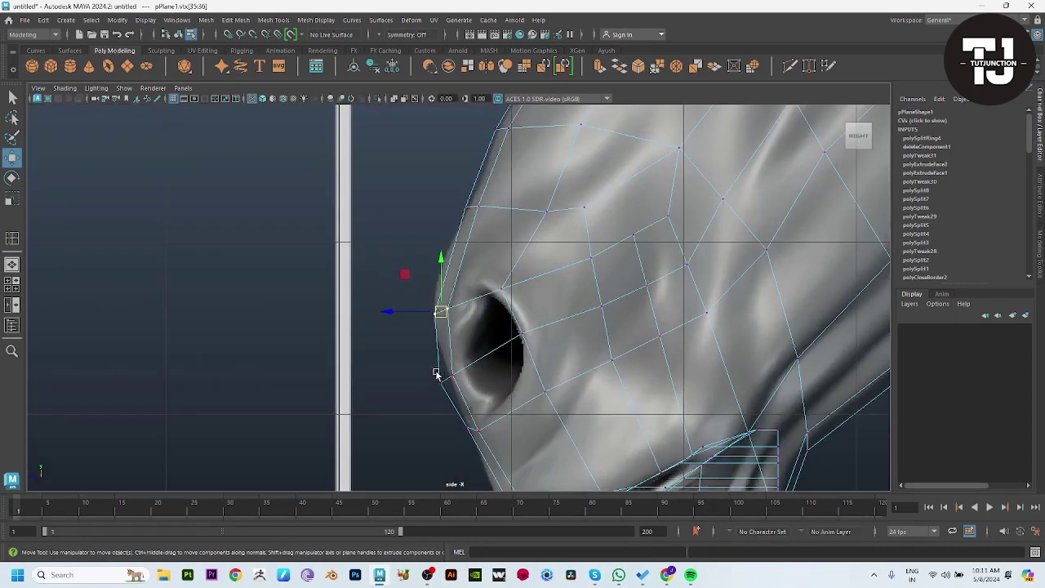
{"action": "mouse_move", "coordinate": [435, 369]}
{"action": "left_mouse_down"}
{"action": "mouse_move", "coordinate": [464, 396]}
{"action": "mouse_move", "coordinate": [462, 378]}
{"action": "left_mouse_up"}
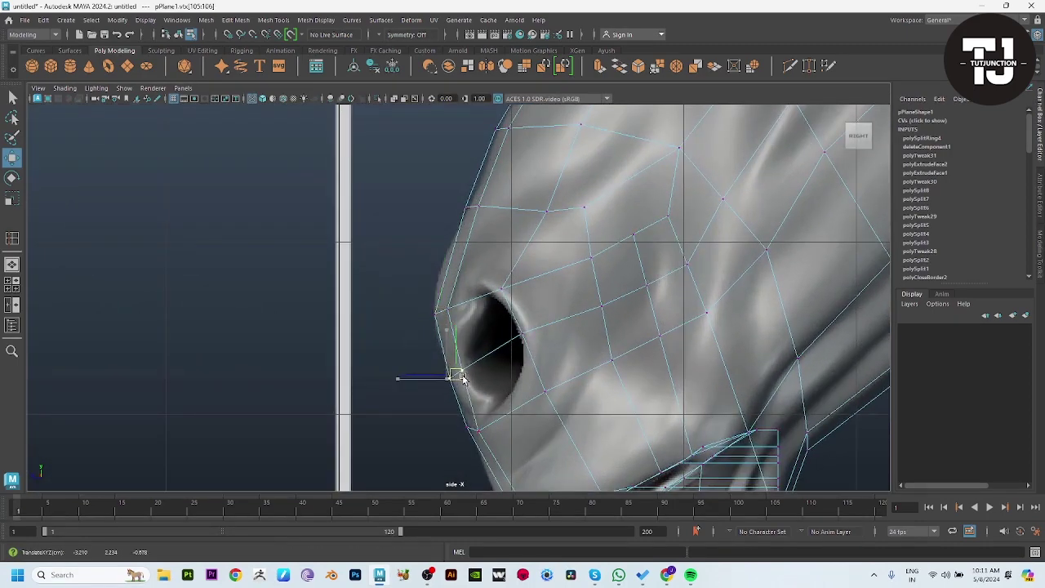
Drag the selected lower nostril vertex toward the opening in side view, then return to four views
{"action": "key", "text": "XF86AudioRaiseVolume"}
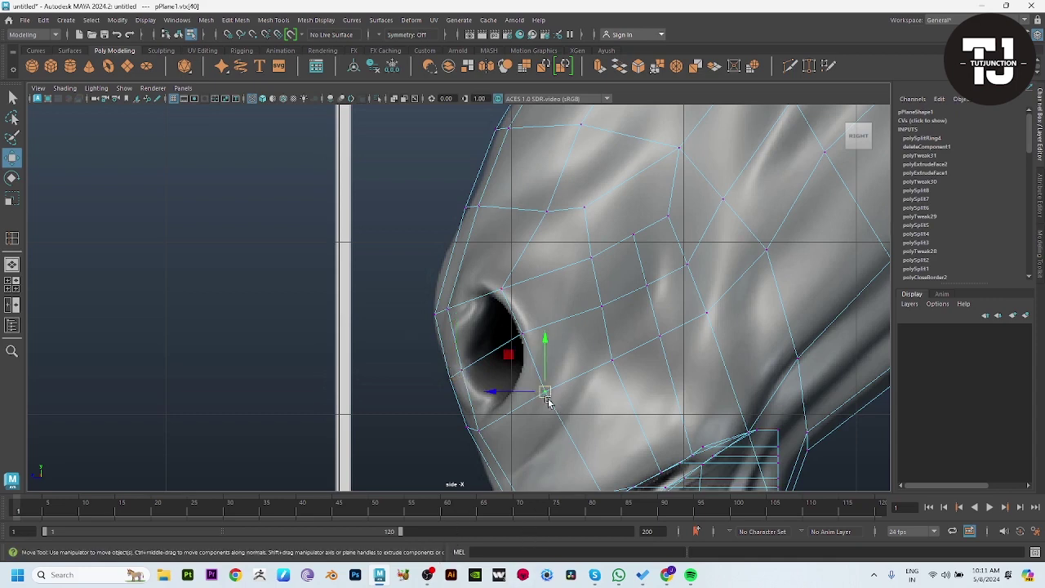
{"action": "left_click_drag", "start_coordinate": [547, 399], "coordinate": [531, 395]}
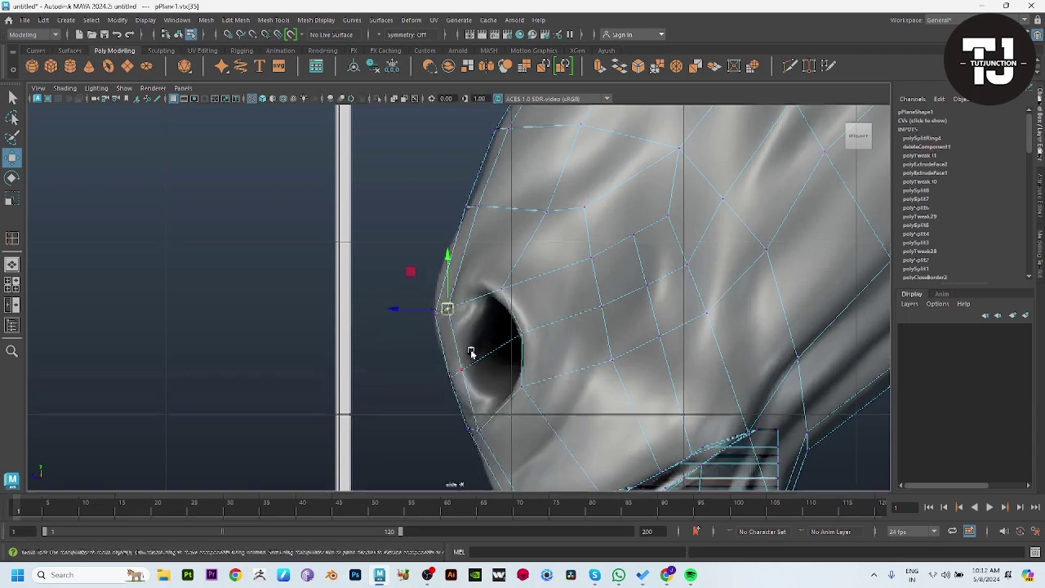
{"action": "key", "text": "space"}
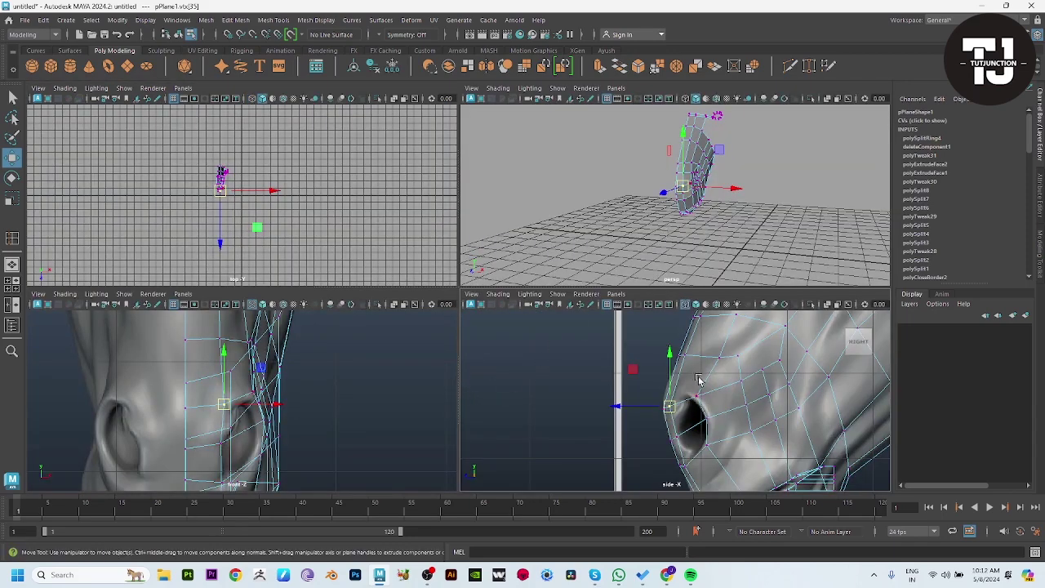
Select the nostril face and push nostril-ring vertices deeper in the front view
{"action": "key", "text": "F11"}
{"action": "left_click", "coordinate": [690, 424]}
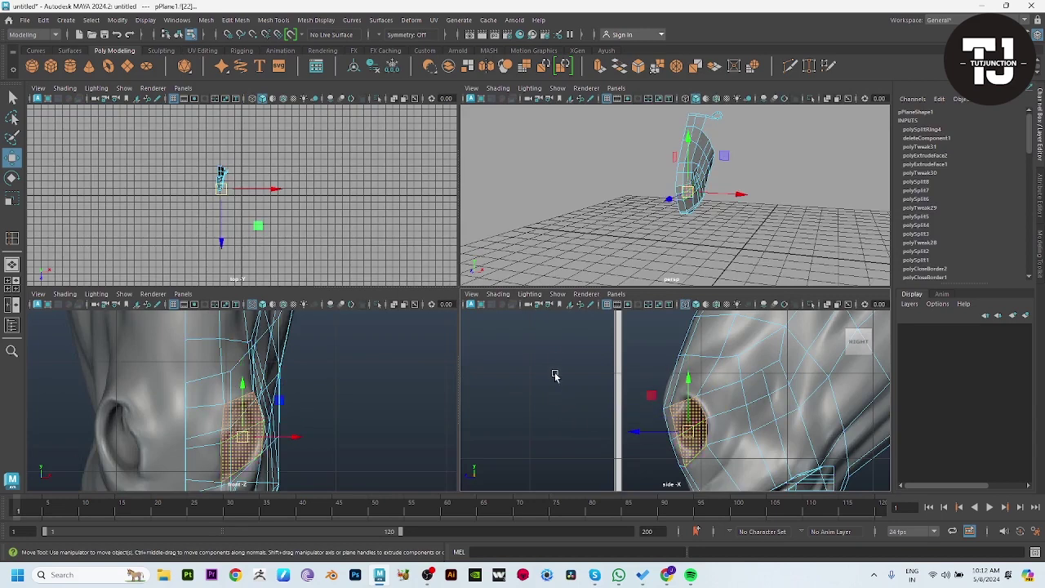
{"action": "key", "text": "space"}
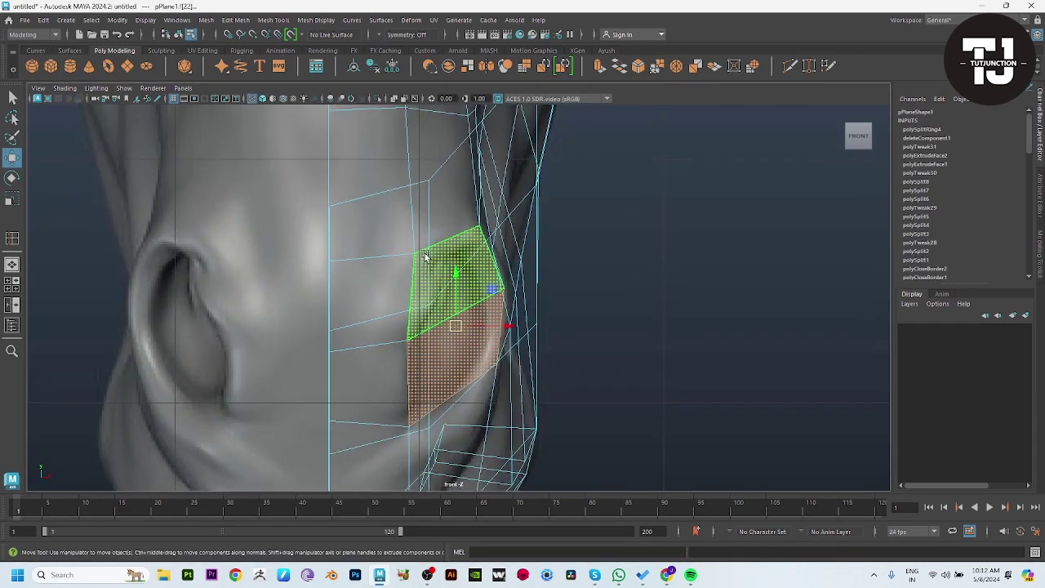
{"action": "key", "text": "F9"}
{"action": "left_click", "coordinate": [429, 262]}
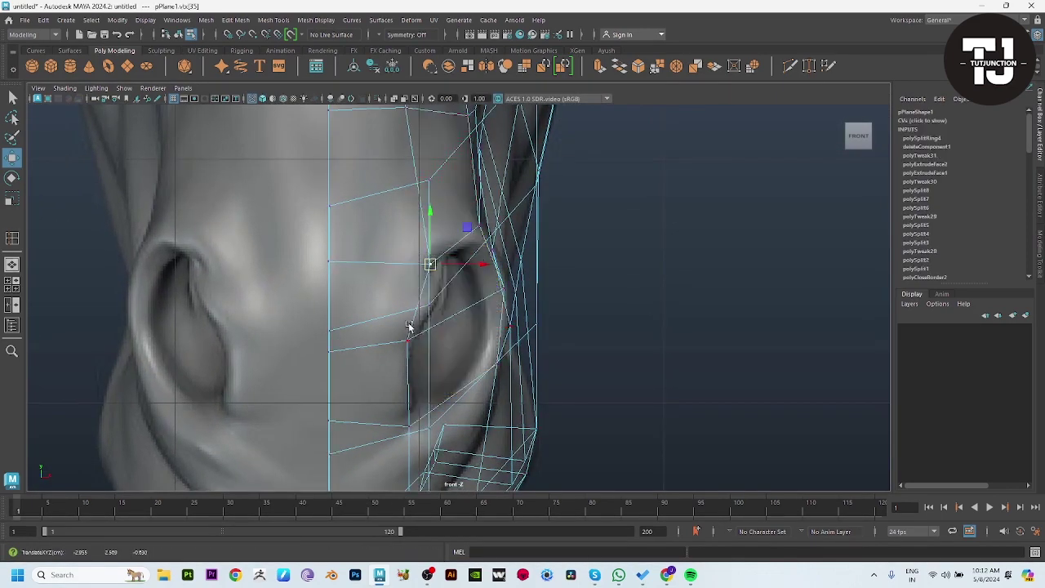
{"action": "left_click", "coordinate": [410, 425]}
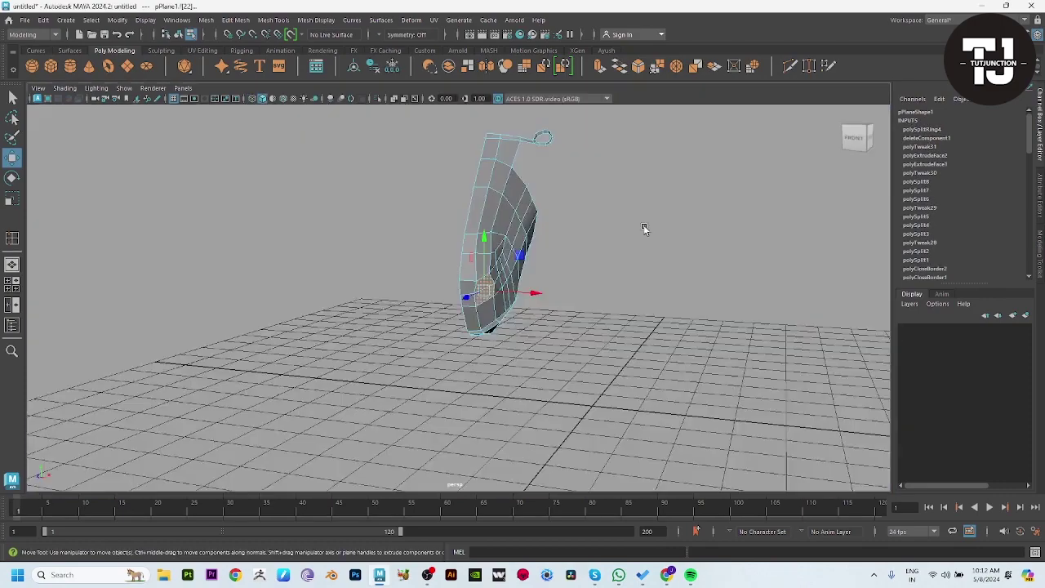
{"action": "mouse_move", "coordinate": [412, 292]}
{"action": "left_mouse_down"}
{"action": "mouse_move", "coordinate": [400, 298]}
{"action": "mouse_move", "coordinate": [462, 280]}
{"action": "mouse_move", "coordinate": [435, 287]}
{"action": "mouse_move", "coordinate": [457, 294]}
{"action": "mouse_move", "coordinate": [431, 342]}
{"action": "left_mouse_up"}
{"action": "key", "text": "w"}
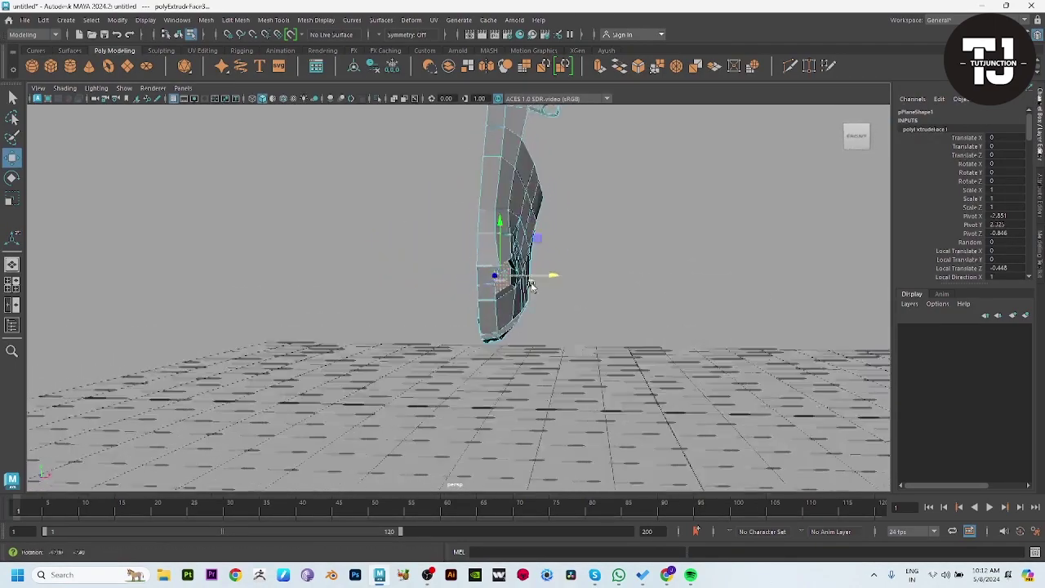
{"action": "key", "text": "space"}
{"action": "key", "text": "space"}
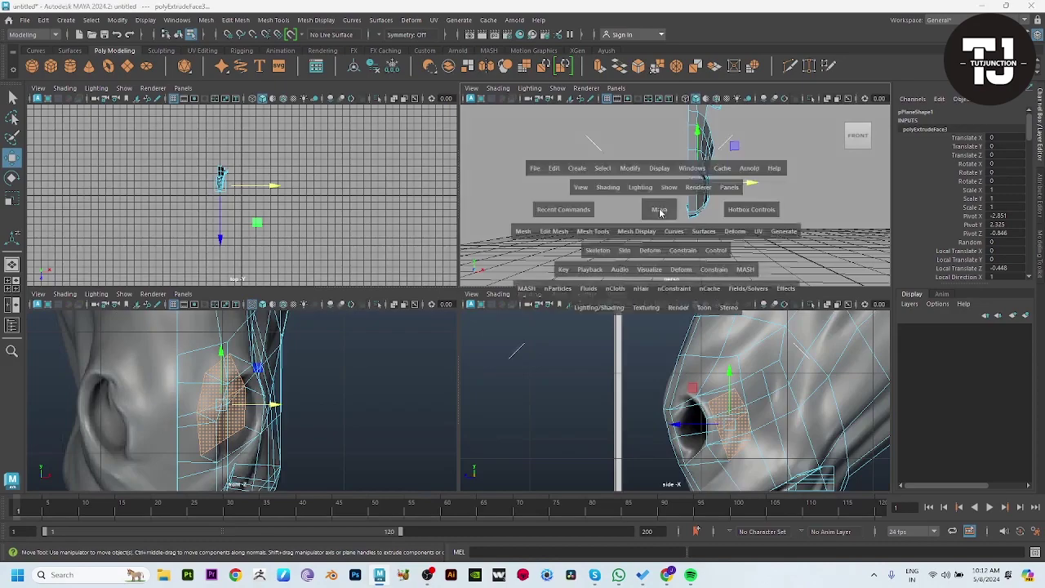
Extrude the nostril faces inward again, taper them with Scale, and preview the mesh smoothed
{"action": "key", "text": "ctrl+e"}
{"action": "mouse_move", "coordinate": [604, 253]}
{"action": "left_mouse_down", "text": "alt"}
{"action": "mouse_move", "coordinate": [511, 265]}
{"action": "mouse_move", "coordinate": [644, 291]}
{"action": "mouse_move", "coordinate": [480, 275]}
{"action": "left_mouse_up", "text": "alt"}
{"action": "key", "text": "w"}
{"action": "key", "text": "r"}
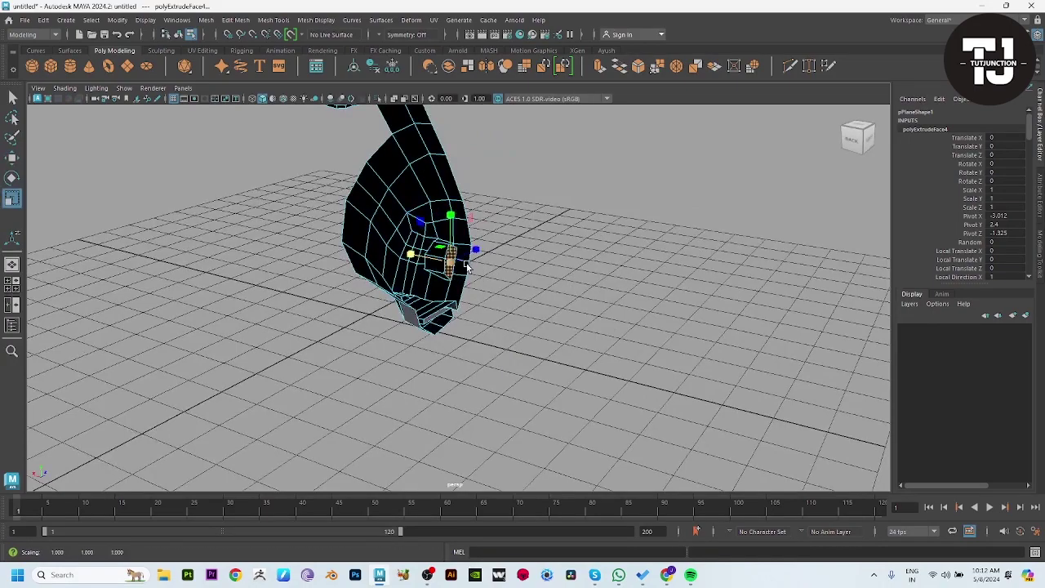
{"action": "mouse_move", "coordinate": [419, 256]}
{"action": "left_mouse_down", "text": "alt"}
{"action": "mouse_move", "coordinate": [562, 278]}
{"action": "mouse_move", "coordinate": [380, 263]}
{"action": "mouse_move", "coordinate": [408, 250]}
{"action": "left_mouse_up", "text": "alt"}
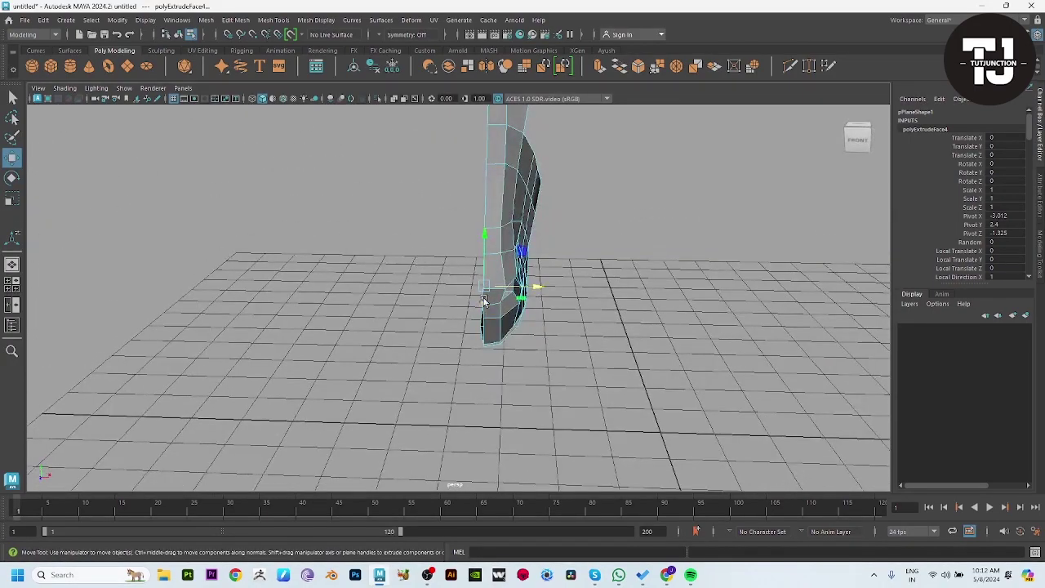
{"action": "mouse_move", "coordinate": [483, 301]}
{"action": "left_mouse_down", "text": "alt"}
{"action": "mouse_move", "coordinate": [539, 275]}
{"action": "mouse_move", "coordinate": [537, 263]}
{"action": "mouse_move", "coordinate": [542, 273]}
{"action": "mouse_move", "coordinate": [504, 277]}
{"action": "left_mouse_up", "text": "alt"}
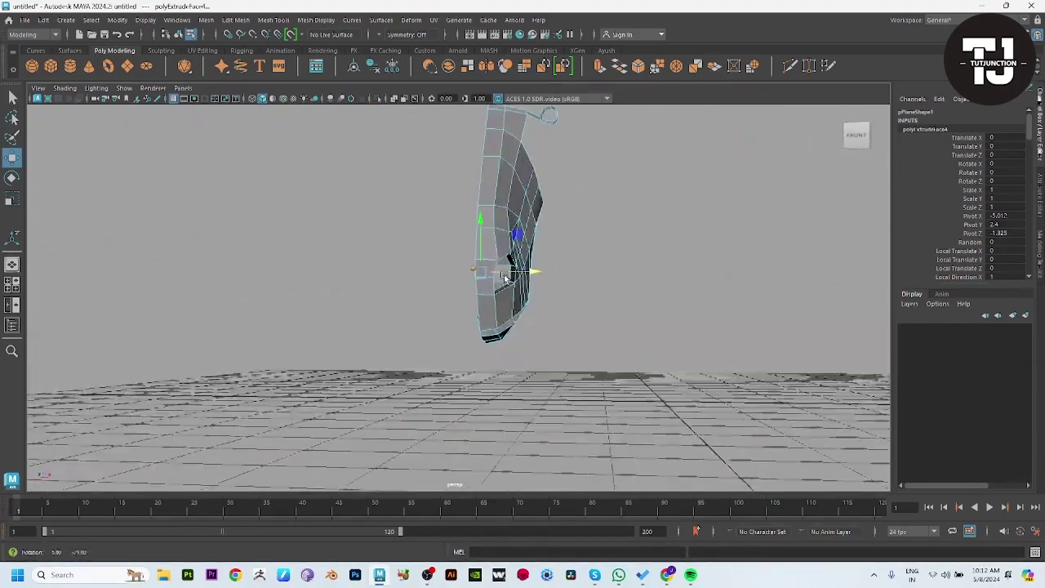
{"action": "key", "text": "3"}
{"action": "left_click", "coordinate": [590, 282]}
{"action": "left_click", "coordinate": [523, 292]}
{"action": "left_click", "coordinate": [604, 343]}
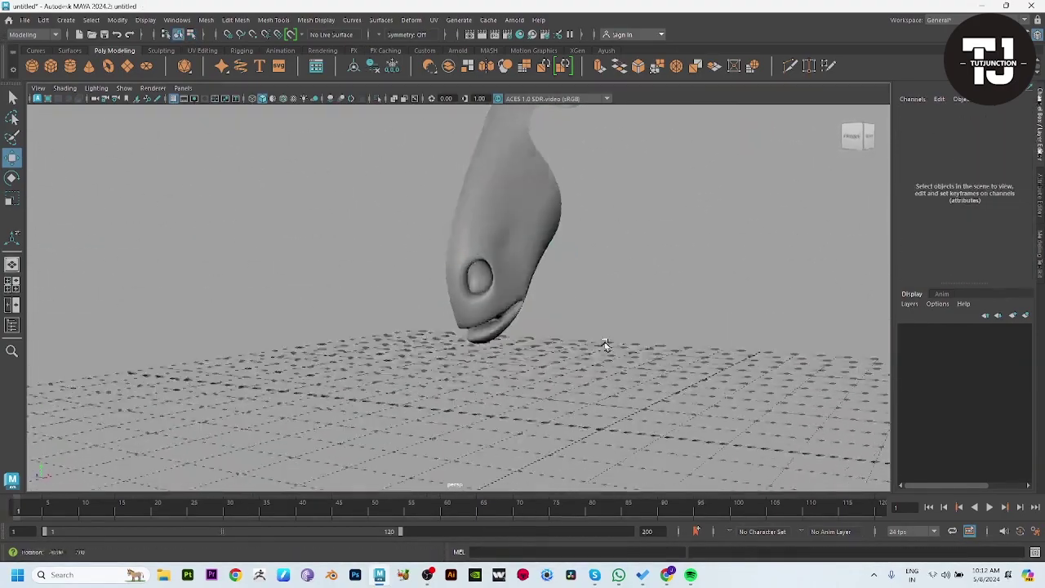
{"action": "mouse_move", "coordinate": [604, 343]}
{"action": "left_mouse_down", "text": "alt"}
{"action": "mouse_move", "coordinate": [615, 330]}
{"action": "mouse_move", "coordinate": [502, 283]}
{"action": "mouse_move", "coordinate": [528, 327]}
{"action": "mouse_move", "coordinate": [563, 296]}
{"action": "mouse_move", "coordinate": [607, 291]}
{"action": "mouse_move", "coordinate": [621, 315]}
{"action": "mouse_move", "coordinate": [600, 333]}
{"action": "left_mouse_up", "text": "alt"}
{"action": "left_click", "coordinate": [498, 310]}
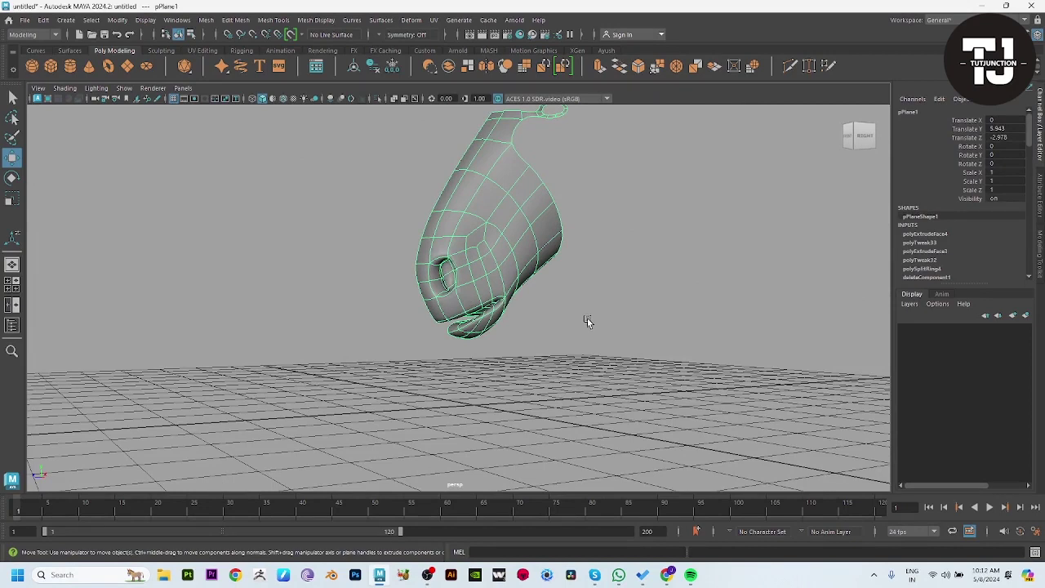
In front view, move nostril-outline vertices up and left to follow the sculpted nostril edge
{"action": "mouse_move", "coordinate": [756, 343]}
{"action": "left_mouse_down", "text": "alt"}
{"action": "mouse_move", "coordinate": [583, 291]}
{"action": "mouse_move", "coordinate": [643, 319]}
{"action": "left_mouse_up", "text": "alt"}
{"action": "key", "text": "space"}
{"action": "key", "text": "space"}
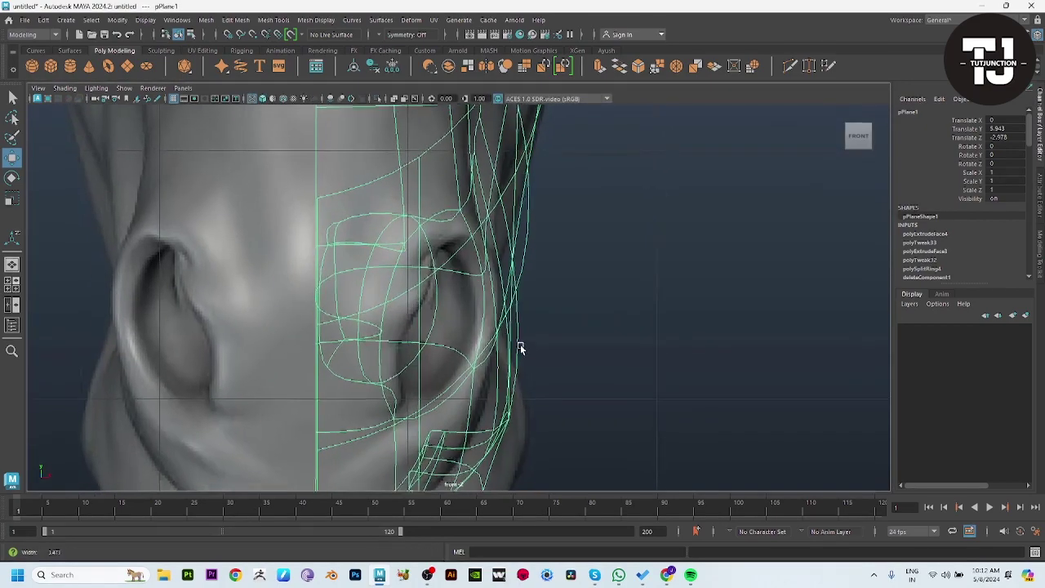
{"action": "right_click_drag", "start_coordinate": [460, 272], "coordinate": [359, 276]}
{"action": "key", "text": "5"}
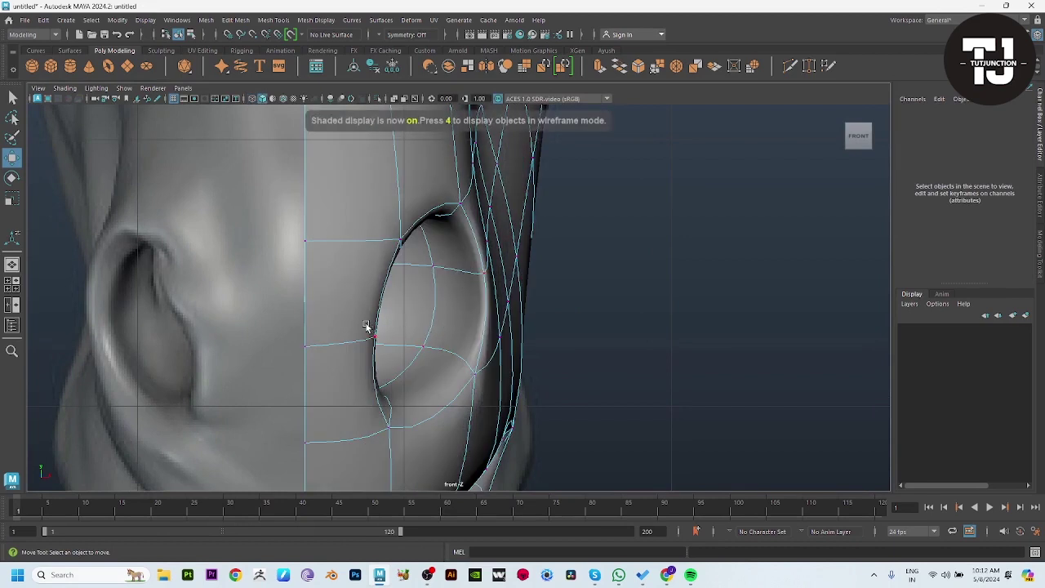
{"action": "key", "text": "4"}
{"action": "left_click", "coordinate": [385, 340]}
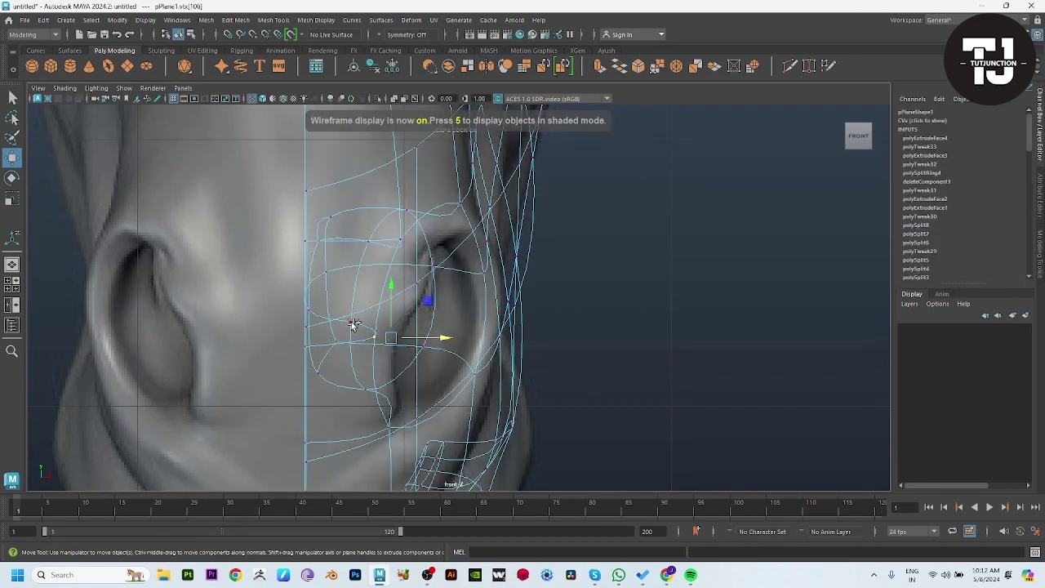
{"action": "key", "text": "5"}
{"action": "left_click_drag", "start_coordinate": [376, 328], "coordinate": [441, 284]}
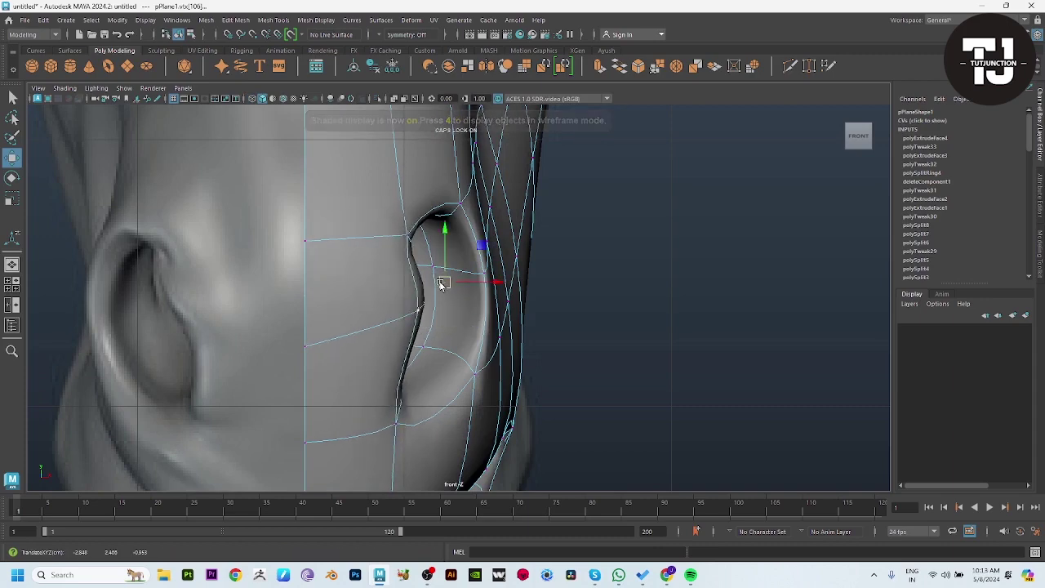
{"action": "middle_click_drag", "start_coordinate": [447, 340], "coordinate": [442, 264], "text": "alt"}
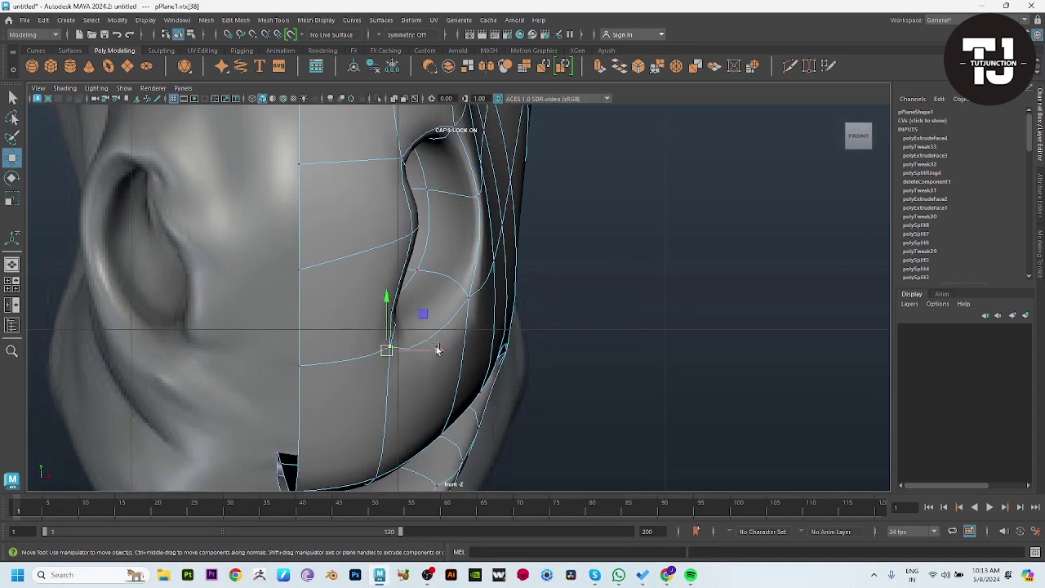
{"action": "left_click_drag", "start_coordinate": [437, 350], "coordinate": [414, 356]}
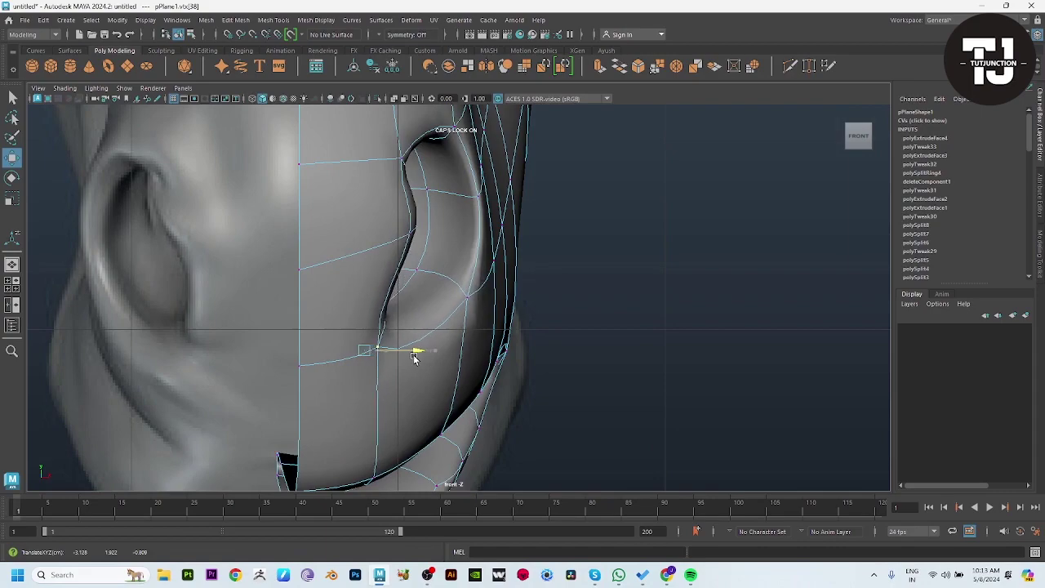
Shift the vertex at the top of the nostril right onto the nostril rim
{"action": "key", "text": "F10"}
{"action": "left_click", "coordinate": [430, 208]}
{"action": "key", "text": "space"}
{"action": "key", "text": "space"}
{"action": "mouse_move", "coordinate": [630, 175]}
{"action": "left_mouse_down", "text": "alt"}
{"action": "mouse_move", "coordinate": [548, 267]}
{"action": "mouse_move", "coordinate": [536, 298]}
{"action": "mouse_move", "coordinate": [579, 286]}
{"action": "mouse_move", "coordinate": [544, 273]}
{"action": "mouse_move", "coordinate": [560, 268]}
{"action": "left_mouse_up", "text": "alt"}
{"action": "key", "text": "space"}
{"action": "key", "text": "space"}
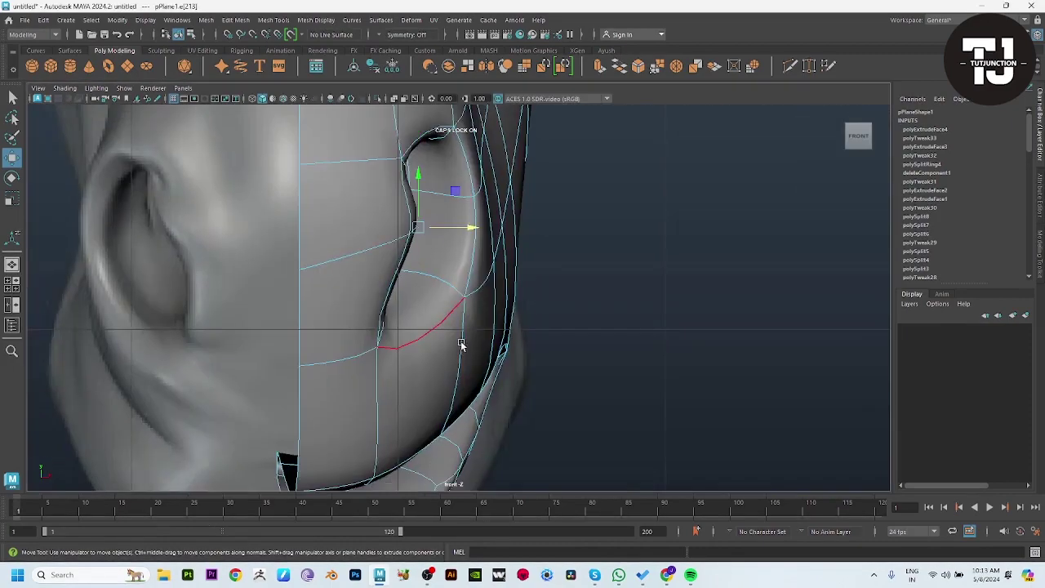
{"action": "middle_click_drag", "start_coordinate": [460, 345], "coordinate": [446, 363], "text": "alt"}
{"action": "left_click", "coordinate": [454, 193]}
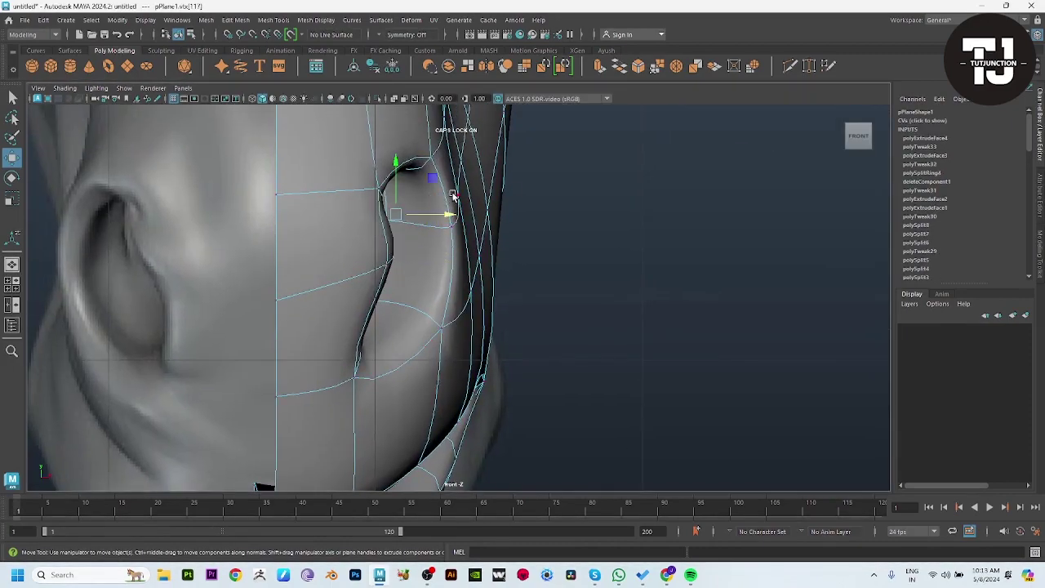
{"action": "left_click_drag", "start_coordinate": [495, 193], "coordinate": [533, 190]}
{"action": "scroll", "coordinate": [540, 282], "scroll_direction": "down", "scroll_amount": 5}
In side view, pull the nostril rim vertices down, left and up to trace the opening
{"action": "key", "text": "space"}
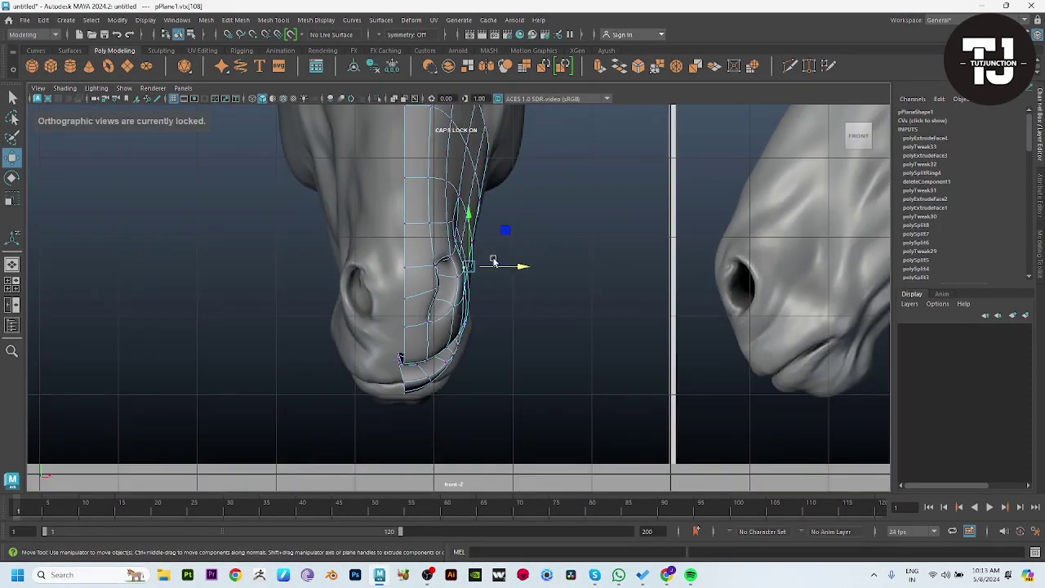
{"action": "key", "text": "space"}
{"action": "mouse_move", "coordinate": [596, 295]}
{"action": "left_mouse_down", "text": "alt"}
{"action": "mouse_move", "coordinate": [560, 334]}
{"action": "mouse_move", "coordinate": [726, 333]}
{"action": "mouse_move", "coordinate": [624, 350]}
{"action": "left_mouse_up", "text": "alt"}
{"action": "key", "text": "F8"}
{"action": "left_click", "coordinate": [560, 334]}
{"action": "key", "text": "space"}
{"action": "key", "text": "space"}
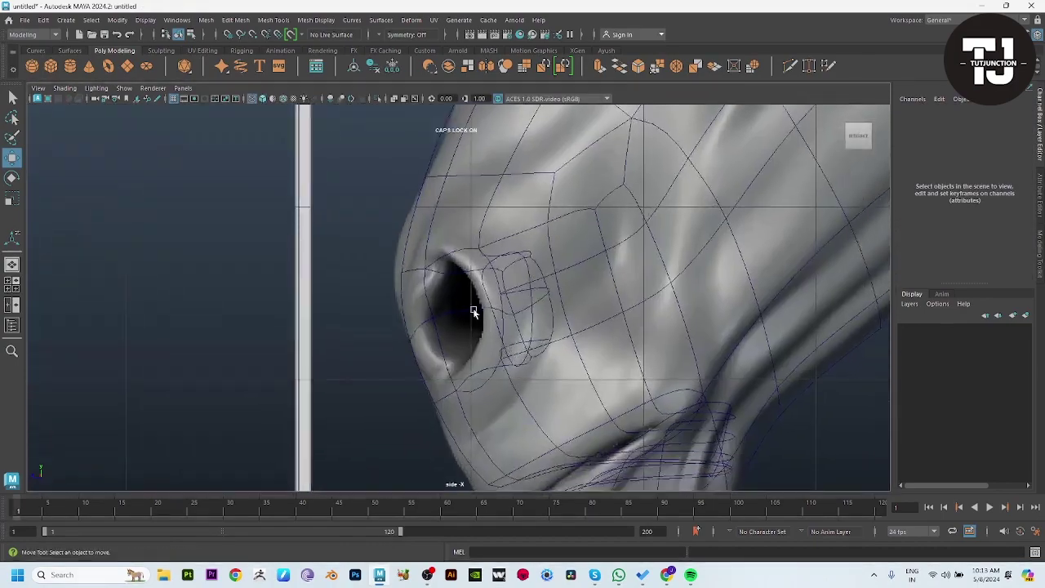
{"action": "left_click", "coordinate": [473, 310]}
{"action": "key", "text": "F8"}
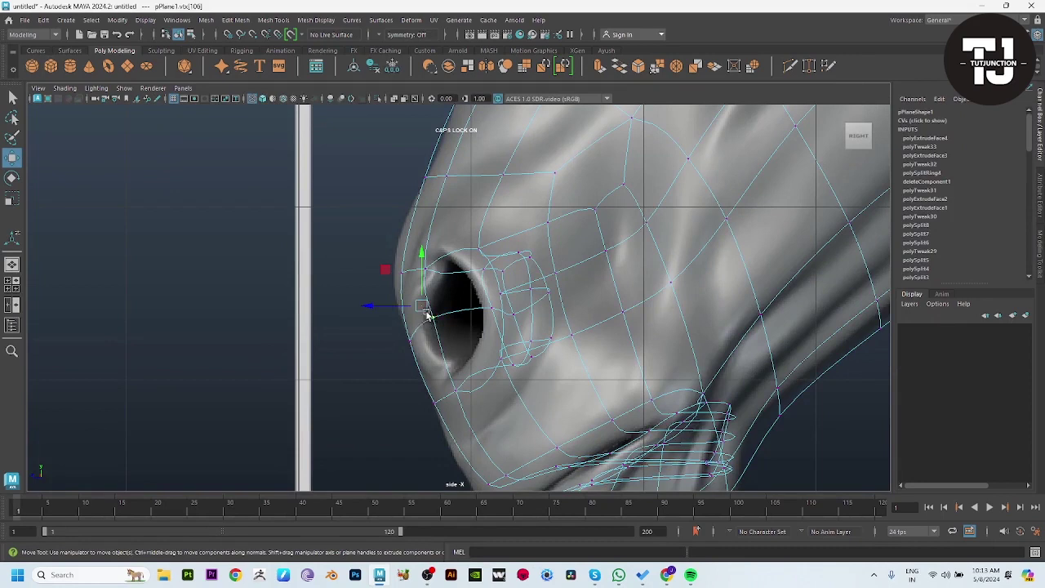
{"action": "left_click_drag", "start_coordinate": [427, 316], "coordinate": [409, 331]}
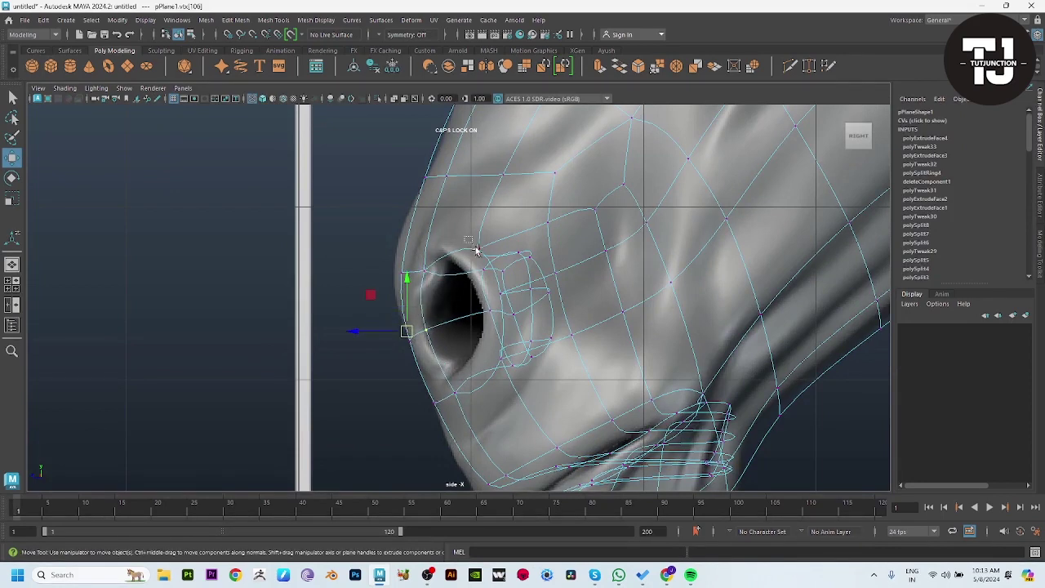
{"action": "left_click_drag", "start_coordinate": [481, 262], "coordinate": [445, 243]}
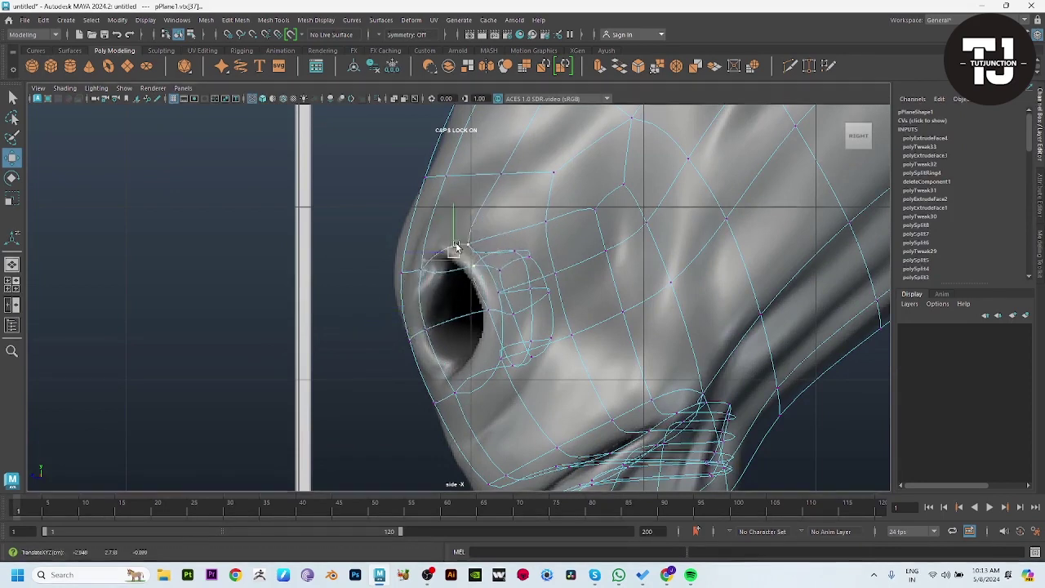
{"action": "left_click", "coordinate": [484, 354]}
{"action": "left_click_drag", "start_coordinate": [499, 368], "coordinate": [475, 369]}
Switch the panel back to the perspective view and clear the selection
{"action": "key", "text": "space"}
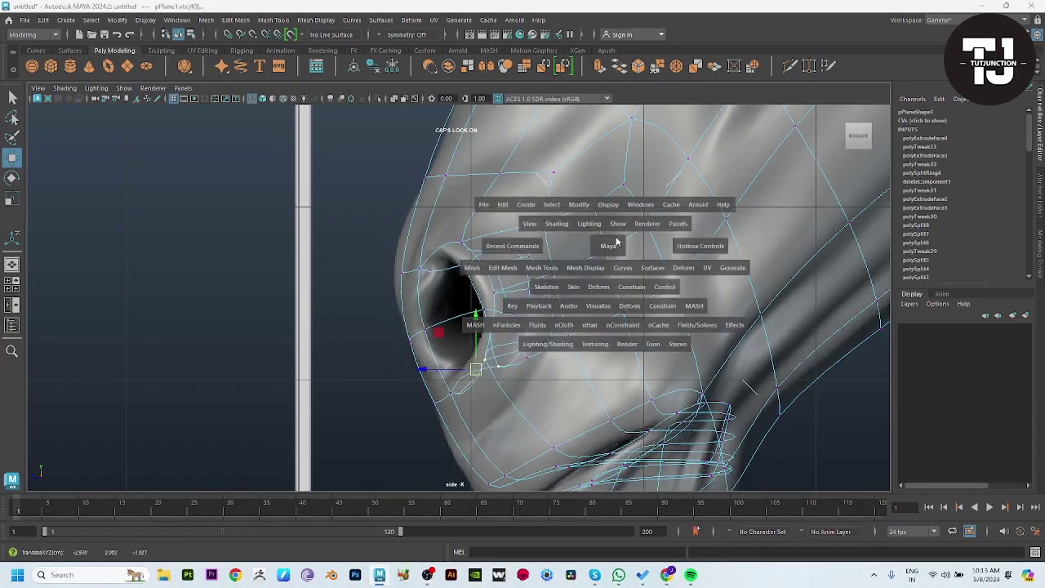
{"action": "left_click_drag", "start_coordinate": [616, 242], "coordinate": [656, 264]}
{"action": "left_click", "coordinate": [577, 295]}
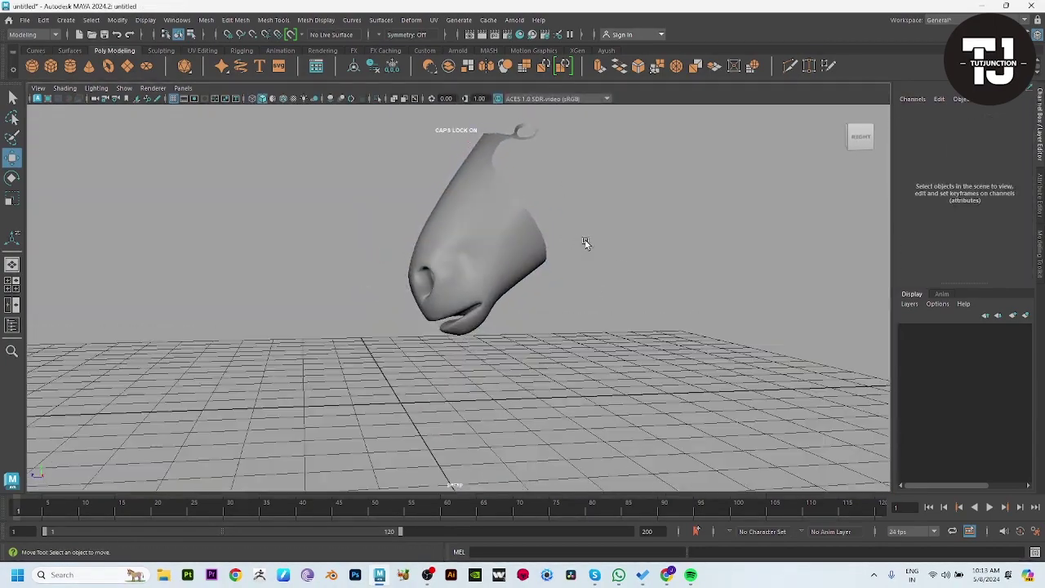
Zoom in on the nose, select the retopology mesh and turn off smooth preview
{"action": "mouse_move", "coordinate": [585, 242]}
{"action": "left_mouse_down", "text": "alt"}
{"action": "mouse_move", "coordinate": [538, 282]}
{"action": "mouse_move", "coordinate": [644, 279]}
{"action": "mouse_move", "coordinate": [560, 273]}
{"action": "mouse_move", "coordinate": [481, 288]}
{"action": "left_mouse_up", "text": "alt"}
{"action": "right_click_drag", "start_coordinate": [482, 289], "coordinate": [727, 458], "text": "alt"}
{"action": "mouse_move", "coordinate": [727, 458]}
{"action": "left_mouse_down", "text": "alt"}
{"action": "mouse_move", "coordinate": [589, 326]}
{"action": "mouse_move", "coordinate": [631, 344]}
{"action": "mouse_move", "coordinate": [575, 316]}
{"action": "left_mouse_up", "text": "alt"}
{"action": "left_click", "coordinate": [589, 324]}
{"action": "key", "text": "1"}
{"action": "left_click", "coordinate": [604, 315]}
{"action": "left_click", "coordinate": [576, 317]}
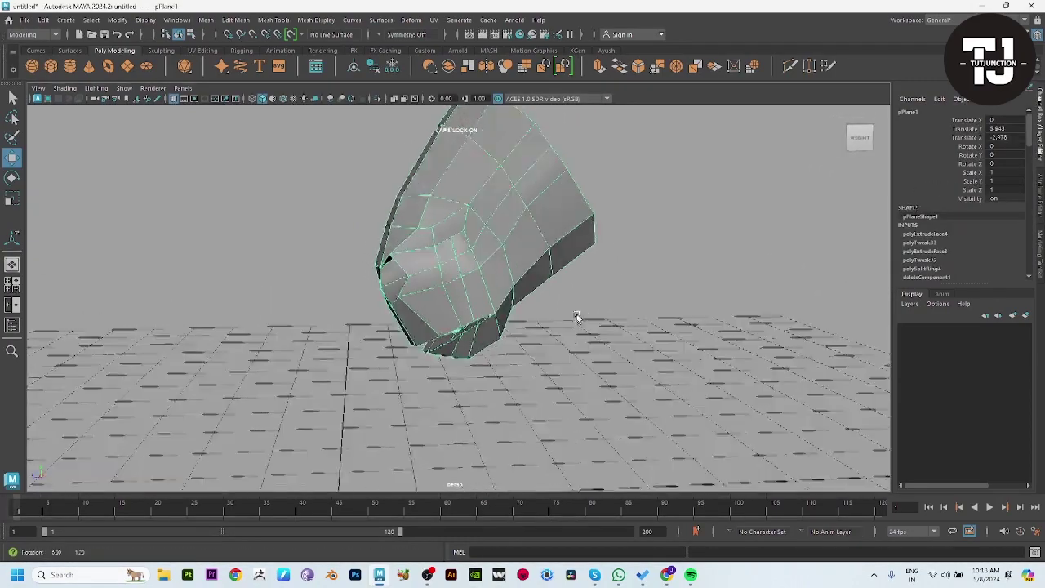
Show the front and side views side by side and switch the mesh to edge editing
{"action": "key", "text": "space"}
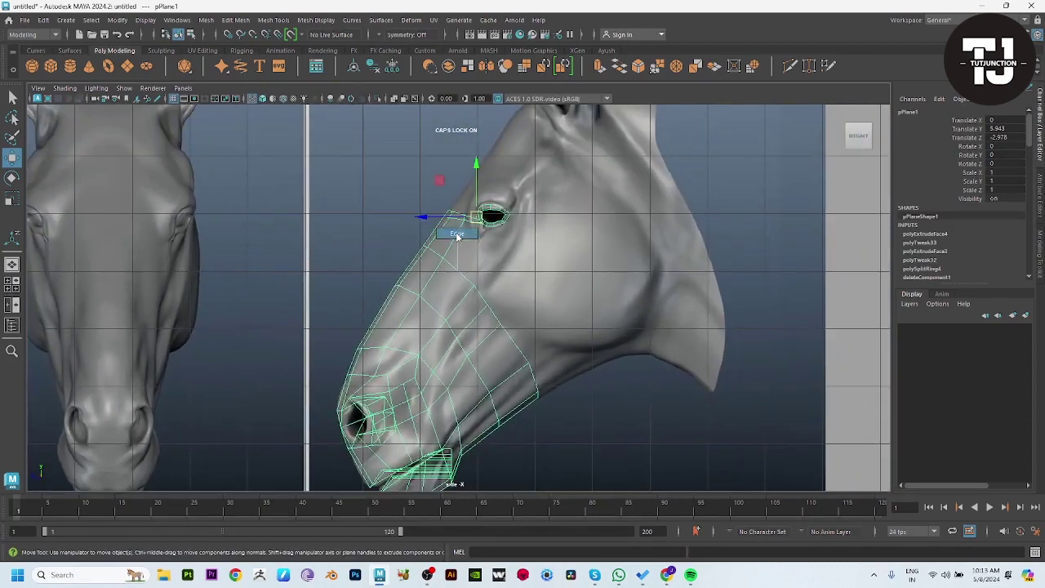
{"action": "right_click", "coordinate": [458, 236]}
{"action": "left_click", "coordinate": [472, 296]}
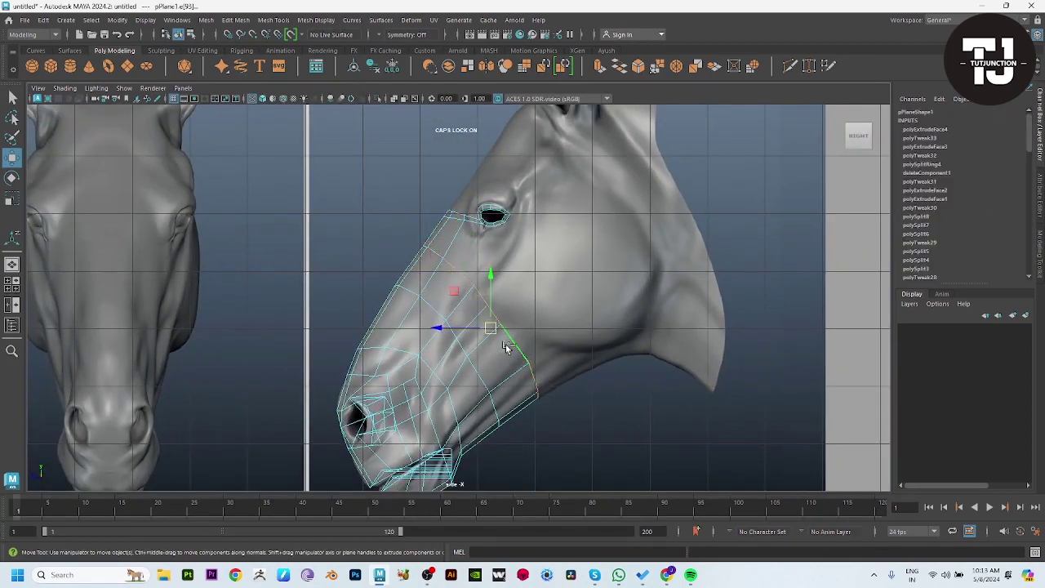
Extrude the edge back along the cheek and pull its vertices onto the eye ring and cheek
{"action": "left_click_drag", "start_coordinate": [490, 327], "coordinate": [516, 292], "text": "shift"}
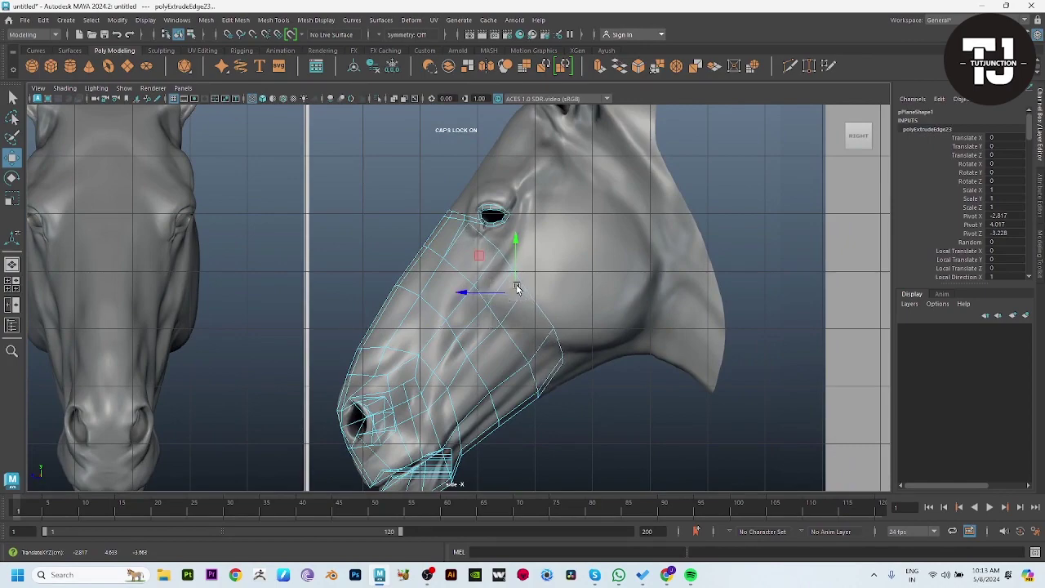
{"action": "key", "text": "space"}
{"action": "key", "text": "space"}
{"action": "right_click", "coordinate": [406, 321]}
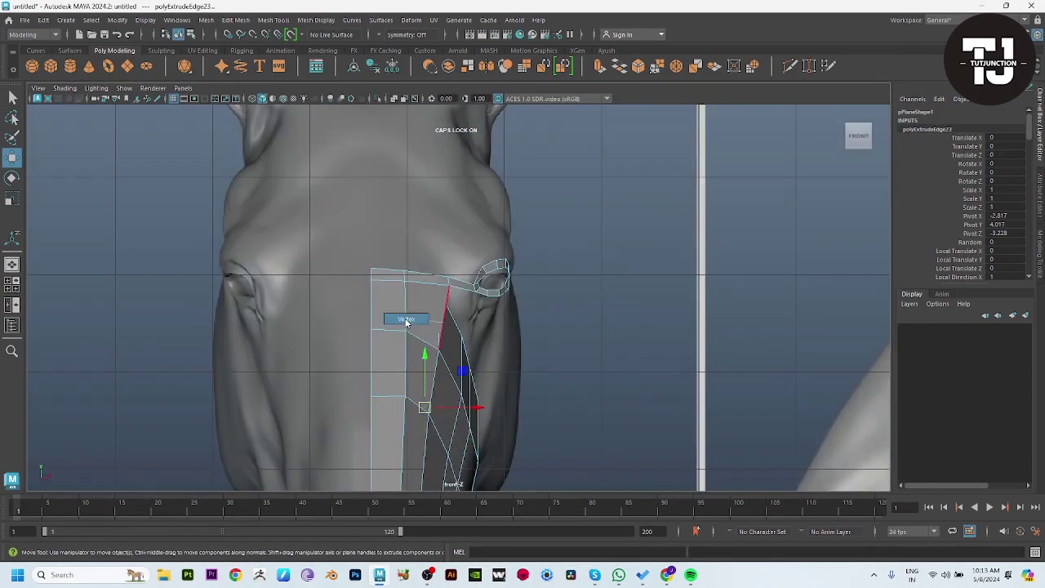
{"action": "left_click", "coordinate": [449, 282]}
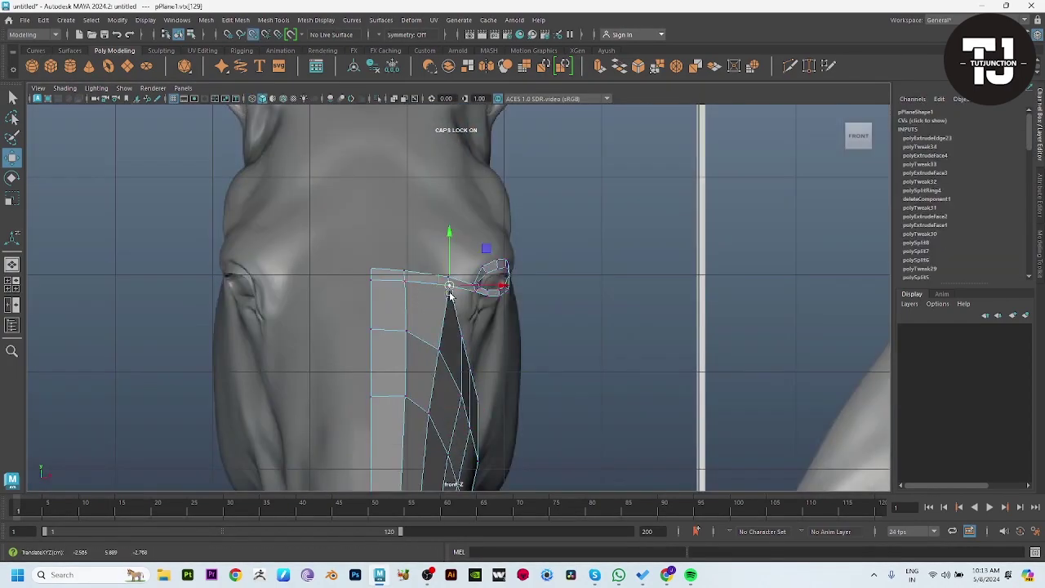
{"action": "mouse_move", "coordinate": [510, 290]}
{"action": "left_mouse_down"}
{"action": "mouse_move", "coordinate": [461, 334]}
{"action": "mouse_move", "coordinate": [492, 326]}
{"action": "left_mouse_up"}
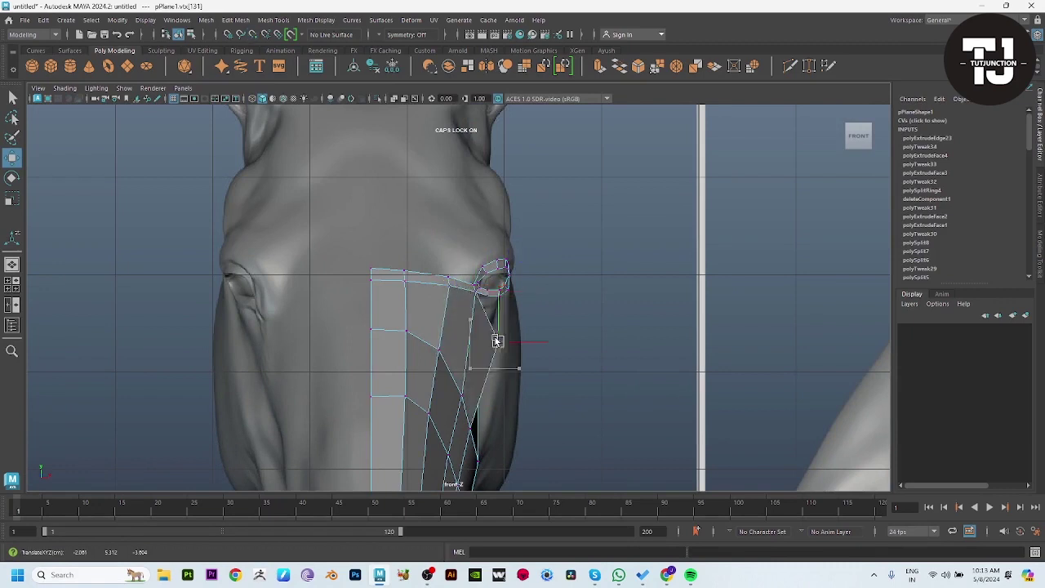
{"action": "left_click", "coordinate": [477, 394]}
{"action": "left_click_drag", "start_coordinate": [478, 394], "coordinate": [501, 373]}
{"action": "middle_click_drag", "start_coordinate": [501, 373], "coordinate": [495, 301], "text": "alt"}
In wireframe, move a cheek vertex sideways so it sits on the cheek surface
{"action": "key", "text": "4"}
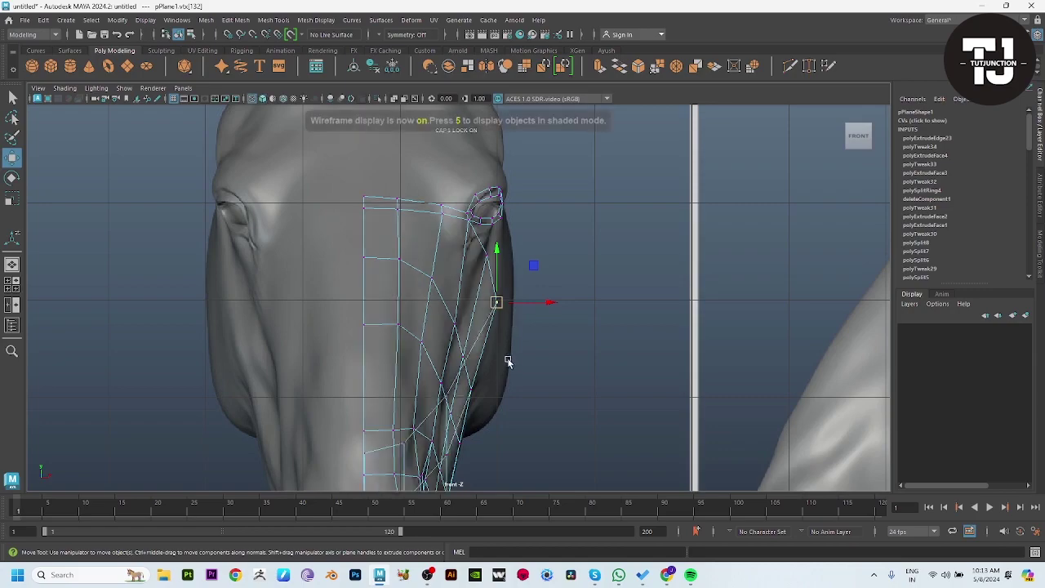
{"action": "key", "text": "space"}
{"action": "key", "text": "space"}
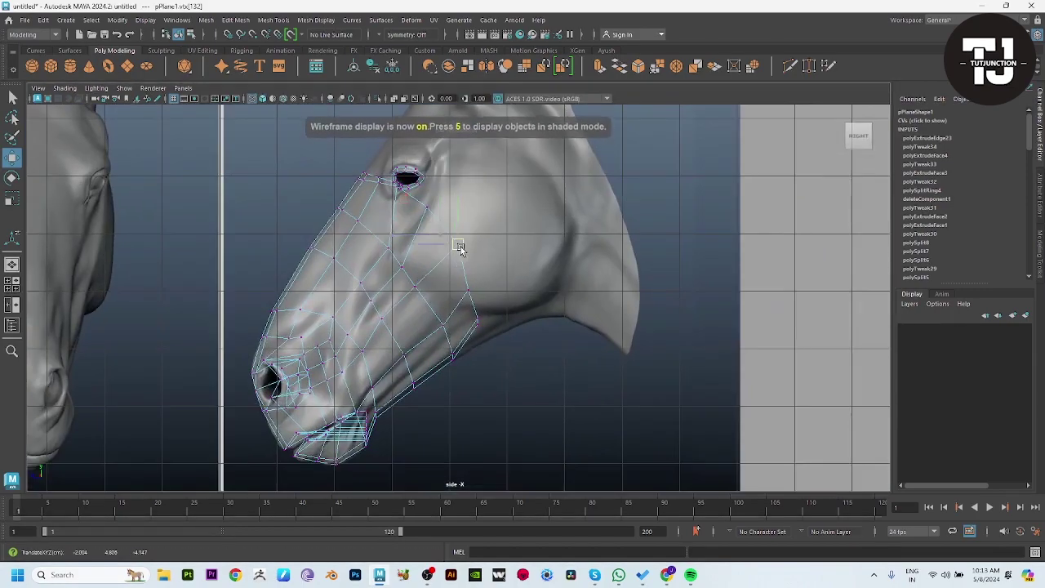
{"action": "key", "text": "w"}
{"action": "key", "text": "space"}
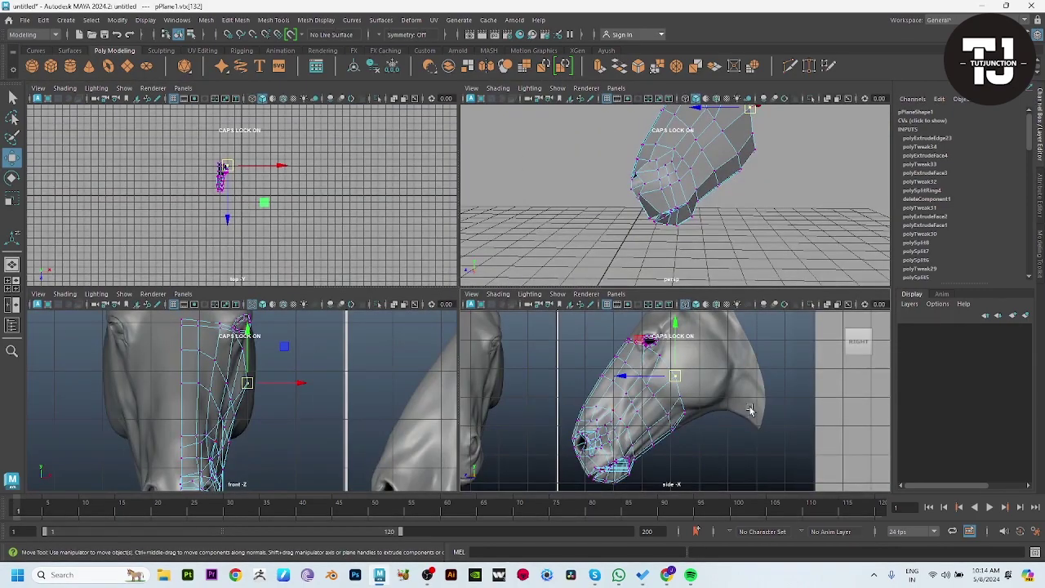
{"action": "scroll", "coordinate": [271, 384], "scroll_direction": "up", "scroll_amount": 3}
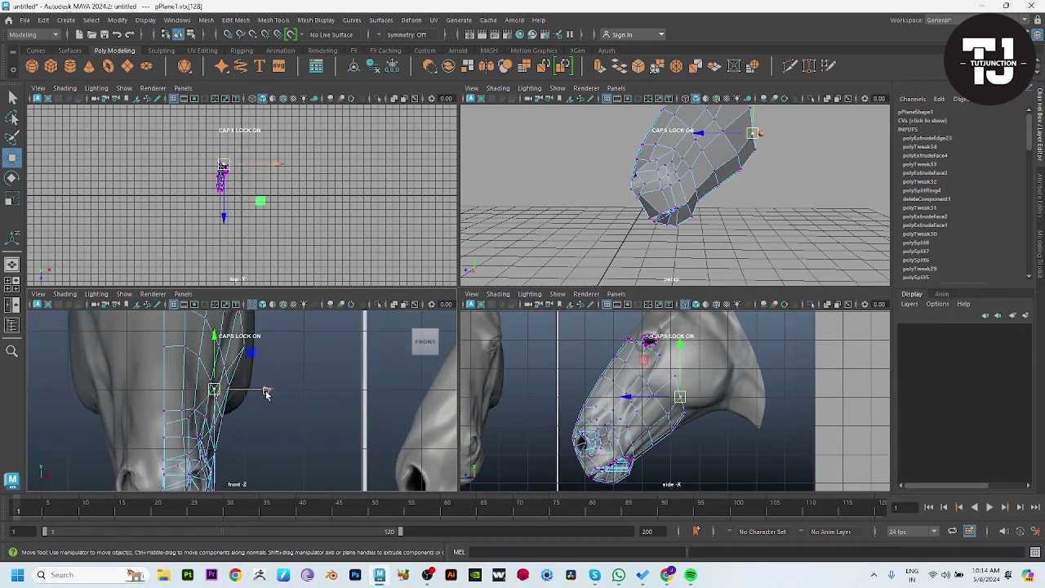
{"action": "left_click", "coordinate": [244, 389]}
{"action": "left_click_drag", "start_coordinate": [292, 391], "coordinate": [298, 392]}
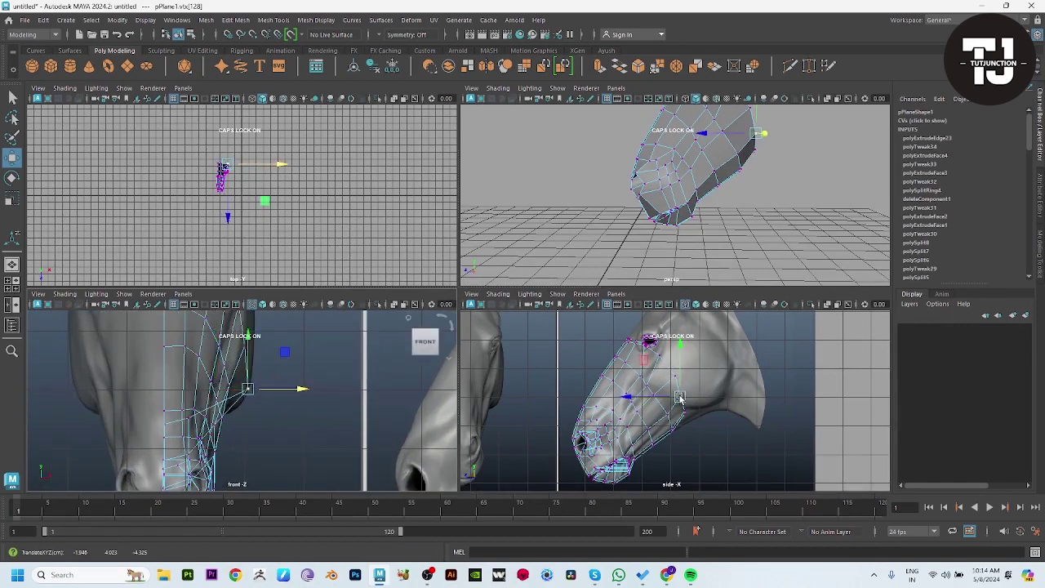
Push the neighbouring lower vertices outward onto the cheek, then orbit the perspective view to check
{"action": "mouse_move", "coordinate": [679, 400]}
{"action": "left_mouse_down"}
{"action": "mouse_move", "coordinate": [703, 426]}
{"action": "mouse_move", "coordinate": [691, 417]}
{"action": "left_mouse_up"}
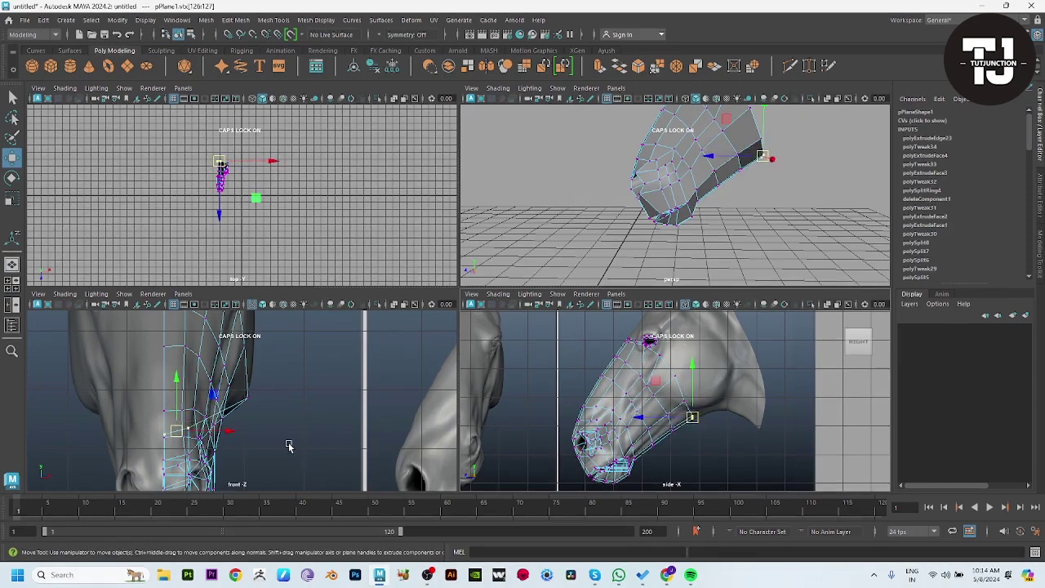
{"action": "key", "text": "space"}
{"action": "left_click_drag", "start_coordinate": [578, 282], "coordinate": [609, 291]}
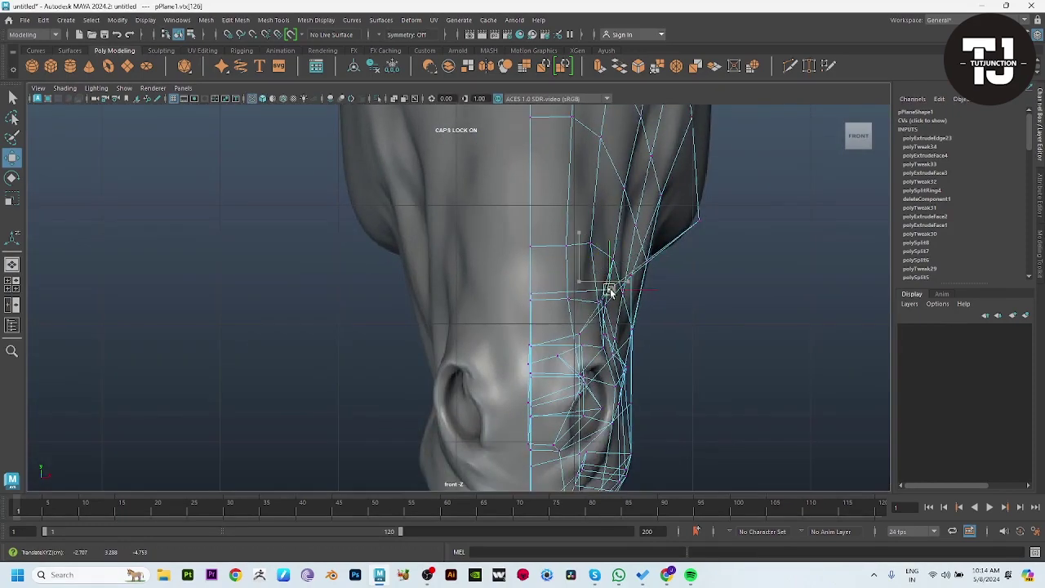
{"action": "key", "text": "space"}
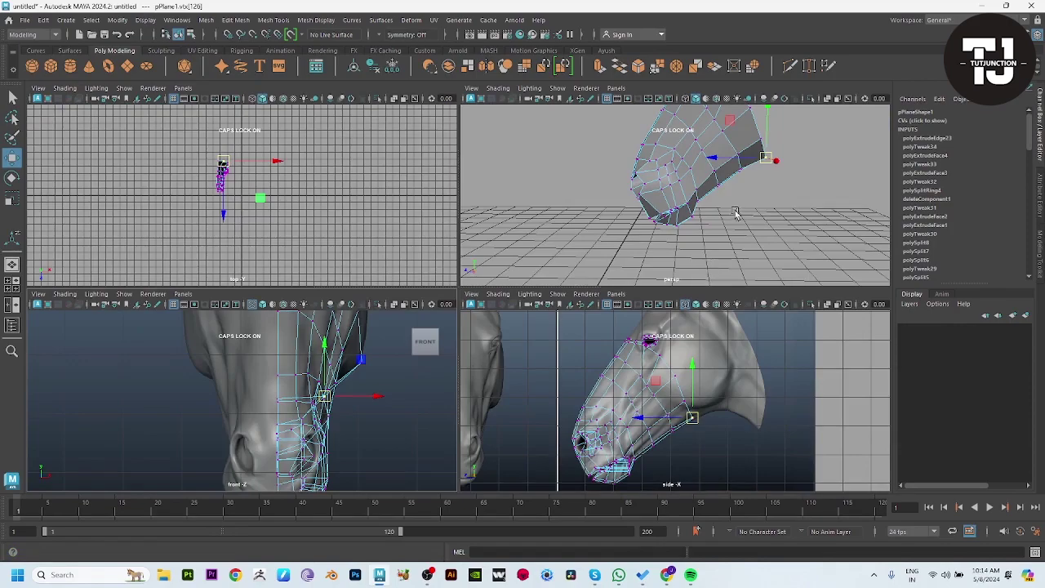
{"action": "key", "text": "space"}
{"action": "mouse_move", "coordinate": [713, 292]}
{"action": "left_mouse_down", "text": "alt"}
{"action": "mouse_move", "coordinate": [653, 298]}
{"action": "mouse_move", "coordinate": [531, 245]}
{"action": "left_mouse_up", "text": "alt"}
Move the mesh's top border vertex toward the eye ring
{"action": "left_click", "coordinate": [710, 271]}
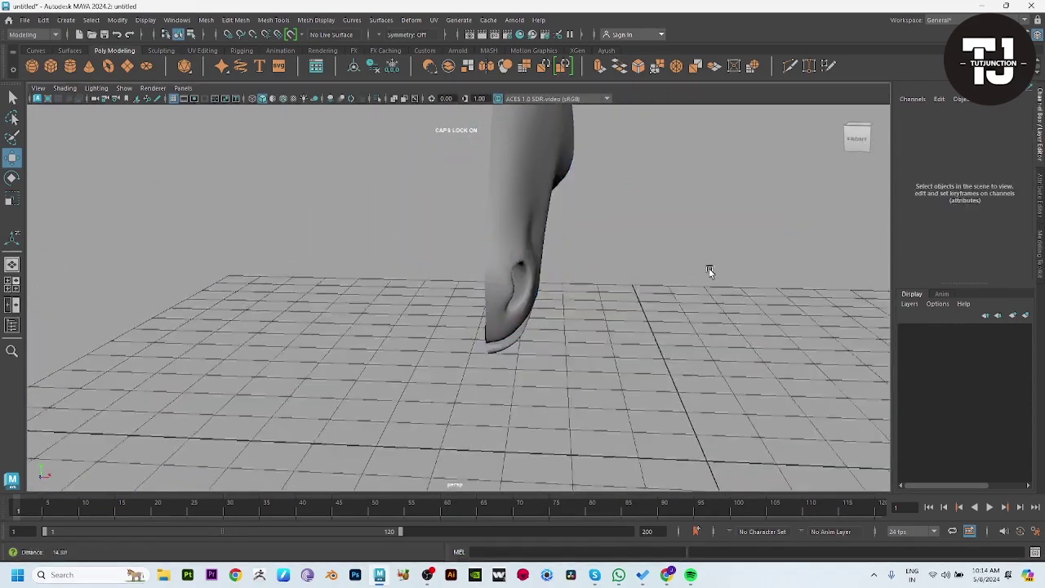
{"action": "mouse_move", "coordinate": [709, 271]}
{"action": "left_mouse_down", "text": "alt"}
{"action": "mouse_move", "coordinate": [678, 338]}
{"action": "mouse_move", "coordinate": [655, 327]}
{"action": "mouse_move", "coordinate": [591, 365]}
{"action": "left_mouse_up", "text": "alt"}
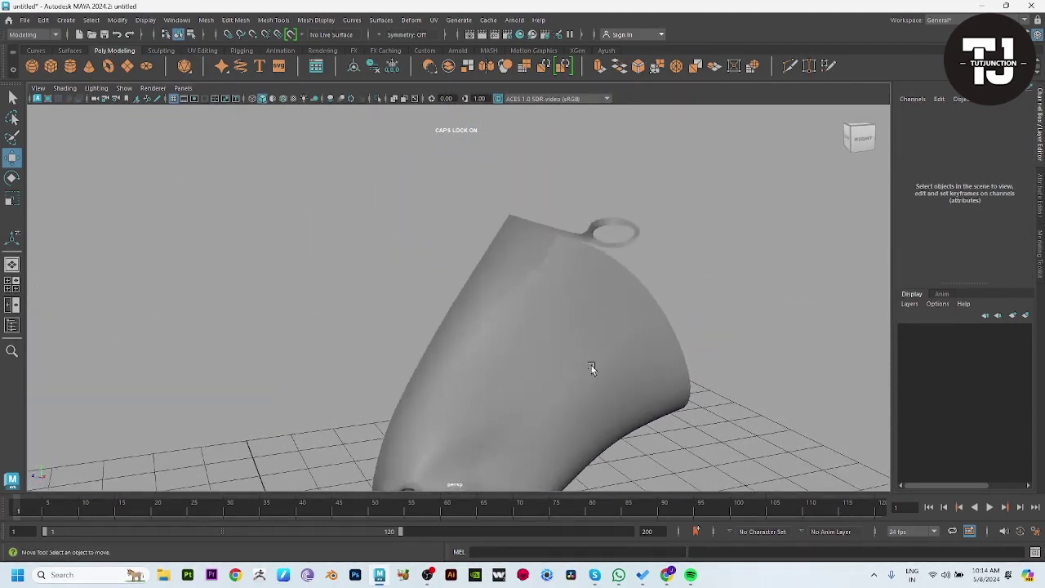
{"action": "left_click", "coordinate": [591, 365]}
{"action": "key", "text": "F9"}
{"action": "left_click", "coordinate": [556, 236]}
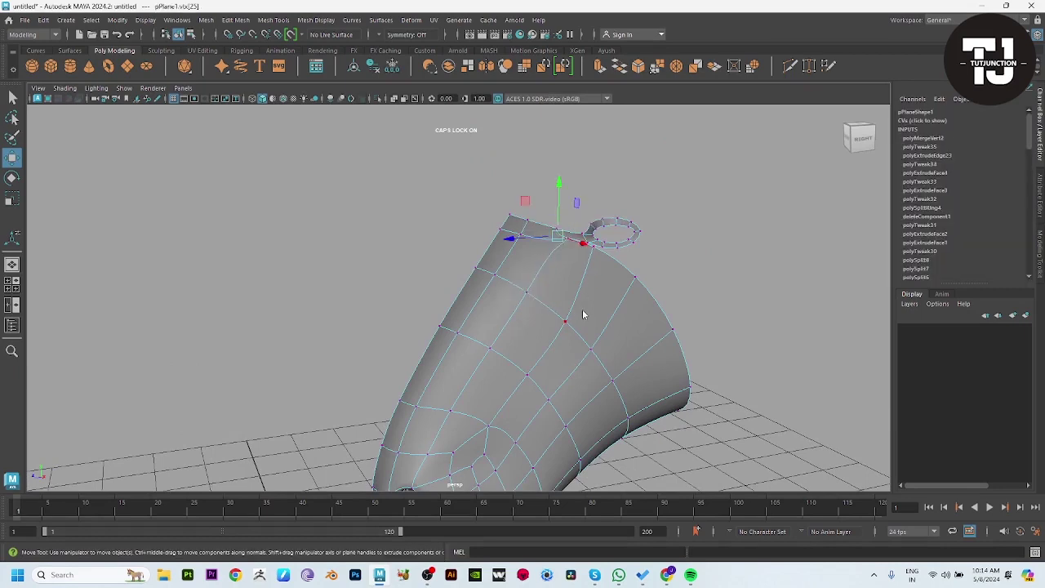
{"action": "key", "text": "F8"}
{"action": "left_click_drag", "start_coordinate": [599, 320], "coordinate": [660, 345], "text": "alt"}
{"action": "key", "text": "F9"}
{"action": "left_click", "coordinate": [625, 226]}
{"action": "left_click_drag", "start_coordinate": [625, 226], "coordinate": [639, 239]}
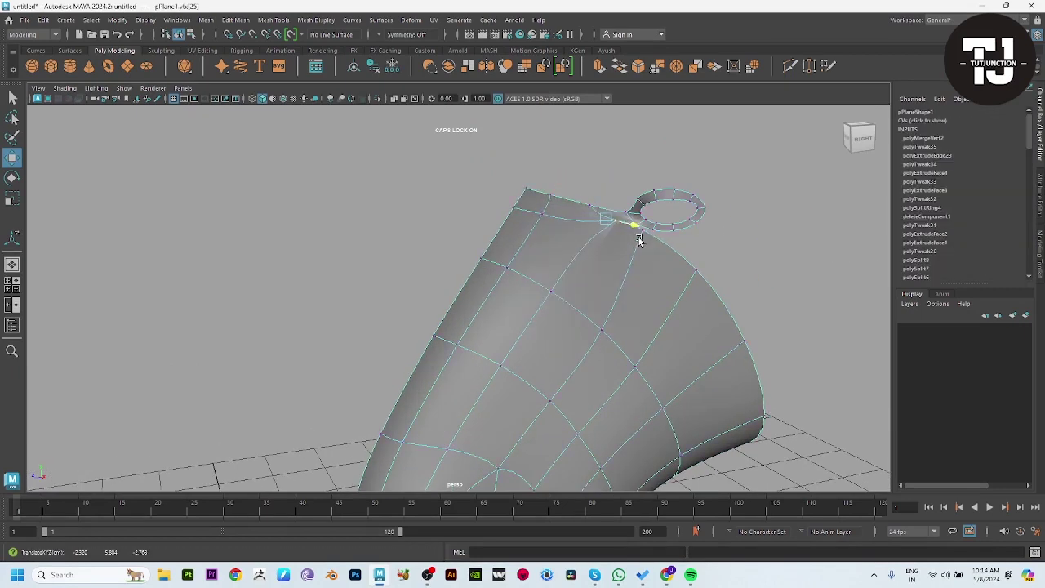
Pull the vertex where the mesh meets the eye ring snugly against the ring
{"action": "left_click", "coordinate": [634, 228]}
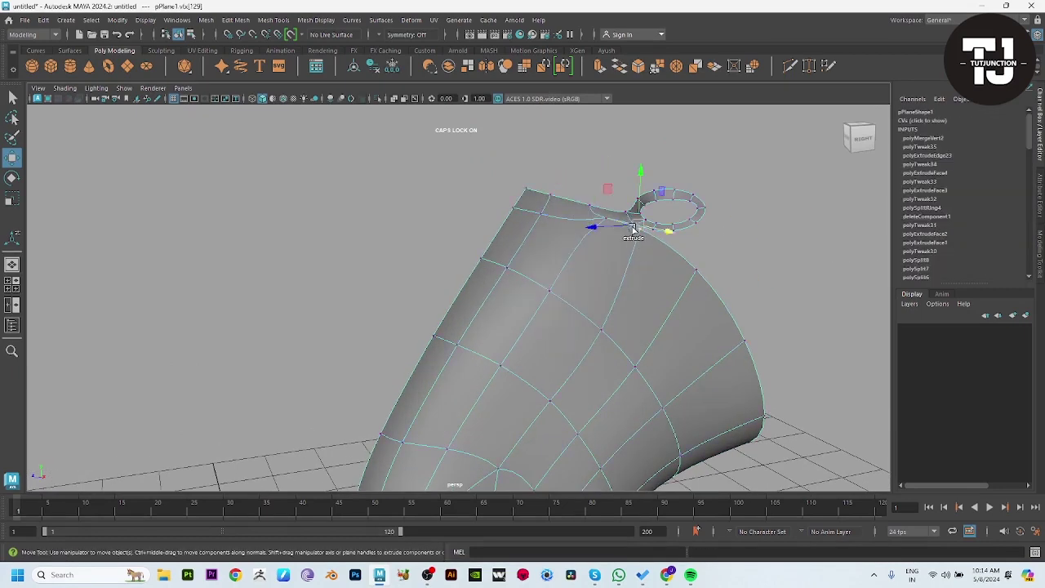
{"action": "left_click", "coordinate": [721, 270]}
{"action": "scroll", "coordinate": [733, 290], "scroll_direction": "up", "scroll_amount": 3}
{"action": "left_click", "coordinate": [708, 185]}
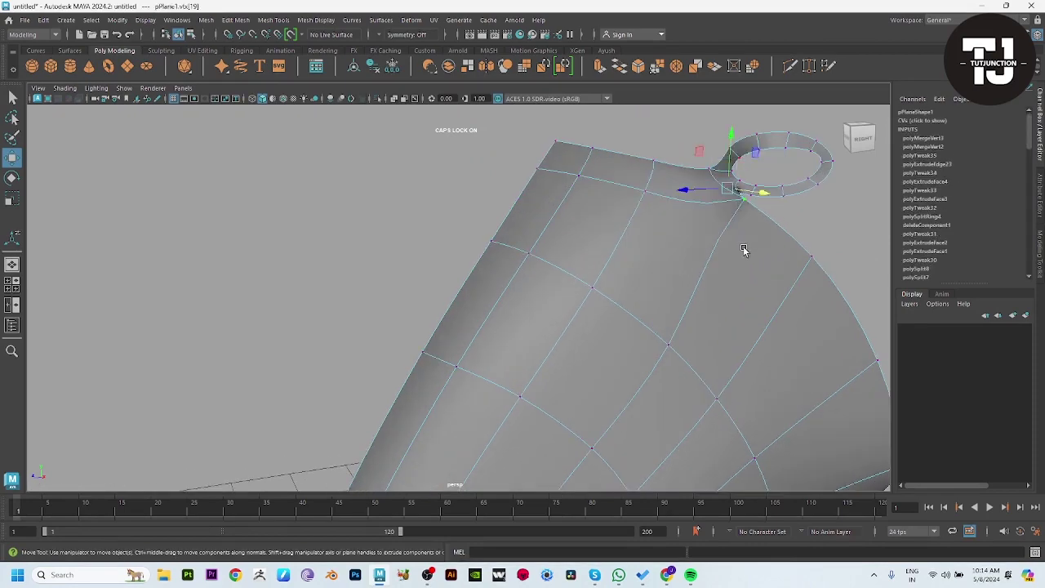
{"action": "mouse_move", "coordinate": [741, 245]}
{"action": "left_mouse_down", "text": "alt"}
{"action": "mouse_move", "coordinate": [528, 302]}
{"action": "mouse_move", "coordinate": [683, 321]}
{"action": "mouse_move", "coordinate": [499, 302]}
{"action": "mouse_move", "coordinate": [547, 299]}
{"action": "mouse_move", "coordinate": [620, 324]}
{"action": "mouse_move", "coordinate": [555, 373]}
{"action": "mouse_move", "coordinate": [632, 343]}
{"action": "left_mouse_up", "text": "alt"}
Select the vertex below the eye-ring junction and the edge beside the eye ring
{"action": "key", "text": "F10"}
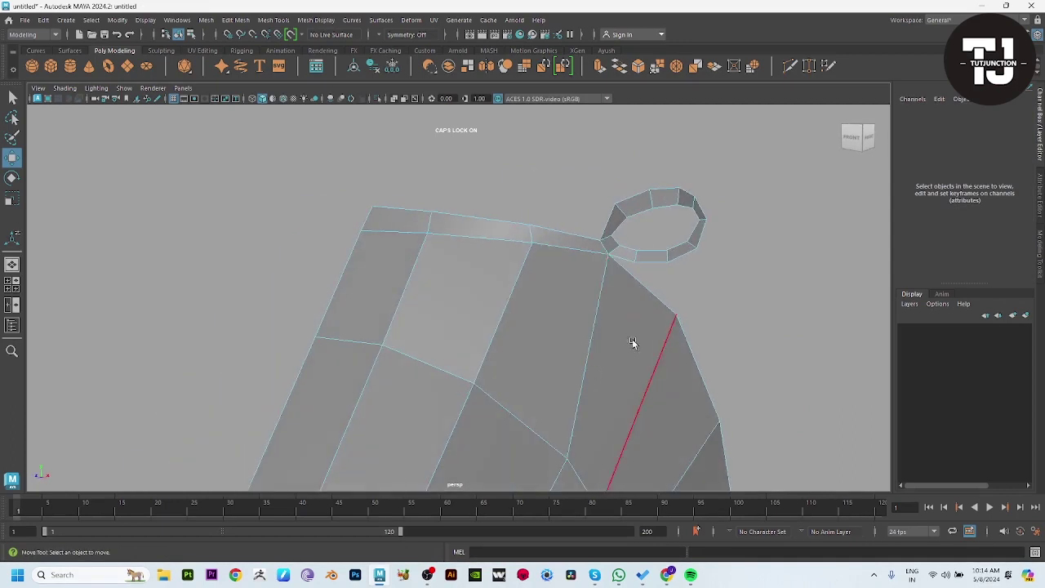
{"action": "key", "text": "F9"}
{"action": "left_click", "coordinate": [677, 315]}
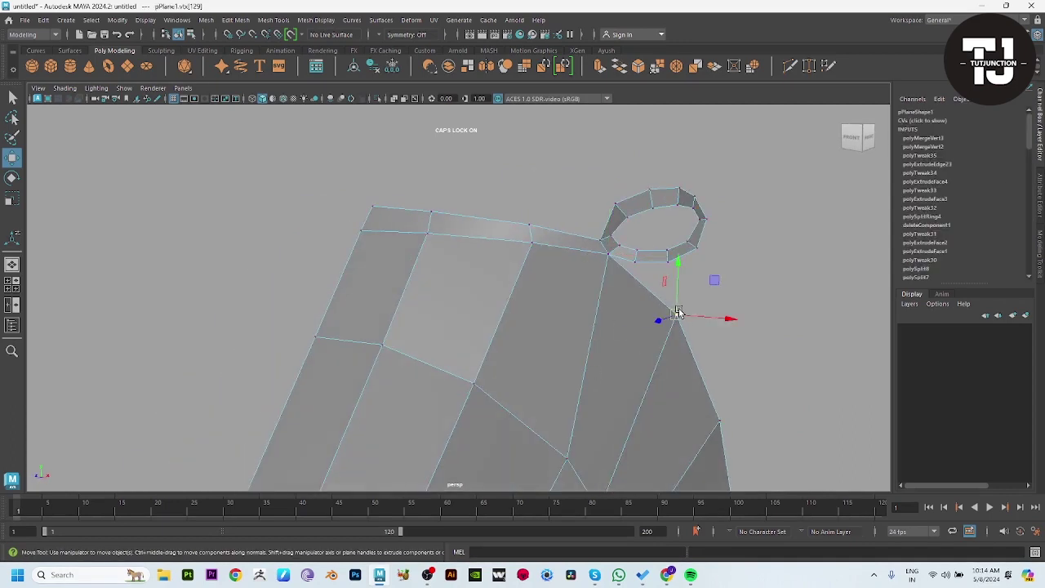
{"action": "key", "text": "F10"}
{"action": "left_click", "coordinate": [658, 311]}
Use Multi-Cut to split the faces beside the eye ring, then orbit to check the new edges
{"action": "right_click_drag", "start_coordinate": [531, 249], "coordinate": [497, 273], "text": "shift"}
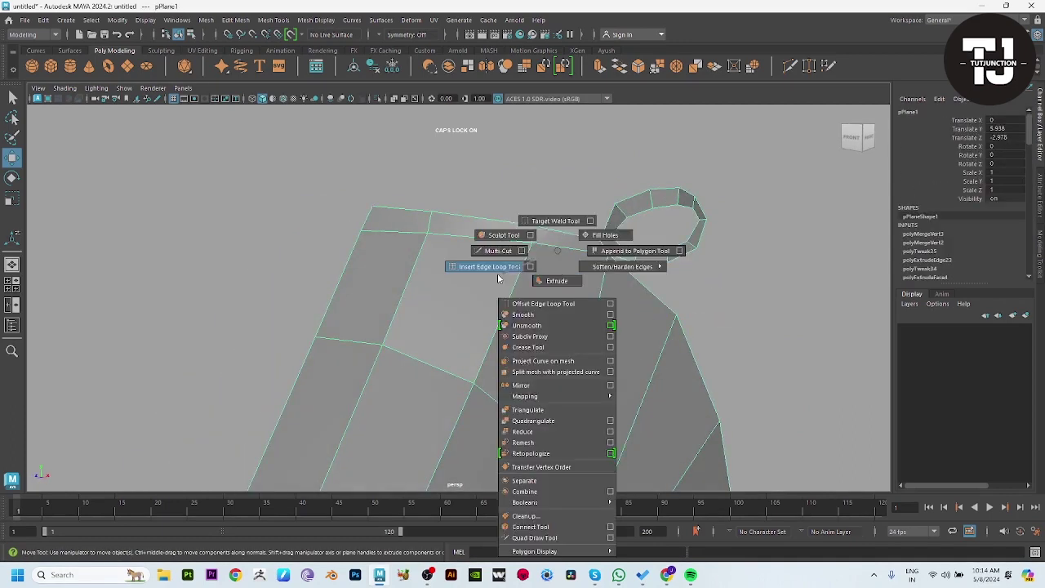
{"action": "right_click_drag", "start_coordinate": [522, 230], "coordinate": [522, 192], "text": "shift"}
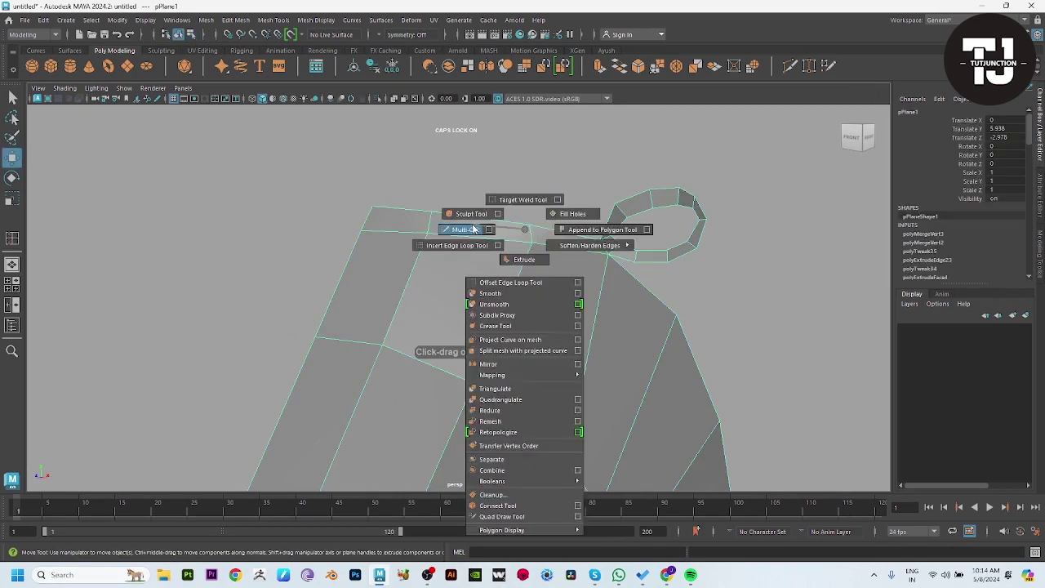
{"action": "left_click", "coordinate": [360, 231]}
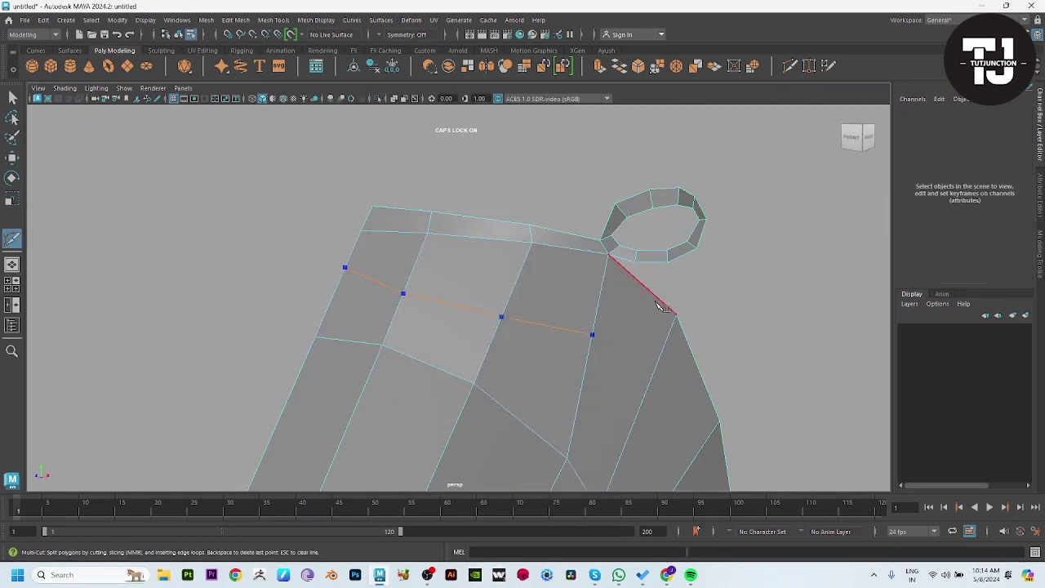
{"action": "mouse_move", "coordinate": [663, 379]}
{"action": "left_mouse_down", "text": "alt"}
{"action": "mouse_move", "coordinate": [572, 367]}
{"action": "mouse_move", "coordinate": [582, 299]}
{"action": "mouse_move", "coordinate": [465, 239]}
{"action": "left_mouse_up", "text": "alt"}
{"action": "mouse_move", "coordinate": [523, 309]}
{"action": "left_mouse_down", "text": "alt"}
{"action": "mouse_move", "coordinate": [510, 316]}
{"action": "mouse_move", "coordinate": [547, 311]}
{"action": "mouse_move", "coordinate": [583, 251]}
{"action": "left_mouse_up", "text": "alt"}
In side view, nudge a vertex toward the eye and slightly outward
{"action": "key", "text": "w"}
{"action": "key", "text": "space"}
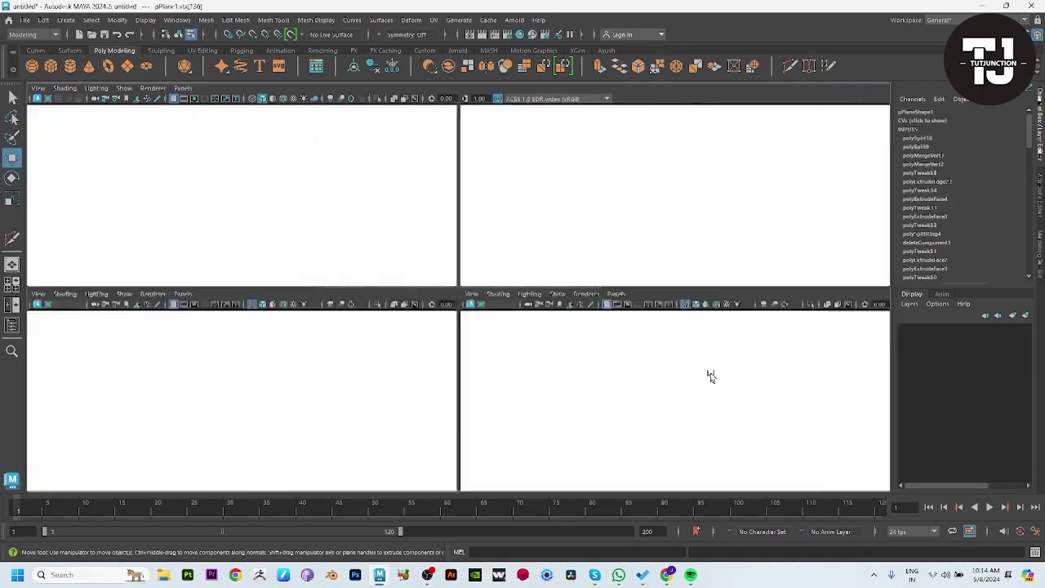
{"action": "key", "text": "space"}
{"action": "left_click_drag", "start_coordinate": [431, 208], "coordinate": [422, 216]}
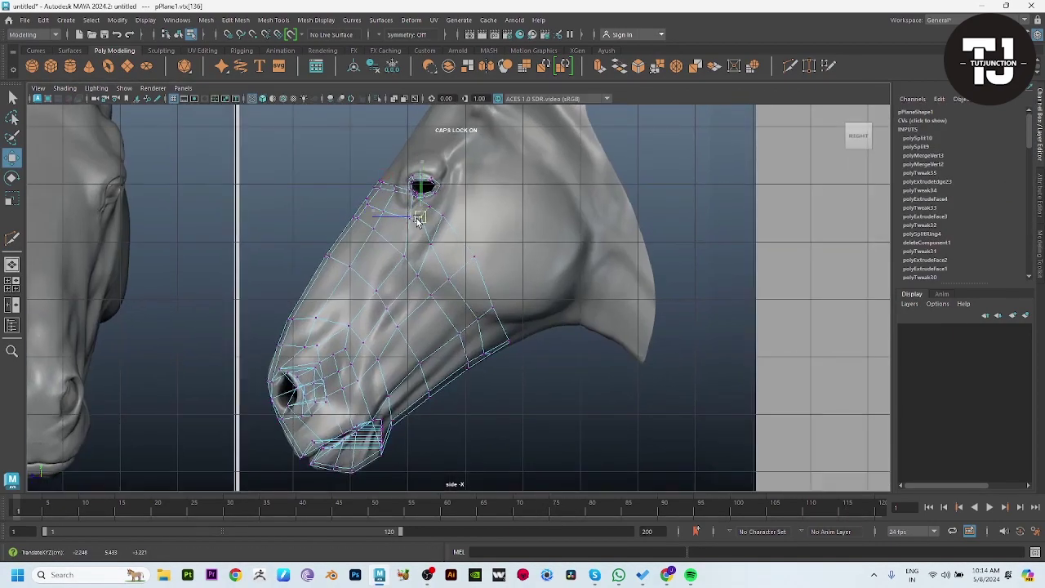
{"action": "key", "text": "space"}
{"action": "key", "text": "space"}
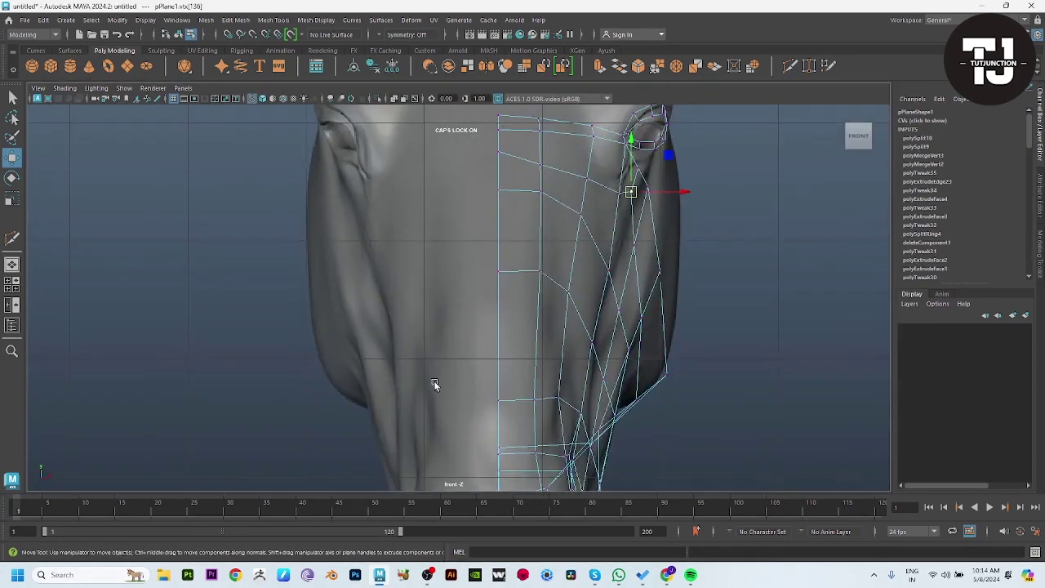
{"action": "left_click_drag", "start_coordinate": [591, 304], "coordinate": [595, 303]}
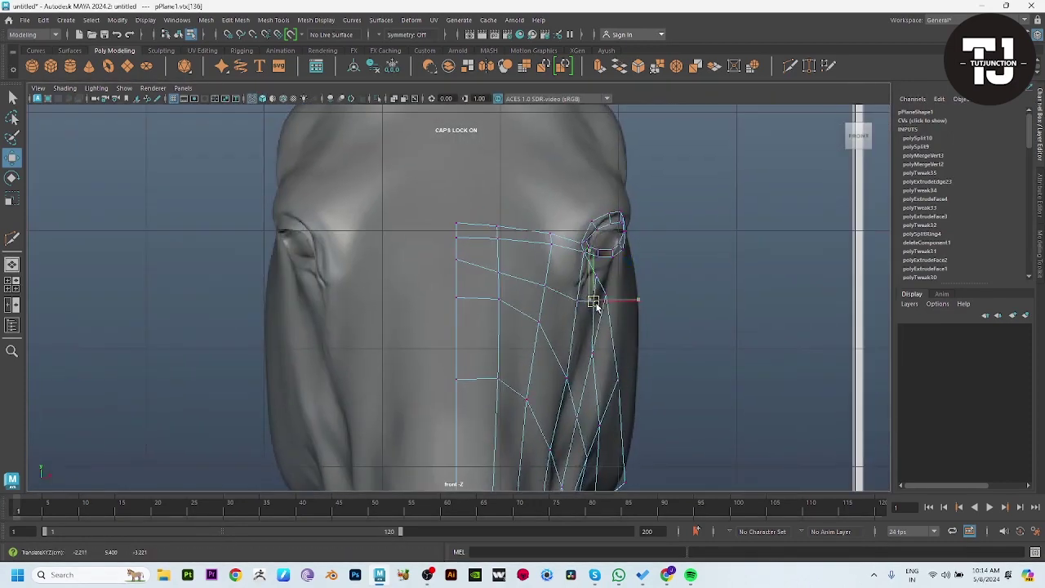
Merge the vertices at the eye corner and pull the vertex below the eye ring onto the cheek
{"action": "left_click", "coordinate": [604, 261]}
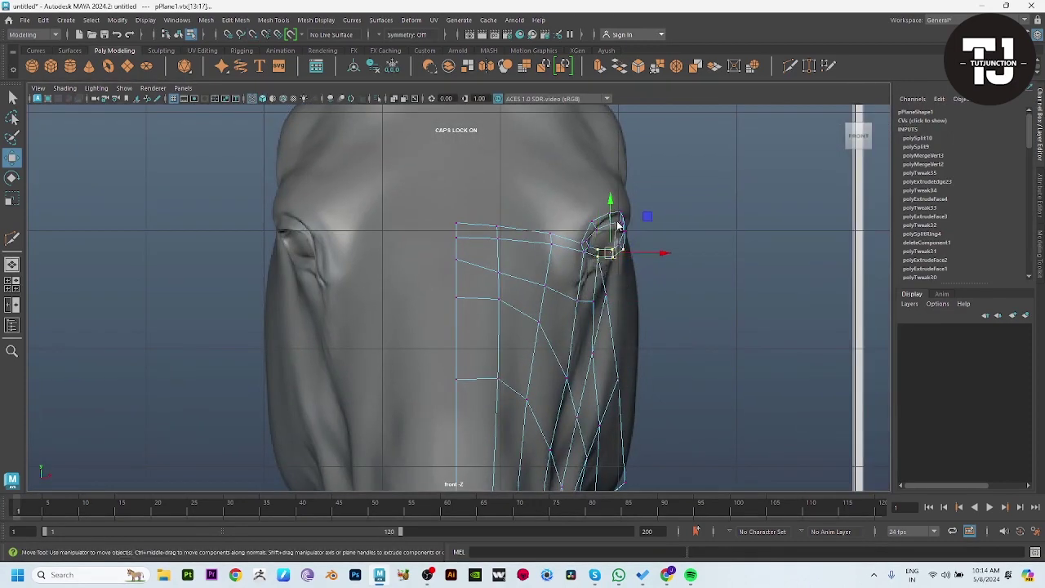
{"action": "right_click_drag", "start_coordinate": [618, 226], "coordinate": [637, 271], "text": "shift"}
{"action": "left_click", "coordinate": [608, 295]}
{"action": "key", "text": "w"}
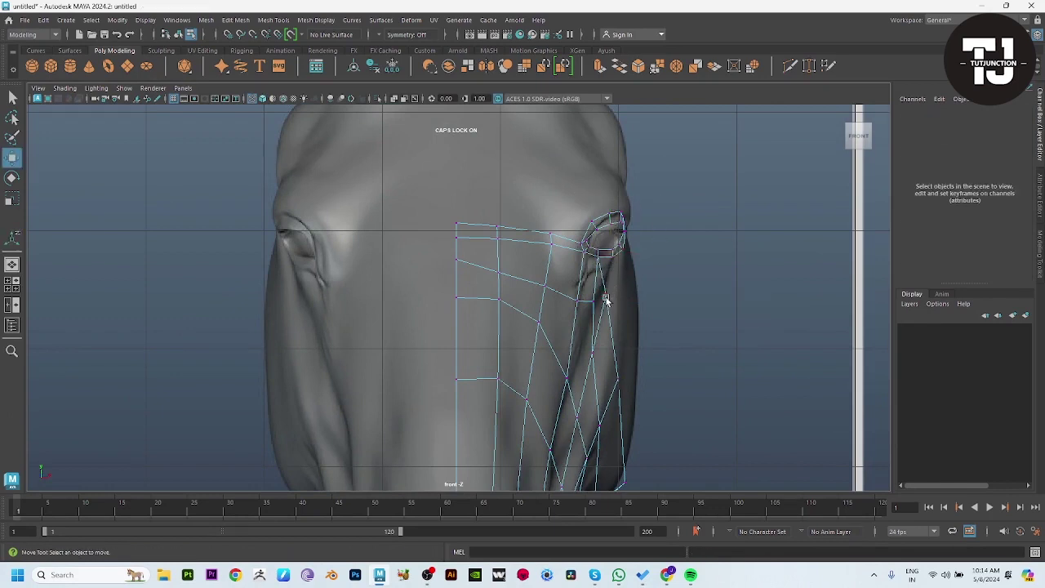
{"action": "left_click", "coordinate": [604, 287]}
{"action": "left_click_drag", "start_coordinate": [606, 291], "coordinate": [593, 302]}
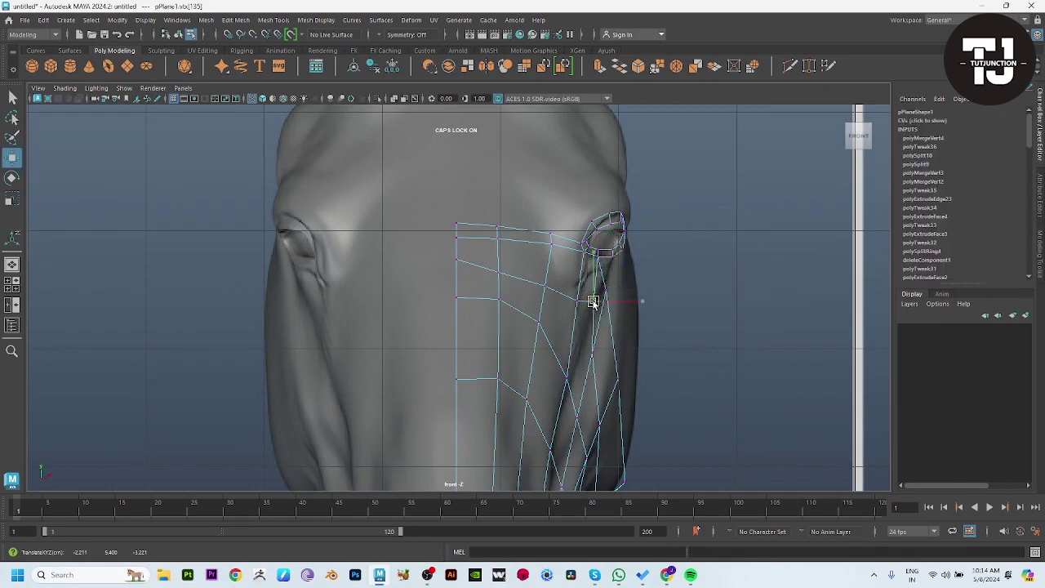
{"action": "left_click", "coordinate": [585, 295]}
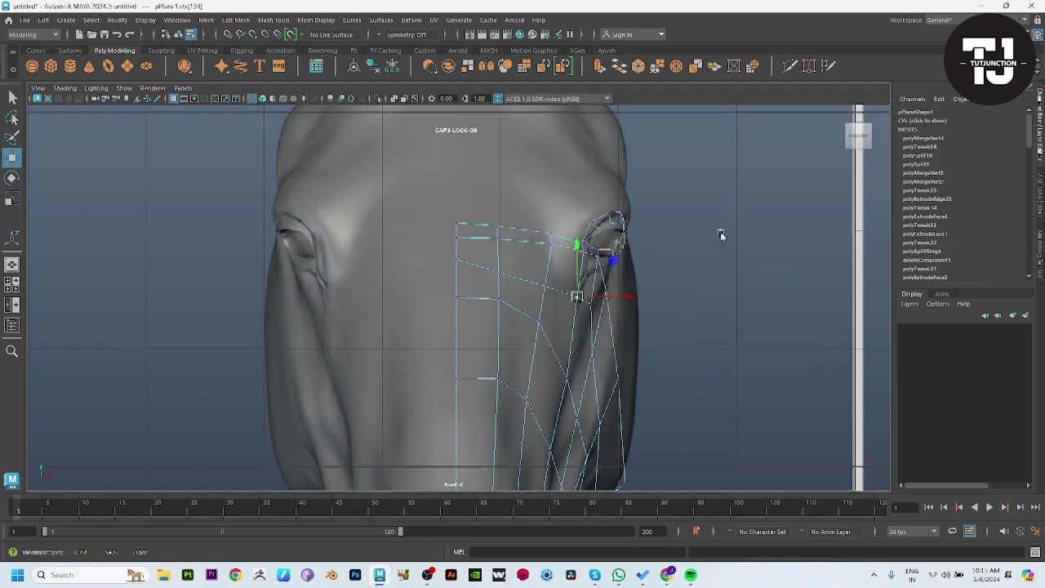
Adjust the two front-edge vertices near the eye in the front view
{"action": "key", "text": "space"}
{"action": "key", "text": "space"}
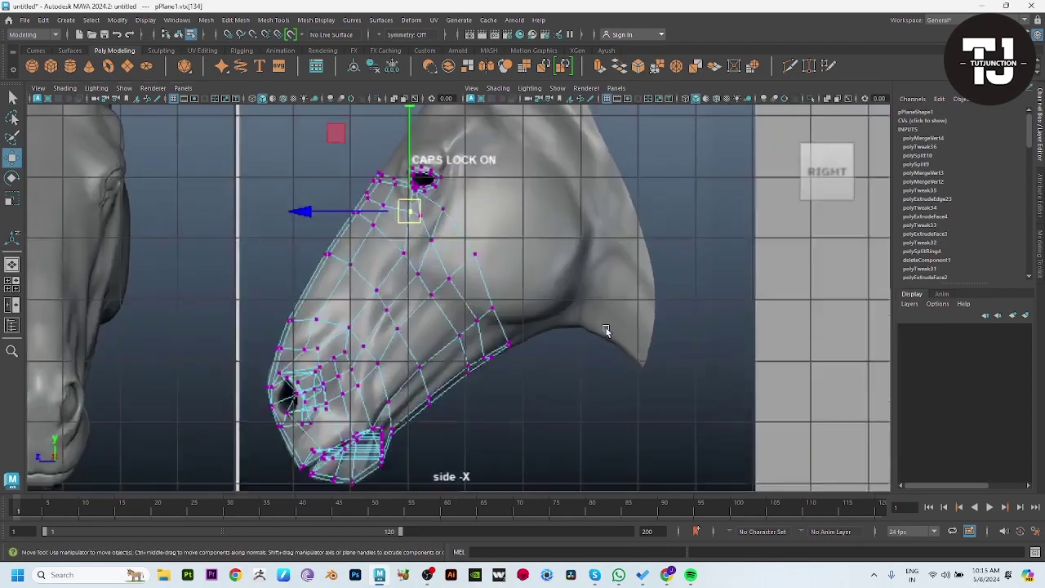
{"action": "scroll", "coordinate": [408, 209], "scroll_direction": "up", "scroll_amount": 3}
{"action": "scroll", "coordinate": [343, 251], "scroll_direction": "up", "scroll_amount": 3}
{"action": "left_click", "coordinate": [278, 218]}
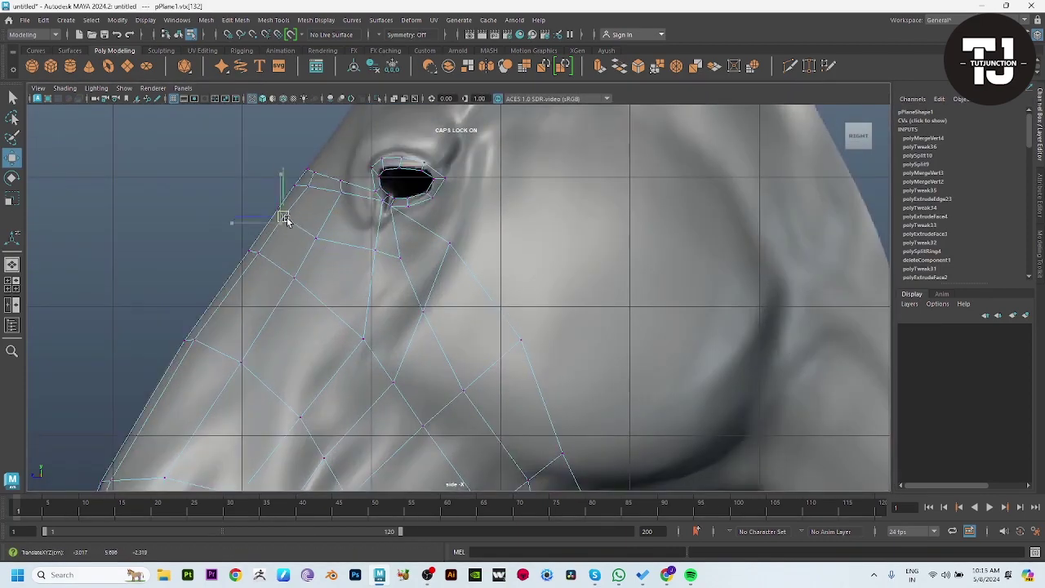
{"action": "left_click", "coordinate": [318, 228]}
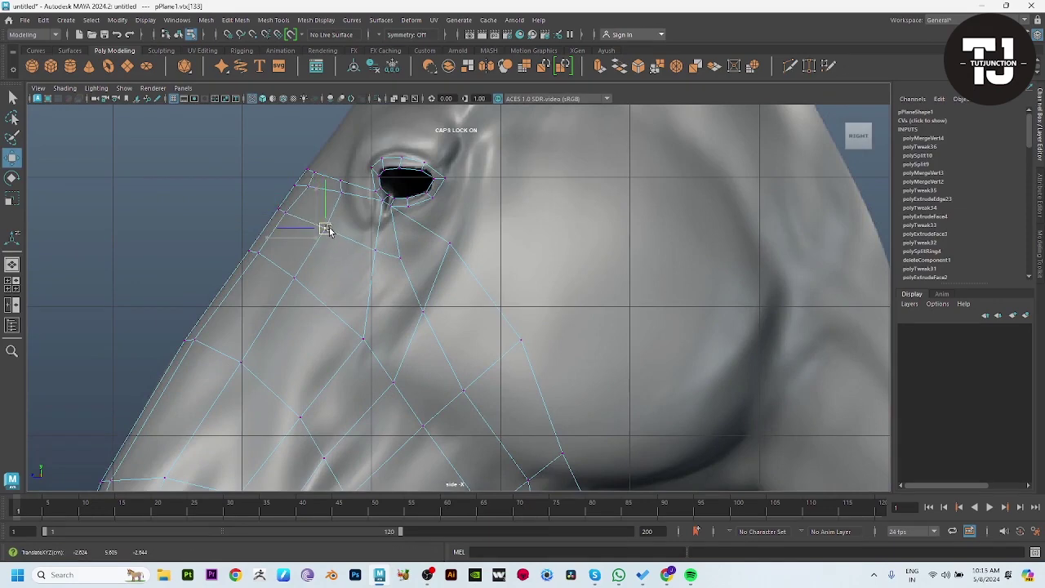
{"action": "key", "text": "space"}
{"action": "key", "text": "space"}
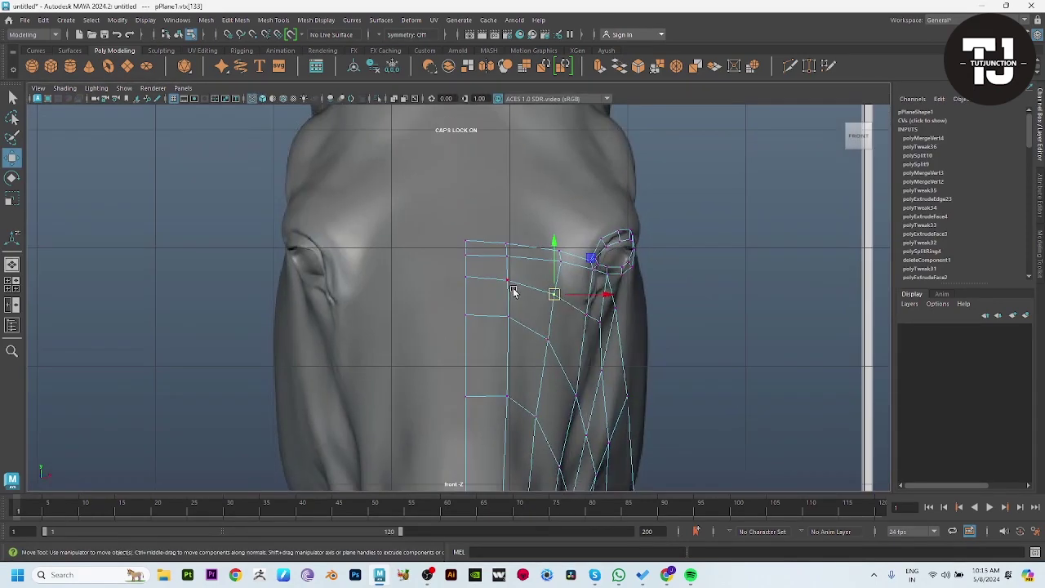
{"action": "mouse_move", "coordinate": [564, 268]}
{"action": "left_mouse_down"}
{"action": "mouse_move", "coordinate": [746, 234]}
{"action": "mouse_move", "coordinate": [618, 237]}
{"action": "left_mouse_up"}
Preview the retopology mesh smoothed to inspect it, then return to the unsmoothed mesh
{"action": "key", "text": "3"}
{"action": "left_click", "coordinate": [618, 238]}
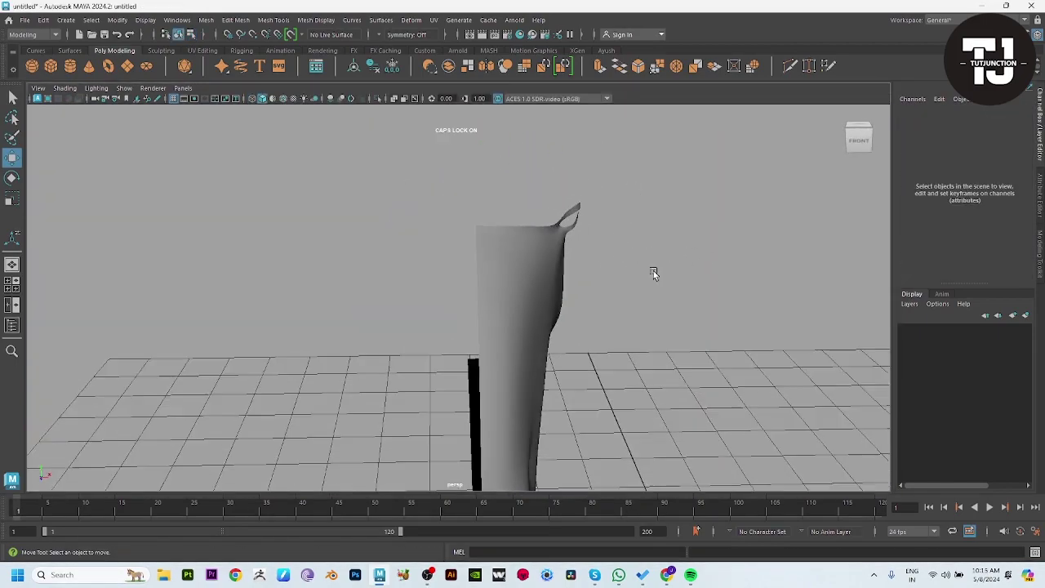
{"action": "left_click_drag", "start_coordinate": [653, 270], "coordinate": [575, 259], "text": "alt"}
{"action": "key", "text": "1"}
{"action": "left_click", "coordinate": [509, 303]}
In side view, extrude the border edge just above the eye upward
{"action": "key", "text": "space"}
{"action": "key", "text": "space"}
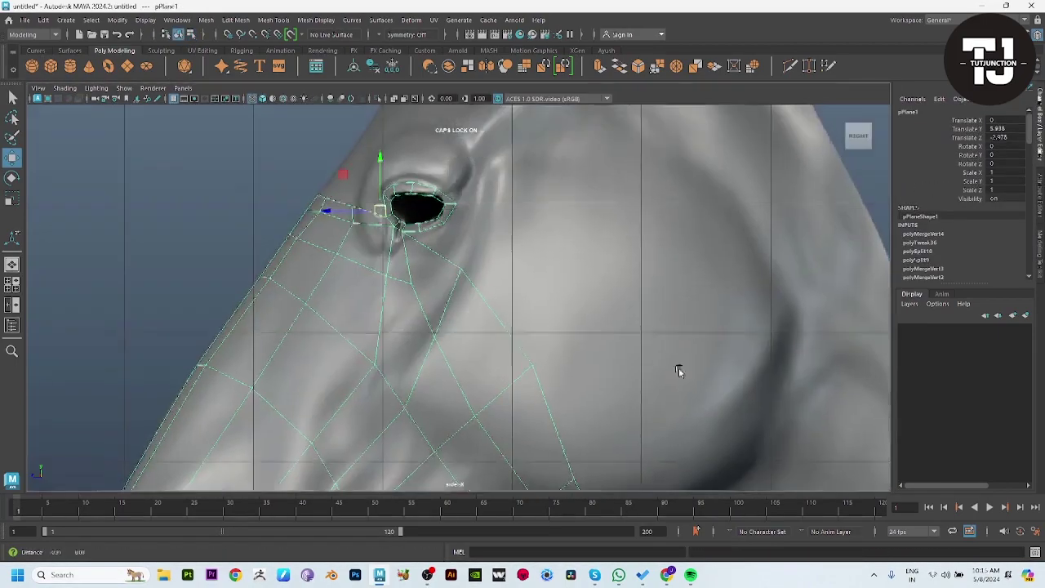
{"action": "middle_click_drag", "start_coordinate": [678, 371], "coordinate": [714, 483], "text": "alt"}
{"action": "left_click", "coordinate": [360, 310]}
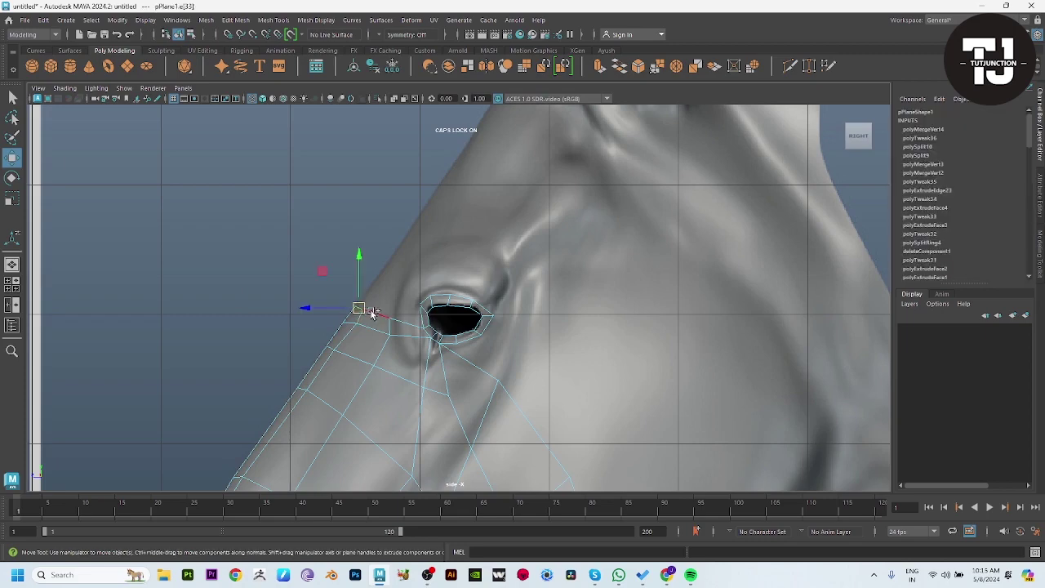
{"action": "mouse_move", "coordinate": [391, 292]}
{"action": "left_mouse_down", "text": "shift"}
{"action": "mouse_move", "coordinate": [399, 268]}
{"action": "mouse_move", "coordinate": [402, 294]}
{"action": "left_mouse_up", "text": "shift"}
In wireframe perspective, weld a stray vertex of the new strip into its neighbour
{"action": "key", "text": "space"}
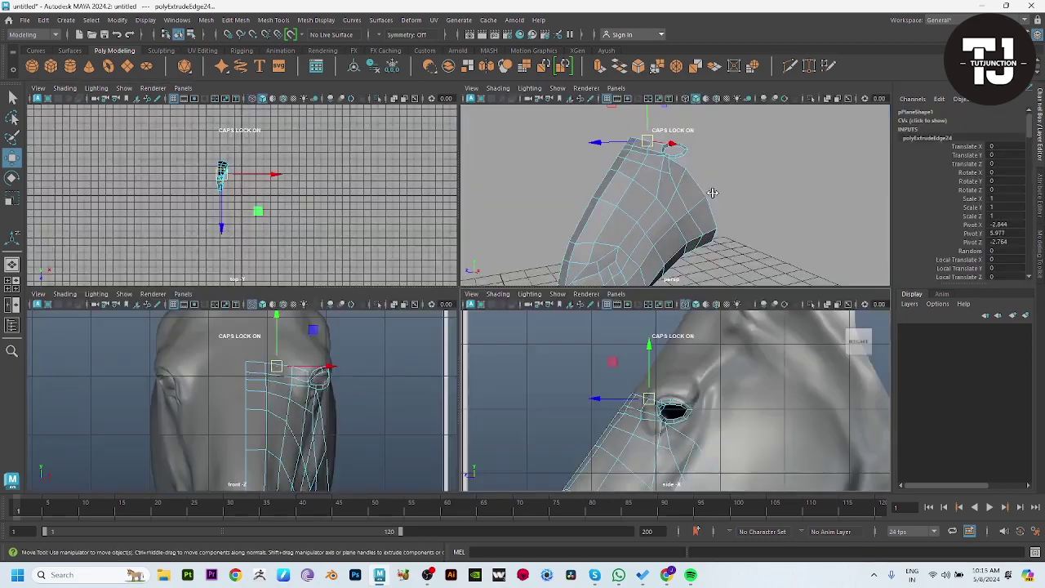
{"action": "key", "text": "space"}
{"action": "scroll", "coordinate": [618, 255], "scroll_direction": "up", "scroll_amount": 3}
{"action": "scroll", "coordinate": [474, 226], "scroll_direction": "up", "scroll_amount": 3}
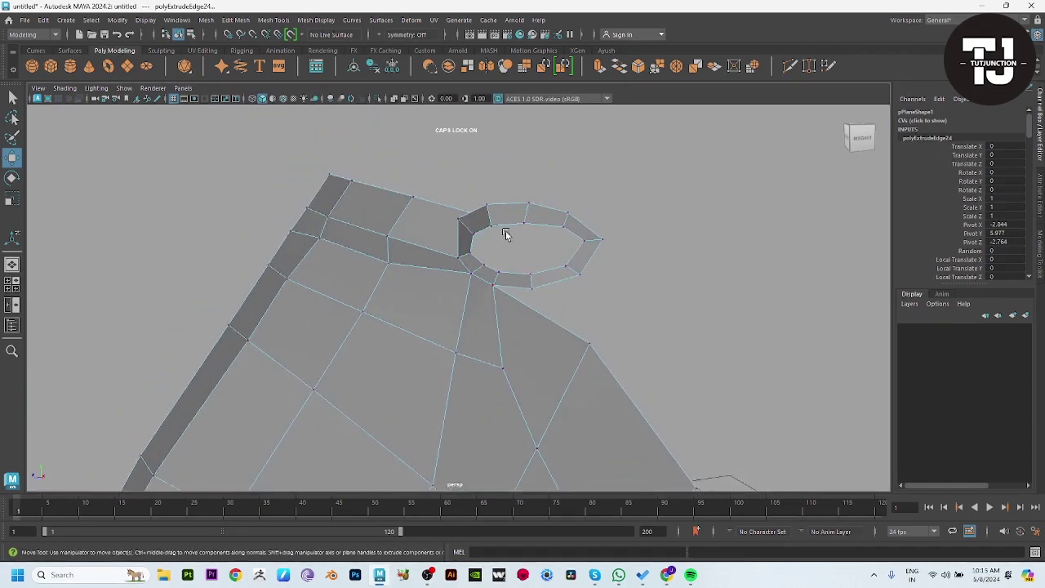
{"action": "key", "text": "4"}
{"action": "left_click", "coordinate": [486, 217]}
{"action": "left_click_drag", "start_coordinate": [486, 217], "coordinate": [469, 219]}
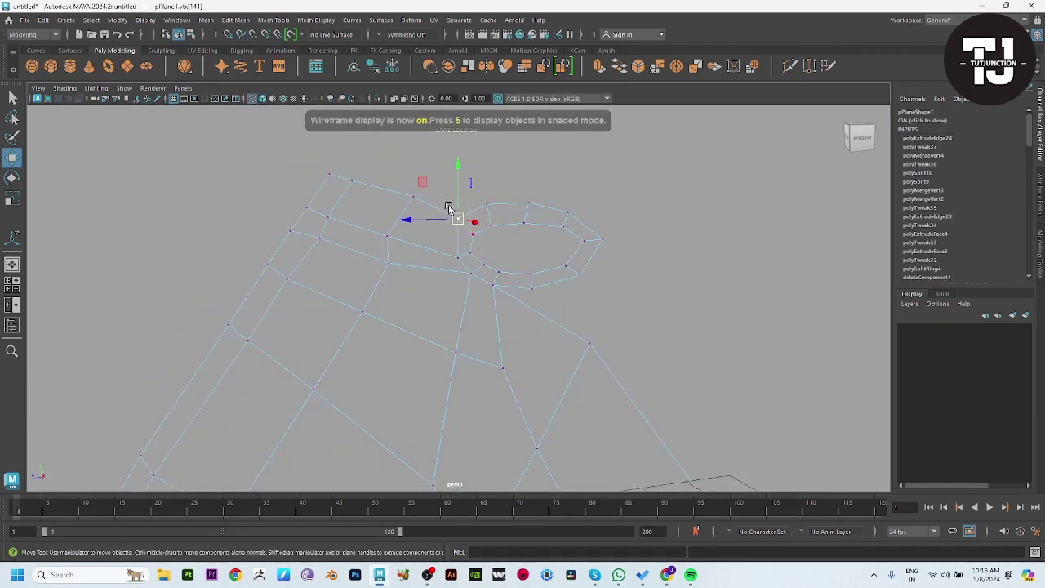
{"action": "right_click_drag", "start_coordinate": [474, 215], "coordinate": [481, 179], "text": "shift"}
Lower the new top-row vertices onto the forehead surface to even the row
{"action": "key", "text": "space"}
{"action": "key", "text": "space"}
{"action": "scroll", "coordinate": [380, 319], "scroll_direction": "down", "scroll_amount": 2}
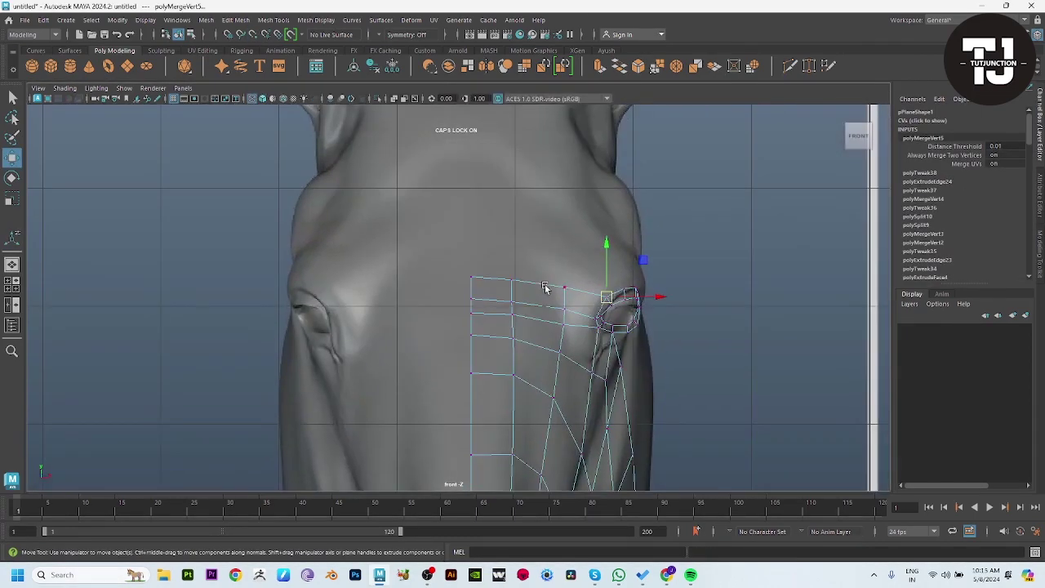
{"action": "left_click", "coordinate": [566, 287]}
{"action": "left_click_drag", "start_coordinate": [567, 288], "coordinate": [565, 311]}
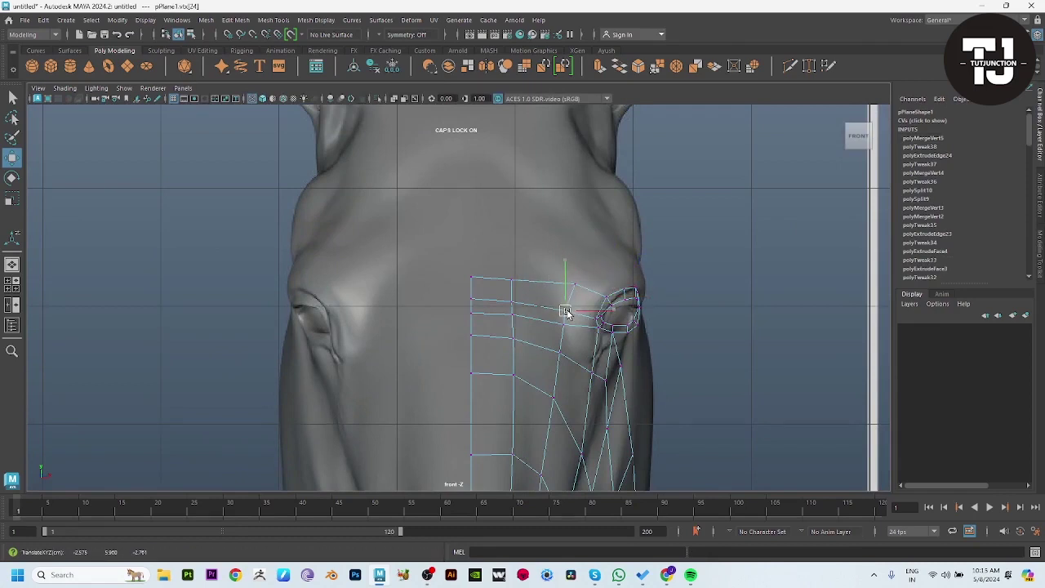
{"action": "left_click", "coordinate": [514, 279]}
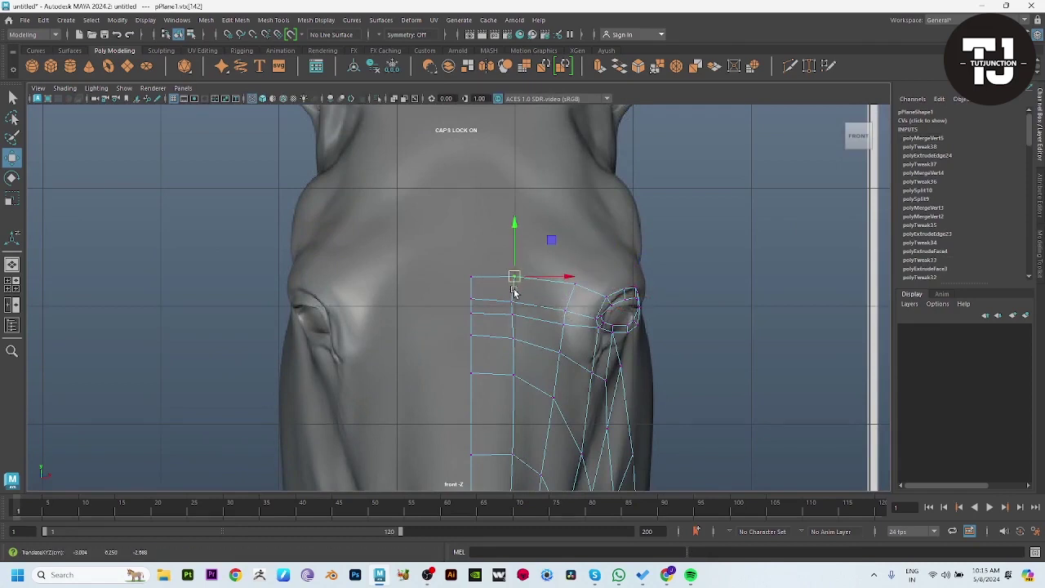
{"action": "left_click_drag", "start_coordinate": [513, 287], "coordinate": [532, 300]}
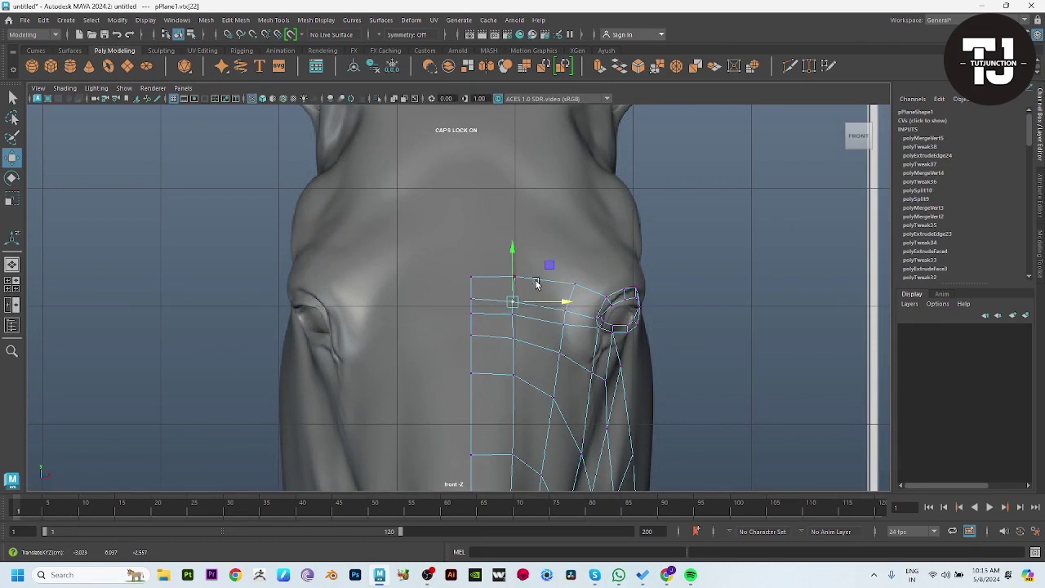
{"action": "left_click", "coordinate": [488, 269]}
Extrude the top border edge up toward the ears and place it on the head surface
{"action": "left_click_drag", "start_coordinate": [596, 287], "coordinate": [598, 287]}
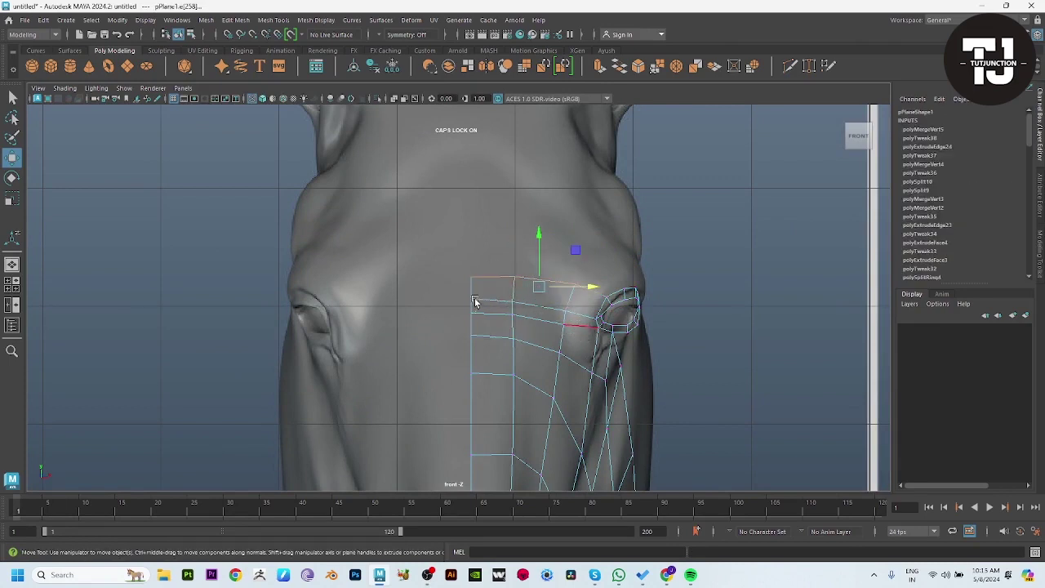
{"action": "left_click_drag", "start_coordinate": [540, 249], "coordinate": [544, 186], "text": "shift"}
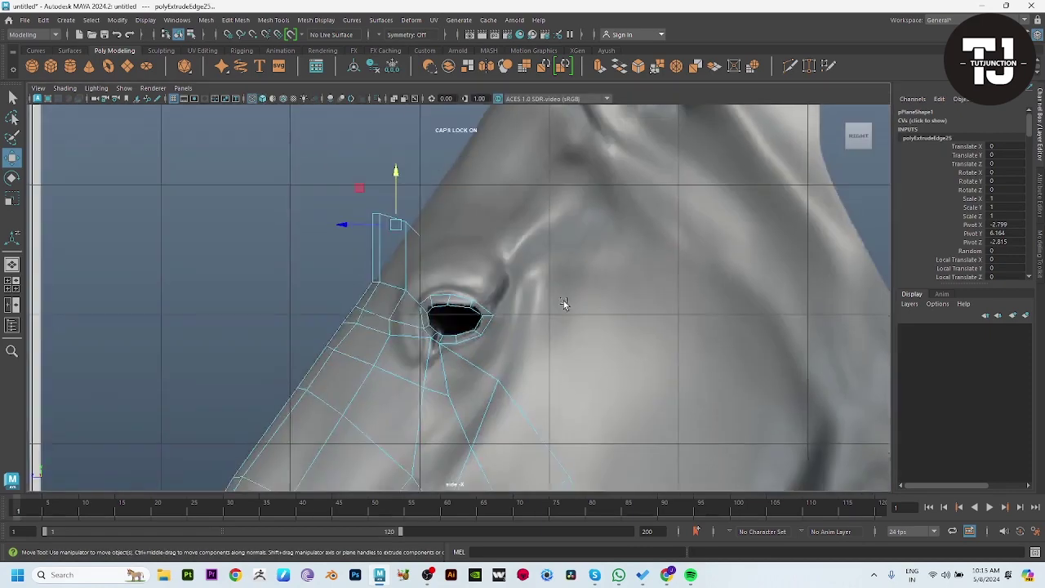
{"action": "left_click_drag", "start_coordinate": [423, 303], "coordinate": [468, 307]}
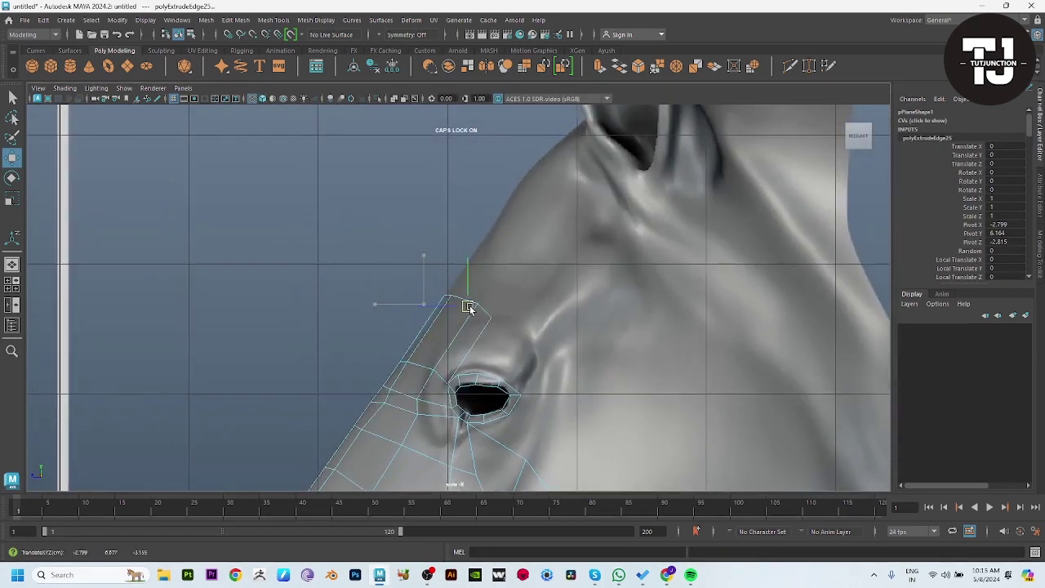
In front view, merge the new row's corner vertex into its neighbour
{"action": "key", "text": "space"}
{"action": "key", "text": "space"}
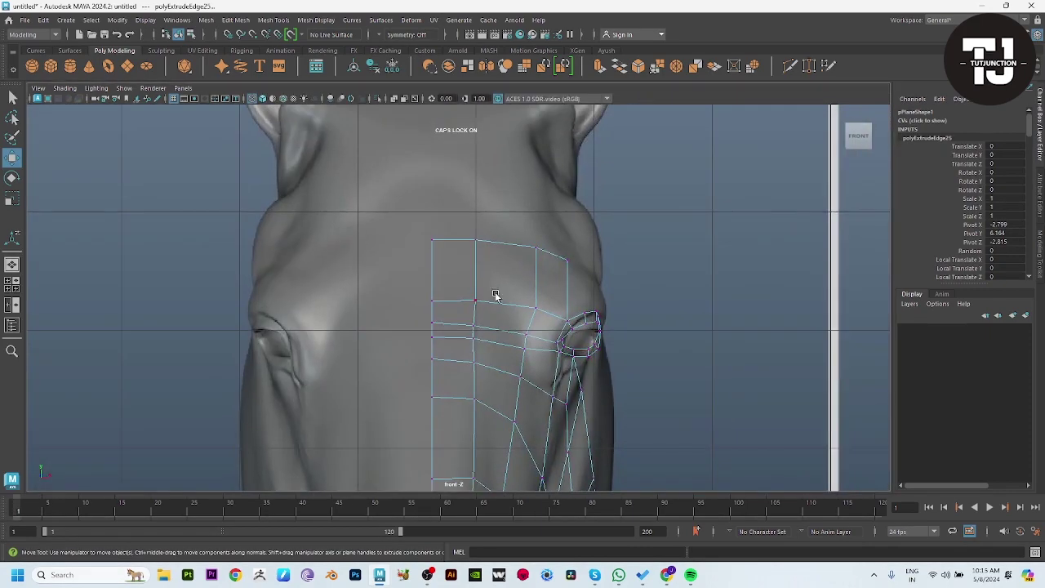
{"action": "key", "text": "F9"}
{"action": "left_click", "coordinate": [563, 257]}
{"action": "left_click_drag", "start_coordinate": [571, 258], "coordinate": [584, 314]}
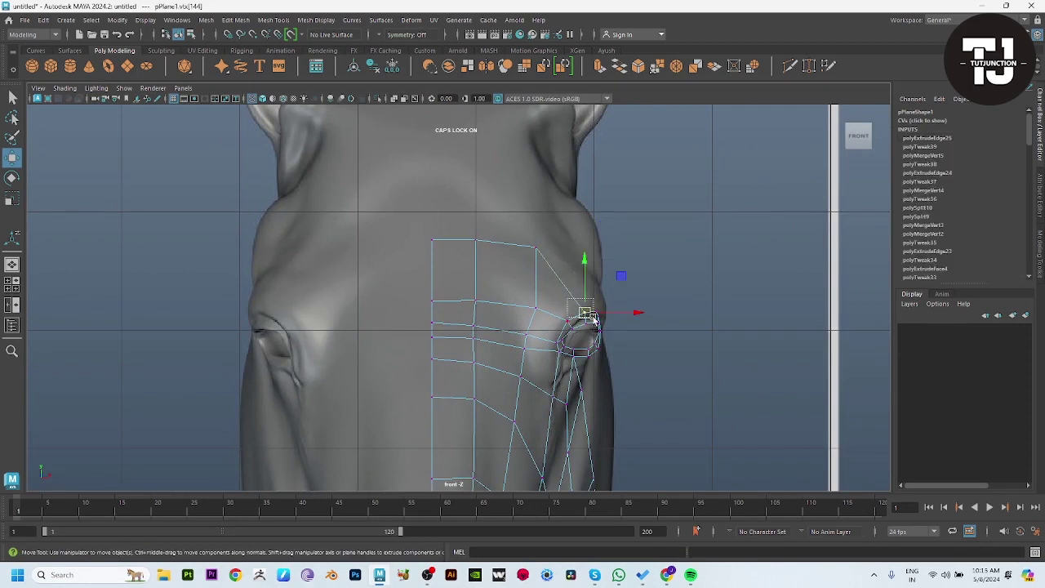
{"action": "right_click", "coordinate": [598, 264], "text": "shift"}
{"action": "left_click", "coordinate": [653, 246]}
Reposition the top-right and second-column top vertices, then pull the top vertex back onto the head in side view
{"action": "left_click", "coordinate": [535, 247]}
{"action": "left_click_drag", "start_coordinate": [536, 247], "coordinate": [557, 268]}
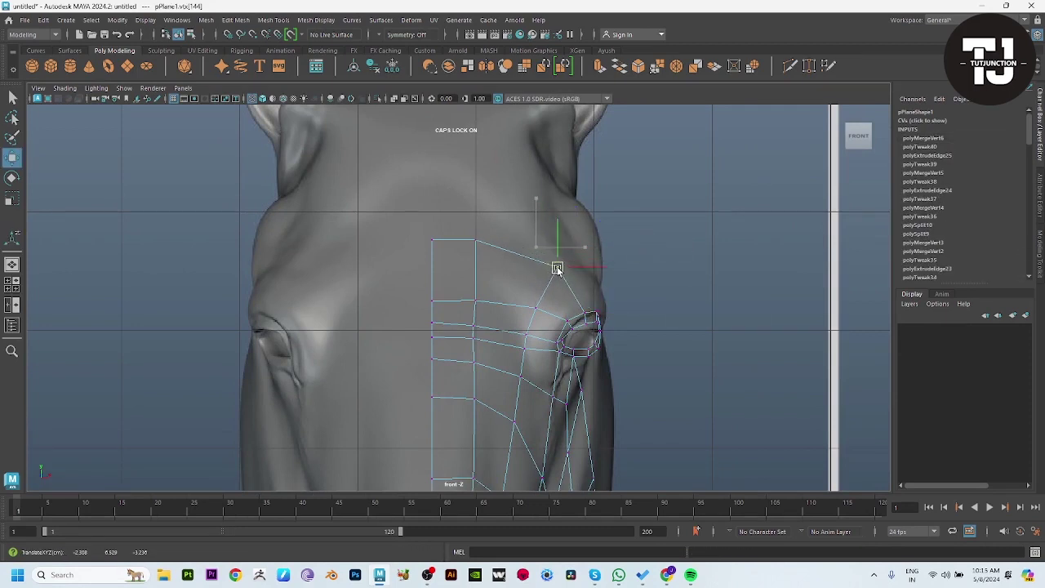
{"action": "left_click", "coordinate": [475, 240]}
{"action": "left_click_drag", "start_coordinate": [475, 240], "coordinate": [491, 241]}
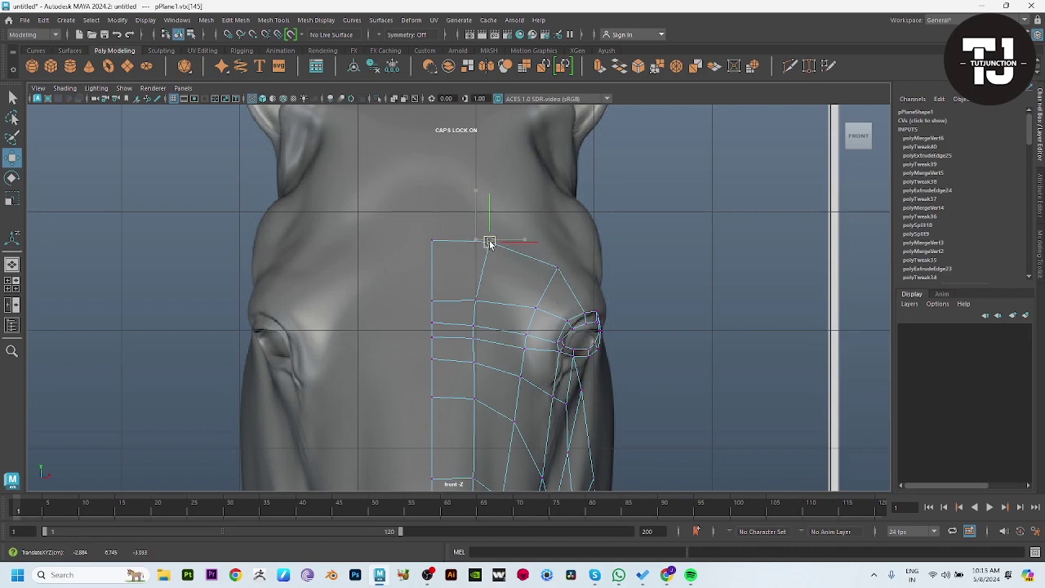
{"action": "key", "text": "space"}
{"action": "key", "text": "space"}
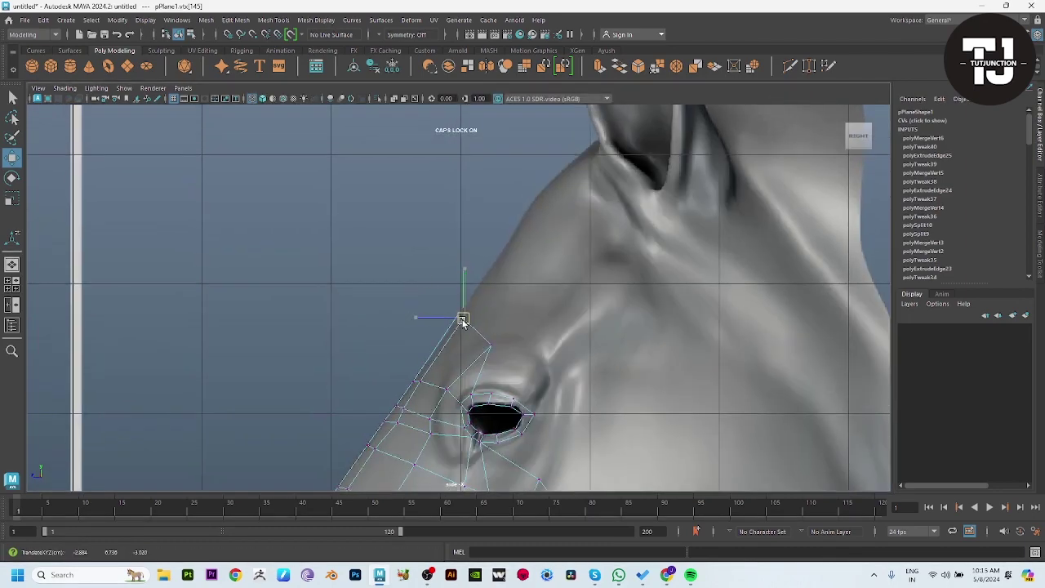
{"action": "left_click", "coordinate": [493, 346]}
{"action": "left_click_drag", "start_coordinate": [492, 346], "coordinate": [472, 345]}
{"action": "left_click", "coordinate": [460, 318]}
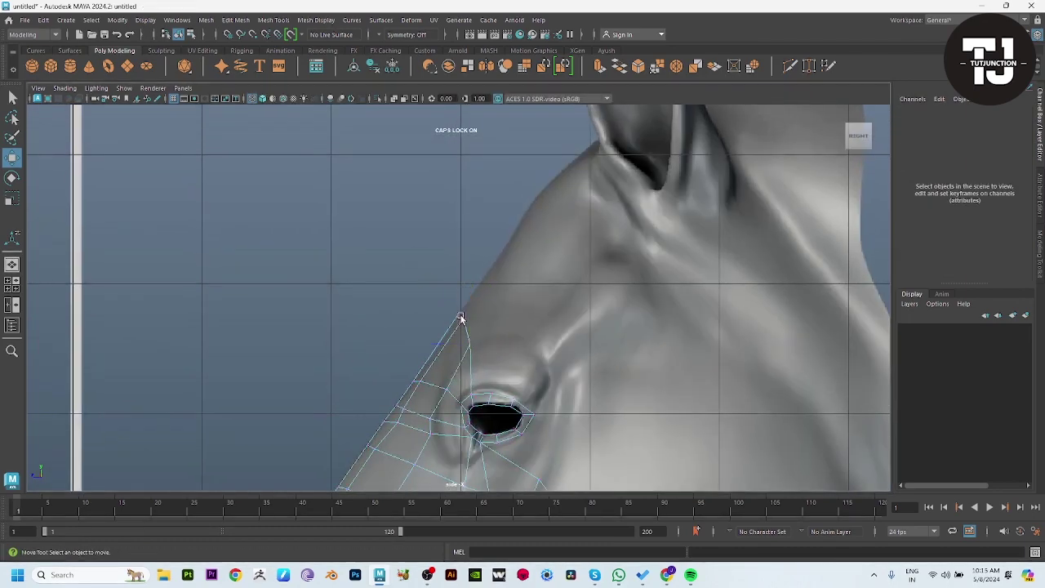
Extrude the top edge further up the forehead, undoing a sideways slide of it
{"action": "left_click", "coordinate": [462, 316]}
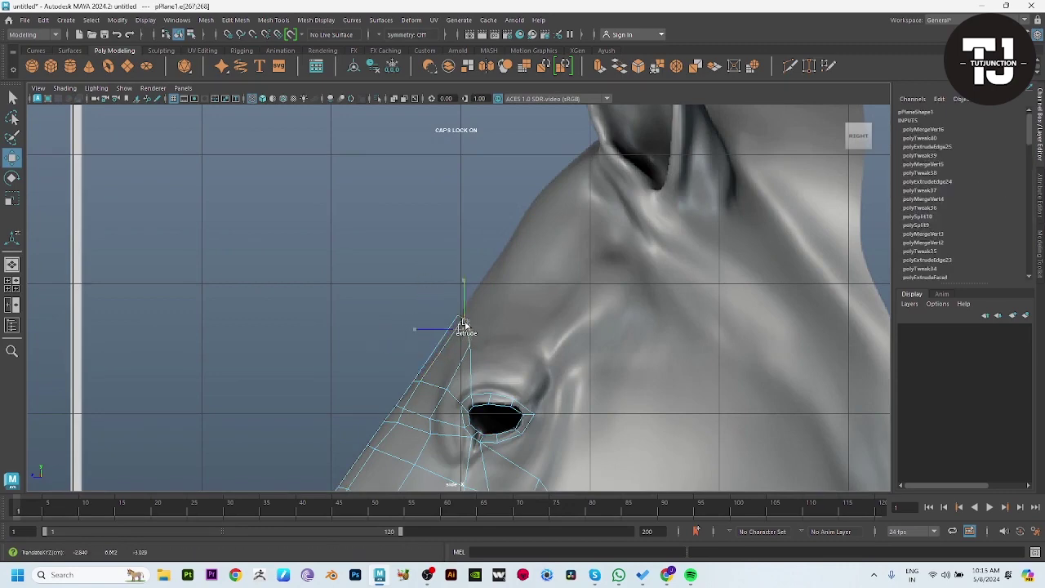
{"action": "left_click_drag", "start_coordinate": [464, 322], "coordinate": [510, 260], "text": "shift"}
{"action": "key", "text": "space"}
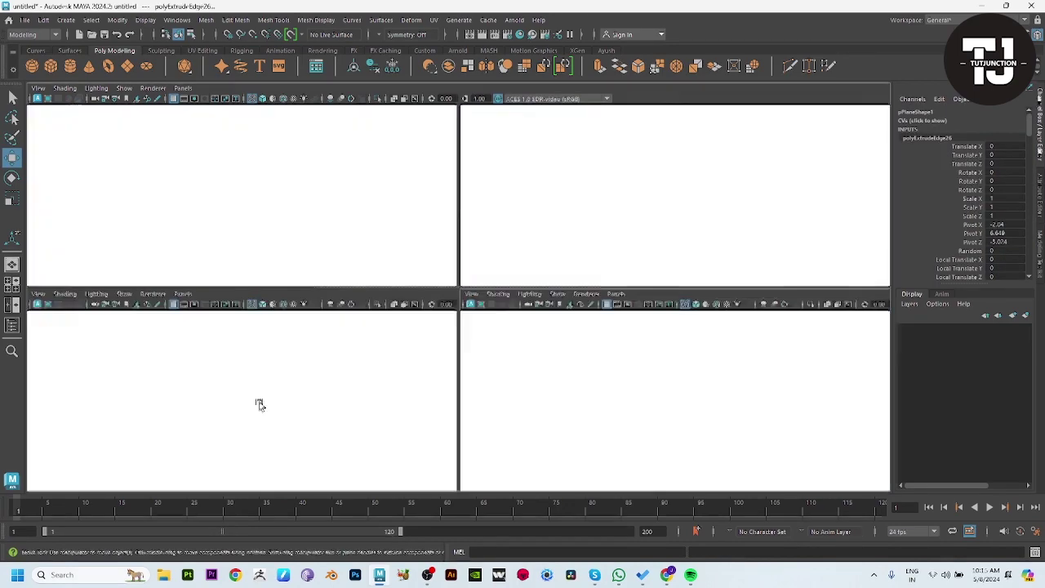
{"action": "key", "text": "space"}
{"action": "left_click_drag", "start_coordinate": [524, 225], "coordinate": [550, 253]}
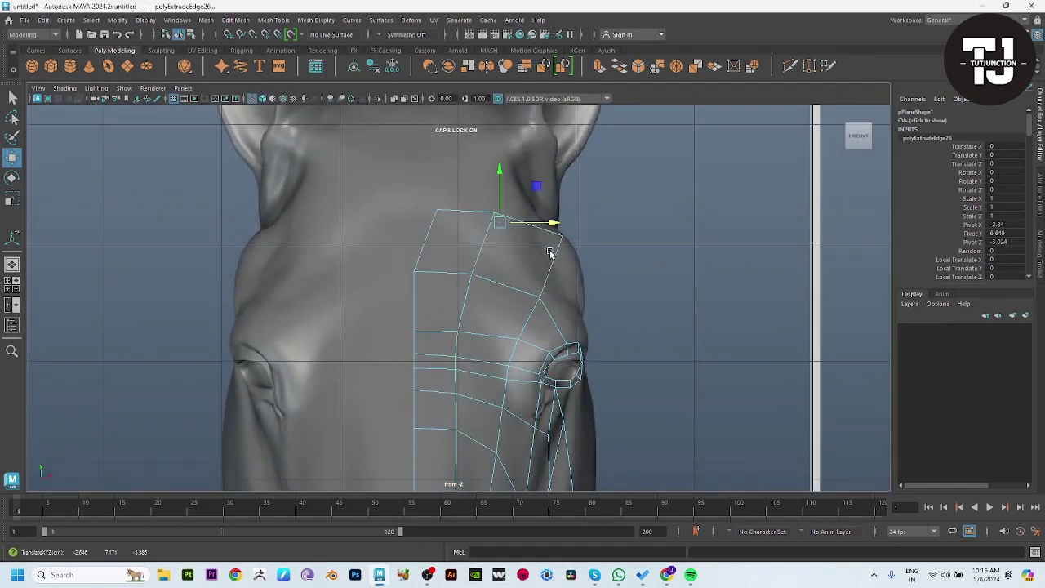
{"action": "key", "text": "ctrl+z"}
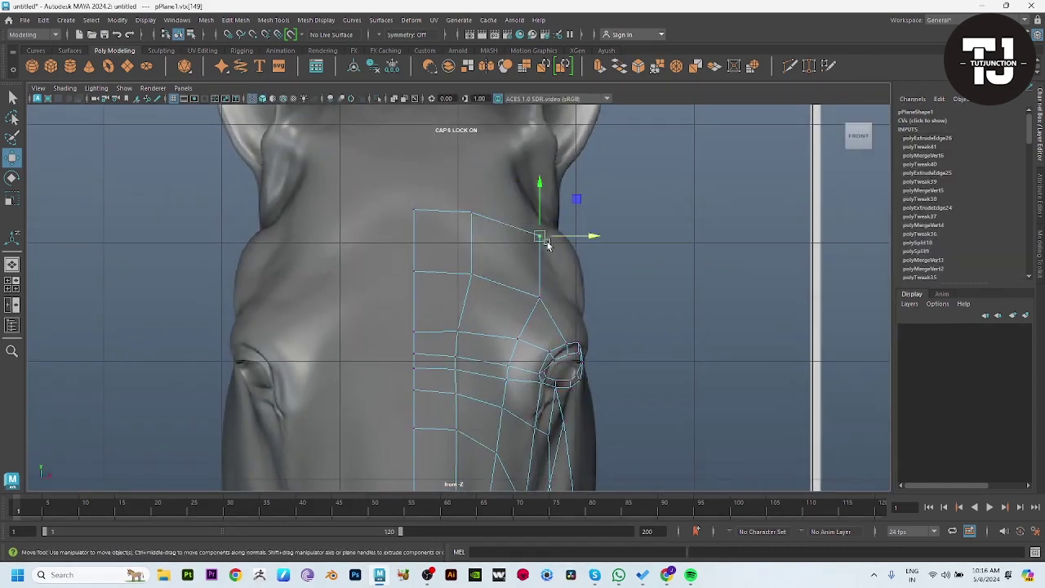
Shift the strip's top corner vertex right along the head and select the top edge in side view
{"action": "key", "text": "F9"}
{"action": "left_click", "coordinate": [539, 245]}
{"action": "left_click", "coordinate": [530, 297]}
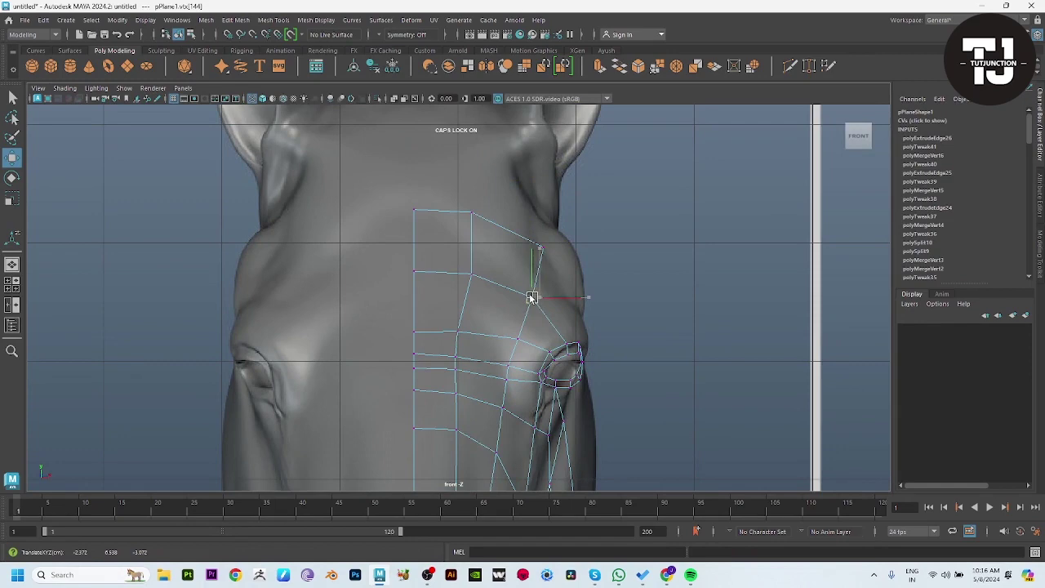
{"action": "left_click", "coordinate": [473, 275]}
{"action": "left_click_drag", "start_coordinate": [462, 206], "coordinate": [471, 219]}
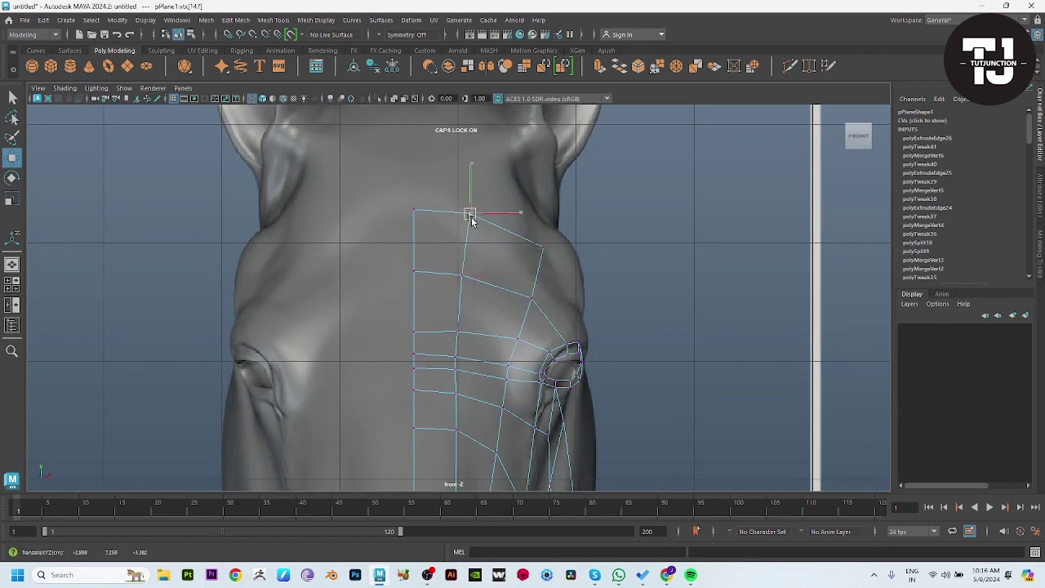
{"action": "left_click_drag", "start_coordinate": [579, 309], "coordinate": [501, 292]}
{"action": "right_click_drag", "start_coordinate": [480, 377], "coordinate": [482, 324]}
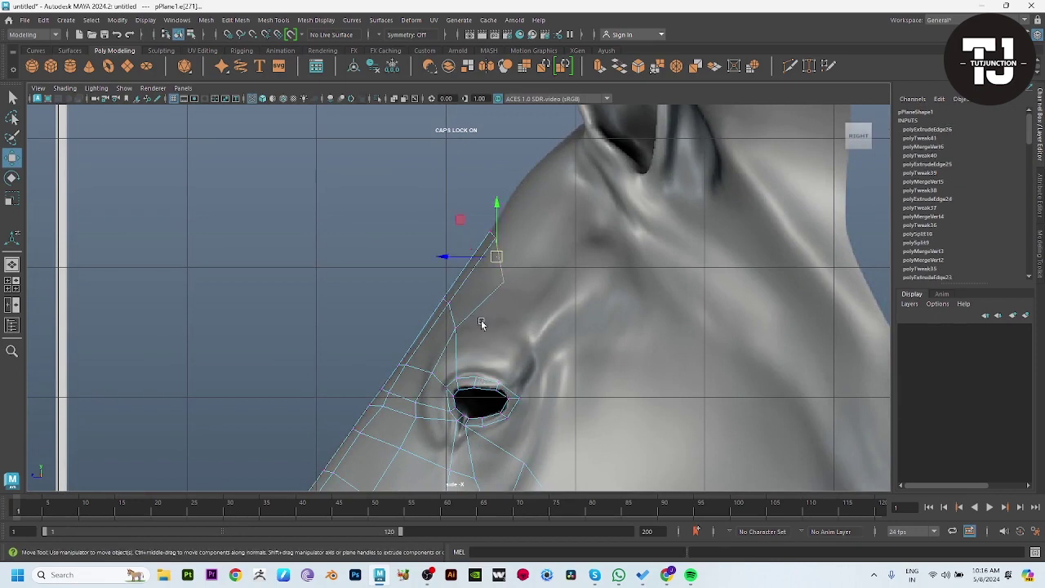
Insert an edge loop above the eye, extrude the edge upward and merge its vertex into the neighbour
{"action": "right_click_drag", "start_coordinate": [529, 259], "coordinate": [482, 282], "text": "shift"}
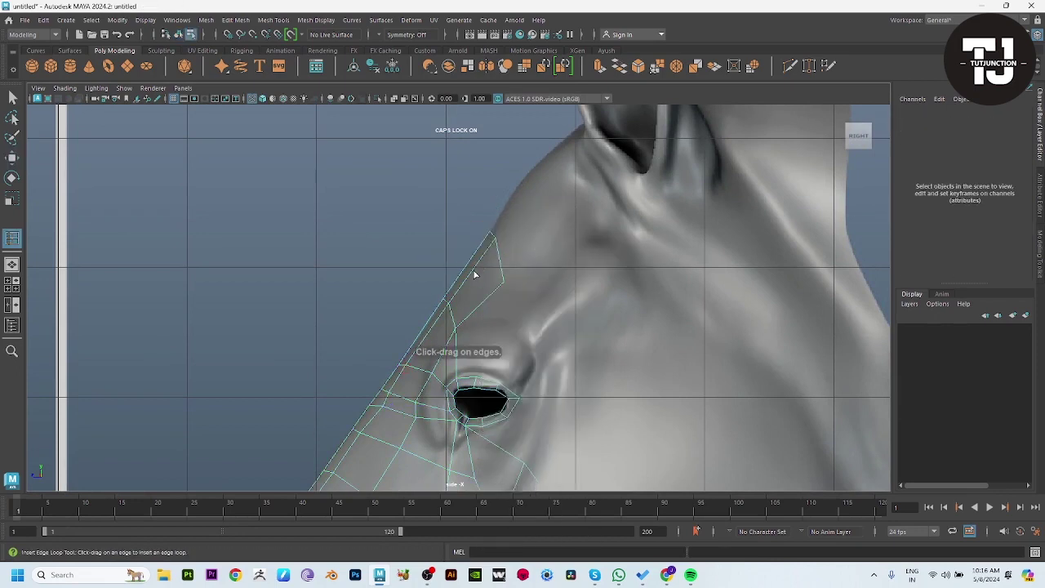
{"action": "left_click", "coordinate": [475, 274]}
{"action": "key", "text": "w"}
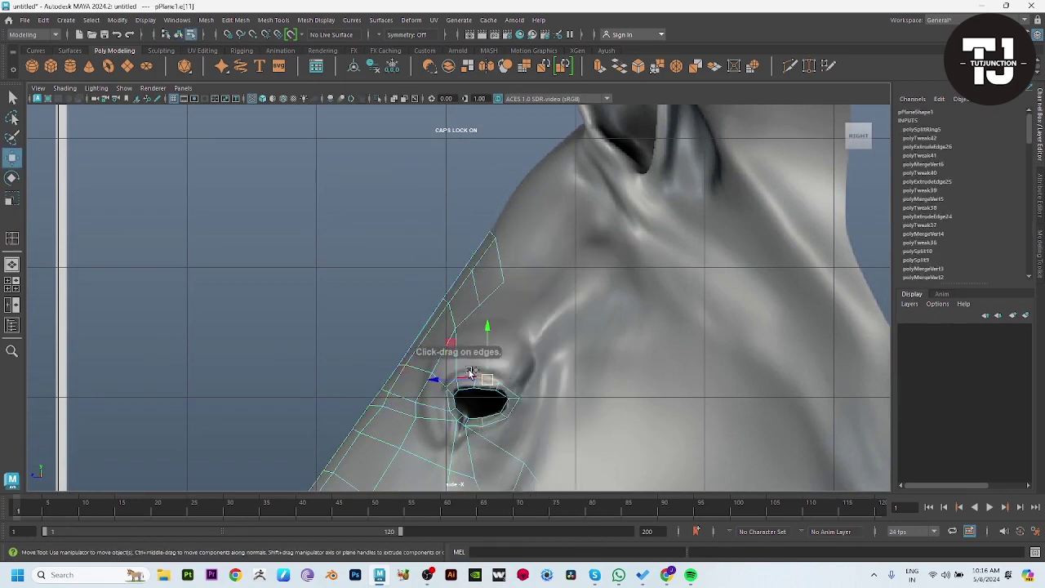
{"action": "left_click_drag", "start_coordinate": [471, 373], "coordinate": [494, 361], "text": "shift"}
{"action": "left_click", "coordinate": [477, 358]}
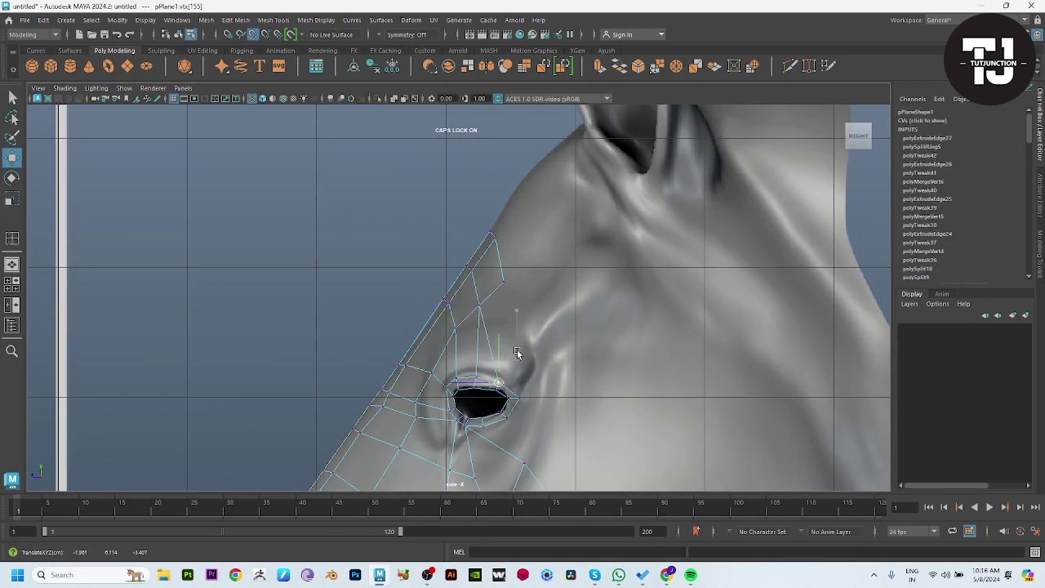
{"action": "left_click_drag", "start_coordinate": [514, 356], "coordinate": [499, 277]}
{"action": "left_click", "coordinate": [447, 277], "text": "shift"}
{"action": "right_click_drag", "start_coordinate": [448, 277], "coordinate": [523, 235], "text": "shift"}
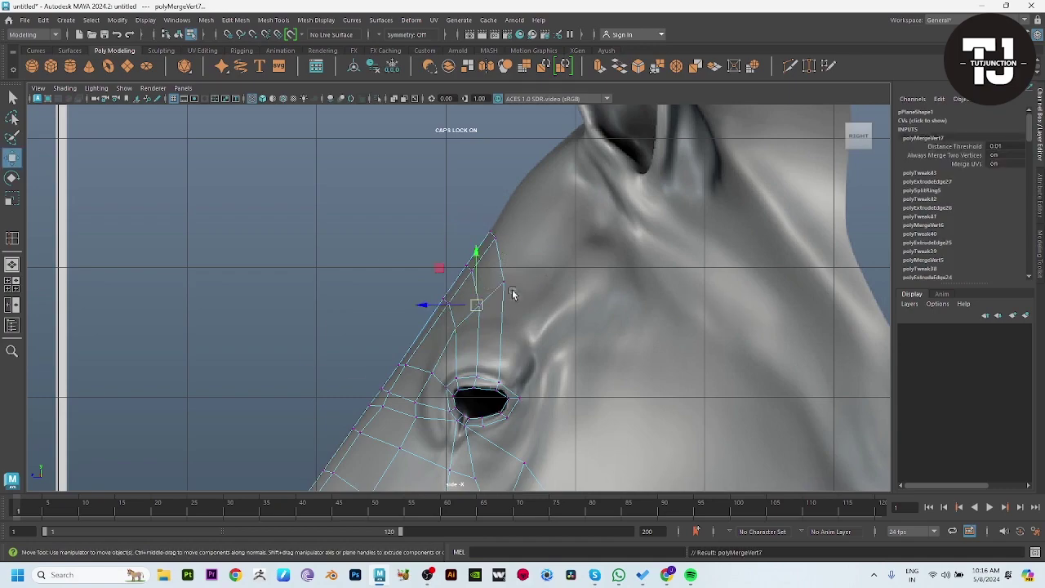
{"action": "key", "text": "space"}
{"action": "key", "text": "space"}
{"action": "key", "text": "space"}
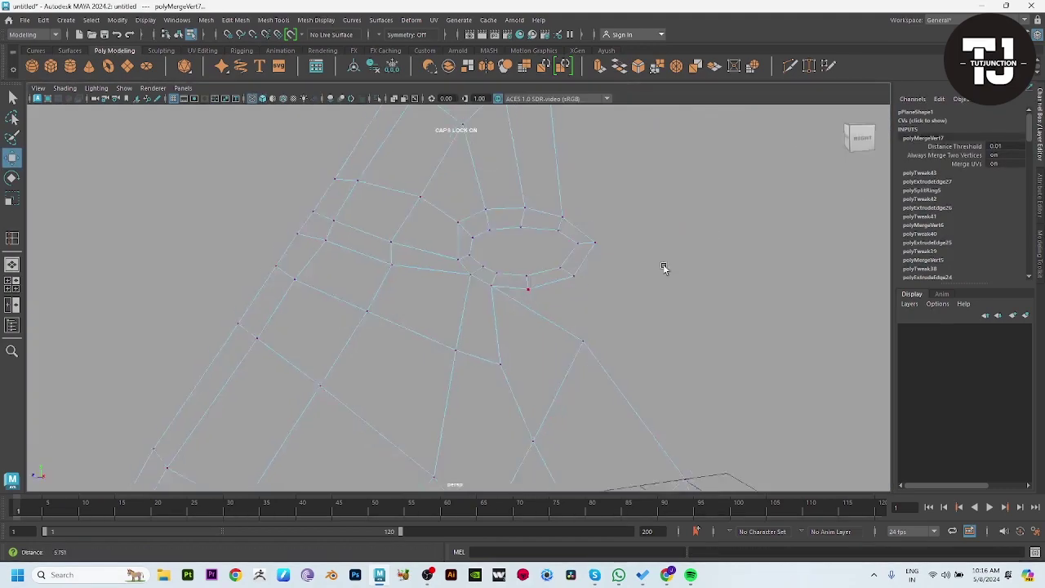
Orbit around the mesh with smooth shading on to inspect the result
{"action": "mouse_move", "coordinate": [664, 268]}
{"action": "left_mouse_down", "text": "alt"}
{"action": "mouse_move", "coordinate": [383, 276]}
{"action": "mouse_move", "coordinate": [574, 323]}
{"action": "mouse_move", "coordinate": [632, 278]}
{"action": "mouse_move", "coordinate": [676, 342]}
{"action": "mouse_move", "coordinate": [491, 328]}
{"action": "mouse_move", "coordinate": [575, 303]}
{"action": "mouse_move", "coordinate": [611, 318]}
{"action": "mouse_move", "coordinate": [599, 357]}
{"action": "mouse_move", "coordinate": [485, 339]}
{"action": "left_mouse_up", "text": "alt"}
{"action": "key", "text": "5"}
{"action": "key", "text": "3"}
{"action": "left_click", "coordinate": [632, 277]}
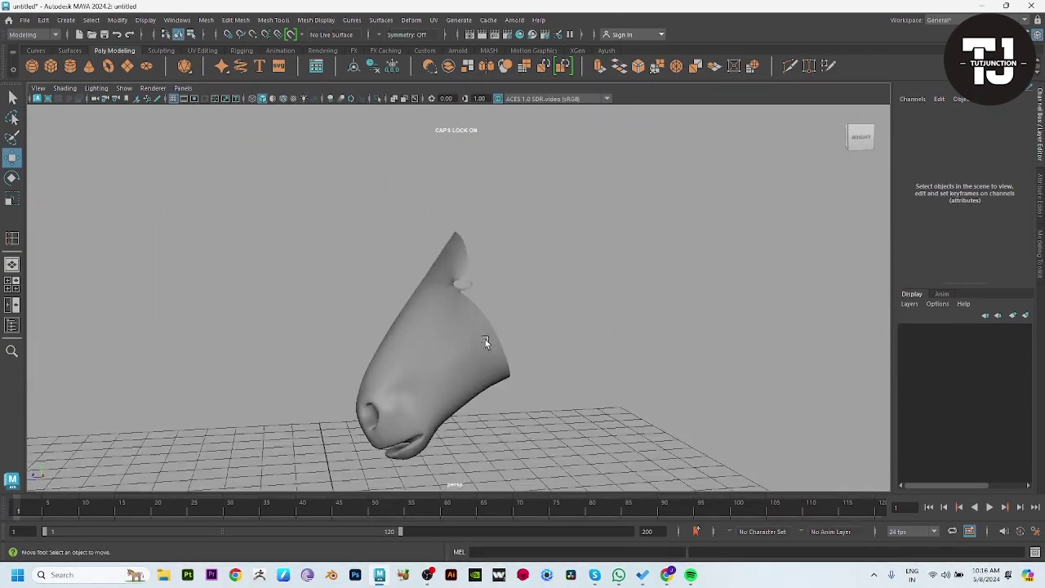
{"action": "left_click", "coordinate": [485, 339]}
{"action": "mouse_move", "coordinate": [560, 333]}
{"action": "left_mouse_down", "text": "alt"}
{"action": "mouse_move", "coordinate": [519, 331]}
{"action": "mouse_move", "coordinate": [473, 303]}
{"action": "mouse_move", "coordinate": [556, 343]}
{"action": "mouse_move", "coordinate": [514, 357]}
{"action": "mouse_move", "coordinate": [690, 262]}
{"action": "left_mouse_up", "text": "alt"}
{"action": "key", "text": "space"}
Extrude the strip's top edge upward toward the ear in the side view
{"action": "left_click_drag", "start_coordinate": [746, 397], "coordinate": [485, 310]}
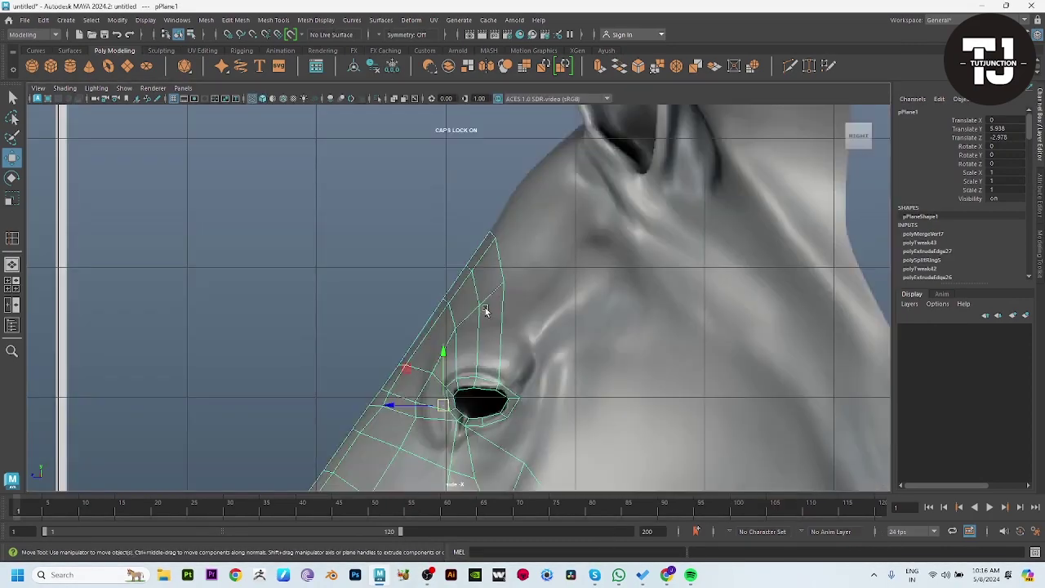
{"action": "key", "text": "F10"}
{"action": "left_click", "coordinate": [494, 245]}
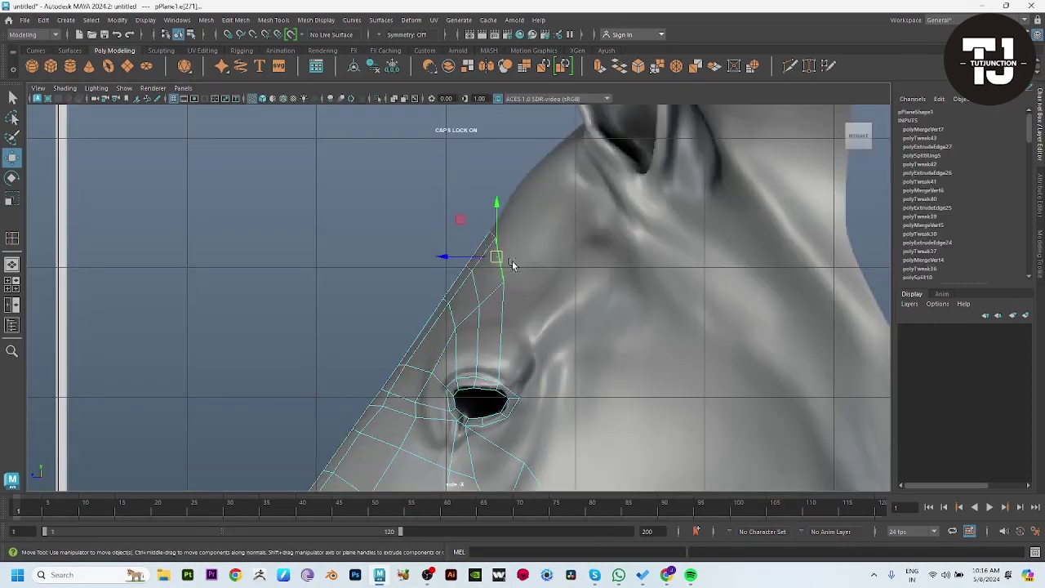
{"action": "left_click_drag", "start_coordinate": [498, 237], "coordinate": [591, 150], "text": "shift"}
{"action": "key", "text": "F9"}
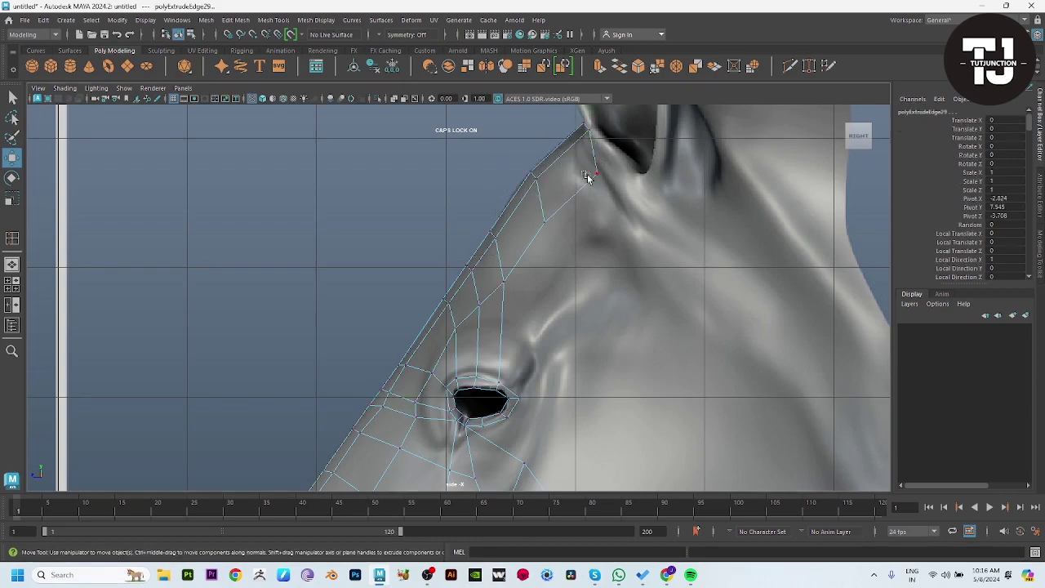
{"action": "left_click", "coordinate": [591, 152]}
In the front view, position the new top vertices along the forehead toward the ear
{"action": "key", "text": "space"}
{"action": "left_click_drag", "start_coordinate": [268, 361], "coordinate": [369, 338]}
{"action": "middle_click_drag", "start_coordinate": [369, 337], "coordinate": [369, 422], "text": "alt"}
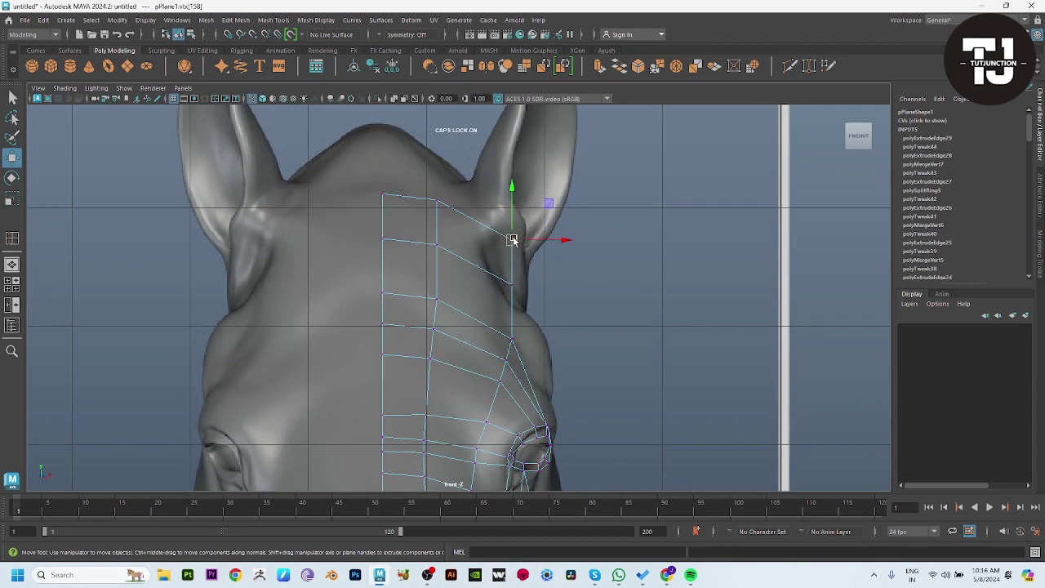
{"action": "left_click_drag", "start_coordinate": [512, 239], "coordinate": [469, 212]}
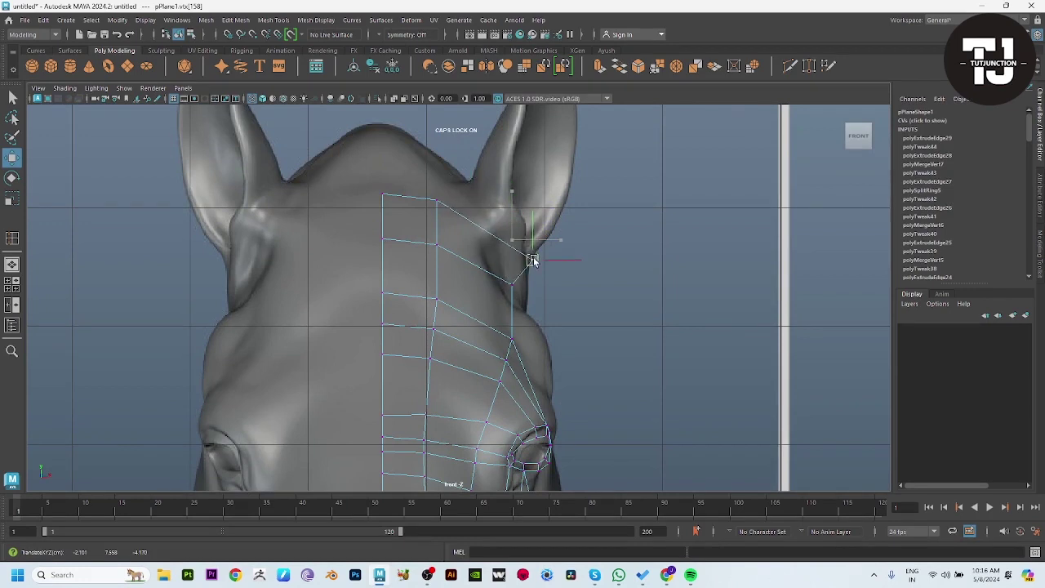
{"action": "left_click_drag", "start_coordinate": [468, 212], "coordinate": [519, 291]}
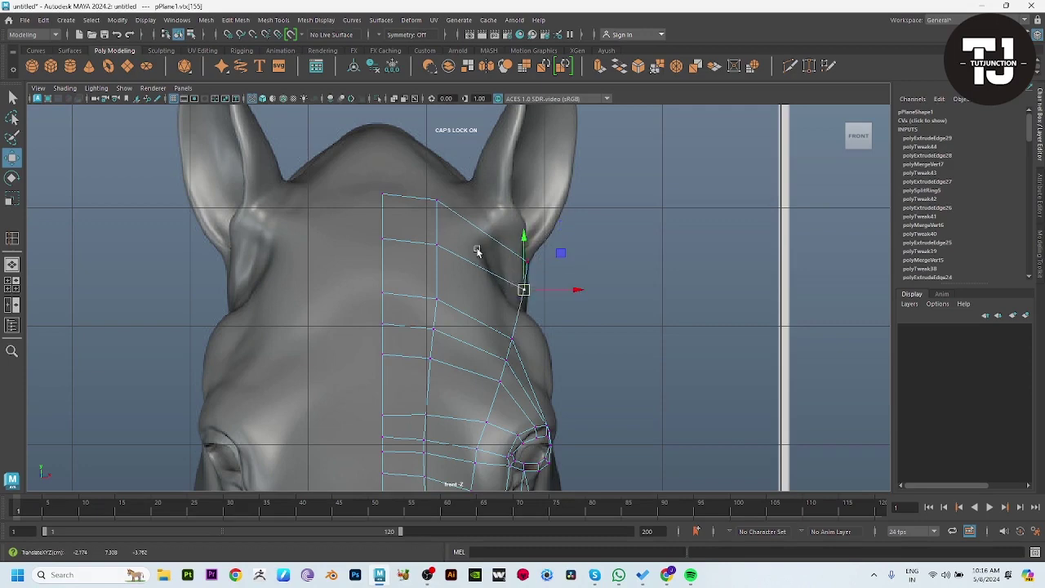
{"action": "left_click_drag", "start_coordinate": [437, 197], "coordinate": [454, 199]}
{"action": "left_click_drag", "start_coordinate": [438, 243], "coordinate": [447, 246]}
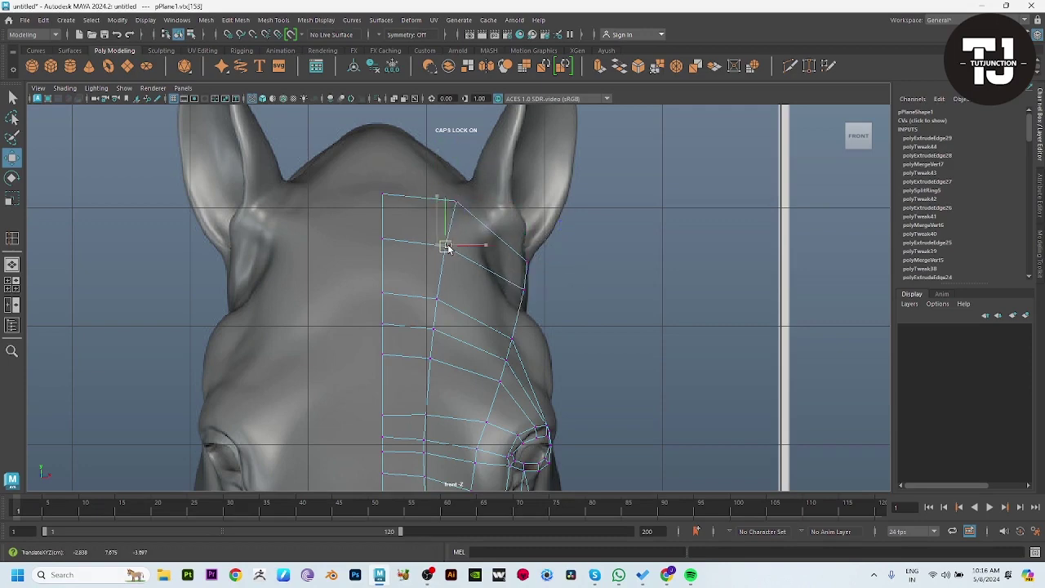
In the side view, move vertices onto the ear base and along the cheek
{"action": "key", "text": "space"}
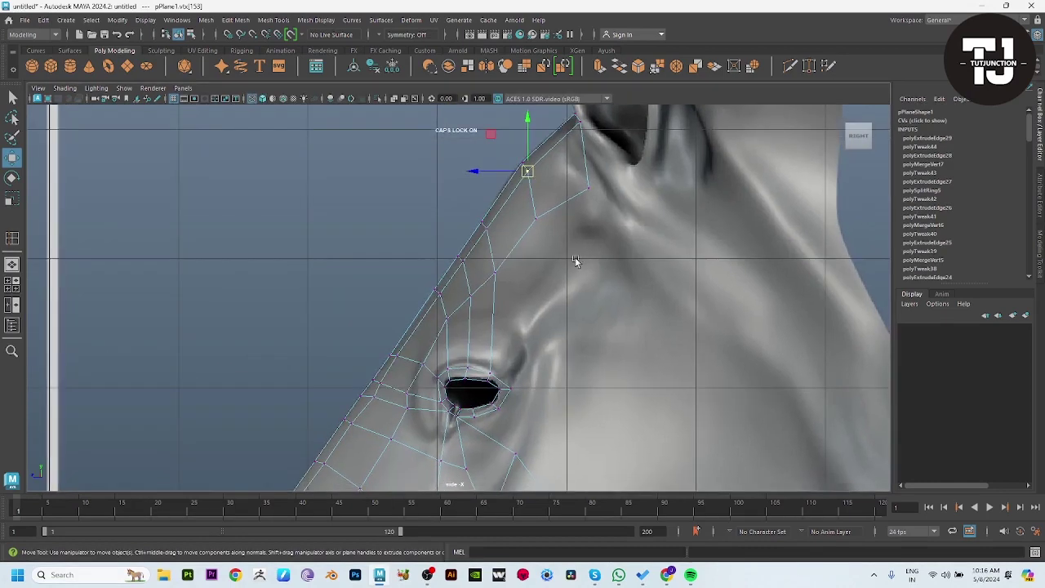
{"action": "left_click", "coordinate": [594, 200]}
{"action": "left_click", "coordinate": [588, 196]}
{"action": "left_click_drag", "start_coordinate": [593, 194], "coordinate": [604, 196]}
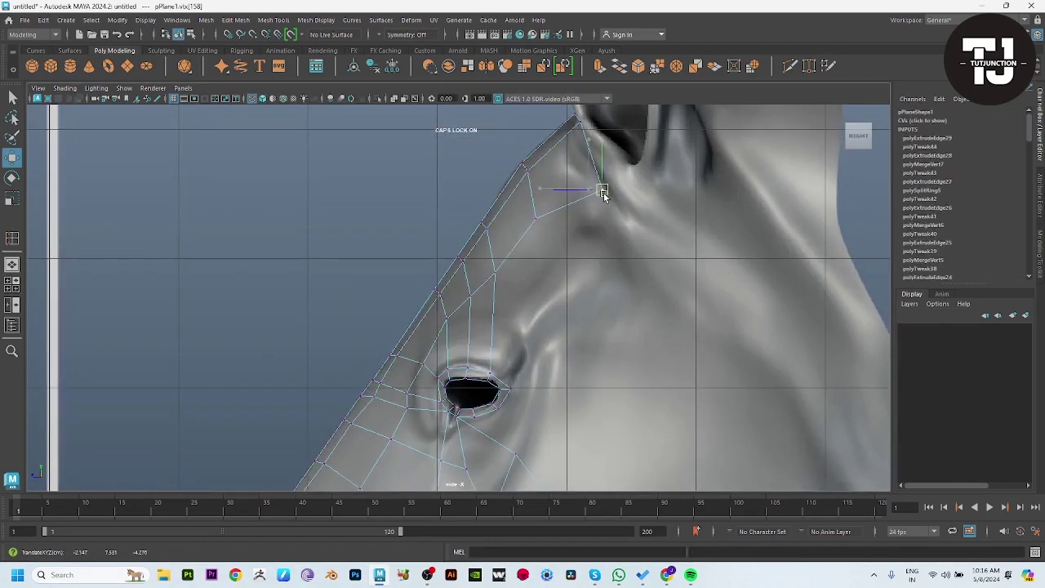
{"action": "left_click", "coordinate": [536, 218]}
{"action": "left_click_drag", "start_coordinate": [536, 217], "coordinate": [549, 220]}
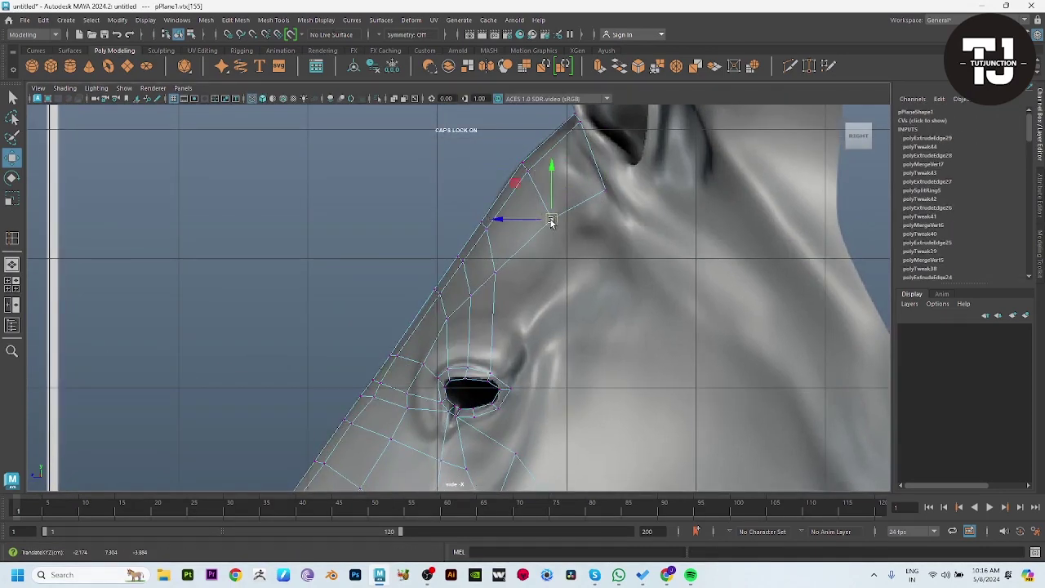
Extrude the vertical edge above the eye rightward and snap its top vertex onto its neighbour
{"action": "key", "text": "F10"}
{"action": "left_click", "coordinate": [492, 348]}
{"action": "left_click_drag", "start_coordinate": [492, 324], "coordinate": [526, 325], "text": "shift"}
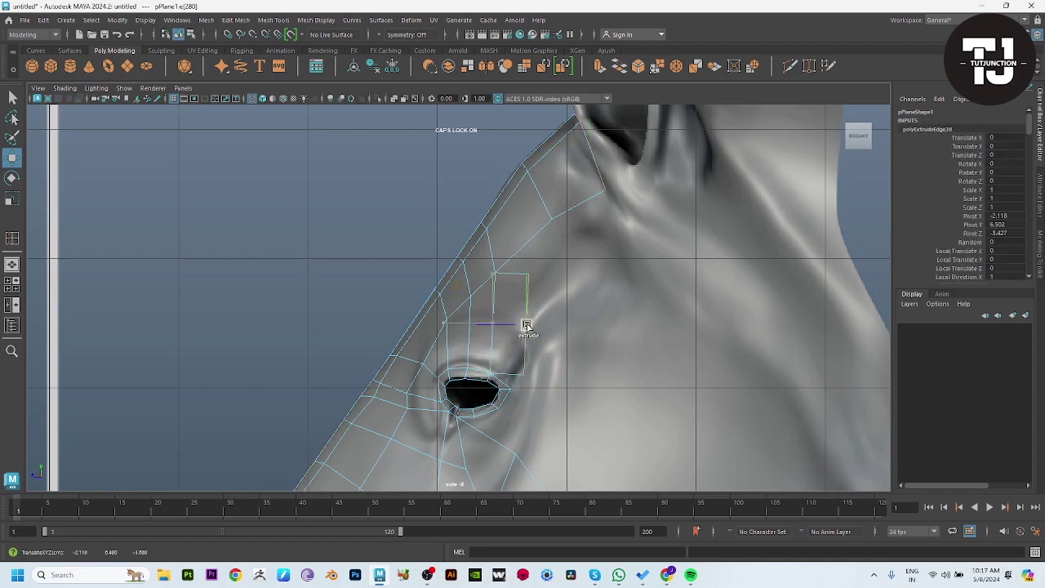
{"action": "key", "text": "F9"}
{"action": "left_click", "coordinate": [527, 278]}
{"action": "left_click_drag", "start_coordinate": [529, 275], "coordinate": [550, 220]}
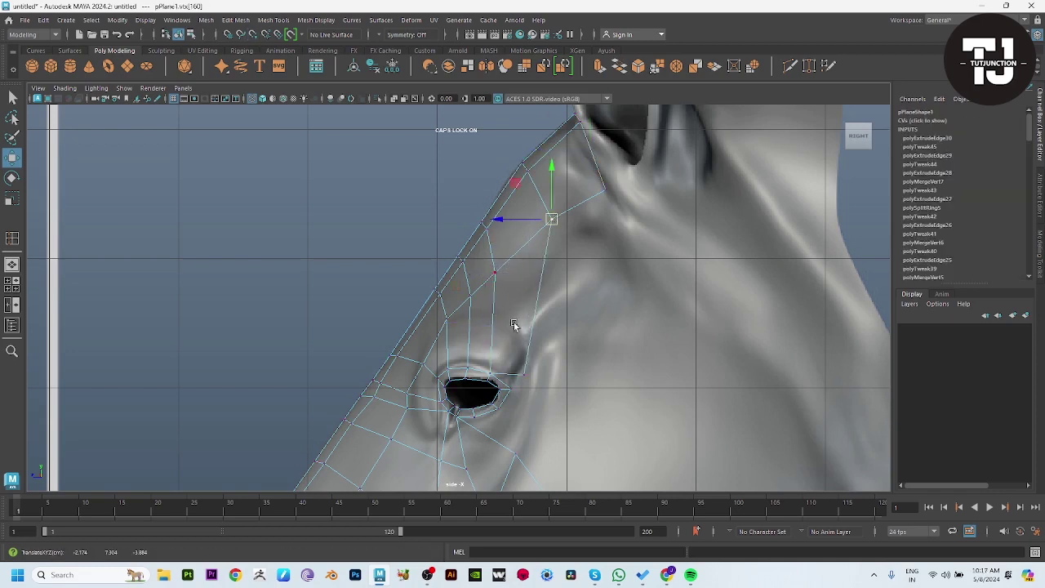
Merge the nearby vertex into the eye-corner vertex
{"action": "left_click", "coordinate": [531, 374]}
{"action": "left_click", "coordinate": [521, 364]}
{"action": "left_click", "coordinate": [524, 372]}
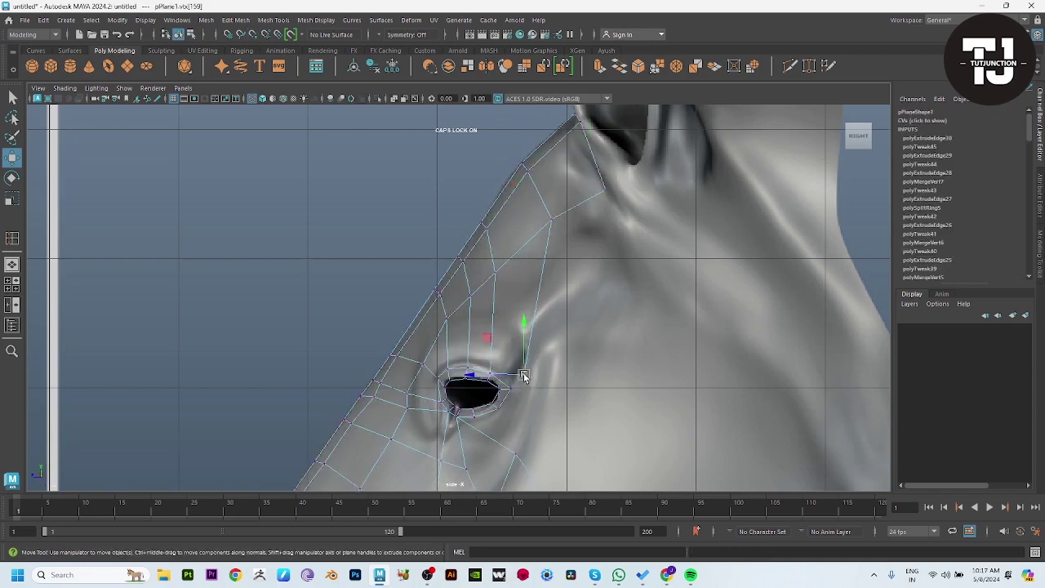
{"action": "left_click", "coordinate": [510, 385]}
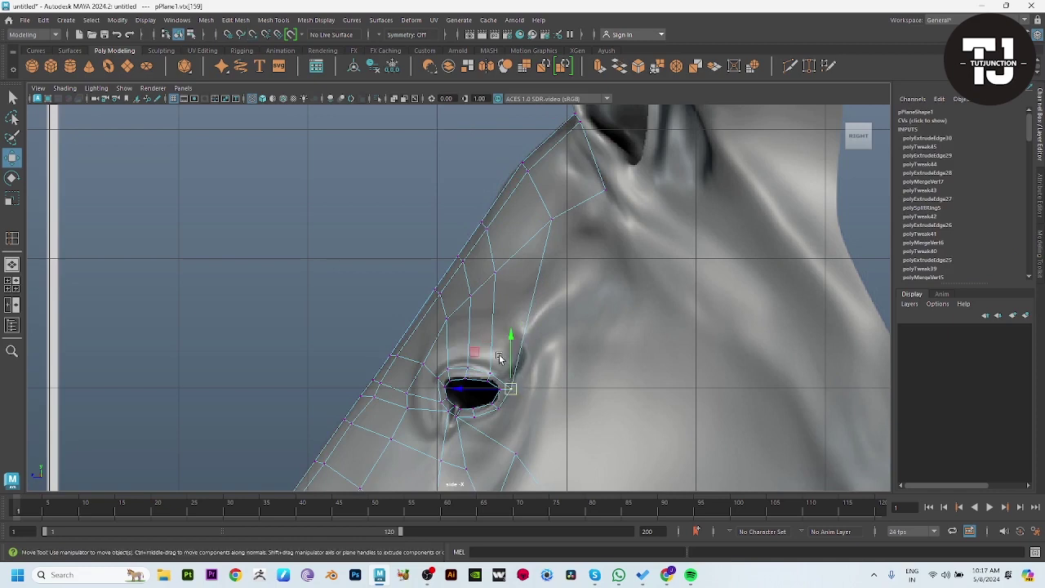
{"action": "left_click_drag", "start_coordinate": [525, 203], "coordinate": [567, 239], "text": "shift"}
{"action": "right_click_drag", "start_coordinate": [571, 198], "coordinate": [626, 178], "text": "shift"}
Extrude the eye-corner edge out to the right and select its new vertex
{"action": "middle_click_drag", "start_coordinate": [572, 353], "coordinate": [589, 292], "text": "alt"}
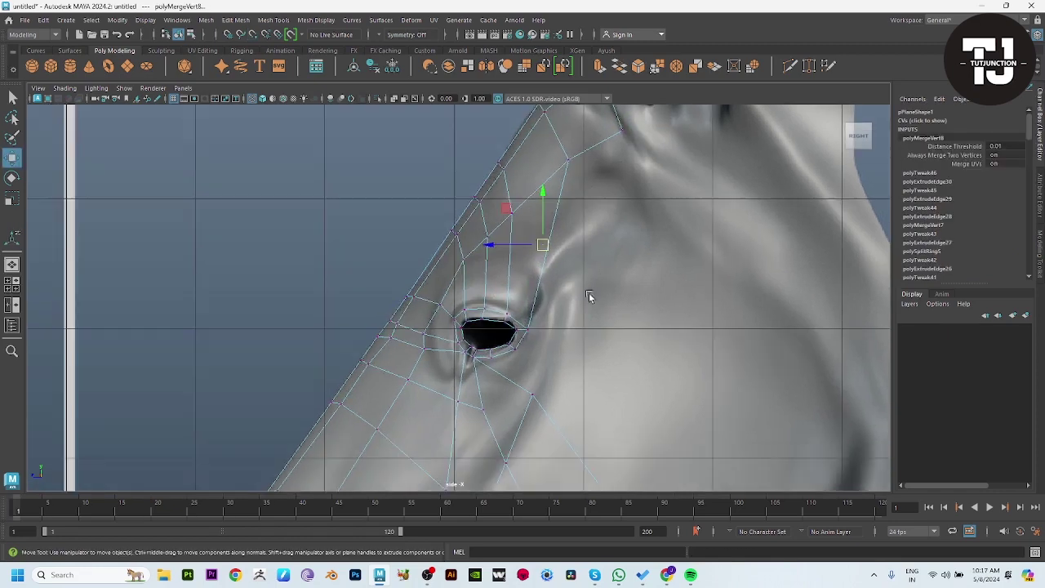
{"action": "key", "text": "F10"}
{"action": "left_click", "coordinate": [528, 340]}
{"action": "left_click_drag", "start_coordinate": [529, 341], "coordinate": [565, 354], "text": "shift"}
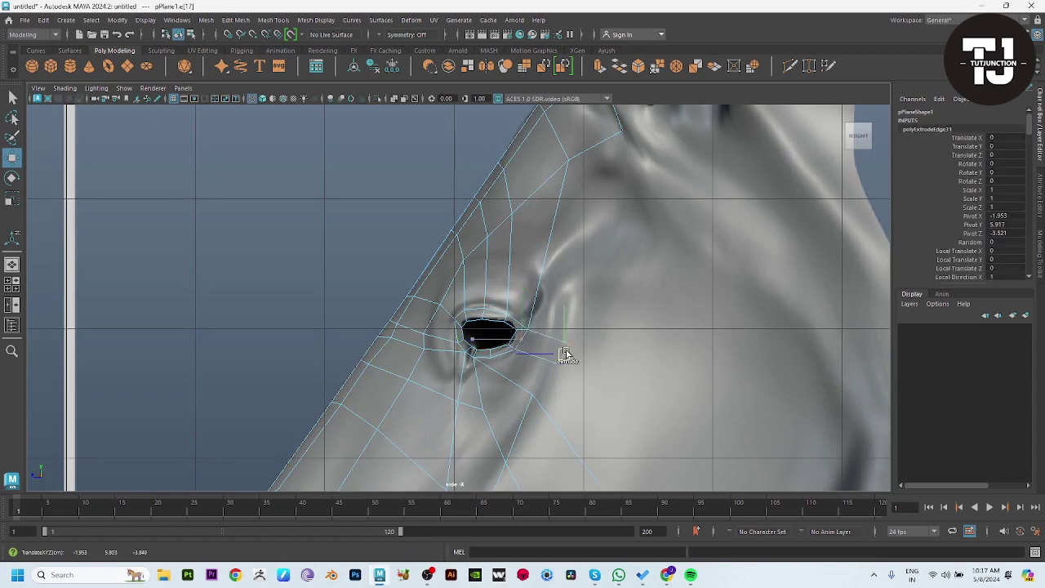
{"action": "key", "text": "F9"}
{"action": "left_click", "coordinate": [569, 349]}
Nudge the selected vertex slightly right in the front view
{"action": "key", "text": "space"}
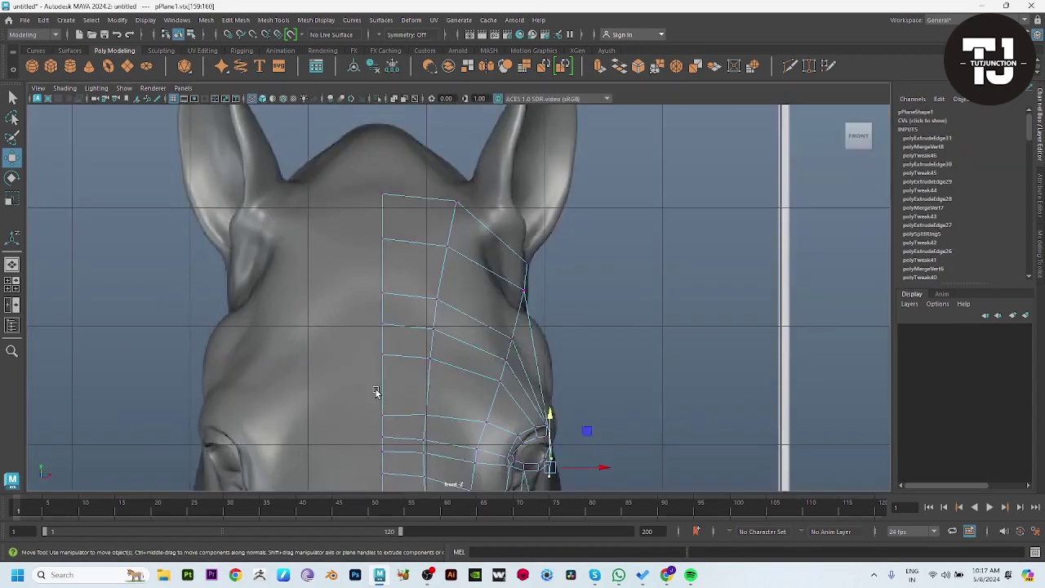
{"action": "scroll", "coordinate": [512, 365], "scroll_direction": "up", "scroll_amount": 5}
{"action": "left_click_drag", "start_coordinate": [546, 373], "coordinate": [549, 373]}
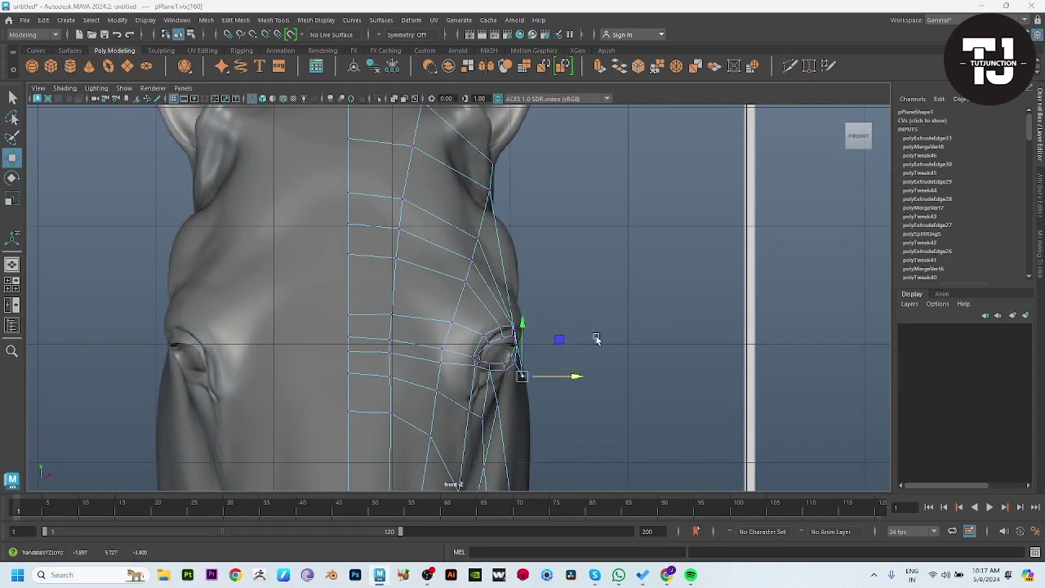
{"action": "key", "text": "space"}
{"action": "key", "text": "space"}
Extrude an edge upward beside the eye and weld its loose vertex to the neighbour
{"action": "left_click_drag", "start_coordinate": [562, 327], "coordinate": [551, 231], "text": "shift"}
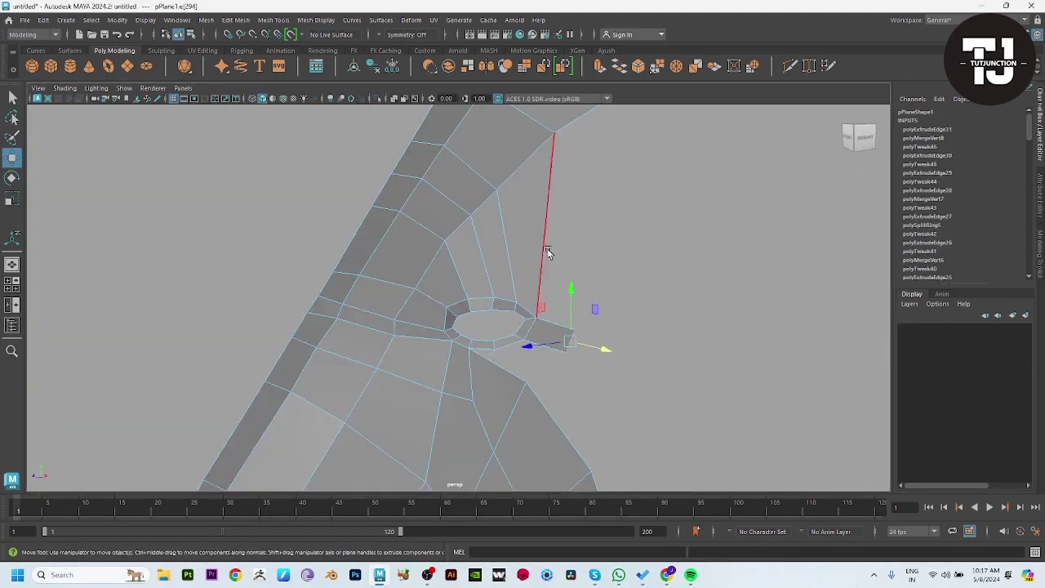
{"action": "key", "text": "F9"}
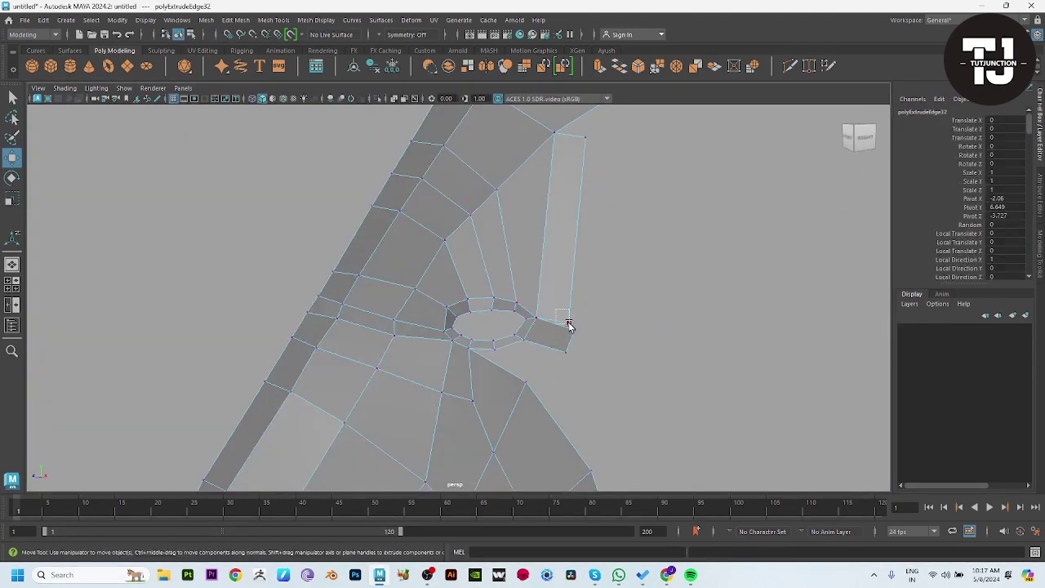
{"action": "mouse_move", "coordinate": [569, 325]}
{"action": "left_mouse_down"}
{"action": "mouse_move", "coordinate": [563, 275]}
{"action": "mouse_move", "coordinate": [576, 221]}
{"action": "left_mouse_up"}
{"action": "left_click", "coordinate": [549, 448], "text": "shift"}
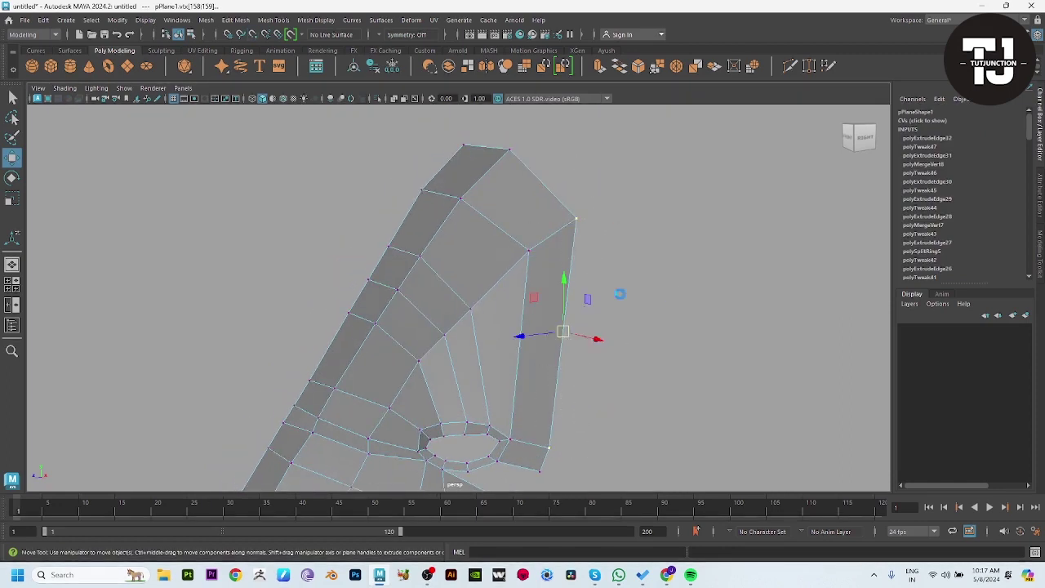
{"action": "key", "text": "F8"}
{"action": "mouse_move", "coordinate": [572, 310]}
{"action": "left_mouse_down", "text": "alt"}
{"action": "mouse_move", "coordinate": [618, 252]}
{"action": "mouse_move", "coordinate": [531, 294]}
{"action": "mouse_move", "coordinate": [620, 263]}
{"action": "mouse_move", "coordinate": [546, 270]}
{"action": "left_mouse_up", "text": "alt"}
{"action": "mouse_move", "coordinate": [652, 513]}
{"action": "left_mouse_down", "text": "alt"}
{"action": "mouse_move", "coordinate": [471, 346]}
{"action": "mouse_move", "coordinate": [495, 373]}
{"action": "mouse_move", "coordinate": [579, 349]}
{"action": "mouse_move", "coordinate": [581, 303]}
{"action": "mouse_move", "coordinate": [585, 314]}
{"action": "left_mouse_up", "text": "alt"}
Extrude an eye-rim edge downward into a new face and weld its outer vertex
{"action": "key", "text": "F10"}
{"action": "left_click", "coordinate": [581, 293]}
{"action": "key", "text": "w"}
{"action": "left_click", "coordinate": [577, 306]}
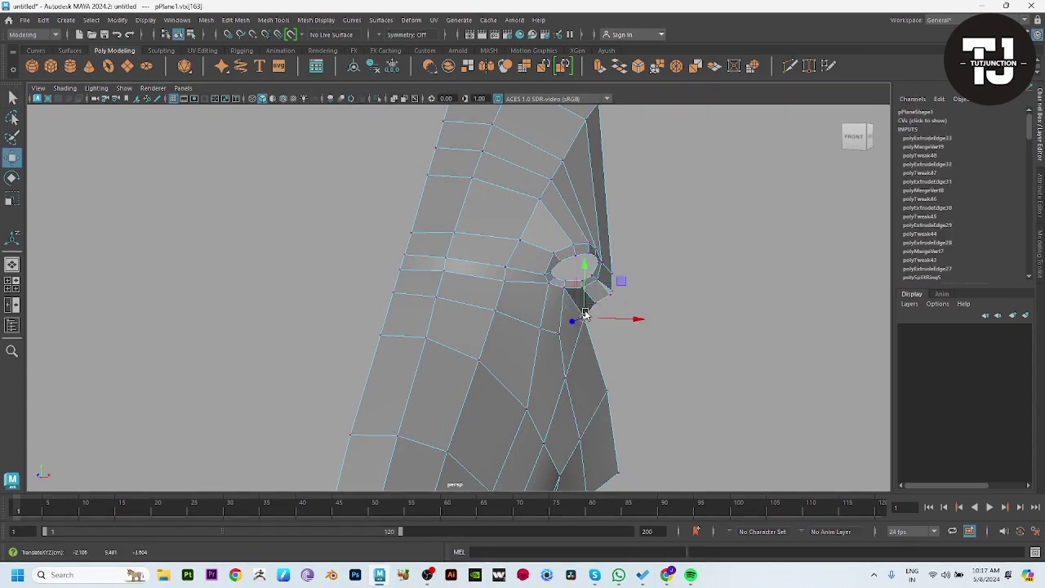
{"action": "left_click", "coordinate": [605, 294]}
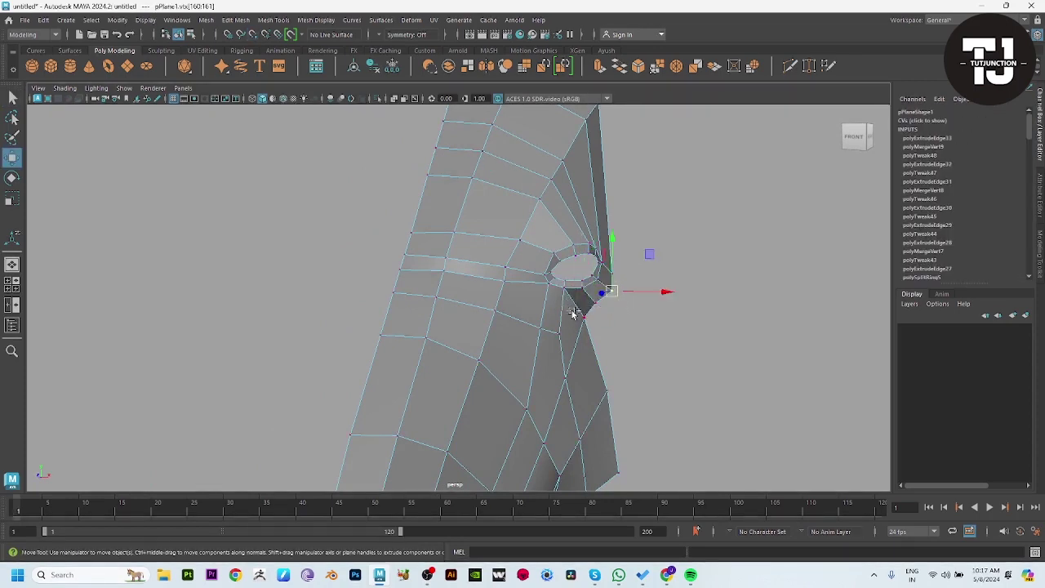
{"action": "right_click_drag", "start_coordinate": [596, 278], "coordinate": [621, 302], "text": "shift"}
{"action": "key", "text": "space"}
{"action": "key", "text": "space"}
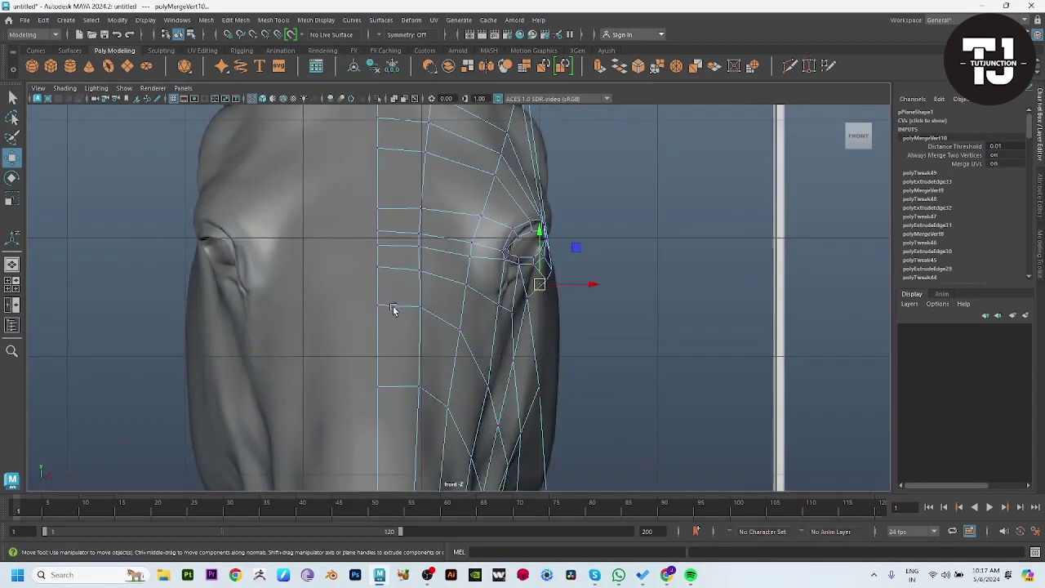
In the front view, move the vertices beside the eye onto the eye contour and head outline
{"action": "scroll", "coordinate": [458, 295], "scroll_direction": "up", "scroll_amount": 3}
{"action": "left_click", "coordinate": [602, 268]}
{"action": "left_click_drag", "start_coordinate": [602, 269], "coordinate": [570, 301]}
{"action": "left_click", "coordinate": [581, 284]}
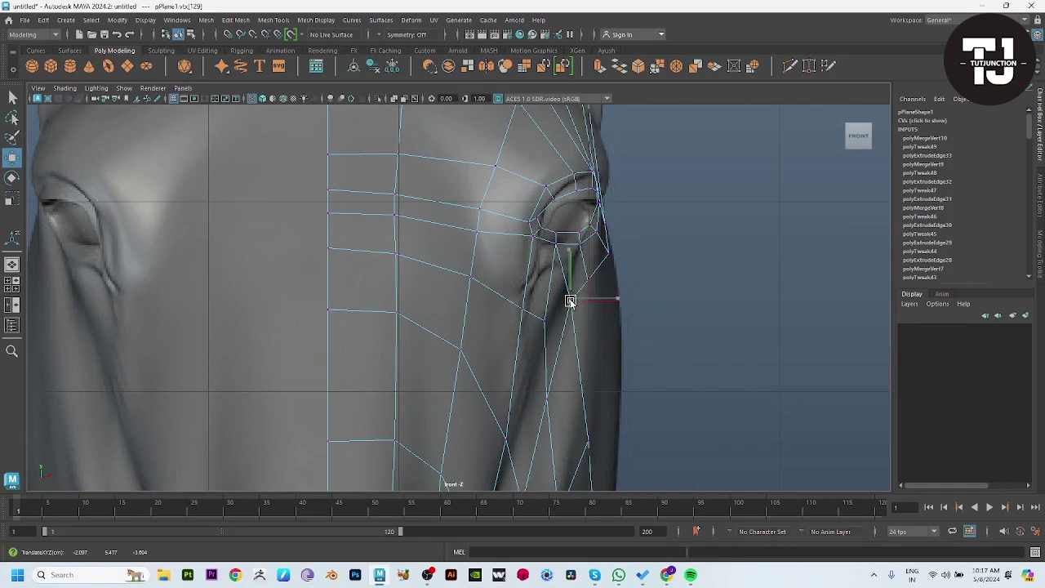
{"action": "left_click", "coordinate": [602, 255]}
{"action": "left_click_drag", "start_coordinate": [602, 255], "coordinate": [610, 255]}
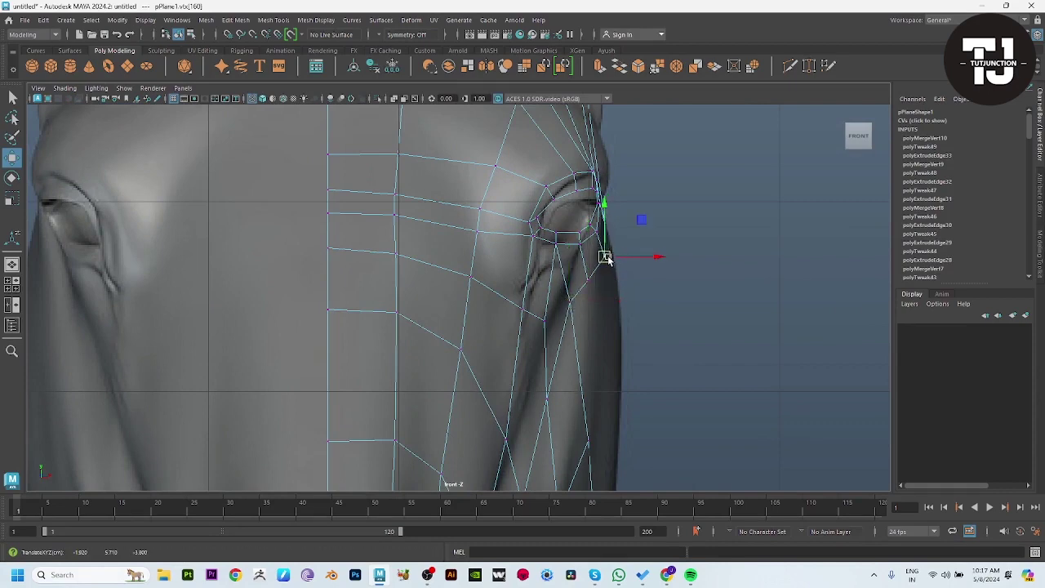
In the side view, shift the vertices below the eye down and left
{"action": "key", "text": "space"}
{"action": "key", "text": "space"}
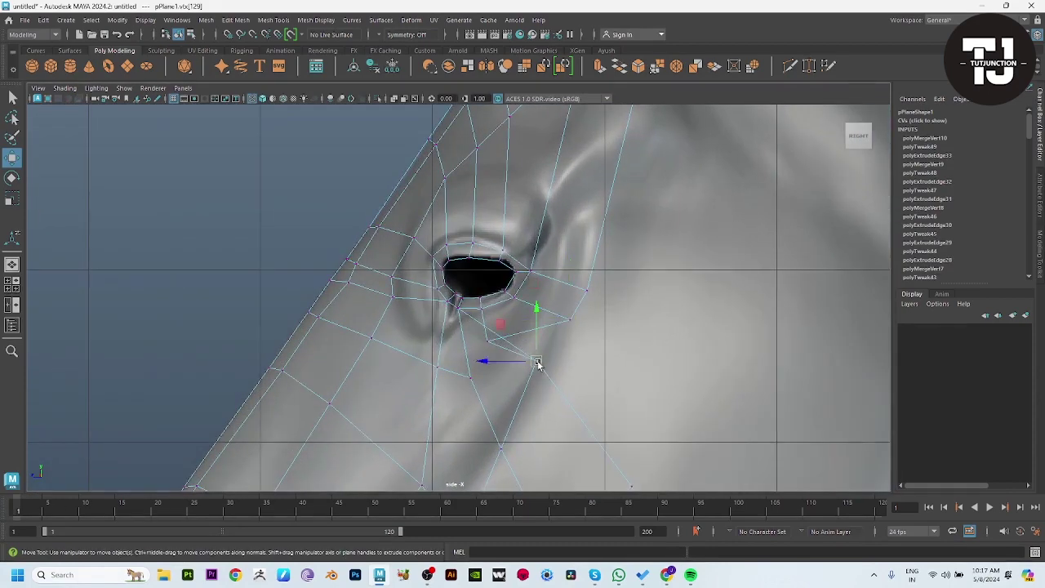
{"action": "left_click_drag", "start_coordinate": [537, 363], "coordinate": [519, 394]}
{"action": "left_click", "coordinate": [437, 367]}
{"action": "mouse_move", "coordinate": [437, 367]}
{"action": "left_mouse_down"}
{"action": "mouse_move", "coordinate": [426, 366]}
{"action": "mouse_move", "coordinate": [457, 389]}
{"action": "left_mouse_up"}
Reposition the vertices under and behind the eye to follow the eye socket
{"action": "left_click", "coordinate": [466, 373]}
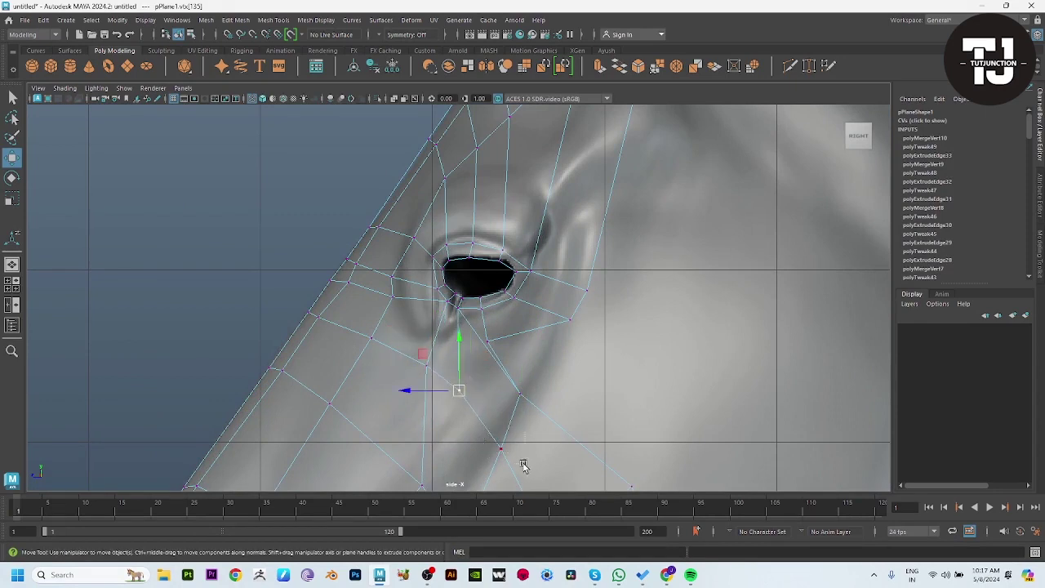
{"action": "left_click", "coordinate": [494, 447]}
{"action": "left_click", "coordinate": [520, 394]}
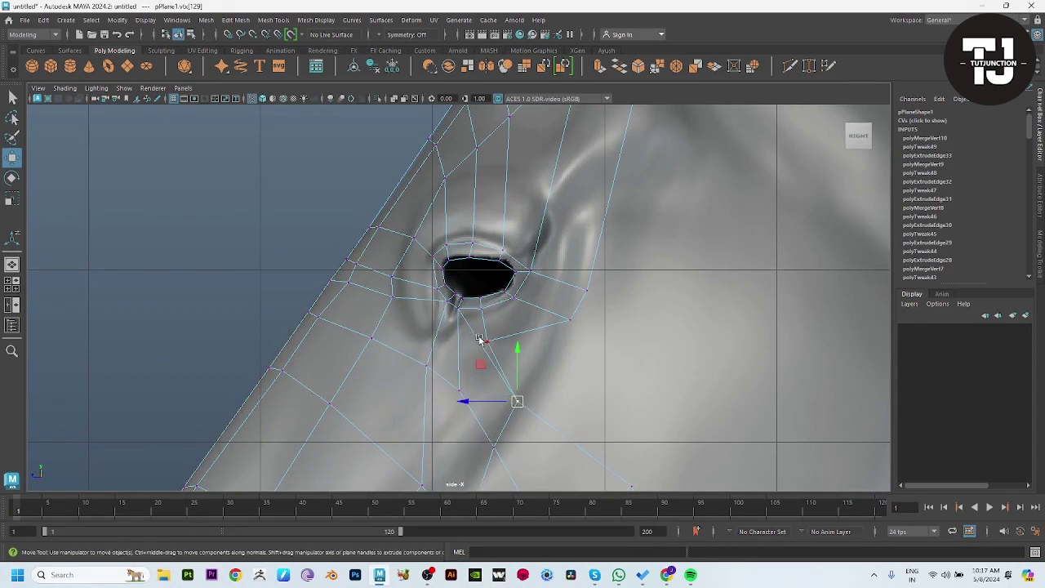
{"action": "left_click_drag", "start_coordinate": [490, 341], "coordinate": [569, 320]}
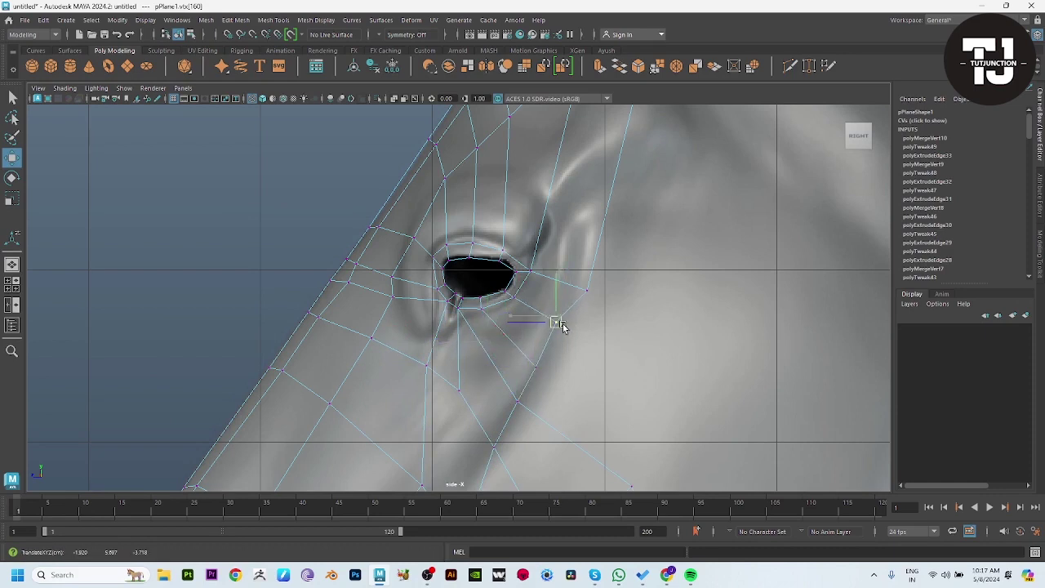
{"action": "left_click", "coordinate": [584, 287]}
{"action": "left_click_drag", "start_coordinate": [583, 285], "coordinate": [580, 276]}
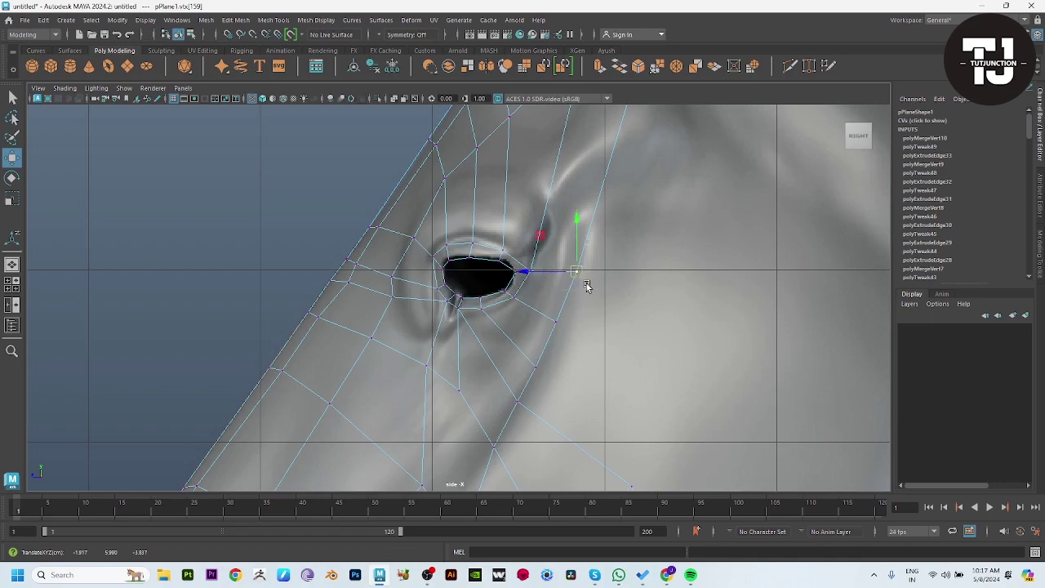
{"action": "key", "text": "space"}
{"action": "key", "text": "space"}
Enlarge the perspective view and orbit around the head mesh to check its shape
{"action": "left_click_drag", "start_coordinate": [700, 238], "coordinate": [485, 327], "text": "alt"}
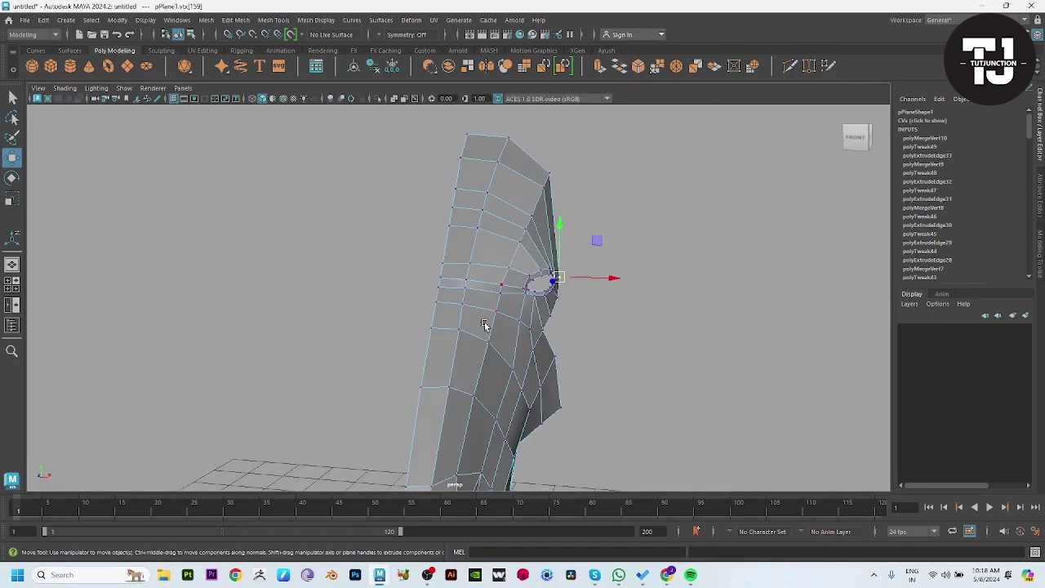
{"action": "left_click", "coordinate": [635, 248]}
{"action": "mouse_move", "coordinate": [636, 248]}
{"action": "left_mouse_down", "text": "alt"}
{"action": "mouse_move", "coordinate": [653, 295]}
{"action": "mouse_move", "coordinate": [554, 293]}
{"action": "left_mouse_up", "text": "alt"}
{"action": "key", "text": "ctrl+z"}
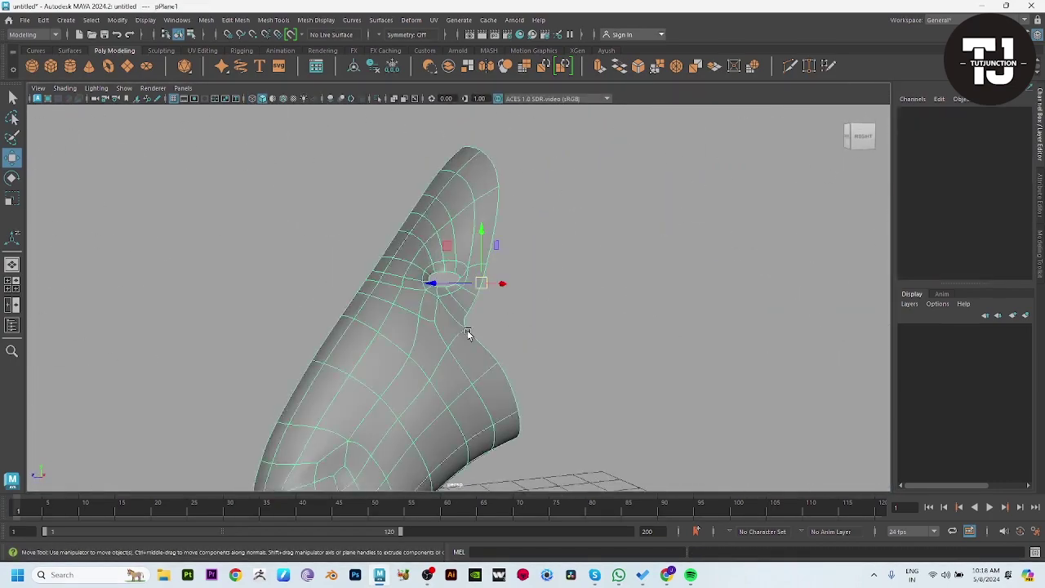
{"action": "mouse_move", "coordinate": [466, 333]}
{"action": "left_mouse_down", "text": "alt"}
{"action": "mouse_move", "coordinate": [489, 340]}
{"action": "mouse_move", "coordinate": [461, 366]}
{"action": "left_mouse_up", "text": "alt"}
{"action": "left_click", "coordinate": [448, 318]}
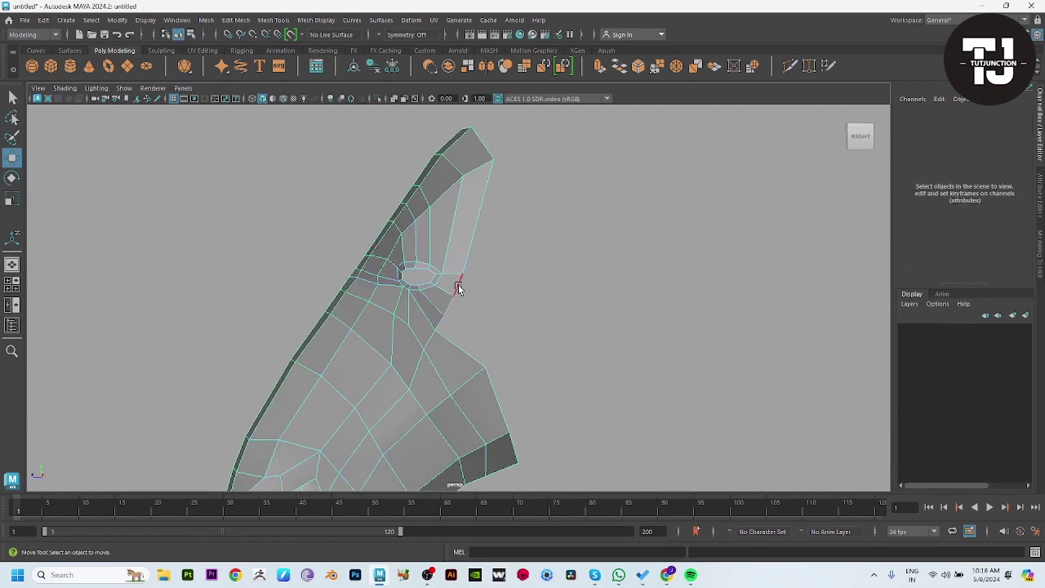
Extrude an edge below the eye toward the cheek, weld its overlapping vertices, and adjust them
{"action": "left_click", "coordinate": [458, 288]}
{"action": "key", "text": "space"}
{"action": "key", "text": "space"}
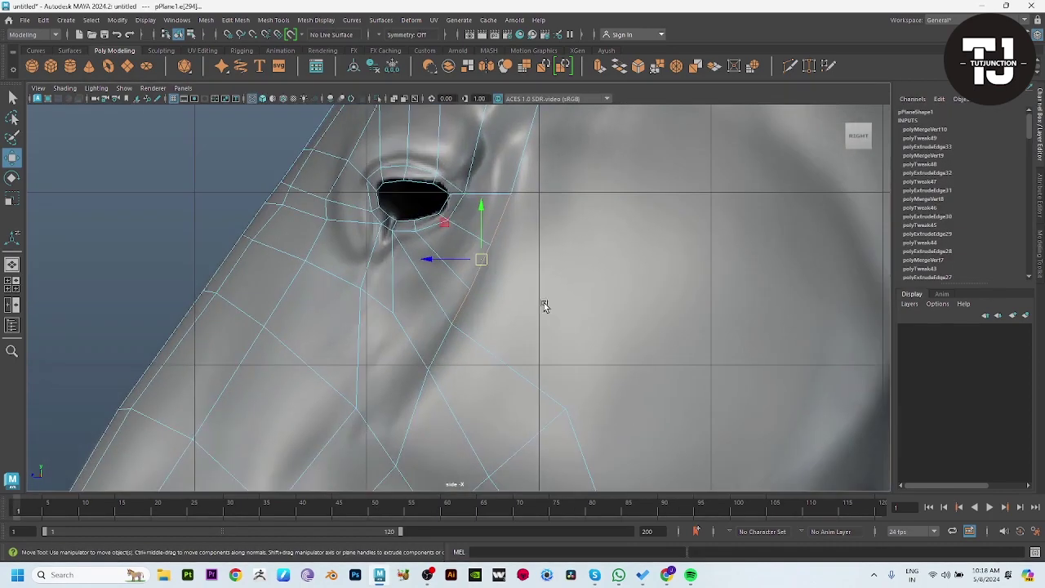
{"action": "left_click_drag", "start_coordinate": [482, 267], "coordinate": [608, 355], "text": "shift"}
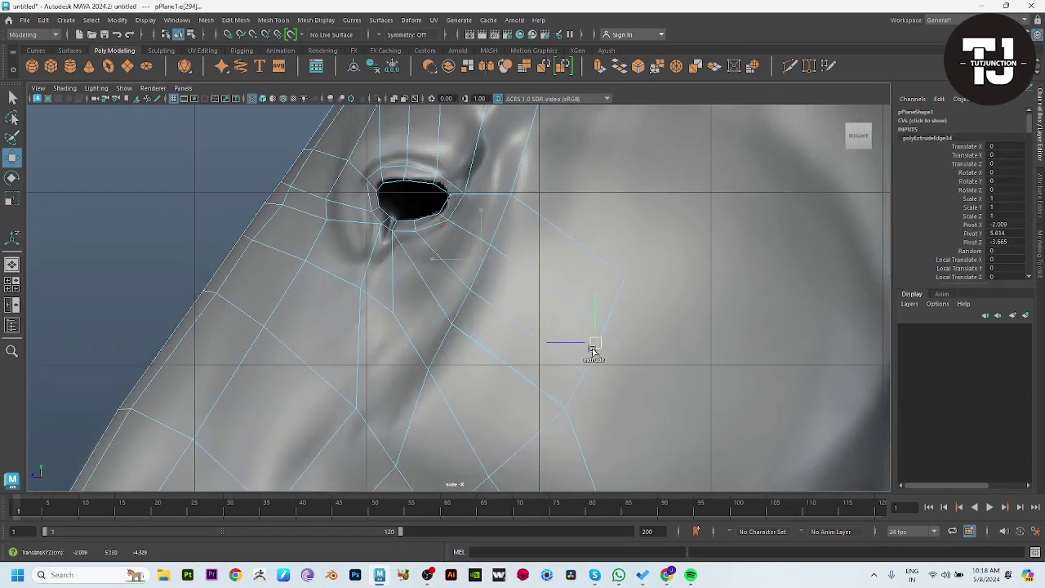
{"action": "key", "text": "space"}
{"action": "key", "text": "space"}
{"action": "mouse_move", "coordinate": [543, 300]}
{"action": "left_mouse_down"}
{"action": "mouse_move", "coordinate": [617, 308]}
{"action": "mouse_move", "coordinate": [567, 373]}
{"action": "left_mouse_up"}
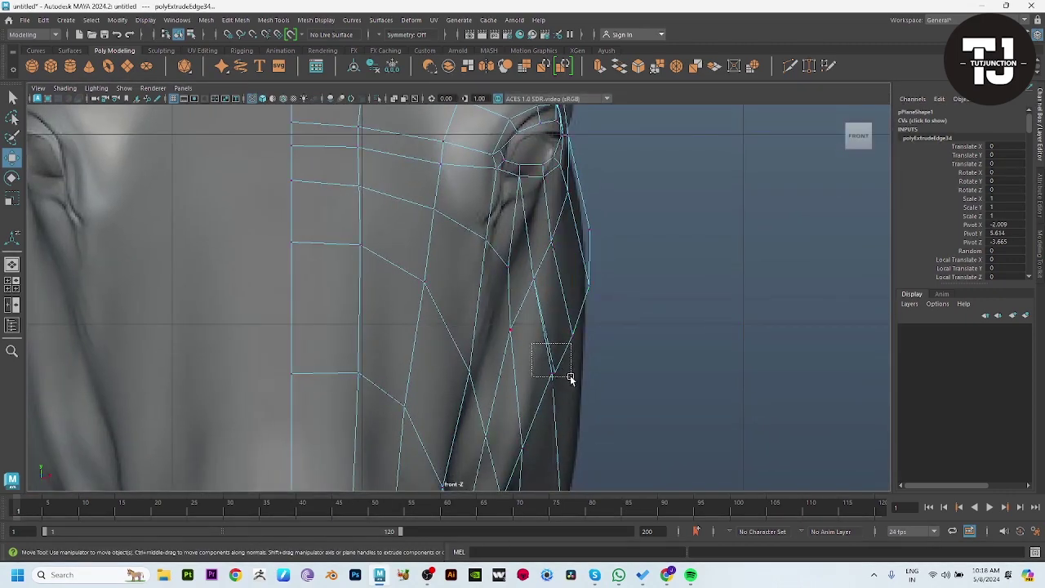
{"action": "right_click_drag", "start_coordinate": [567, 373], "coordinate": [555, 392], "text": "shift"}
{"action": "left_click", "coordinate": [566, 337]}
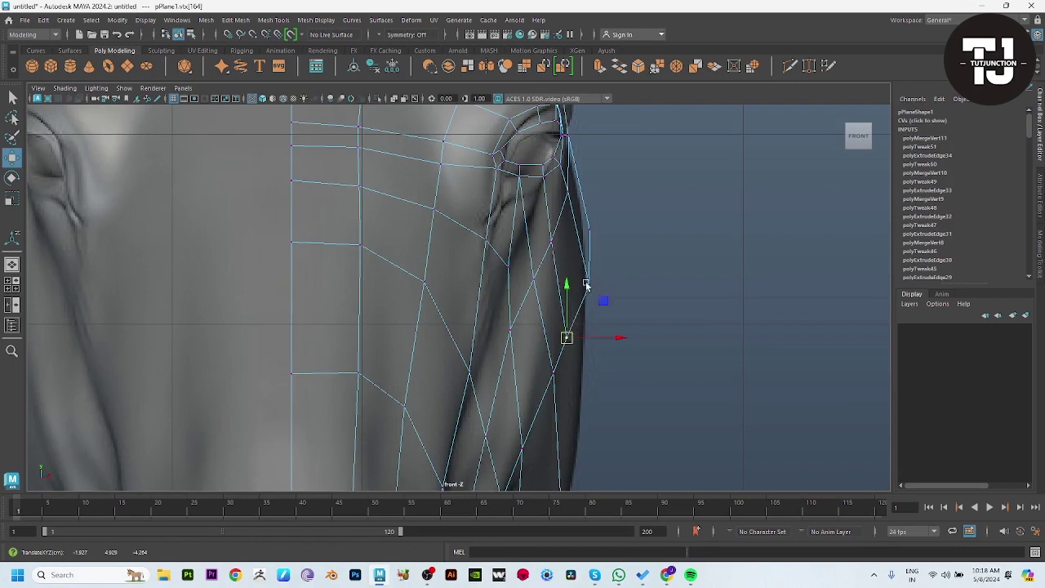
{"action": "middle_click_drag", "start_coordinate": [586, 284], "coordinate": [586, 281]}
{"action": "left_click", "coordinate": [588, 230]}
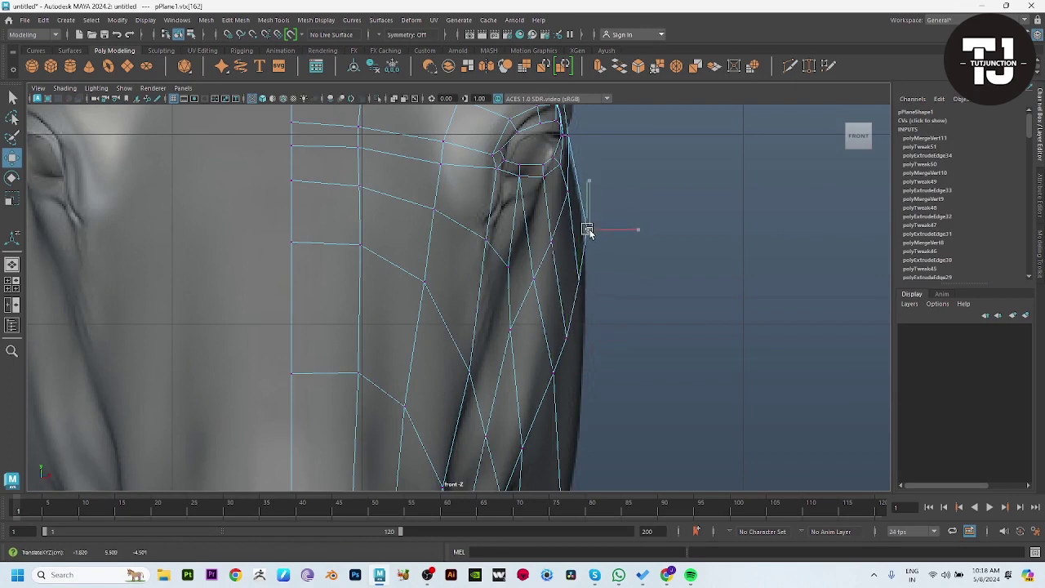
Extrude the cheek's outer border edge downward along the cheek
{"action": "left_click", "coordinate": [575, 285]}
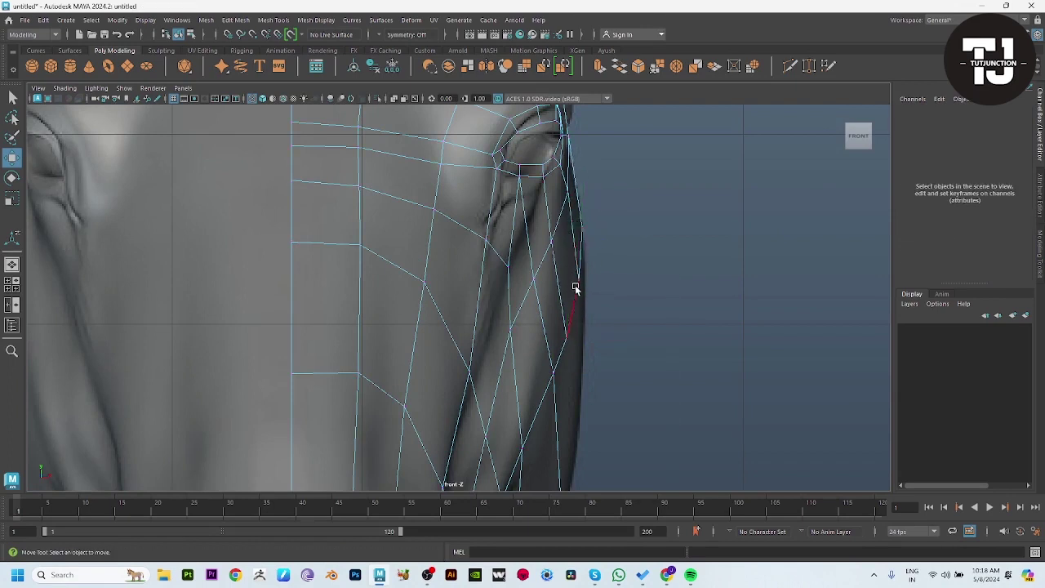
{"action": "left_click", "coordinate": [584, 249]}
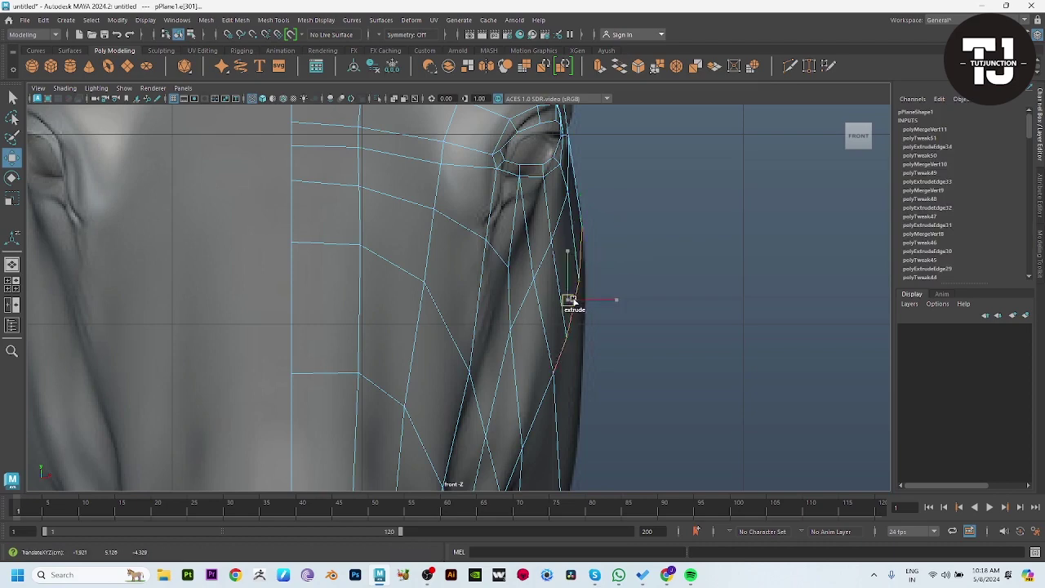
{"action": "mouse_move", "coordinate": [571, 298]}
{"action": "left_mouse_down", "text": "shift"}
{"action": "mouse_move", "coordinate": [589, 409]}
{"action": "mouse_move", "coordinate": [577, 419]}
{"action": "left_mouse_up", "text": "shift"}
{"action": "middle_click_drag", "start_coordinate": [576, 419], "coordinate": [583, 296], "text": "alt"}
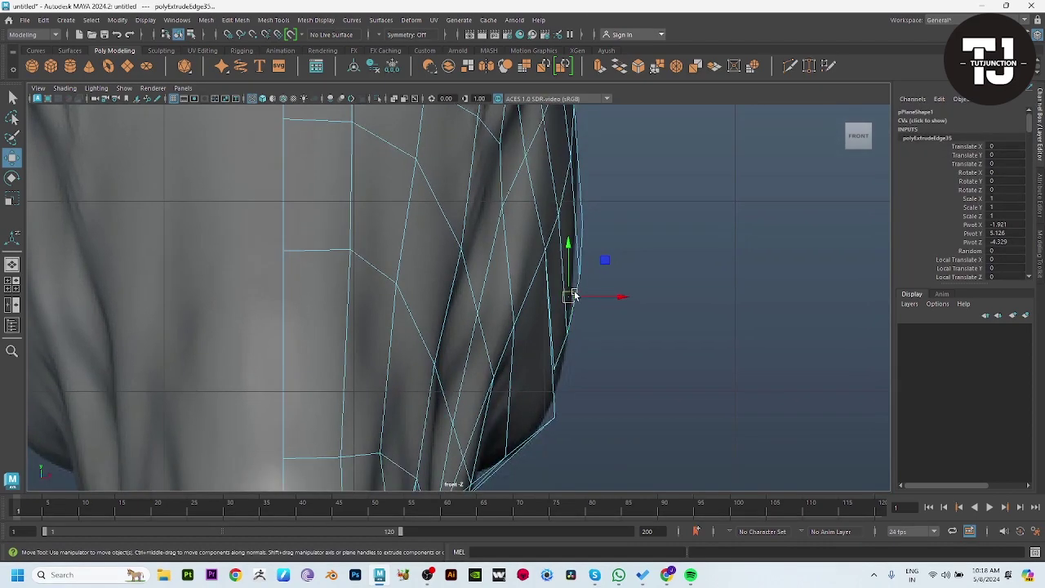
{"action": "left_click_drag", "start_coordinate": [571, 291], "coordinate": [575, 343]}
{"action": "key", "text": "space"}
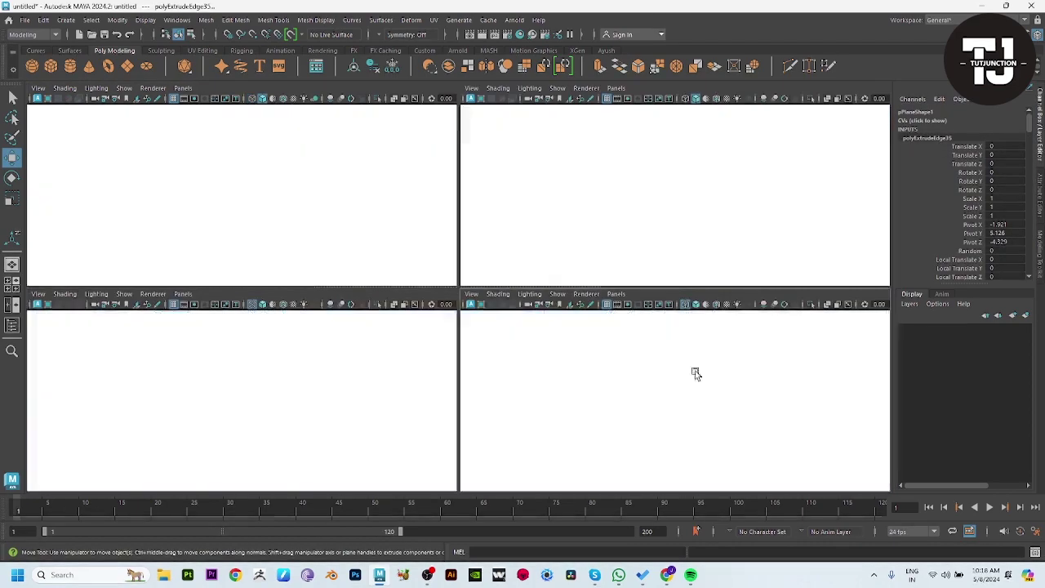
{"action": "key", "text": "space"}
Place the extruded edge on the cheek, weld its vertices, and fit the lower cheek vertices to the sculpt
{"action": "left_click_drag", "start_coordinate": [555, 384], "coordinate": [613, 377]}
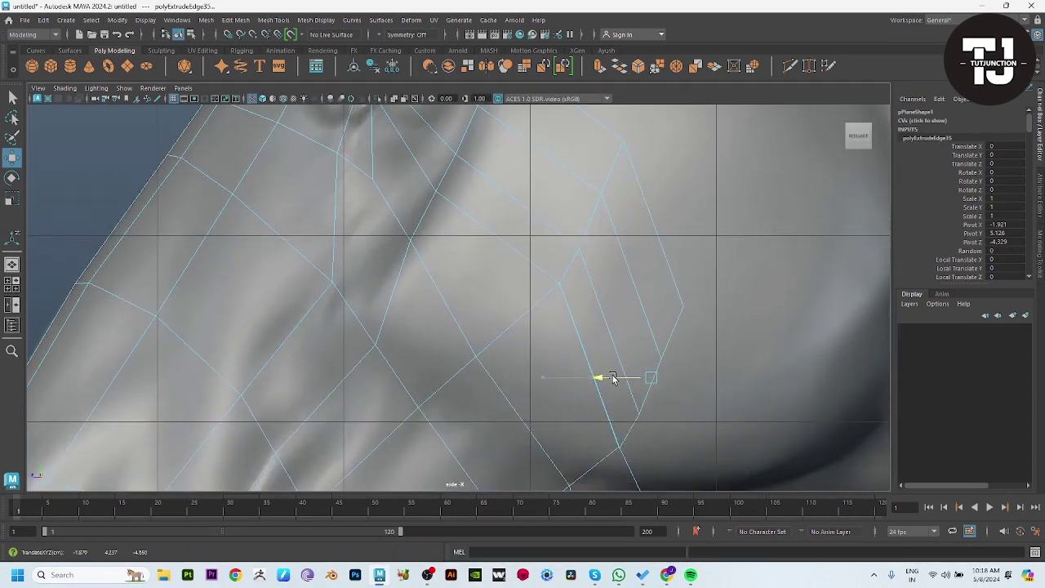
{"action": "left_click", "coordinate": [636, 415]}
{"action": "left_click_drag", "start_coordinate": [636, 415], "coordinate": [669, 398]}
{"action": "left_click", "coordinate": [619, 447]}
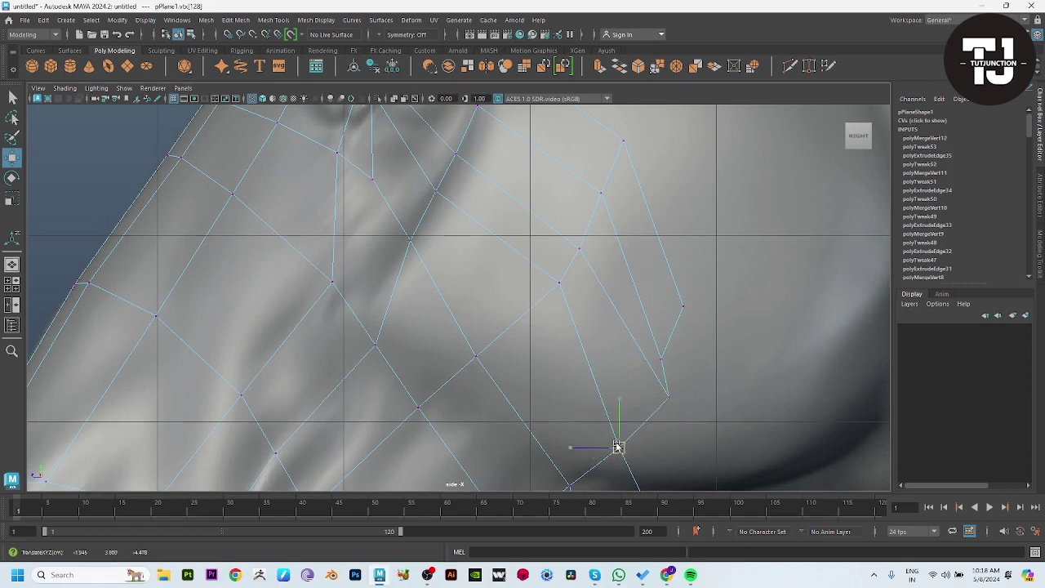
{"action": "left_click_drag", "start_coordinate": [617, 445], "coordinate": [623, 438]}
{"action": "left_click", "coordinate": [560, 283]}
{"action": "mouse_move", "coordinate": [560, 283]}
{"action": "left_mouse_down"}
{"action": "mouse_move", "coordinate": [545, 307]}
{"action": "mouse_move", "coordinate": [532, 306]}
{"action": "left_mouse_up"}
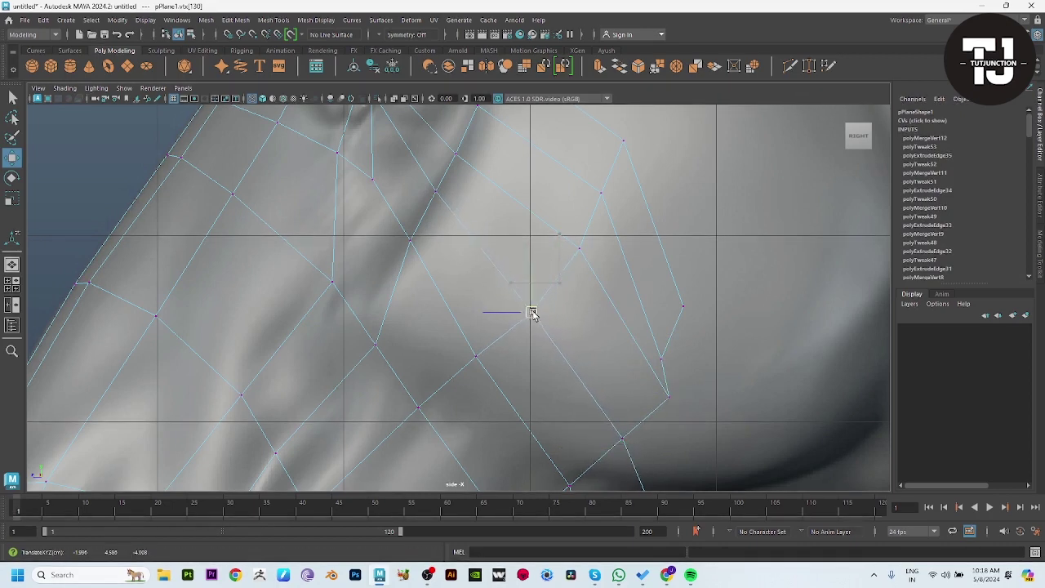
Shift the new cheek-strip vertices and those below the eye to follow the cheek contour
{"action": "left_click", "coordinate": [578, 249]}
{"action": "left_click_drag", "start_coordinate": [579, 252], "coordinate": [564, 277]}
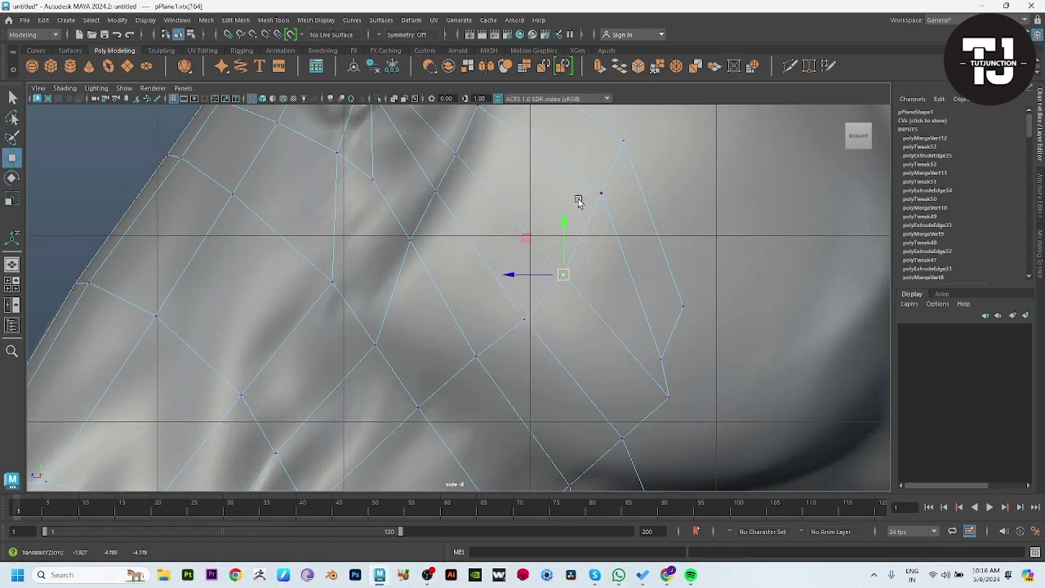
{"action": "left_click", "coordinate": [600, 194]}
{"action": "left_click_drag", "start_coordinate": [601, 195], "coordinate": [608, 205]}
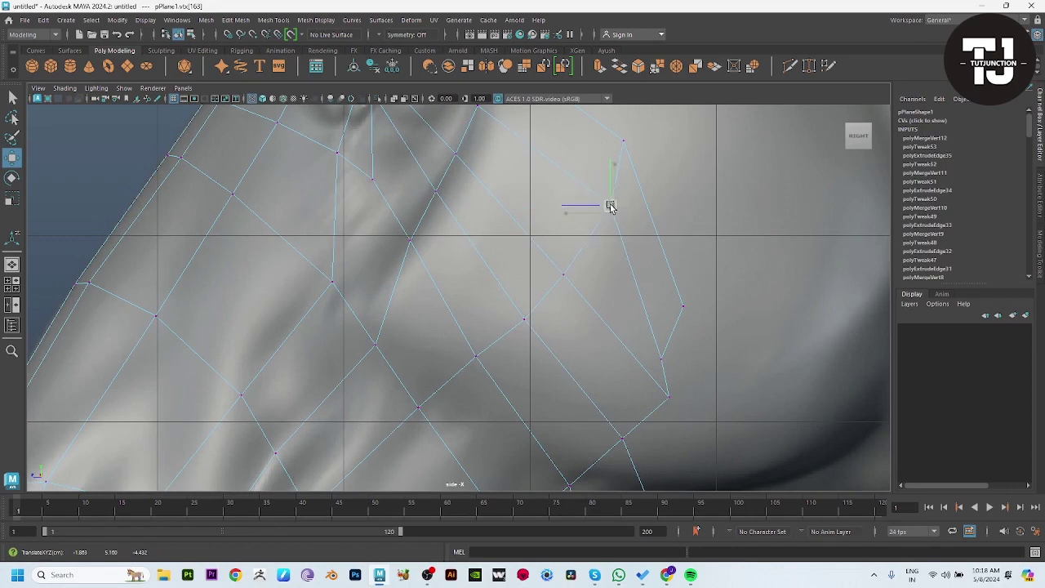
{"action": "left_click", "coordinate": [622, 141]}
{"action": "left_click_drag", "start_coordinate": [623, 141], "coordinate": [644, 144]}
{"action": "scroll", "coordinate": [645, 132], "scroll_direction": "down", "scroll_amount": 5}
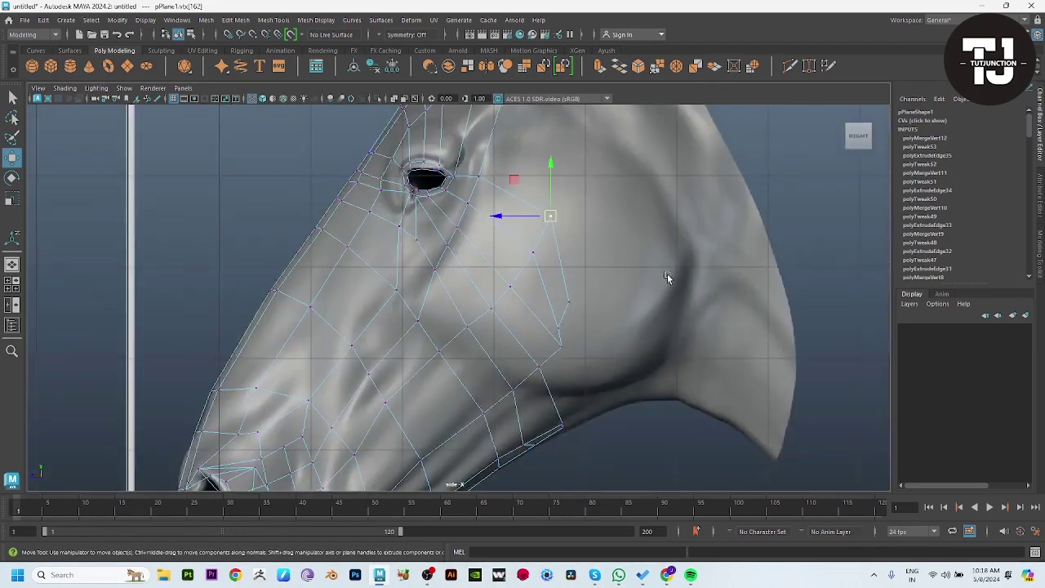
{"action": "scroll", "coordinate": [555, 216], "scroll_direction": "up", "scroll_amount": 2}
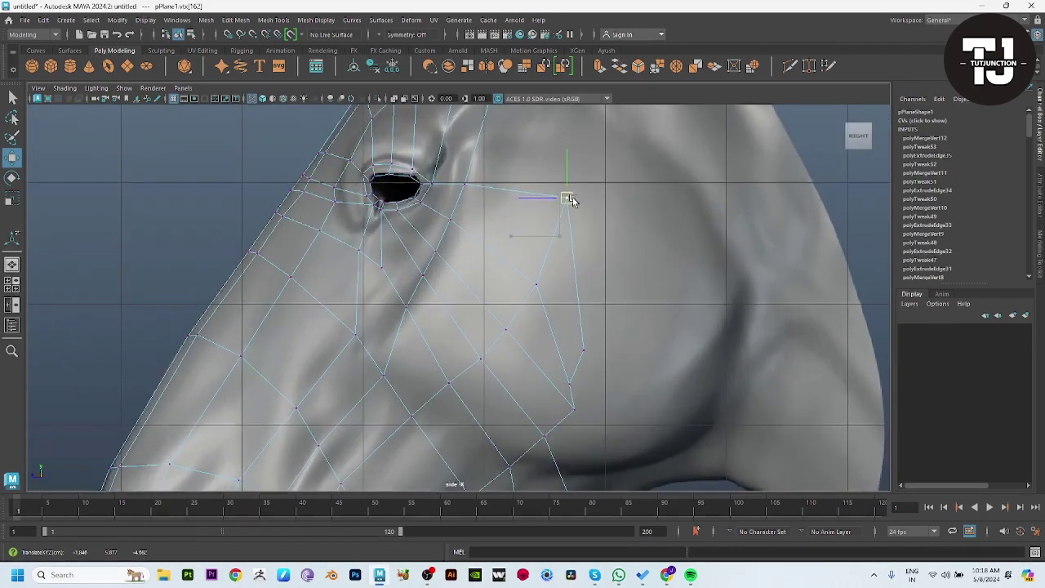
{"action": "left_click", "coordinate": [581, 350]}
{"action": "left_click_drag", "start_coordinate": [578, 347], "coordinate": [670, 236]}
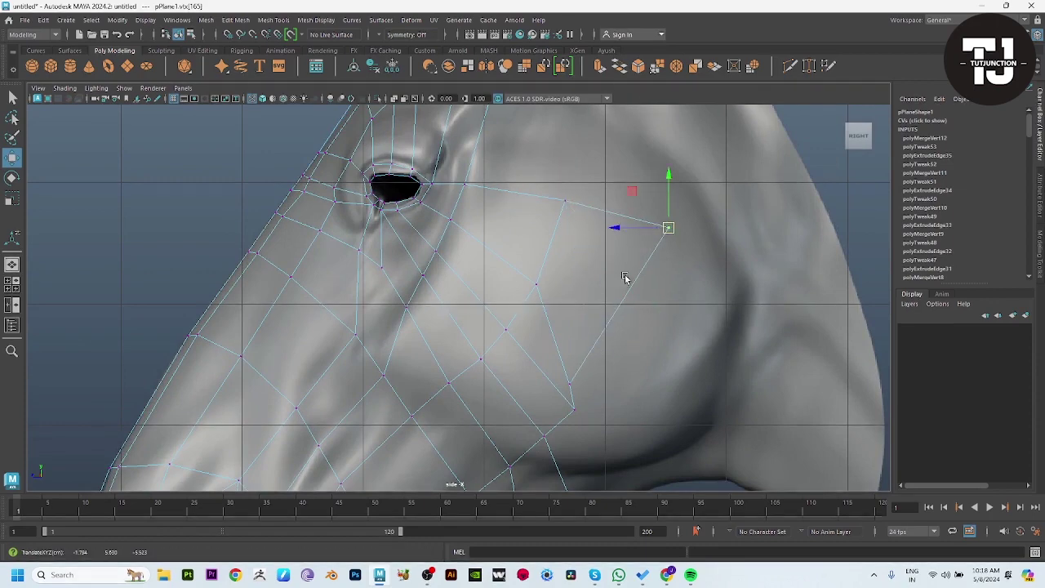
Pull the lower cheek and jaw-edge vertices up onto the jaw curve
{"action": "left_click", "coordinate": [572, 383]}
{"action": "left_click_drag", "start_coordinate": [572, 384], "coordinate": [629, 337]}
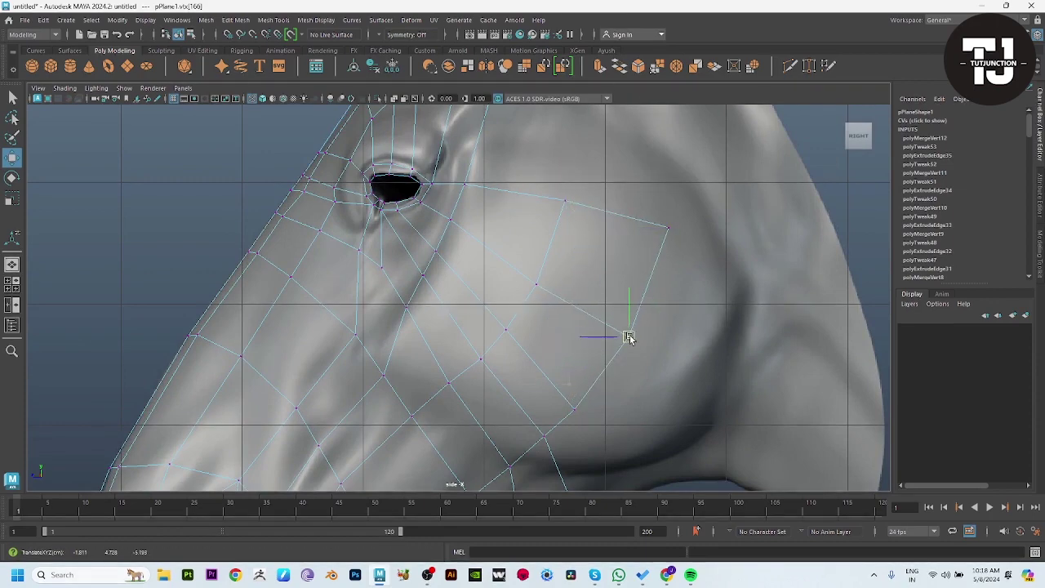
{"action": "left_click", "coordinate": [574, 408]}
{"action": "middle_click_drag", "start_coordinate": [579, 414], "coordinate": [588, 308], "text": "alt"}
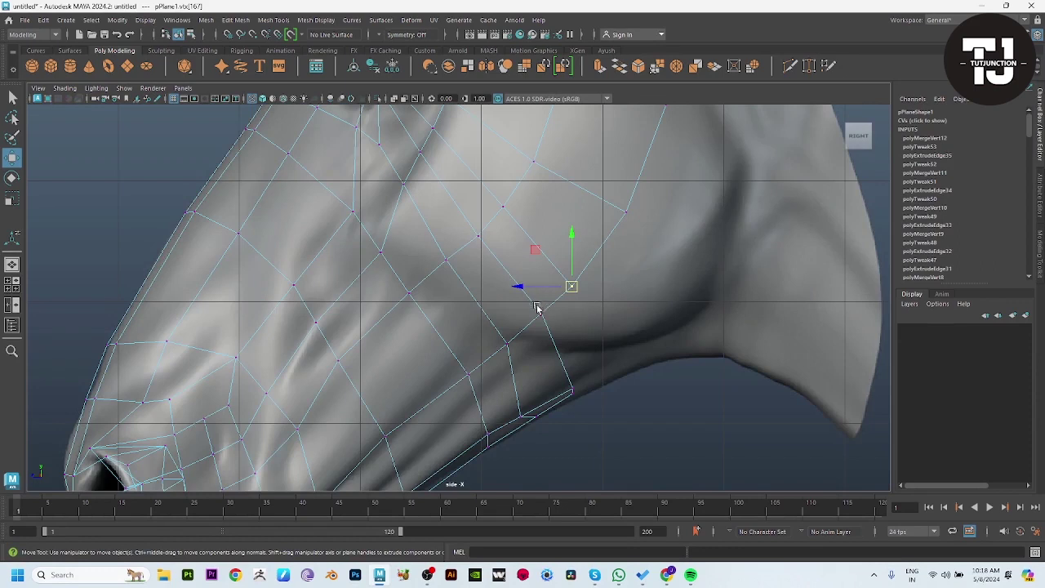
{"action": "left_click_drag", "start_coordinate": [537, 308], "coordinate": [540, 319]}
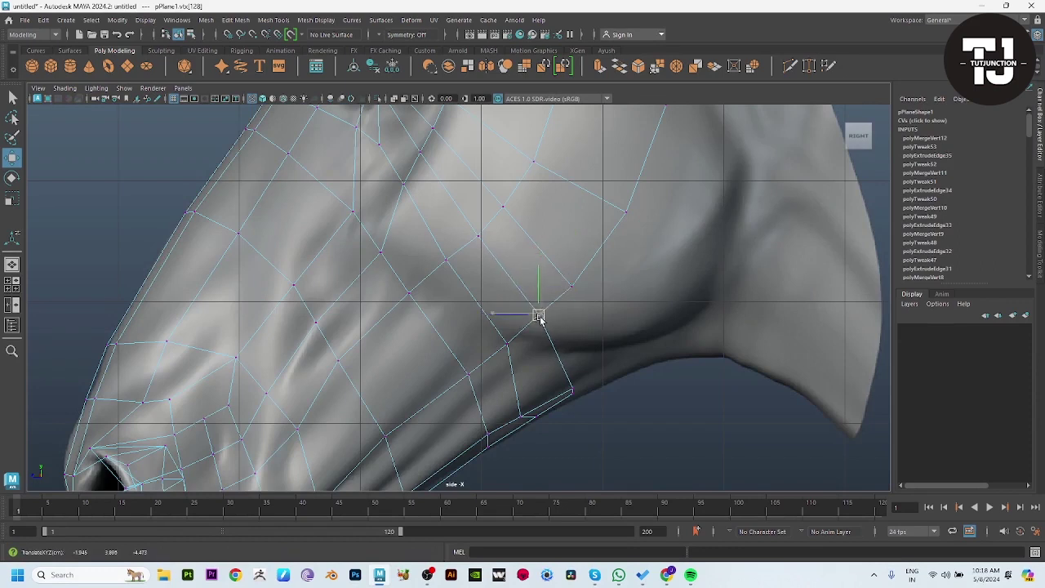
{"action": "left_click", "coordinate": [527, 410]}
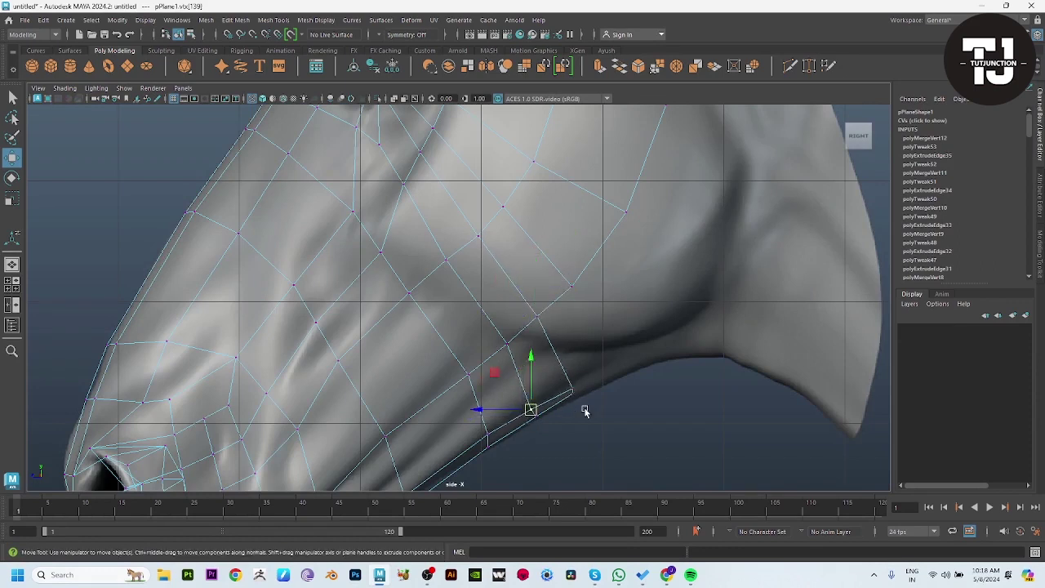
{"action": "left_click_drag", "start_coordinate": [582, 410], "coordinate": [600, 386]}
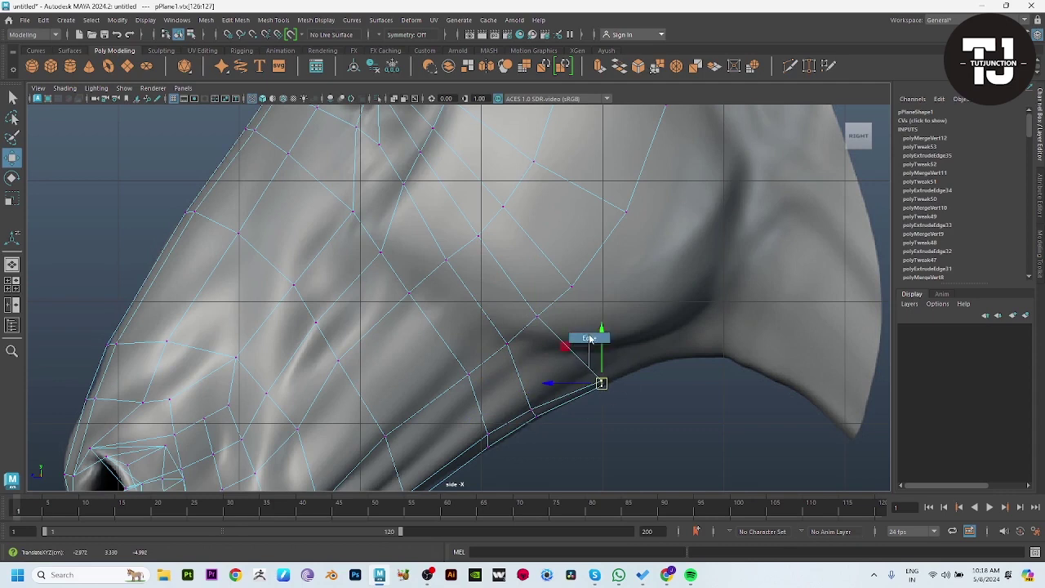
Extrude the jaw's border edge up toward the cheek and Target Weld its corner vertex onto its neighbour
{"action": "key", "text": "F10"}
{"action": "left_click", "coordinate": [588, 365]}
{"action": "left_click_drag", "start_coordinate": [577, 430], "coordinate": [537, 400]}
{"action": "mouse_move", "coordinate": [570, 351]}
{"action": "left_mouse_down", "text": "shift"}
{"action": "mouse_move", "coordinate": [634, 319]}
{"action": "mouse_move", "coordinate": [620, 325]}
{"action": "mouse_move", "coordinate": [678, 327]}
{"action": "left_mouse_up", "text": "shift"}
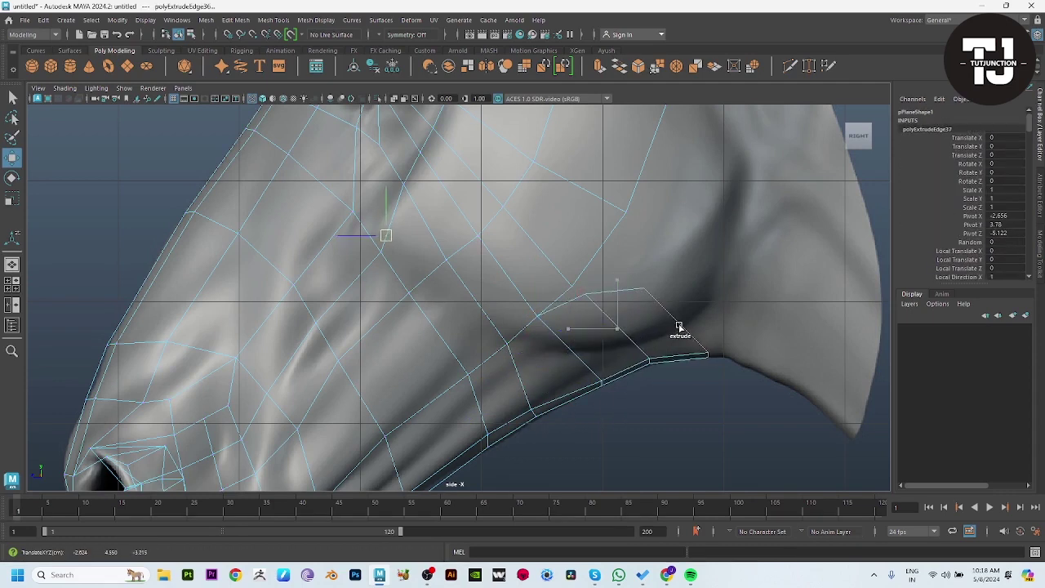
{"action": "right_click_drag", "start_coordinate": [608, 210], "coordinate": [612, 209]}
{"action": "left_click", "coordinate": [626, 214]}
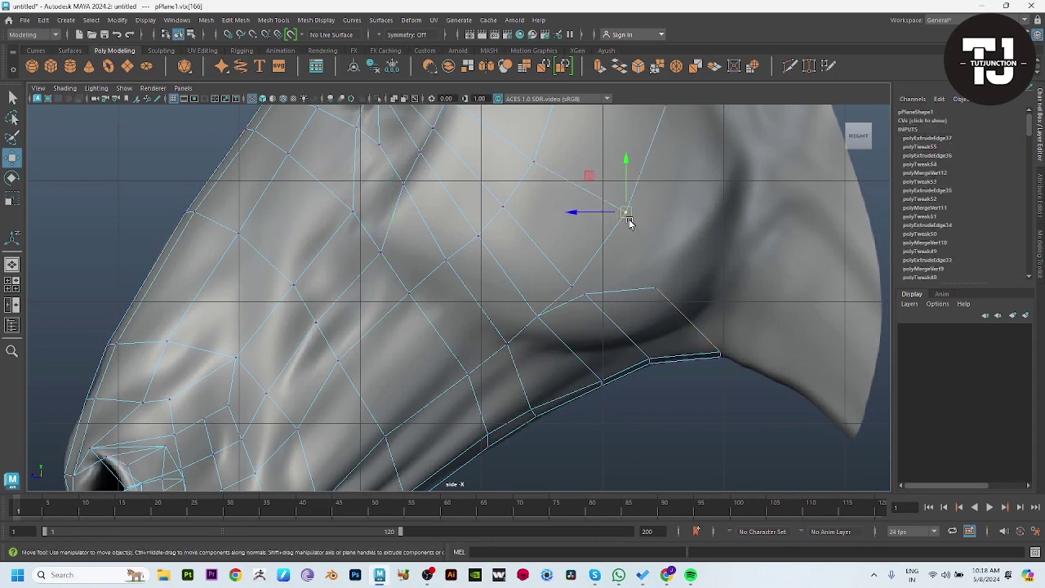
{"action": "left_click_drag", "start_coordinate": [665, 271], "coordinate": [588, 303]}
Position the extruded vertices along the jaw line and down the cheek
{"action": "left_click", "coordinate": [578, 290]}
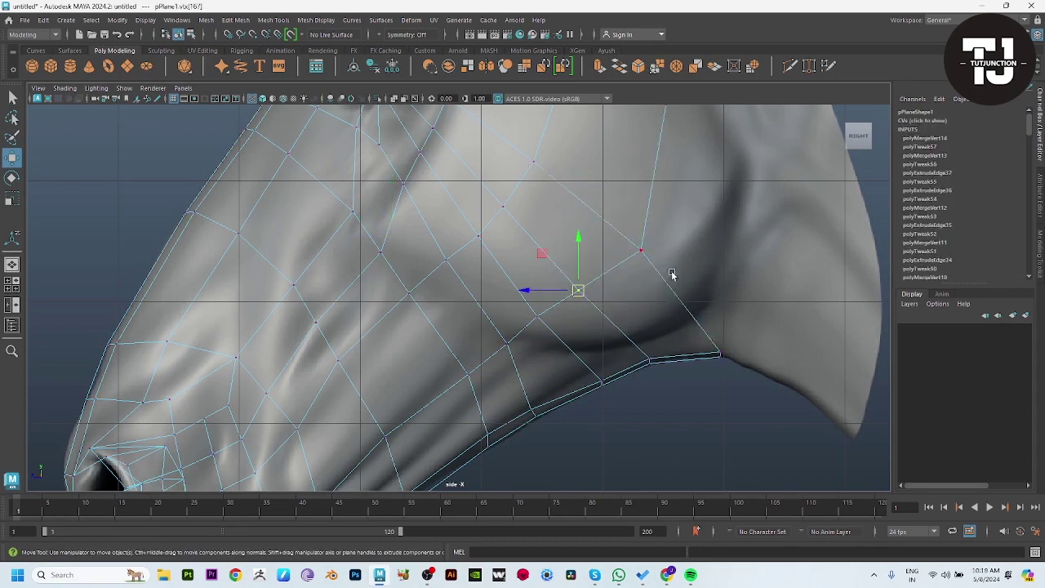
{"action": "left_click_drag", "start_coordinate": [641, 250], "coordinate": [632, 237]}
{"action": "left_click", "coordinate": [578, 290]}
{"action": "left_click_drag", "start_coordinate": [578, 291], "coordinate": [604, 313]}
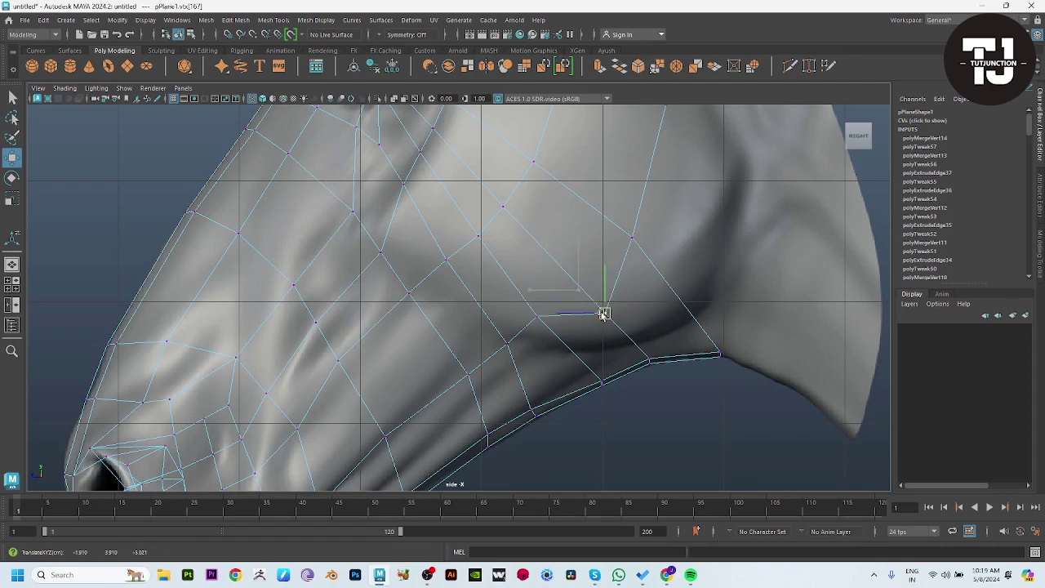
{"action": "left_click", "coordinate": [538, 315]}
{"action": "left_click_drag", "start_coordinate": [538, 315], "coordinate": [545, 325]}
{"action": "left_click_drag", "start_coordinate": [632, 237], "coordinate": [677, 306]}
{"action": "left_click_drag", "start_coordinate": [604, 314], "coordinate": [613, 321]}
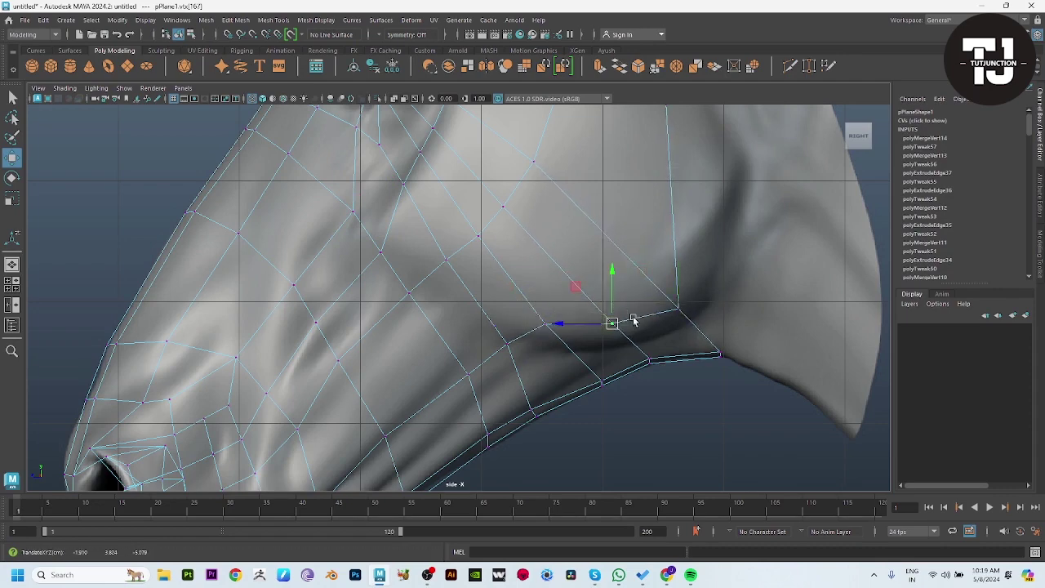
{"action": "middle_click_drag", "start_coordinate": [650, 122], "coordinate": [644, 238], "text": "alt"}
{"action": "left_click_drag", "start_coordinate": [662, 221], "coordinate": [726, 264]}
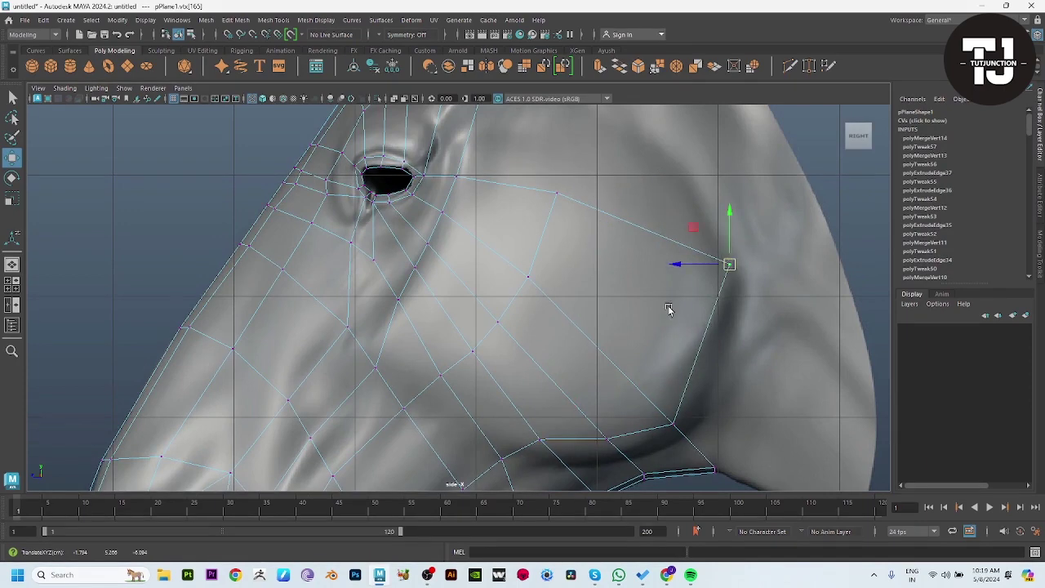
In the front view, pull the jaw vertices inward to hug the cheek surface
{"action": "key", "text": "space"}
{"action": "key", "text": "space"}
{"action": "middle_click_drag", "start_coordinate": [403, 363], "coordinate": [606, 291], "text": "alt"}
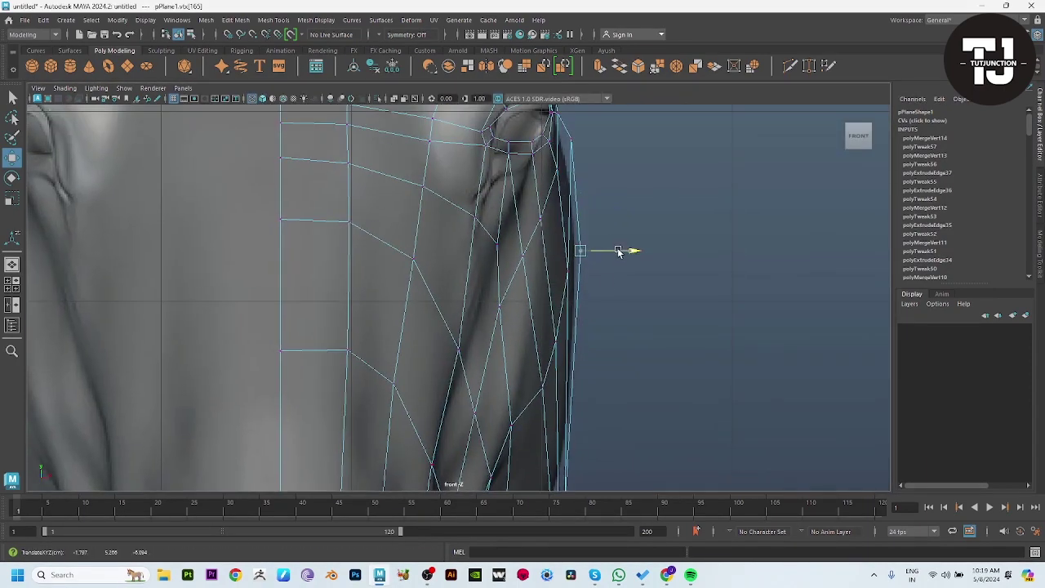
{"action": "left_click_drag", "start_coordinate": [626, 250], "coordinate": [613, 249]}
{"action": "middle_click_drag", "start_coordinate": [613, 250], "coordinate": [618, 218], "text": "alt"}
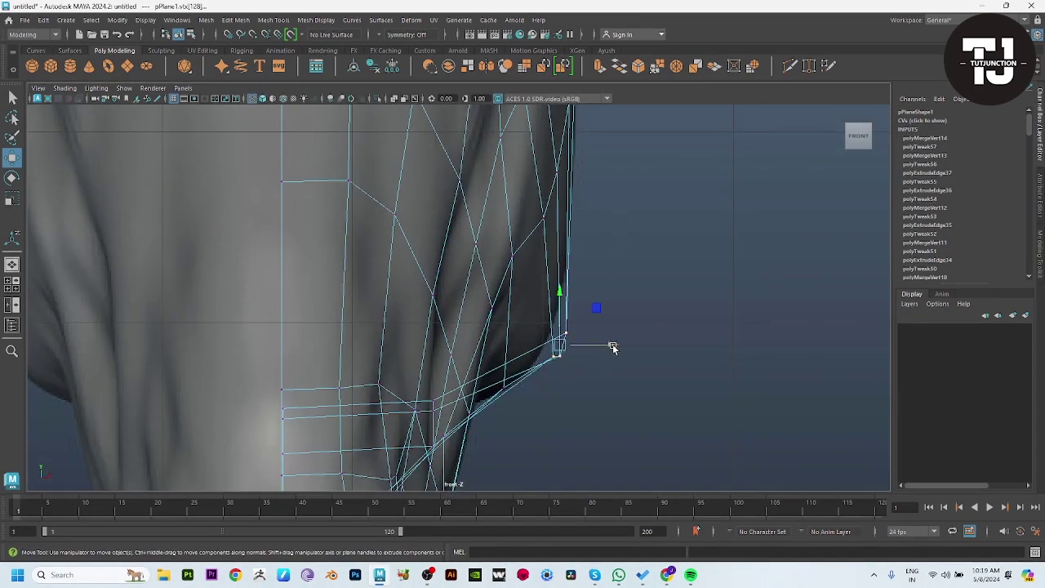
{"action": "left_click_drag", "start_coordinate": [613, 347], "coordinate": [594, 352]}
Preview the retopology mesh smoothed with 3 and orbit to inspect the jaw
{"action": "key", "text": "space"}
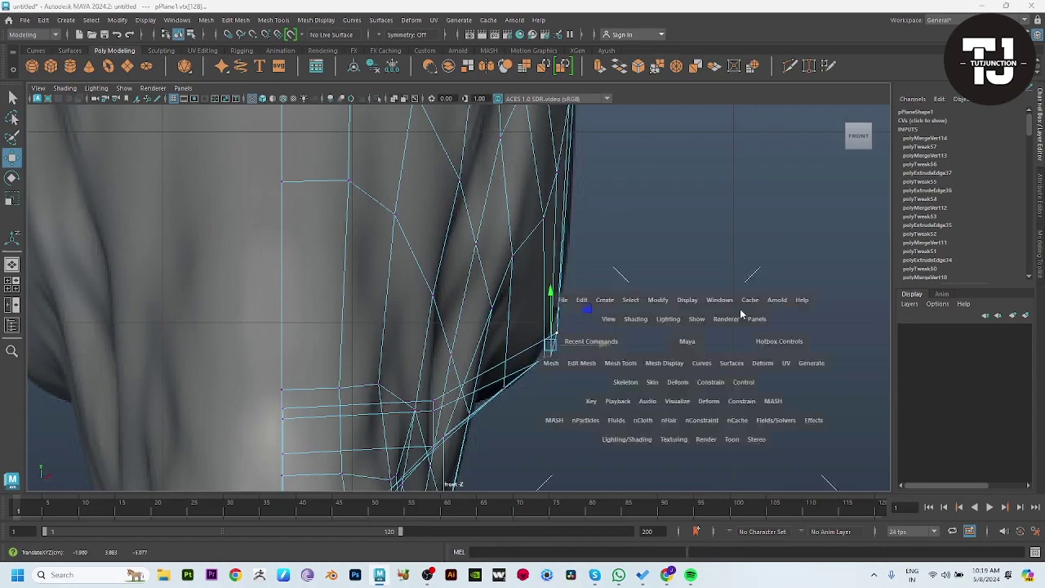
{"action": "mouse_move", "coordinate": [676, 368]}
{"action": "left_mouse_down"}
{"action": "mouse_move", "coordinate": [752, 245]}
{"action": "mouse_move", "coordinate": [613, 321]}
{"action": "mouse_move", "coordinate": [651, 317]}
{"action": "mouse_move", "coordinate": [560, 379]}
{"action": "left_mouse_up"}
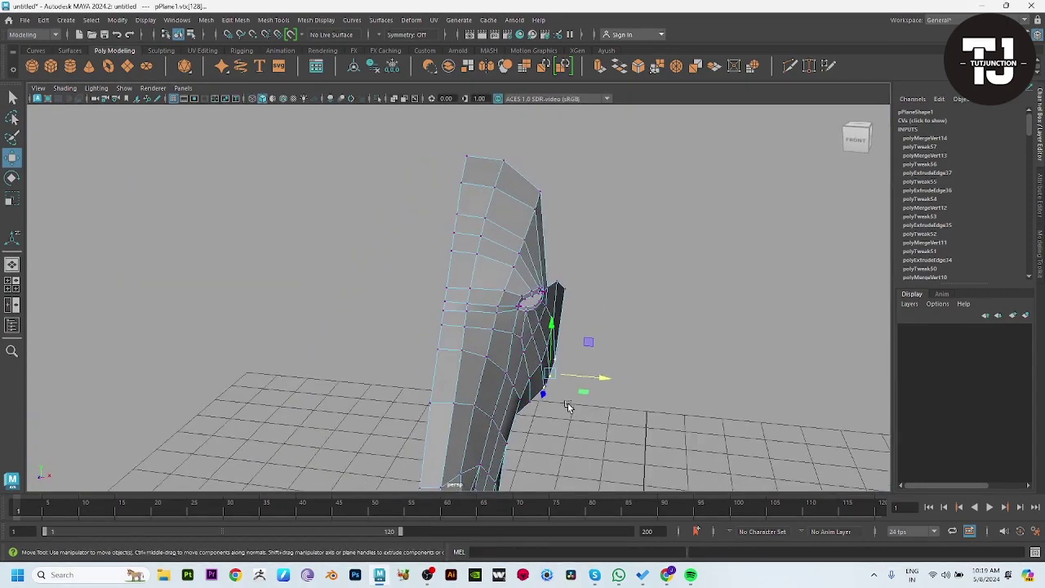
{"action": "left_click", "coordinate": [560, 380]}
{"action": "left_click", "coordinate": [550, 364]}
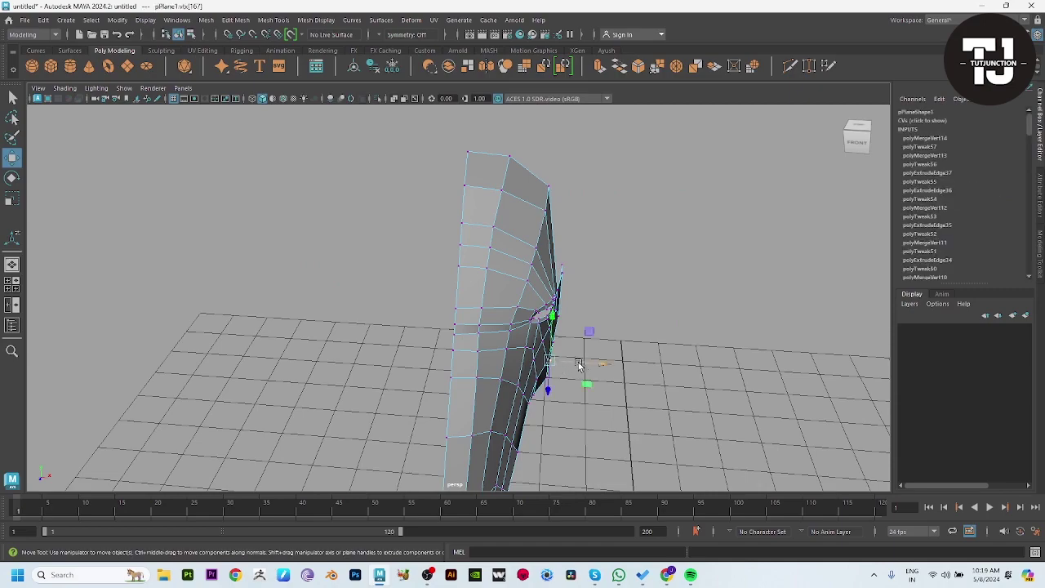
{"action": "scroll", "coordinate": [584, 365], "scroll_direction": "up", "scroll_amount": 3}
{"action": "key", "text": "3"}
{"action": "key", "text": "F8"}
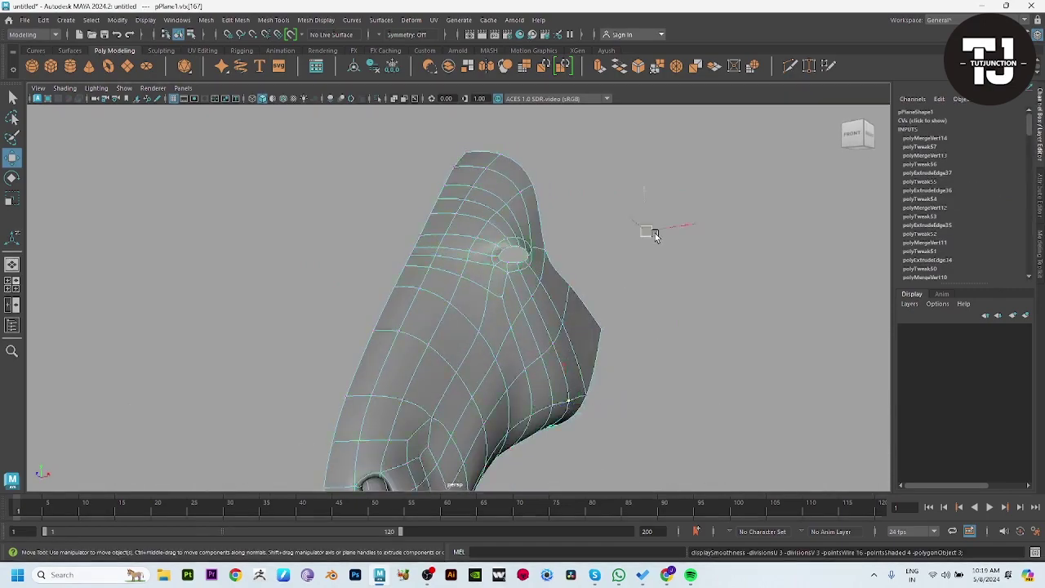
{"action": "mouse_move", "coordinate": [654, 231]}
{"action": "left_mouse_down", "text": "alt"}
{"action": "mouse_move", "coordinate": [592, 344]}
{"action": "mouse_move", "coordinate": [702, 384]}
{"action": "mouse_move", "coordinate": [588, 364]}
{"action": "mouse_move", "coordinate": [531, 322]}
{"action": "mouse_move", "coordinate": [479, 373]}
{"action": "mouse_move", "coordinate": [567, 366]}
{"action": "mouse_move", "coordinate": [552, 362]}
{"action": "mouse_move", "coordinate": [515, 384]}
{"action": "left_mouse_up", "text": "alt"}
{"action": "left_click", "coordinate": [625, 360]}
In the four-view layout, extrude the top border edge toward the ear and scale it to half width
{"action": "left_click", "coordinate": [515, 384]}
{"action": "key", "text": "space"}
{"action": "key", "text": "space"}
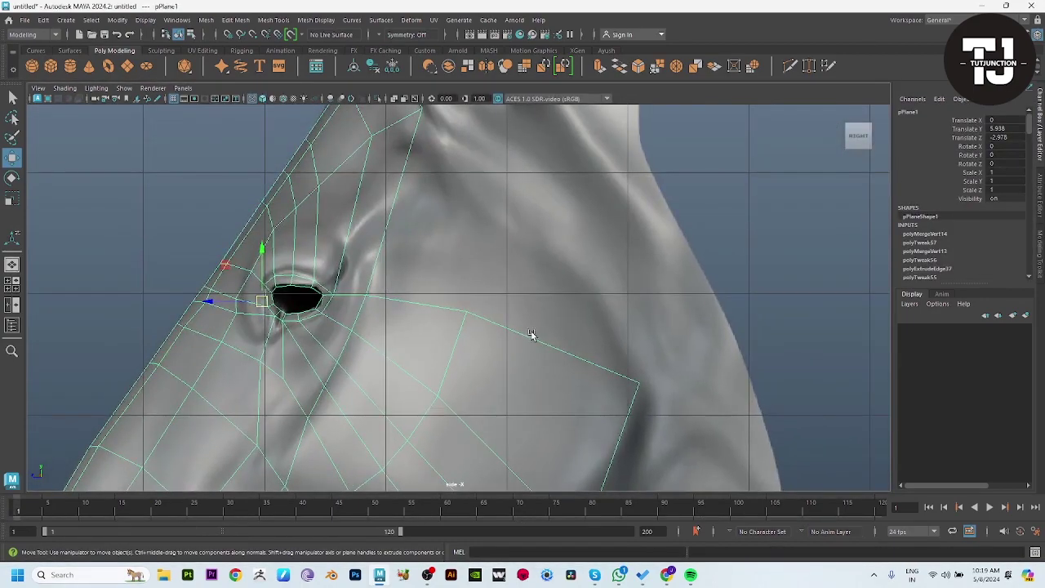
{"action": "mouse_move", "coordinate": [518, 291]}
{"action": "middle_mouse_down", "text": "alt"}
{"action": "mouse_move", "coordinate": [492, 362]}
{"action": "mouse_move", "coordinate": [476, 366]}
{"action": "middle_mouse_up", "text": "alt"}
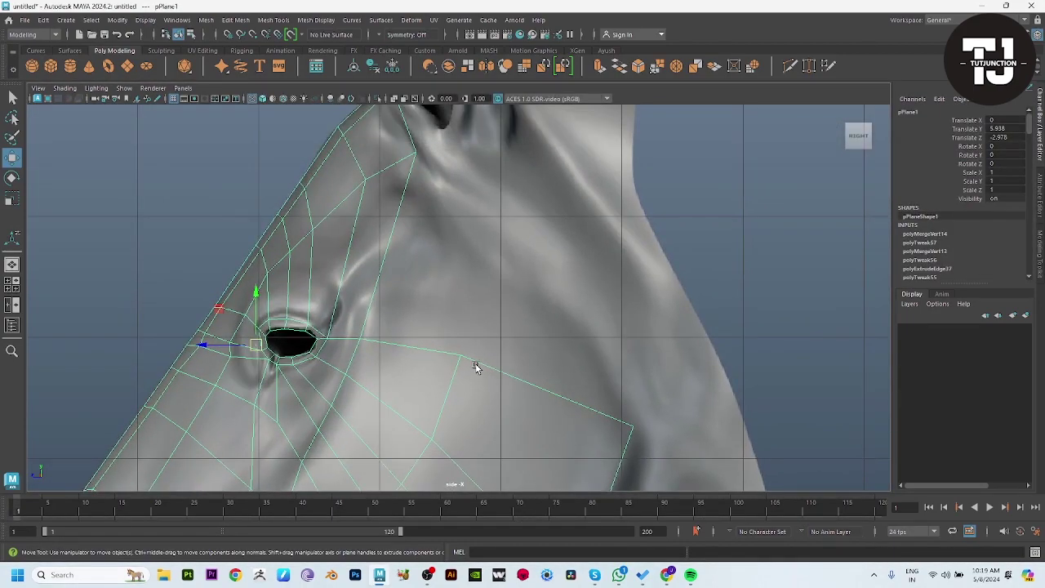
{"action": "left_click", "coordinate": [479, 305]}
{"action": "middle_click_drag", "start_coordinate": [480, 305], "coordinate": [455, 302], "text": "alt"}
{"action": "left_click_drag", "start_coordinate": [369, 155], "coordinate": [378, 253]}
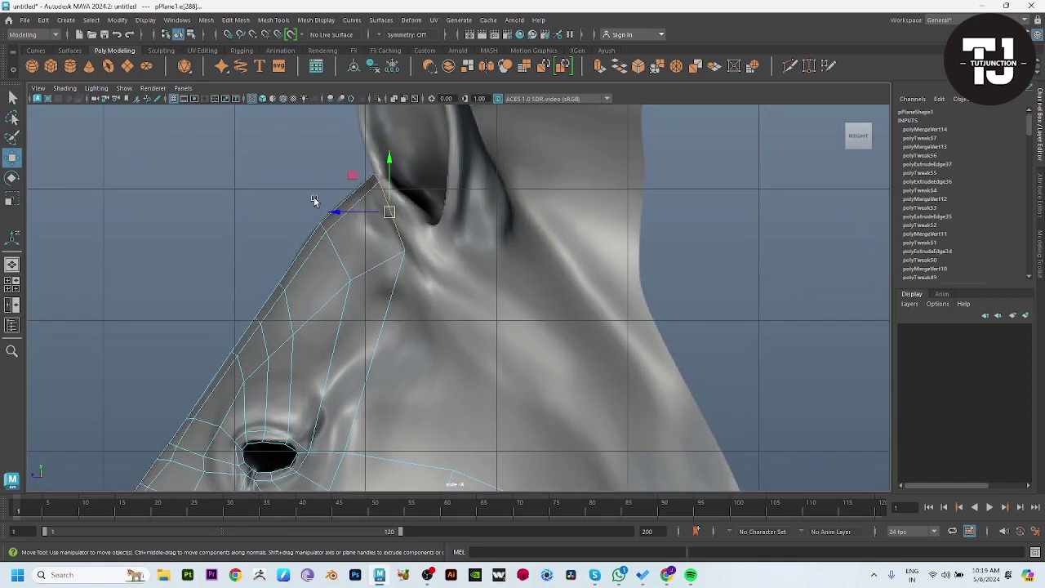
{"action": "left_click_drag", "start_coordinate": [386, 214], "coordinate": [505, 196], "text": "shift"}
{"action": "key", "text": "r"}
{"action": "middle_click_drag", "start_coordinate": [511, 221], "coordinate": [515, 291], "text": "alt"}
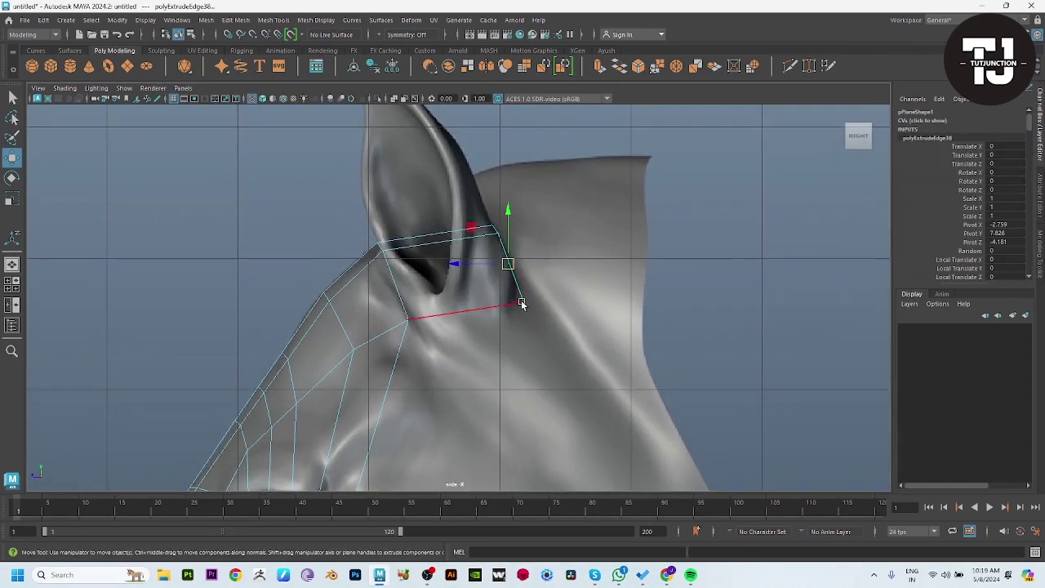
{"action": "mouse_move", "coordinate": [460, 266]}
{"action": "left_mouse_down"}
{"action": "mouse_move", "coordinate": [483, 266]}
{"action": "mouse_move", "coordinate": [507, 205]}
{"action": "mouse_move", "coordinate": [497, 207]}
{"action": "mouse_move", "coordinate": [644, 201]}
{"action": "left_mouse_up"}
{"action": "key", "text": "w"}
Extrude the edge into a new face behind the ear and shift its top vertices slightly left
{"action": "key", "text": "r"}
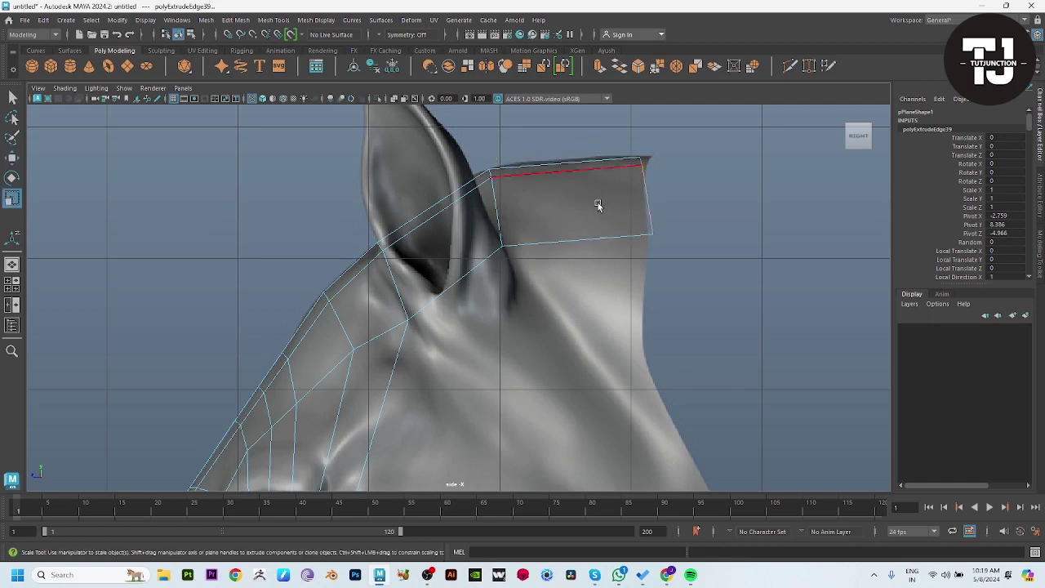
{"action": "key", "text": "e"}
{"action": "key", "text": "ctrl+F9"}
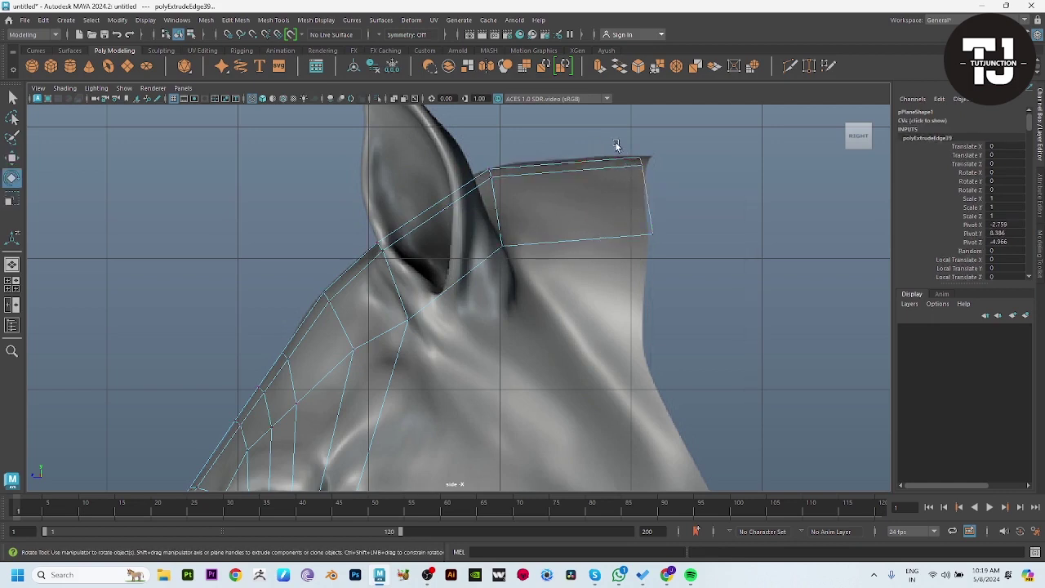
{"action": "key", "text": "r"}
{"action": "key", "text": "w"}
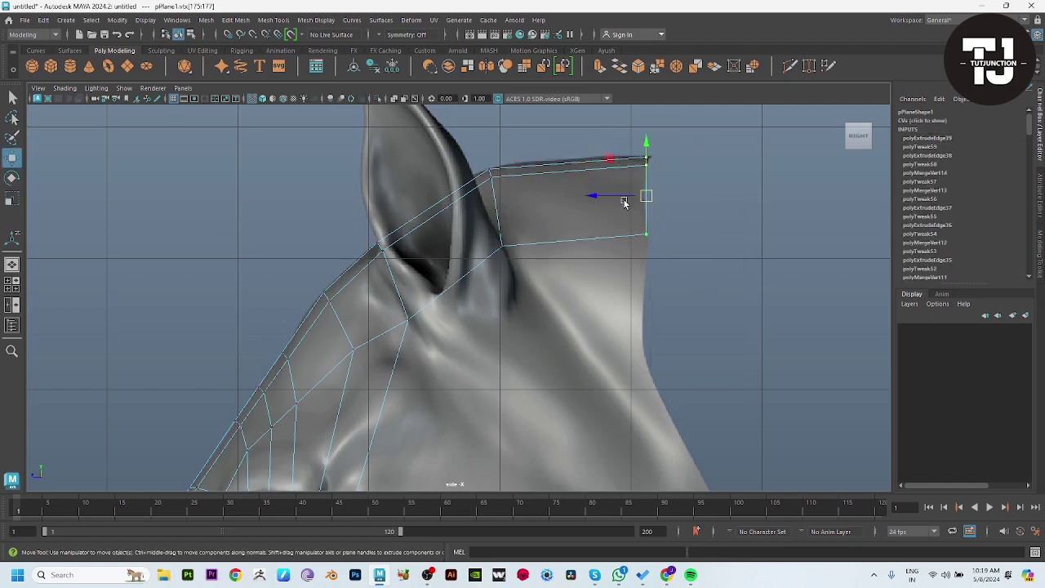
{"action": "left_click_drag", "start_coordinate": [623, 202], "coordinate": [612, 217]}
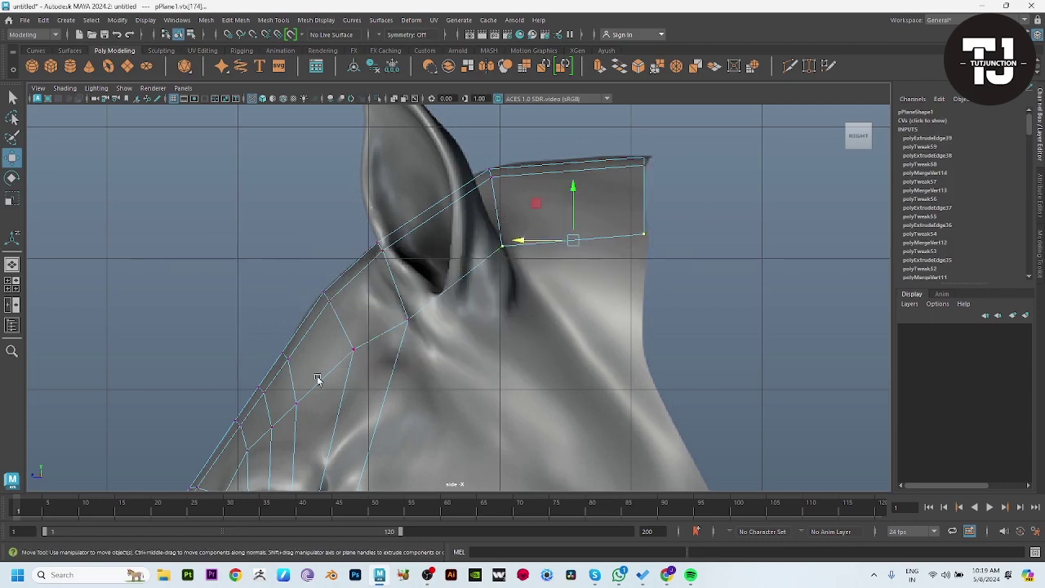
In the front view, move the top vertices outward and down so they wrap the crown
{"action": "left_click_drag", "start_coordinate": [318, 380], "coordinate": [501, 507]}
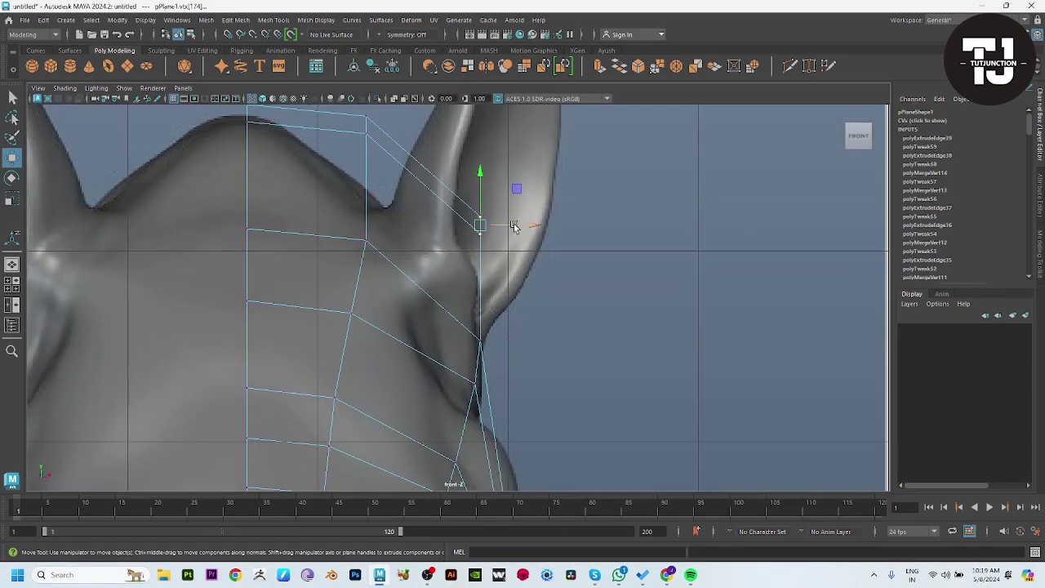
{"action": "mouse_move", "coordinate": [528, 226]}
{"action": "left_mouse_down"}
{"action": "mouse_move", "coordinate": [538, 230]}
{"action": "mouse_move", "coordinate": [495, 235]}
{"action": "left_mouse_up"}
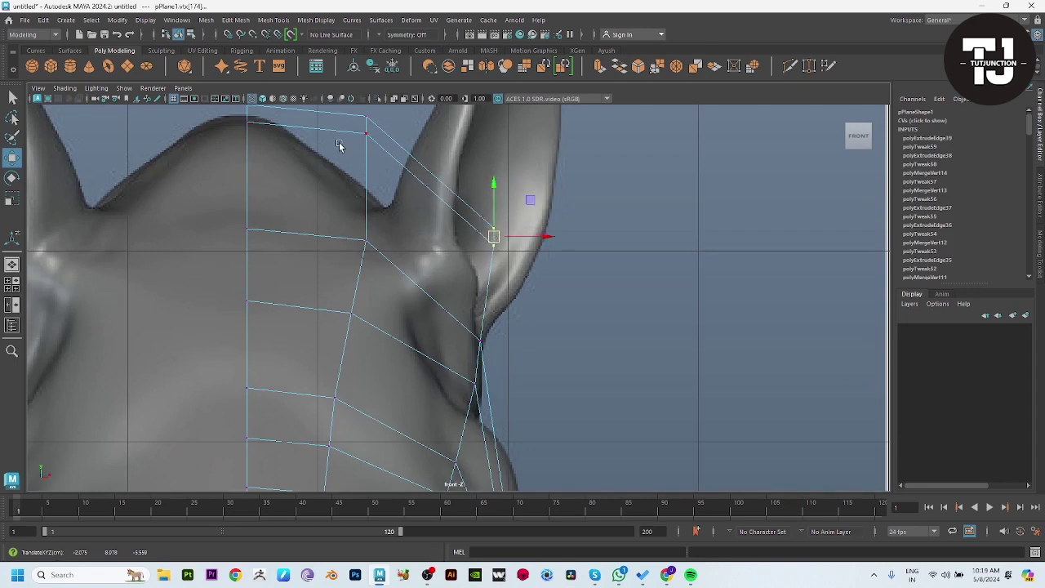
{"action": "left_click", "coordinate": [365, 132]}
{"action": "left_click_drag", "start_coordinate": [365, 133], "coordinate": [367, 196]}
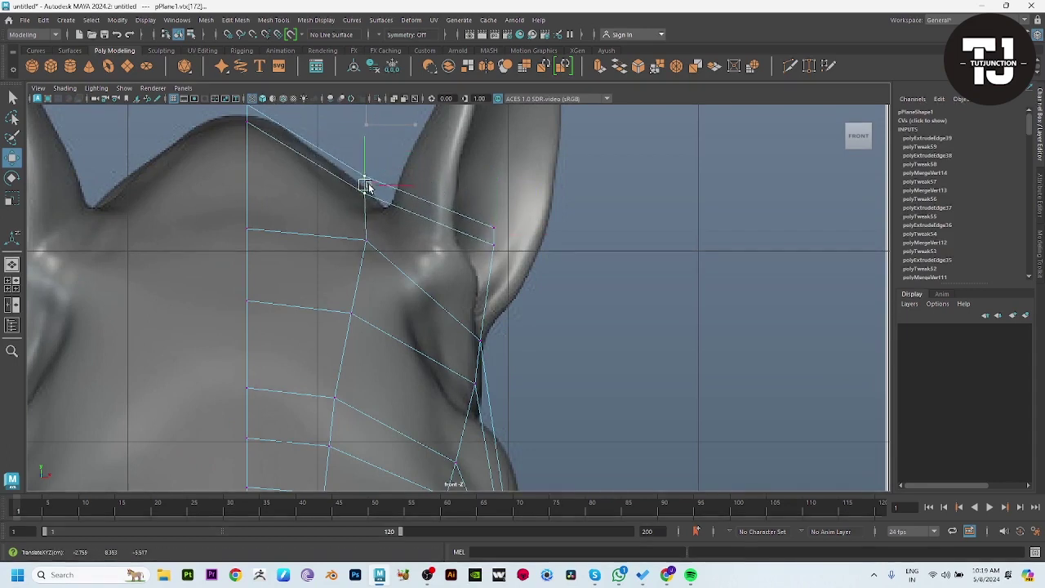
{"action": "left_click", "coordinate": [249, 120]}
{"action": "middle_click_drag", "start_coordinate": [290, 152], "coordinate": [312, 223], "text": "alt"}
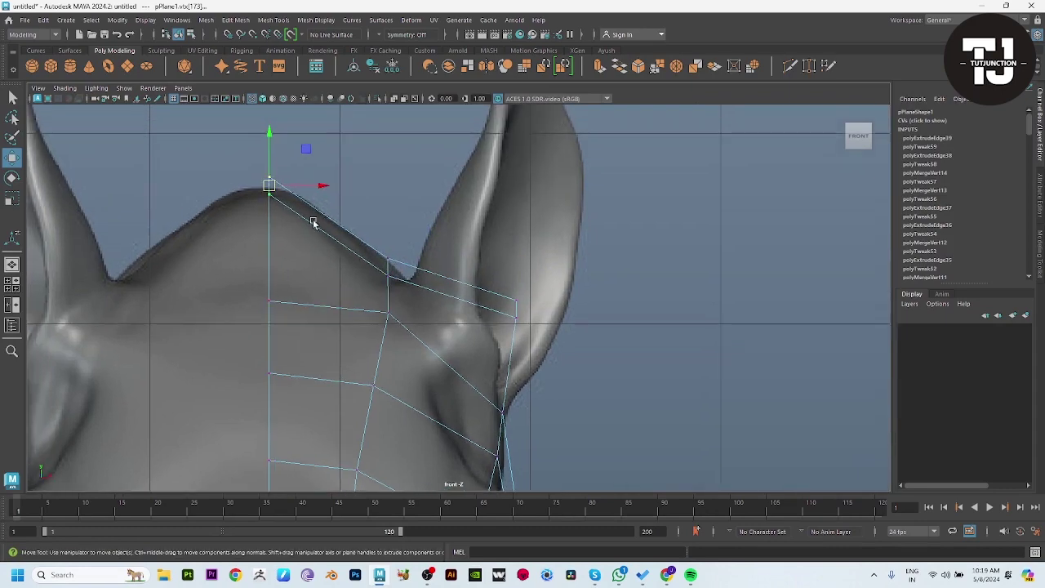
{"action": "left_click_drag", "start_coordinate": [268, 135], "coordinate": [269, 147]}
In the side view, fit the right top vertex and straighten the strip's middle edge row
{"action": "key", "text": "space"}
{"action": "key", "text": "space"}
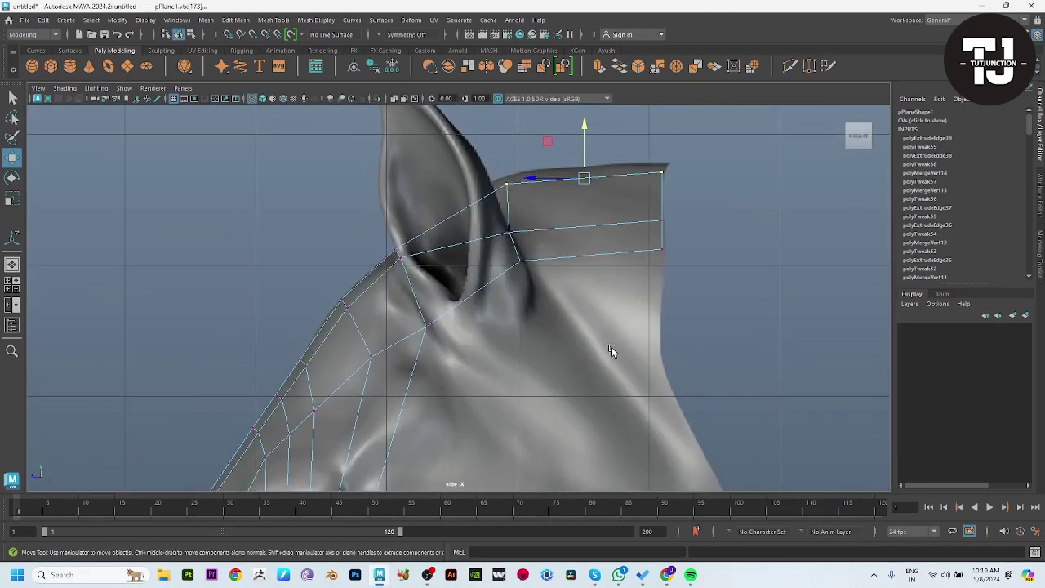
{"action": "left_click", "coordinate": [662, 171]}
{"action": "left_click_drag", "start_coordinate": [662, 171], "coordinate": [663, 166]}
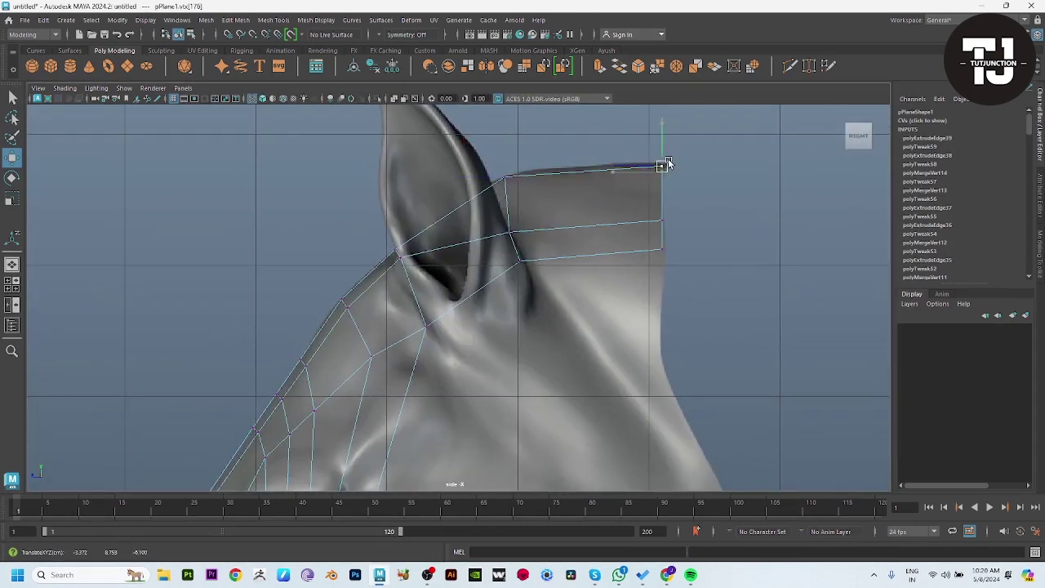
{"action": "left_click_drag", "start_coordinate": [502, 232], "coordinate": [511, 212]}
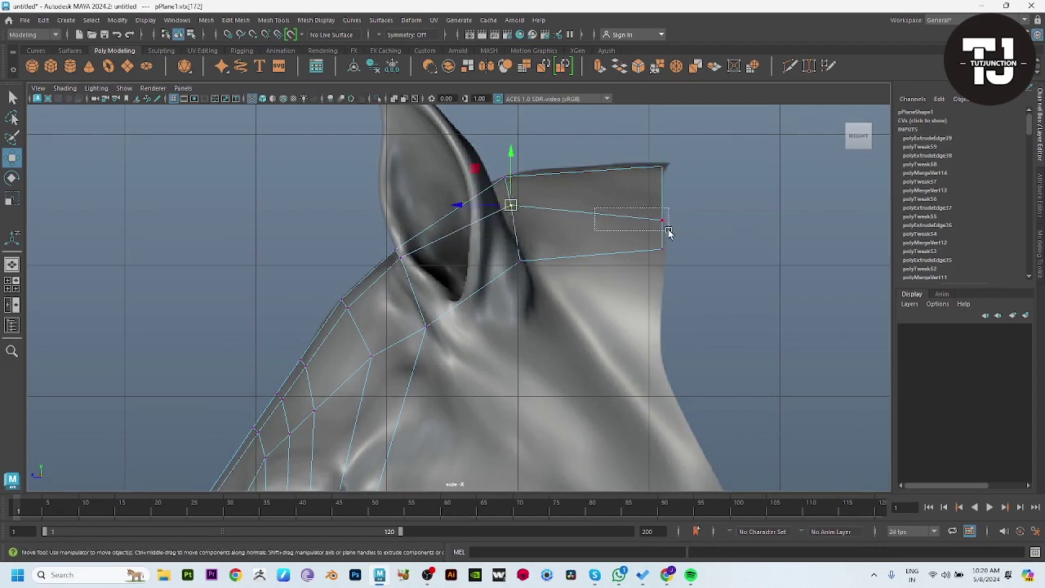
{"action": "mouse_move", "coordinate": [661, 219]}
{"action": "left_mouse_down"}
{"action": "mouse_move", "coordinate": [662, 204]}
{"action": "mouse_move", "coordinate": [710, 327]}
{"action": "left_mouse_up"}
{"action": "key", "text": "space"}
{"action": "left_click_drag", "start_coordinate": [492, 336], "coordinate": [557, 415], "text": "alt"}
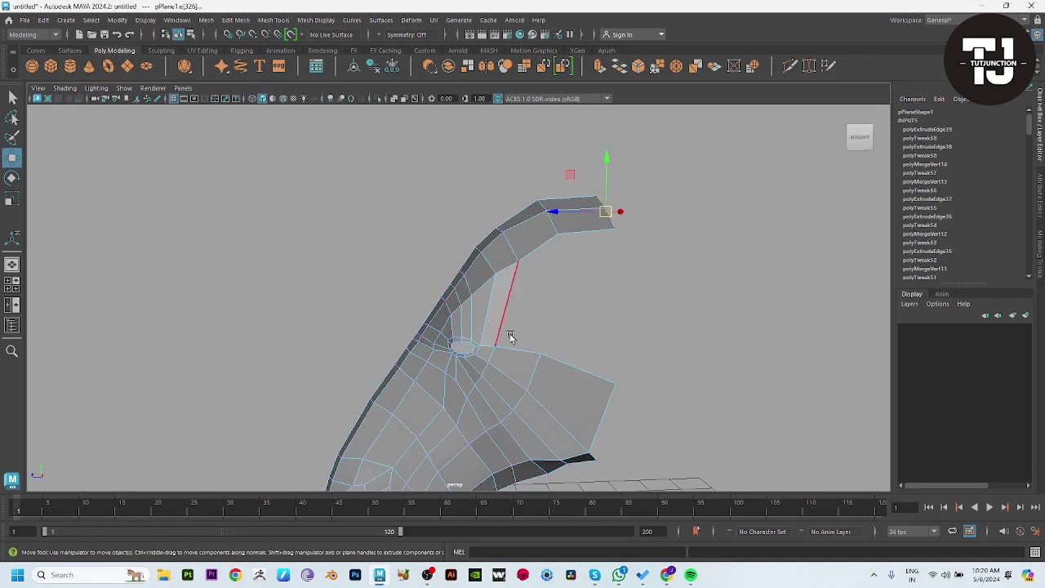
In the side view, extrude a new edge from the mesh border toward the cheek
{"action": "key", "text": "space"}
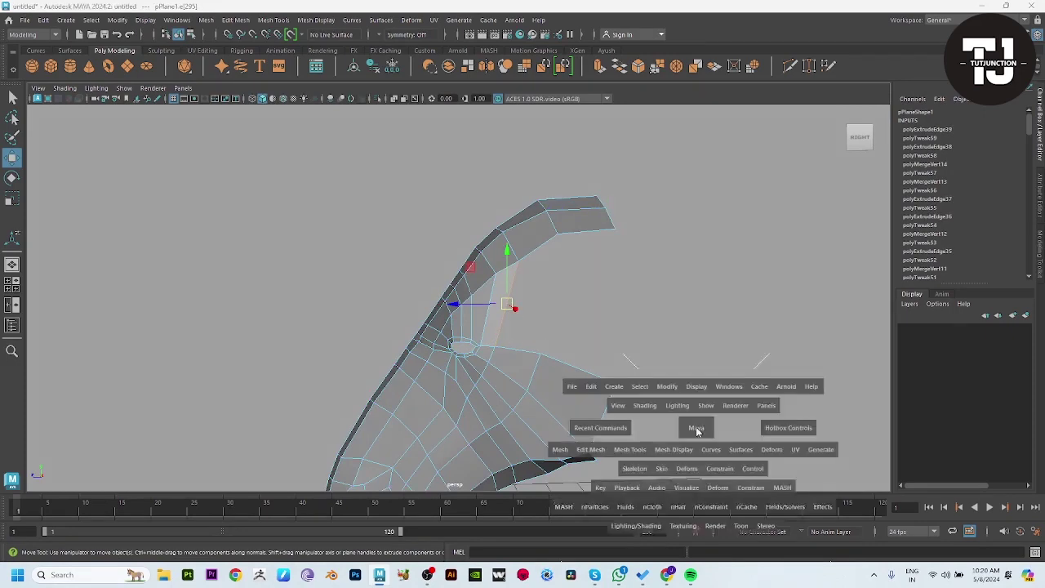
{"action": "left_click_drag", "start_coordinate": [537, 336], "coordinate": [588, 381]}
{"action": "left_click_drag", "start_coordinate": [281, 237], "coordinate": [517, 242], "text": "shift"}
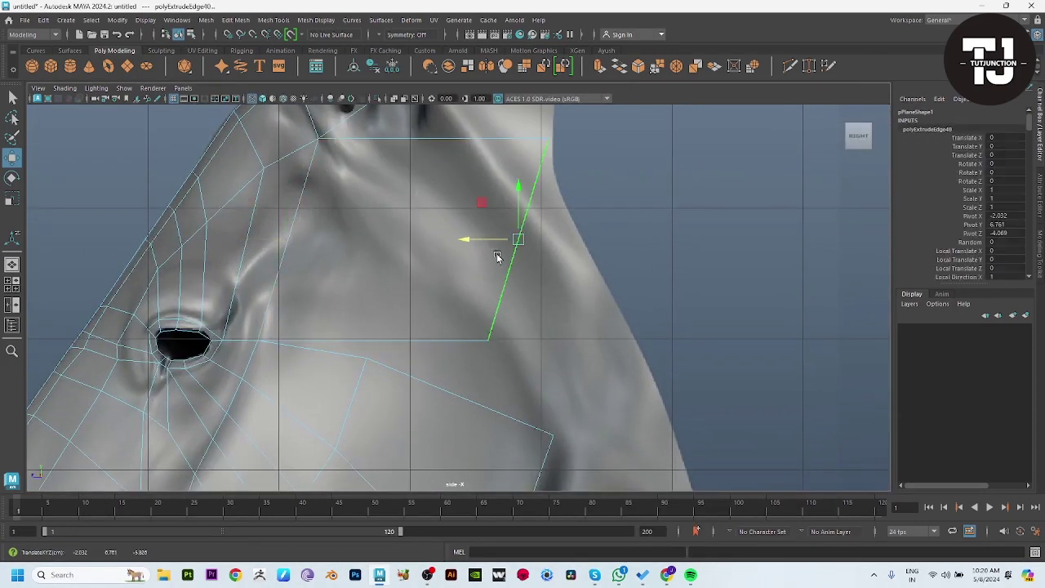
{"action": "middle_click_drag", "start_coordinate": [575, 180], "coordinate": [594, 259], "text": "alt"}
Snap the extrusion's end vertices onto the lower and upper neighbouring vertices and merge them
{"action": "key", "text": "F9"}
{"action": "left_click", "coordinate": [506, 421]}
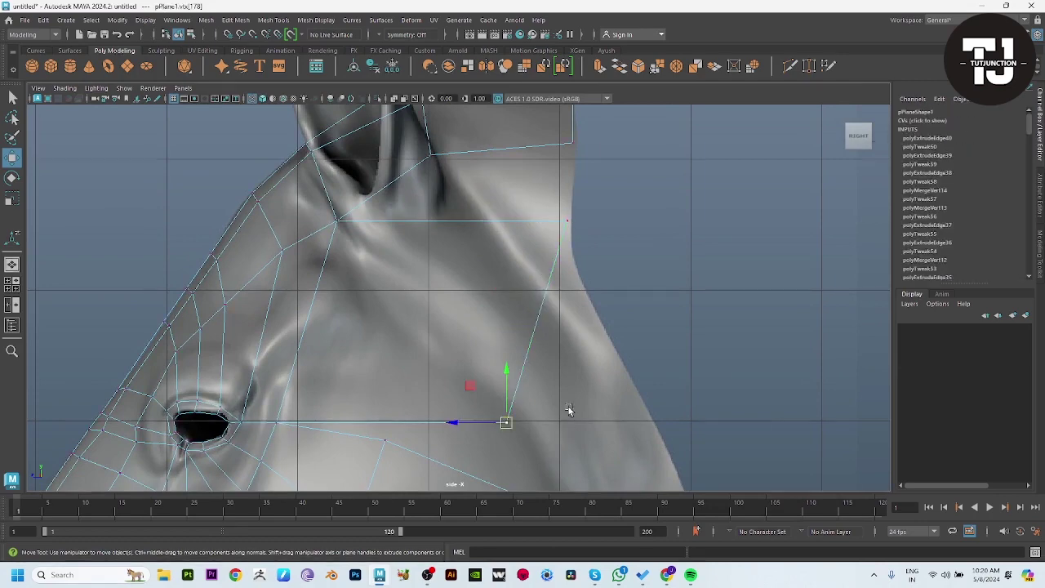
{"action": "middle_click_drag", "start_coordinate": [566, 410], "coordinate": [501, 282], "text": "alt"}
{"action": "mouse_move", "coordinate": [501, 279]}
{"action": "left_mouse_down"}
{"action": "mouse_move", "coordinate": [569, 291]}
{"action": "mouse_move", "coordinate": [583, 368]}
{"action": "left_mouse_up"}
{"action": "middle_click_drag", "start_coordinate": [582, 368], "coordinate": [573, 462], "text": "alt"}
{"action": "left_click_drag", "start_coordinate": [539, 167], "coordinate": [584, 228]}
{"action": "middle_click_drag", "start_coordinate": [549, 109], "coordinate": [554, 186], "text": "alt"}
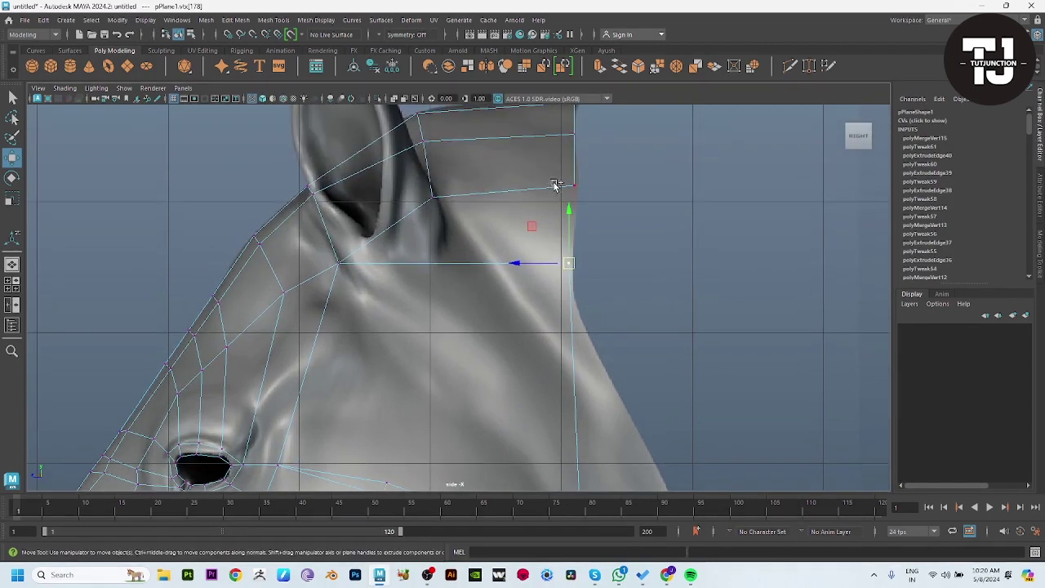
{"action": "left_click_drag", "start_coordinate": [591, 228], "coordinate": [572, 190]}
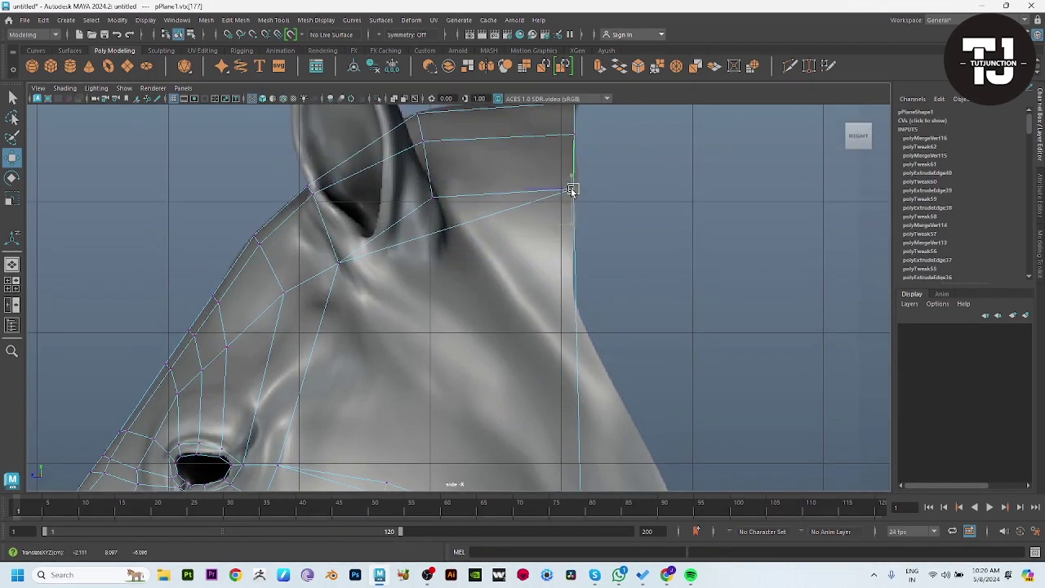
{"action": "key", "text": "F8"}
Insert an edge loop across the cheek strip and push its new vertex out to the head's side in the front view
{"action": "middle_click_drag", "start_coordinate": [502, 260], "coordinate": [542, 171], "text": "alt"}
{"action": "right_click_drag", "start_coordinate": [522, 147], "coordinate": [500, 146], "text": "shift"}
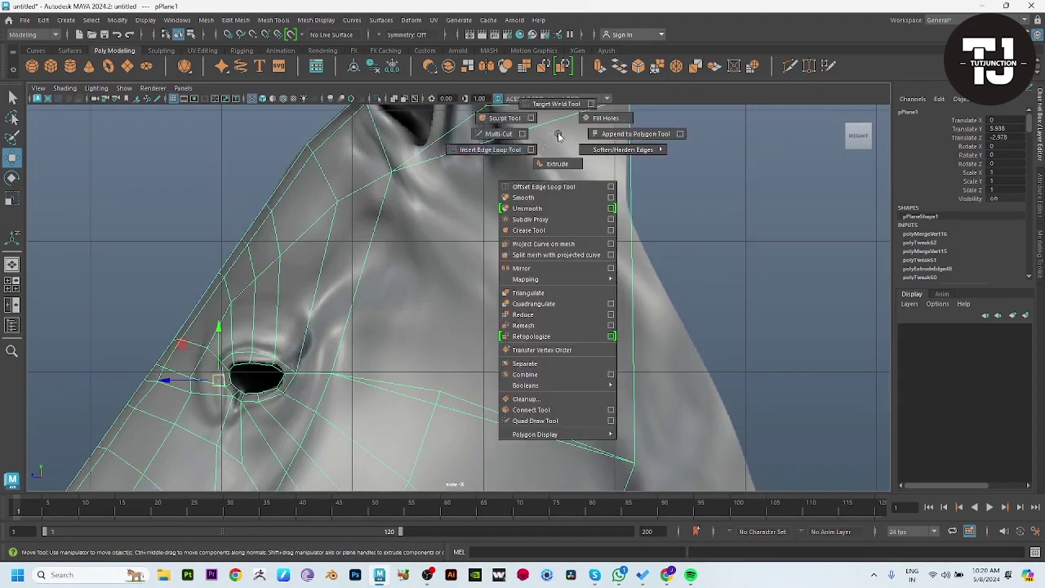
{"action": "left_click", "coordinate": [499, 144]}
{"action": "key", "text": "w"}
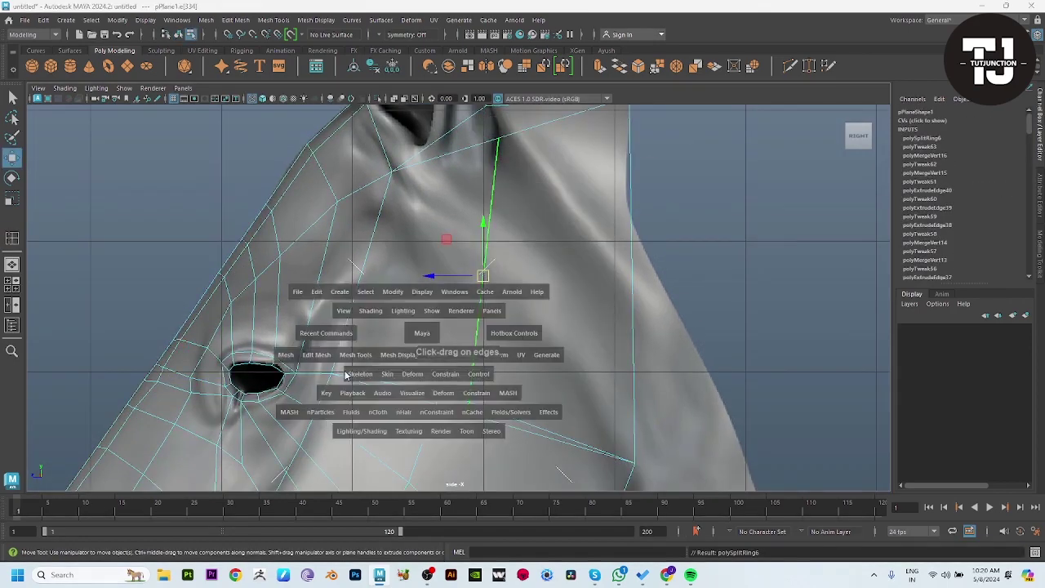
{"action": "left_click_drag", "start_coordinate": [420, 327], "coordinate": [403, 303]}
{"action": "left_click_drag", "start_coordinate": [613, 422], "coordinate": [627, 422]}
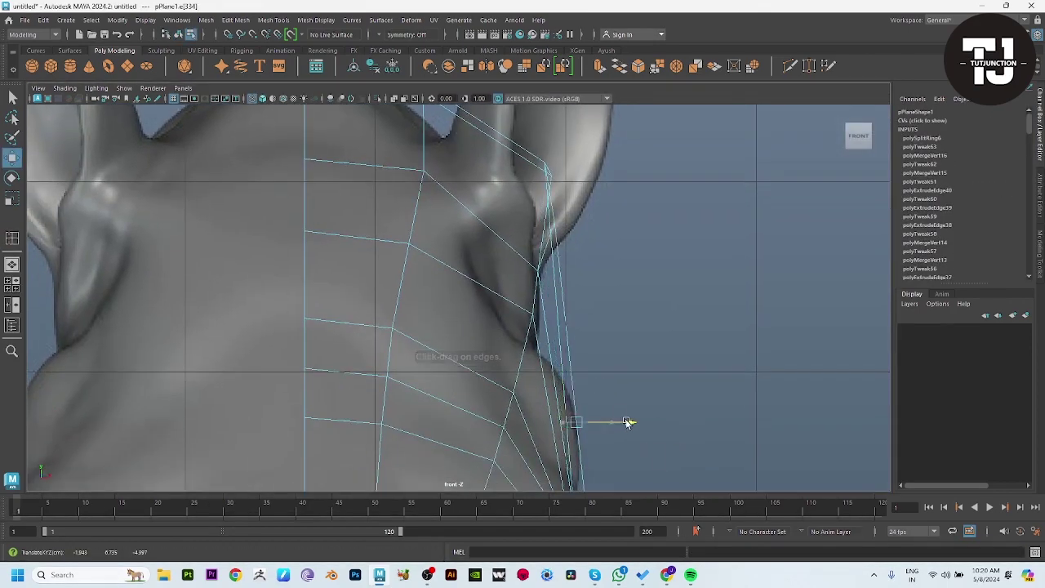
{"action": "scroll", "coordinate": [674, 280], "scroll_direction": "down", "scroll_amount": 3}
Preview the mesh smoothed in the perspective view and orbit to check it from the side
{"action": "key", "text": "space"}
{"action": "key", "text": "space"}
{"action": "mouse_move", "coordinate": [504, 342]}
{"action": "left_mouse_down", "text": "alt"}
{"action": "mouse_move", "coordinate": [609, 349]}
{"action": "mouse_move", "coordinate": [595, 343]}
{"action": "mouse_move", "coordinate": [634, 381]}
{"action": "mouse_move", "coordinate": [604, 364]}
{"action": "mouse_move", "coordinate": [614, 378]}
{"action": "left_mouse_up", "text": "alt"}
{"action": "key", "text": "3"}
{"action": "left_click", "coordinate": [677, 322]}
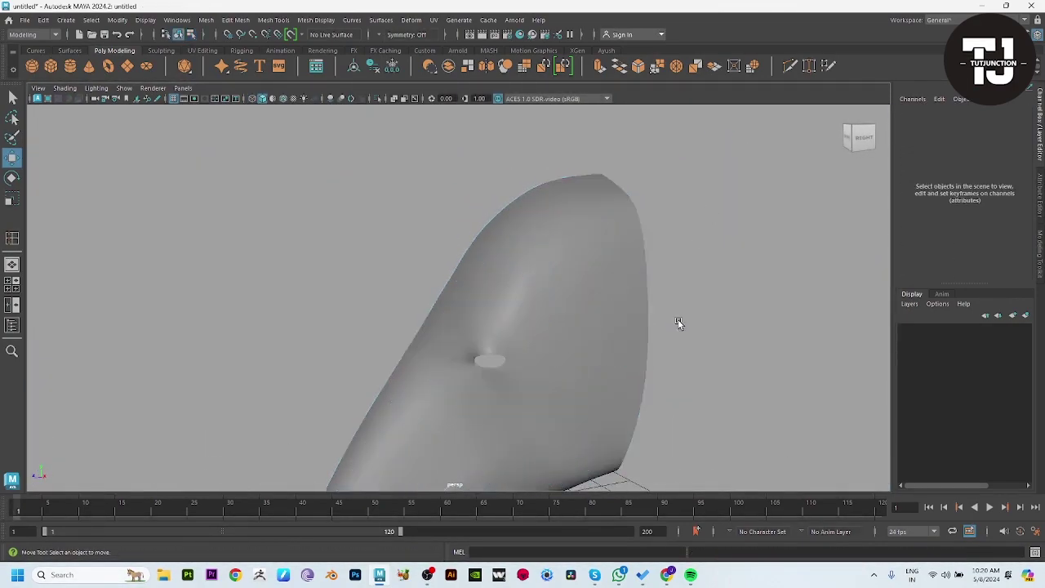
{"action": "mouse_move", "coordinate": [677, 321]}
{"action": "left_mouse_down", "text": "alt"}
{"action": "mouse_move", "coordinate": [617, 317]}
{"action": "mouse_move", "coordinate": [600, 288]}
{"action": "mouse_move", "coordinate": [546, 329]}
{"action": "mouse_move", "coordinate": [578, 272]}
{"action": "mouse_move", "coordinate": [515, 250]}
{"action": "mouse_move", "coordinate": [572, 301]}
{"action": "mouse_move", "coordinate": [601, 381]}
{"action": "left_mouse_up", "text": "alt"}
{"action": "left_click", "coordinate": [572, 297]}
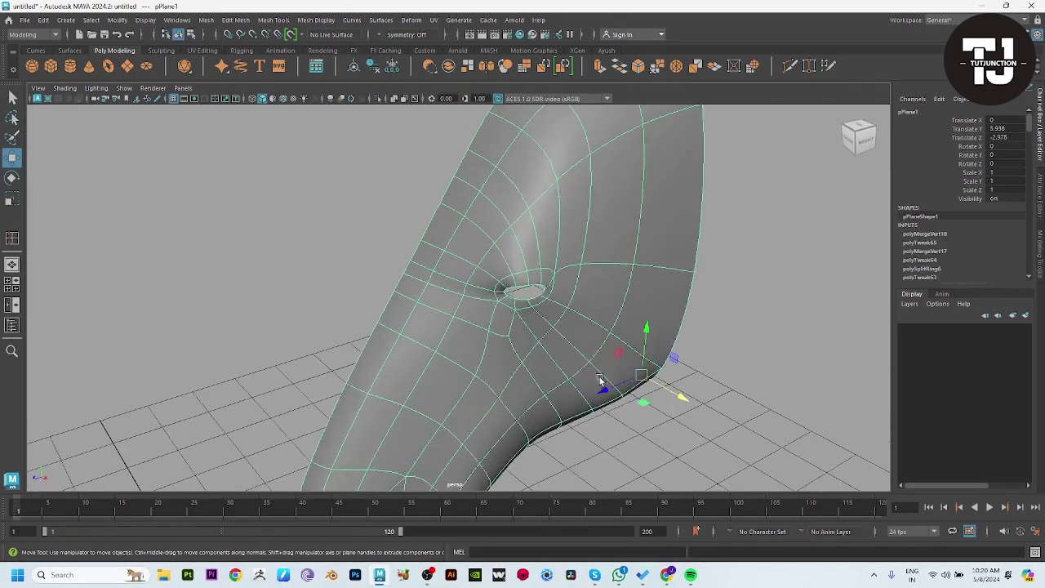
Back in unsmoothed display, Multi-Cut a ring of edges around the eye hole plus a cut below it
{"action": "key", "text": "1"}
{"action": "scroll", "coordinate": [588, 166], "scroll_direction": "up", "scroll_amount": 5}
{"action": "right_click_drag", "start_coordinate": [588, 166], "coordinate": [524, 174], "text": "shift"}
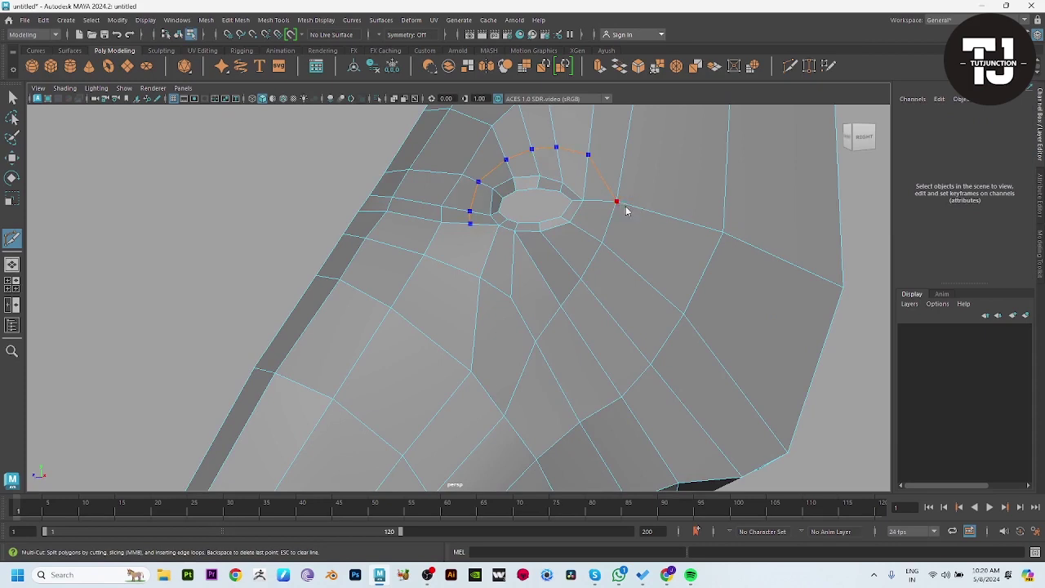
{"action": "key", "text": "Return"}
{"action": "left_click", "coordinate": [533, 262]}
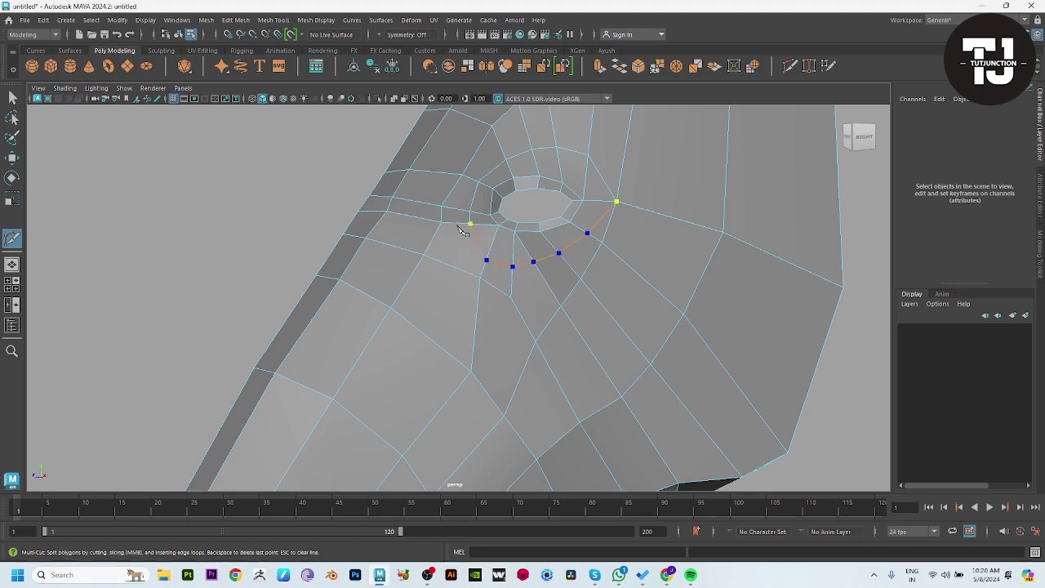
{"action": "key", "text": "w"}
{"action": "mouse_move", "coordinate": [585, 243]}
{"action": "left_mouse_down", "text": "alt"}
{"action": "mouse_move", "coordinate": [555, 236]}
{"action": "mouse_move", "coordinate": [613, 280]}
{"action": "mouse_move", "coordinate": [555, 345]}
{"action": "mouse_move", "coordinate": [617, 324]}
{"action": "mouse_move", "coordinate": [576, 361]}
{"action": "mouse_move", "coordinate": [596, 305]}
{"action": "mouse_move", "coordinate": [569, 377]}
{"action": "left_mouse_up", "text": "alt"}
Pull the cheek-edge vertices right onto the cheek outline in the front view
{"action": "left_click", "coordinate": [551, 203]}
{"action": "key", "text": "space"}
{"action": "key", "text": "space"}
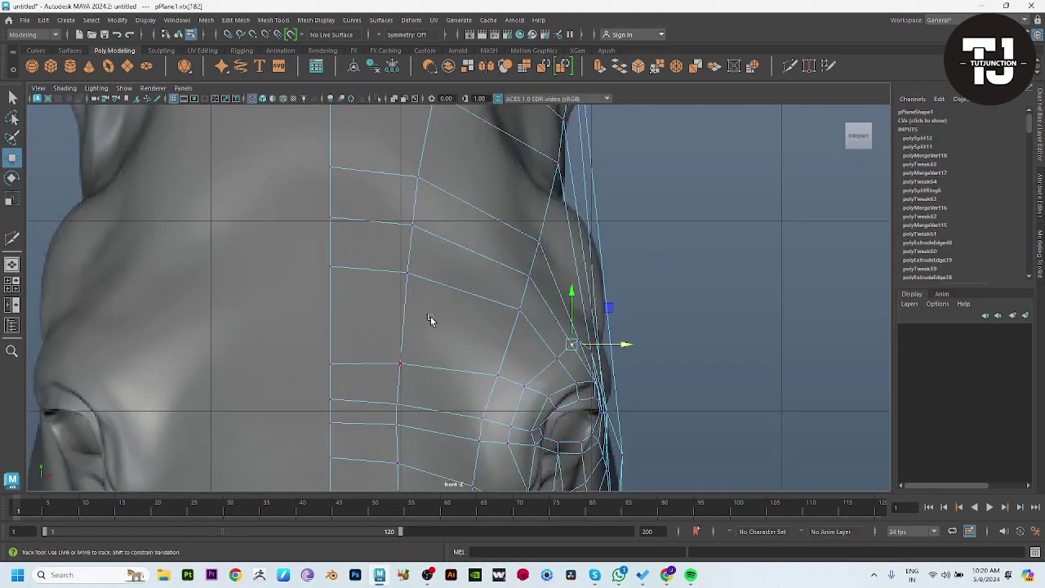
{"action": "left_click_drag", "start_coordinate": [566, 356], "coordinate": [588, 351]}
{"action": "left_click", "coordinate": [583, 344]}
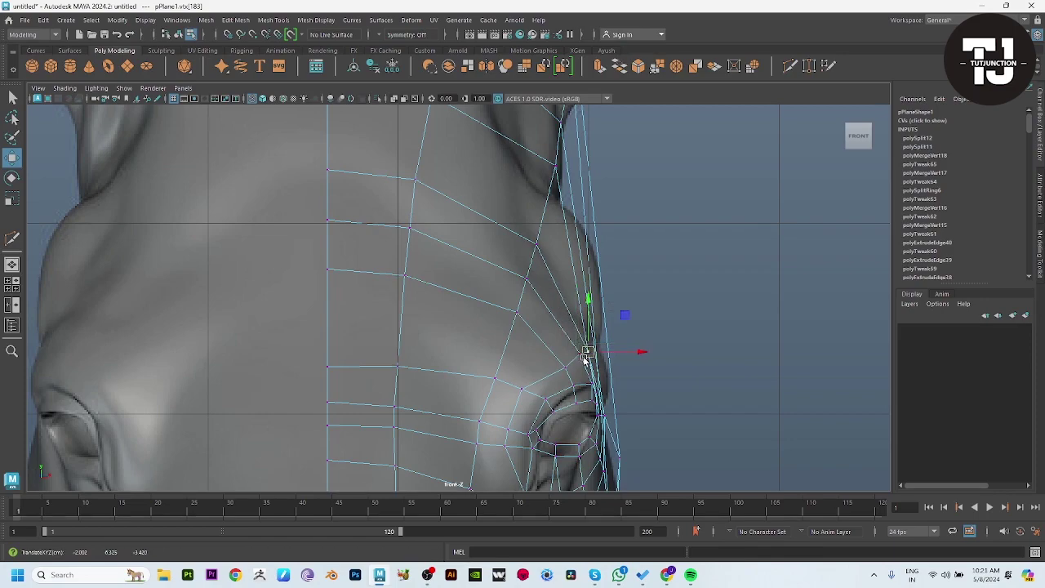
{"action": "right_click_drag", "start_coordinate": [584, 357], "coordinate": [583, 359], "text": "shift"}
{"action": "key", "text": "ctrl+z"}
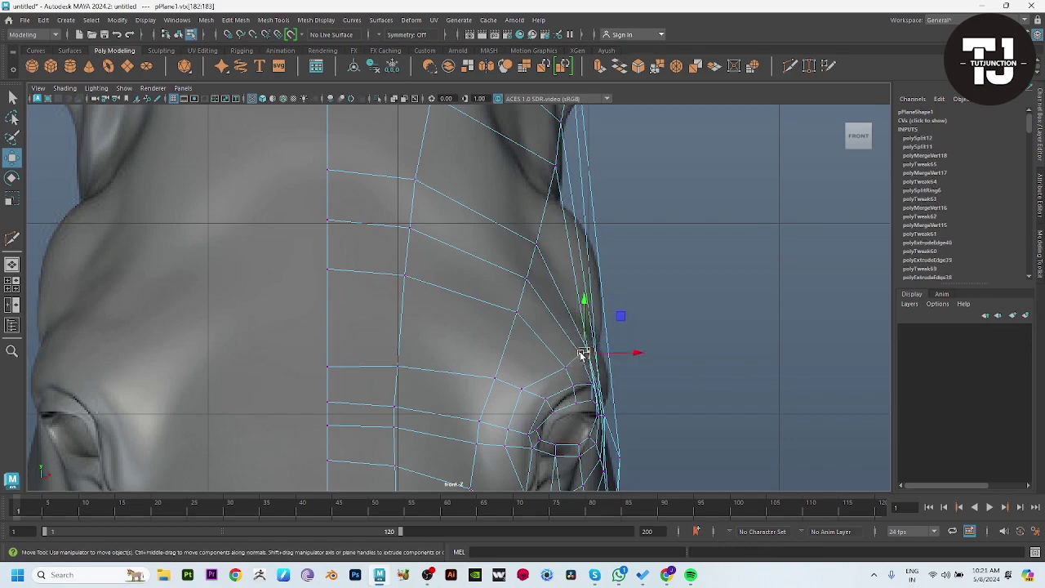
{"action": "key", "text": "space"}
{"action": "mouse_move", "coordinate": [639, 320]}
{"action": "left_mouse_down"}
{"action": "mouse_move", "coordinate": [639, 294]}
{"action": "mouse_move", "coordinate": [548, 286]}
{"action": "mouse_move", "coordinate": [267, 306]}
{"action": "left_mouse_up"}
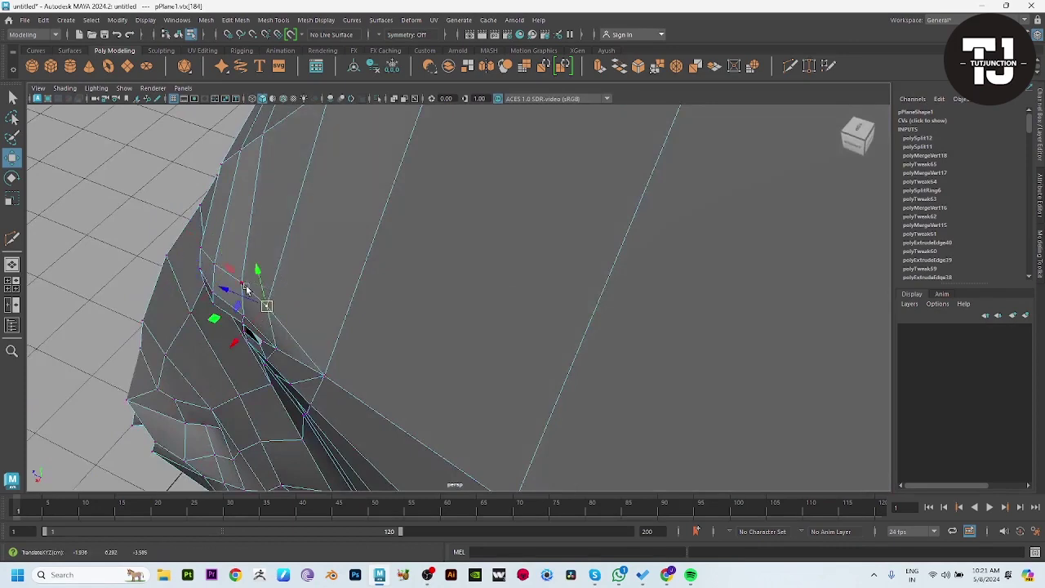
Move the vertex beside the eye hole right and up to match the sculpt
{"action": "left_click", "coordinate": [237, 285]}
{"action": "left_click", "coordinate": [263, 308]}
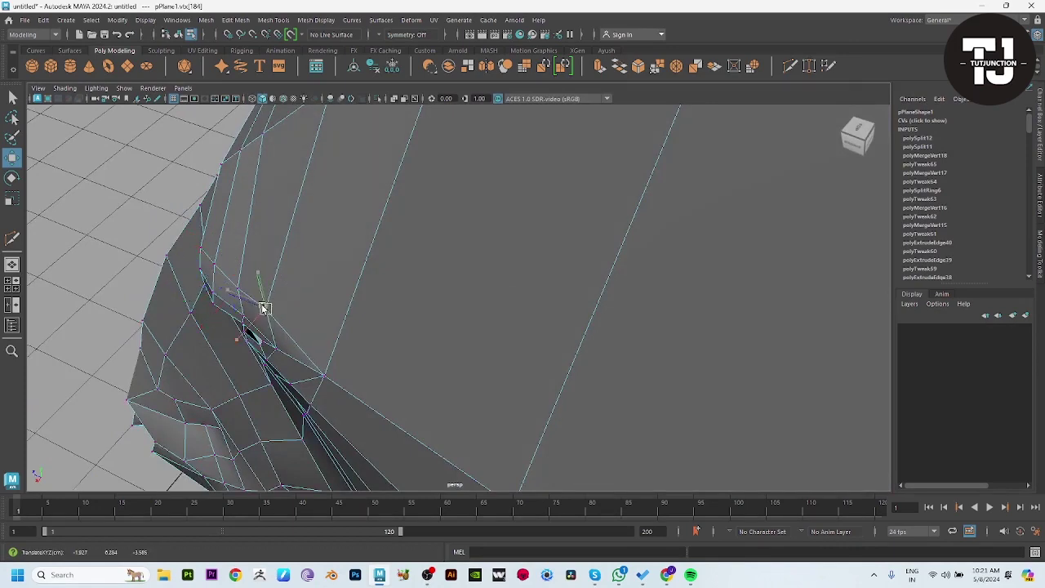
{"action": "key", "text": "f"}
{"action": "left_click_drag", "start_coordinate": [326, 281], "coordinate": [571, 198], "text": "alt"}
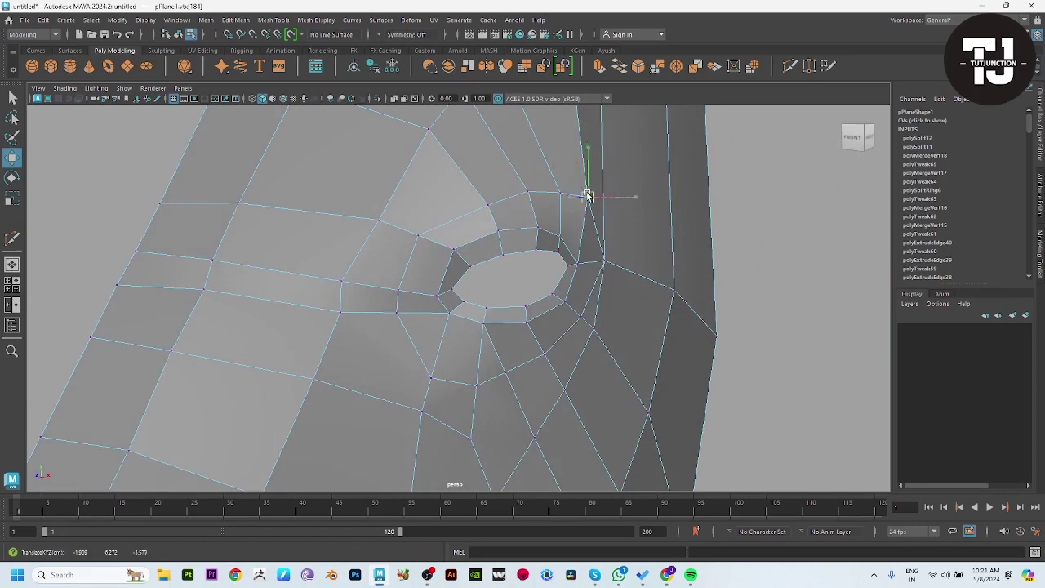
{"action": "left_click_drag", "start_coordinate": [548, 317], "coordinate": [649, 403], "text": "alt"}
{"action": "key", "text": "space"}
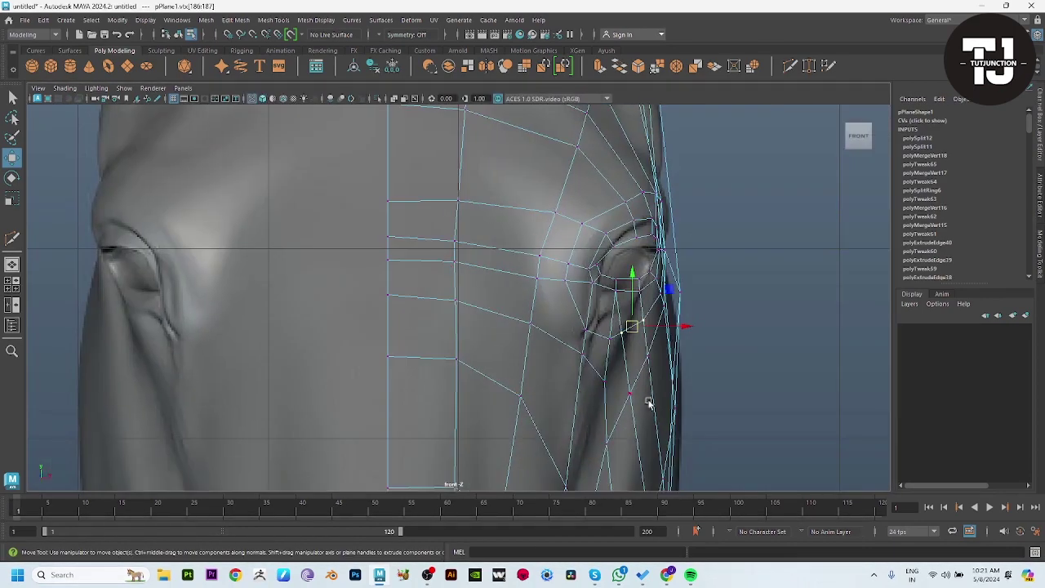
{"action": "left_click_drag", "start_coordinate": [632, 329], "coordinate": [647, 324]}
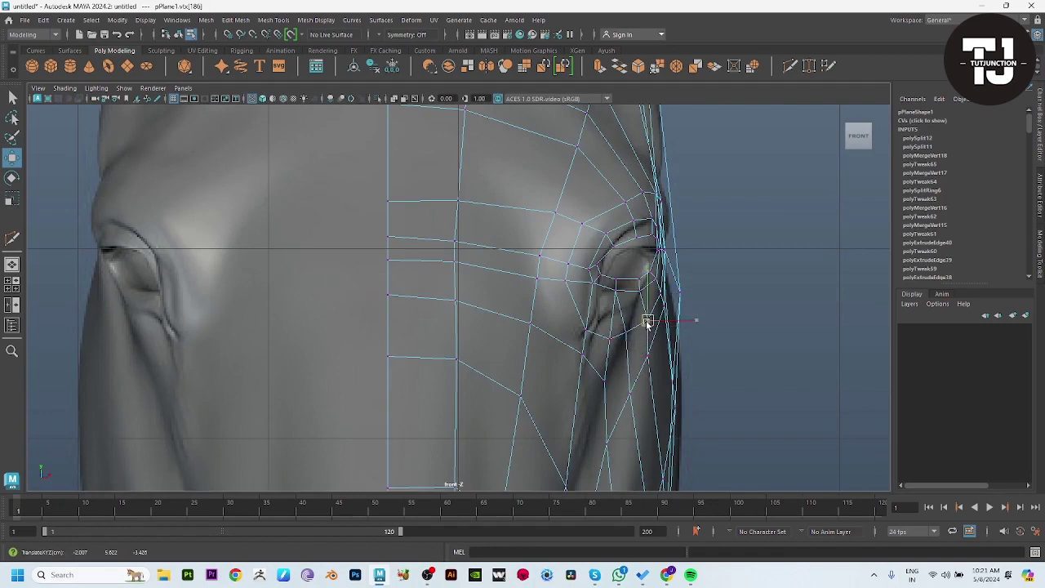
{"action": "left_click", "coordinate": [663, 293]}
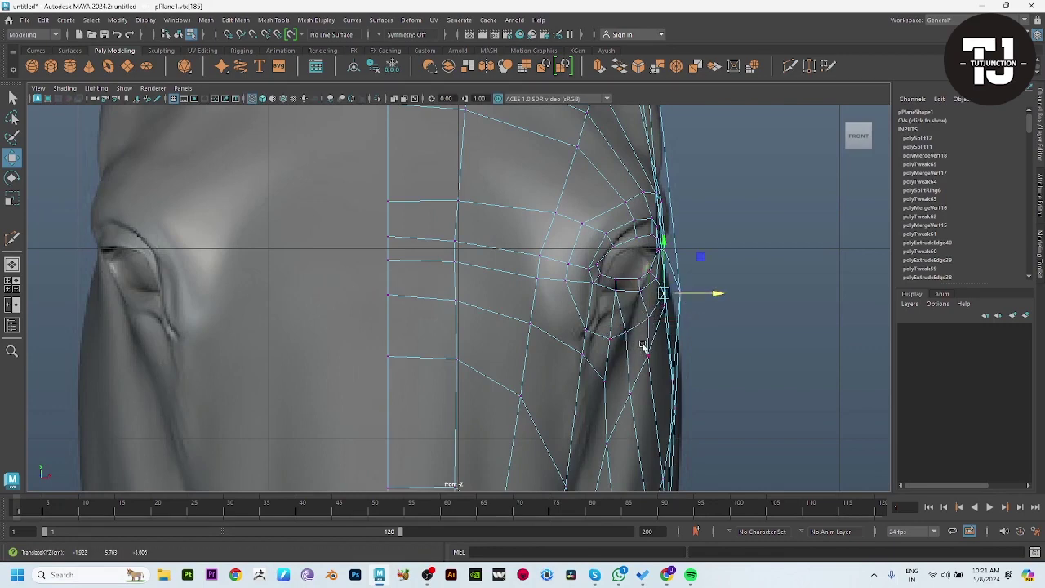
{"action": "left_click", "coordinate": [609, 337]}
Slide the cheek-outline edge and lower jaw vertices onto the sculpted contour
{"action": "key", "text": "space"}
{"action": "key", "text": "space"}
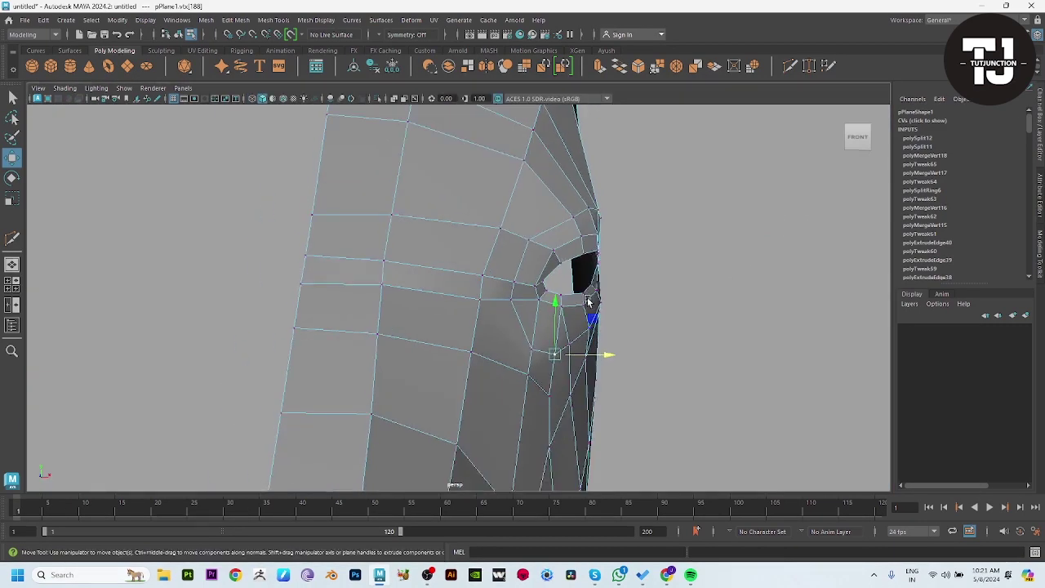
{"action": "key", "text": "space"}
{"action": "key", "text": "space"}
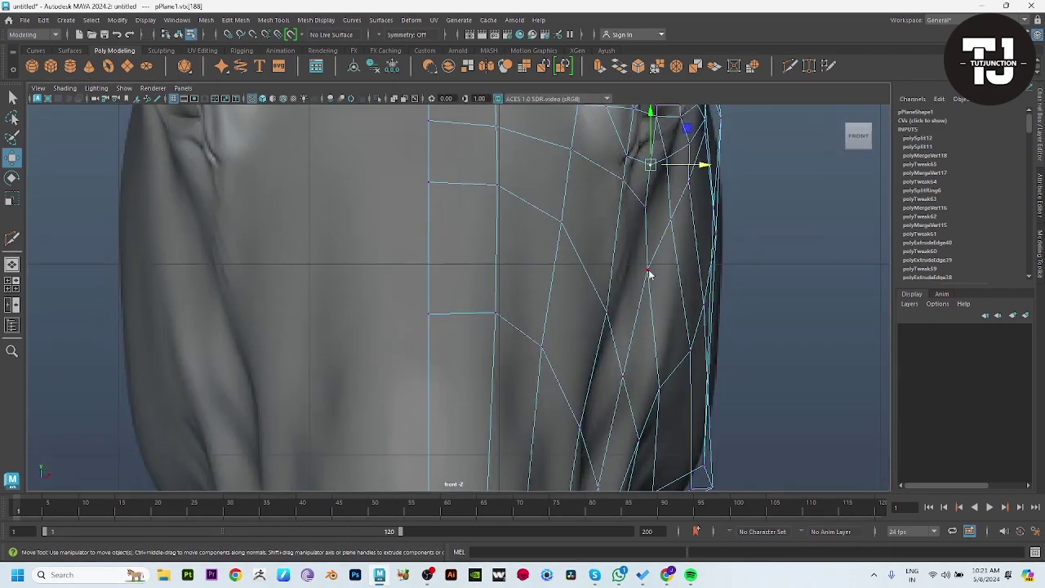
{"action": "key", "text": "F10"}
{"action": "left_click", "coordinate": [645, 289]}
{"action": "left_click_drag", "start_coordinate": [682, 314], "coordinate": [663, 319]}
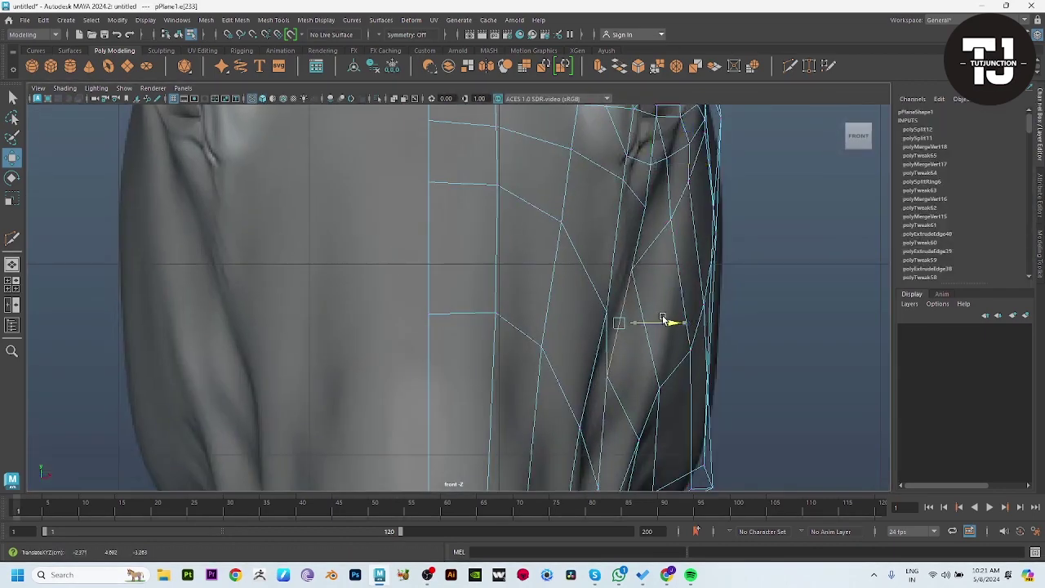
{"action": "middle_click_drag", "start_coordinate": [663, 319], "coordinate": [640, 201], "text": "alt"}
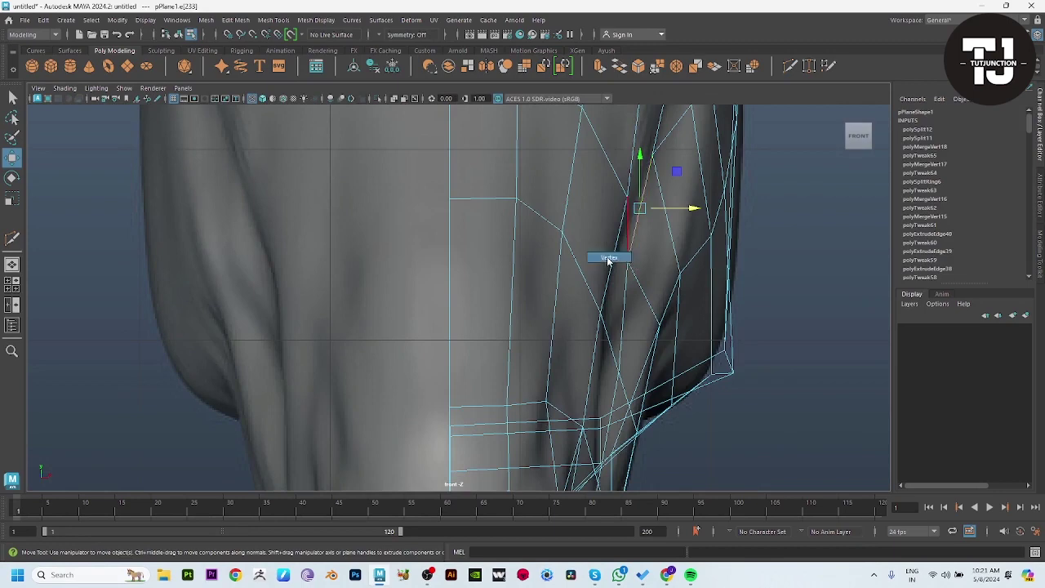
{"action": "left_click", "coordinate": [629, 263]}
{"action": "left_click_drag", "start_coordinate": [653, 263], "coordinate": [643, 259]}
{"action": "left_click", "coordinate": [619, 373]}
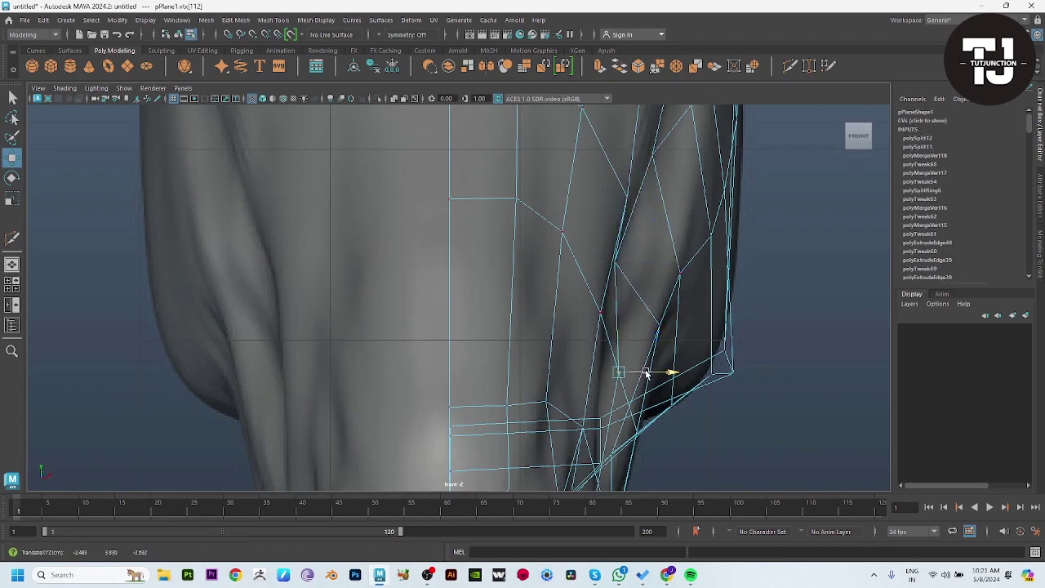
{"action": "left_click_drag", "start_coordinate": [646, 372], "coordinate": [625, 373]}
{"action": "mouse_move", "coordinate": [626, 373]}
{"action": "middle_mouse_down", "text": "alt"}
{"action": "mouse_move", "coordinate": [630, 299]}
{"action": "mouse_move", "coordinate": [653, 240]}
{"action": "middle_mouse_up", "text": "alt"}
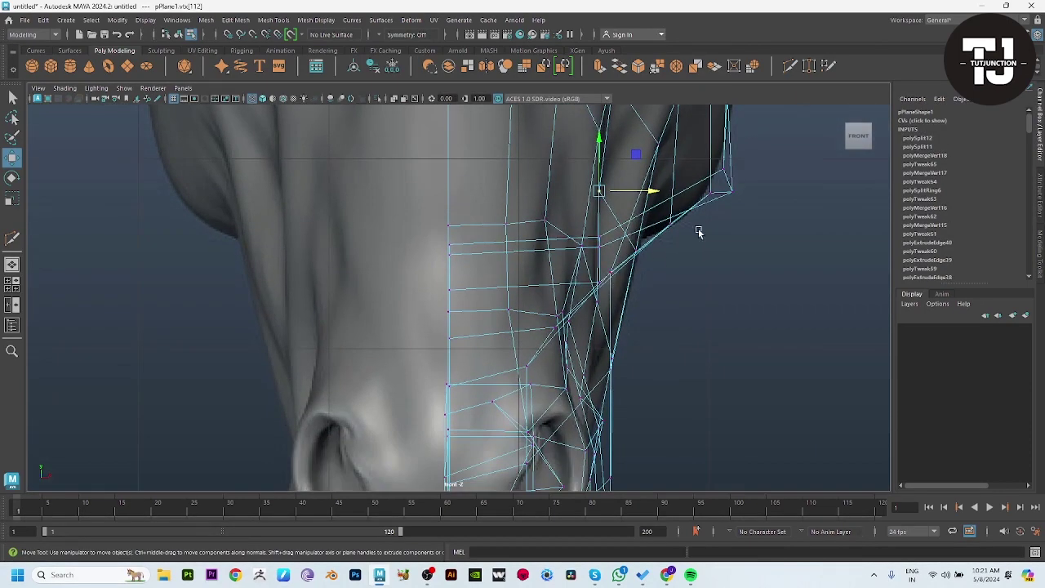
Preview the smoothed mesh with 3, then return to the cage and inspect the eye opening
{"action": "key", "text": "space"}
{"action": "key", "text": "space"}
{"action": "scroll", "coordinate": [566, 306], "scroll_direction": "down", "scroll_amount": 3}
{"action": "left_click_drag", "start_coordinate": [336, 299], "coordinate": [472, 380], "text": "alt"}
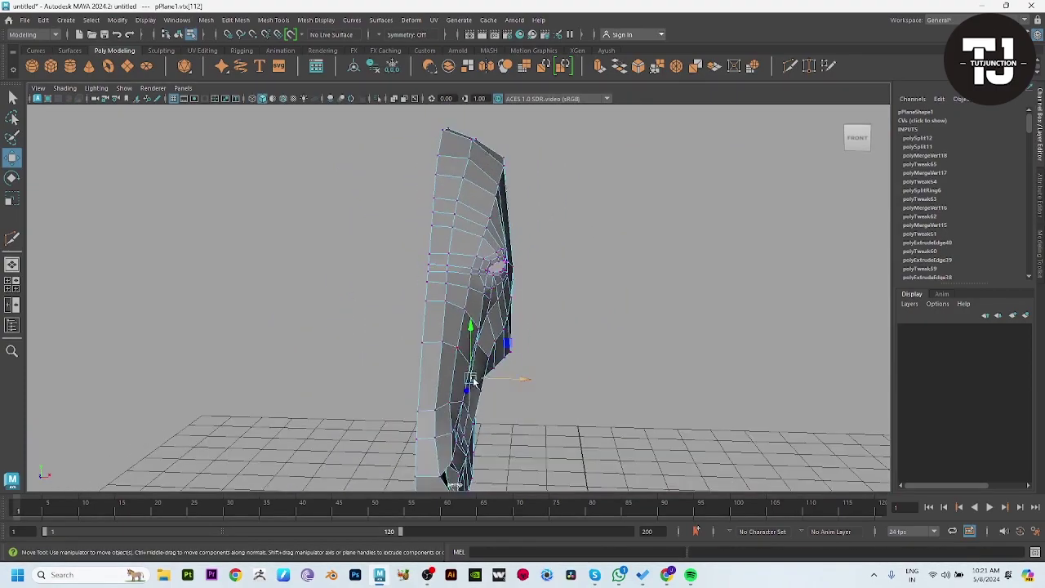
{"action": "key", "text": "3"}
{"action": "left_click", "coordinate": [653, 324]}
{"action": "mouse_move", "coordinate": [653, 324]}
{"action": "left_mouse_down", "text": "alt"}
{"action": "mouse_move", "coordinate": [578, 278]}
{"action": "mouse_move", "coordinate": [607, 317]}
{"action": "mouse_move", "coordinate": [546, 336]}
{"action": "mouse_move", "coordinate": [453, 290]}
{"action": "mouse_move", "coordinate": [412, 303]}
{"action": "mouse_move", "coordinate": [543, 296]}
{"action": "left_mouse_up", "text": "alt"}
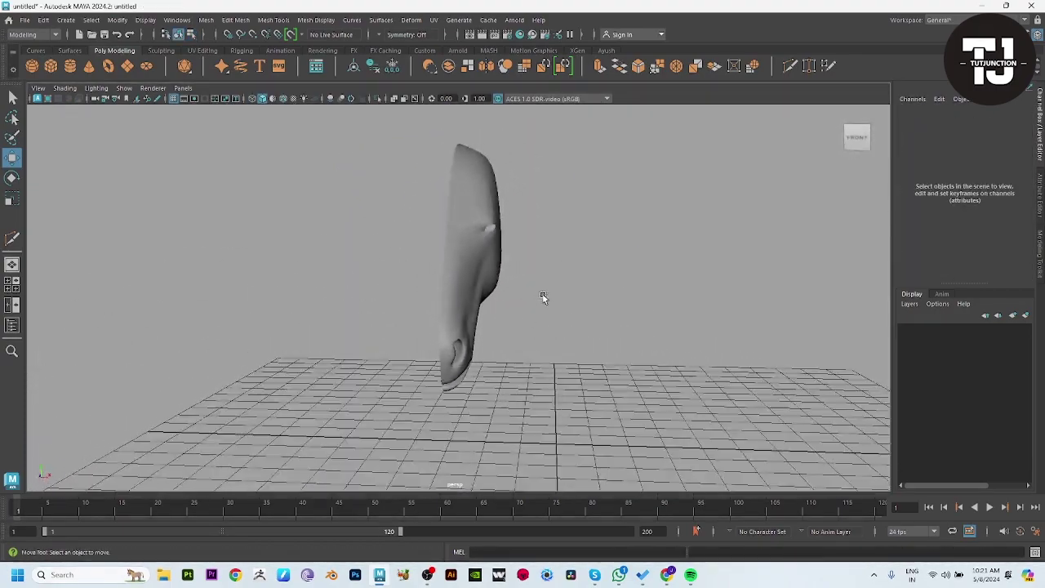
{"action": "key", "text": "ctrl+z"}
{"action": "key", "text": "ctrl+z"}
{"action": "mouse_move", "coordinate": [626, 291]}
{"action": "left_mouse_down", "text": "alt"}
{"action": "mouse_move", "coordinate": [618, 343]}
{"action": "mouse_move", "coordinate": [685, 513]}
{"action": "mouse_move", "coordinate": [567, 450]}
{"action": "mouse_move", "coordinate": [560, 296]}
{"action": "mouse_move", "coordinate": [668, 196]}
{"action": "left_mouse_up", "text": "alt"}
{"action": "scroll", "coordinate": [618, 343], "scroll_direction": "up", "scroll_amount": 3}
{"action": "right_click_drag", "start_coordinate": [668, 196], "coordinate": [610, 219], "text": "shift"}
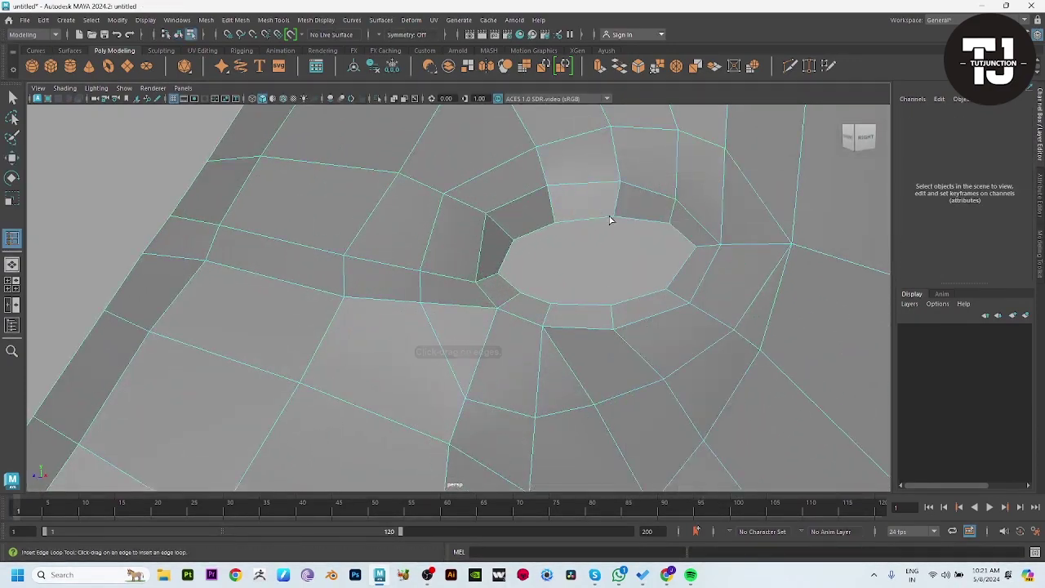
Insert an edge loop around the eye opening and pull a nearby vertex to reshape it
{"action": "left_click", "coordinate": [617, 202]}
{"action": "key", "text": "w"}
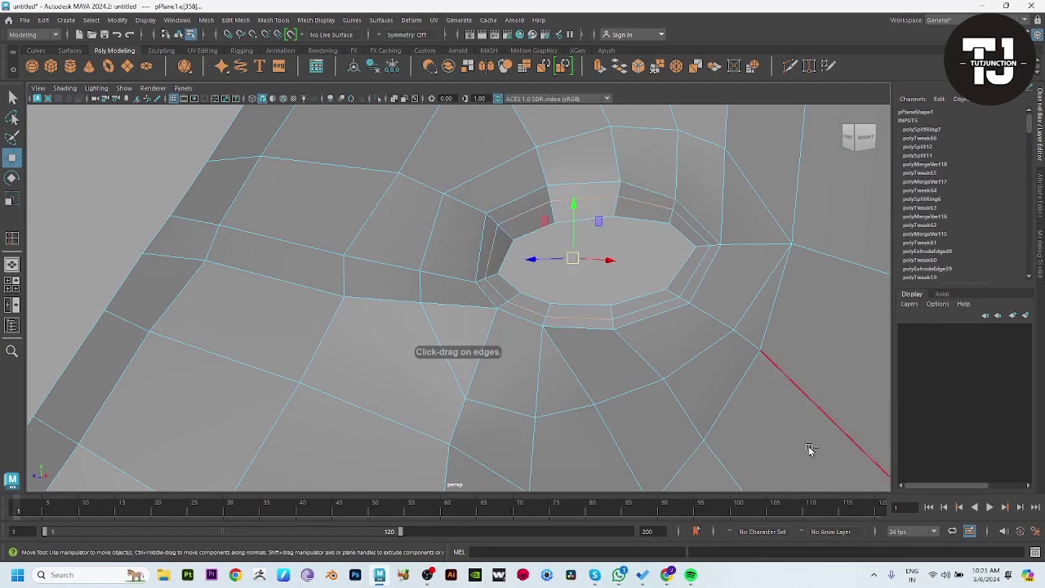
{"action": "mouse_move", "coordinate": [536, 350]}
{"action": "left_mouse_down", "text": "alt"}
{"action": "mouse_move", "coordinate": [560, 302]}
{"action": "mouse_move", "coordinate": [695, 364]}
{"action": "mouse_move", "coordinate": [774, 346]}
{"action": "left_mouse_up", "text": "alt"}
{"action": "left_click_drag", "start_coordinate": [757, 395], "coordinate": [763, 367]}
Move an eye-corner vertex to shape the eye, checking the smoothed surface
{"action": "key", "text": "F8"}
{"action": "key", "text": "3"}
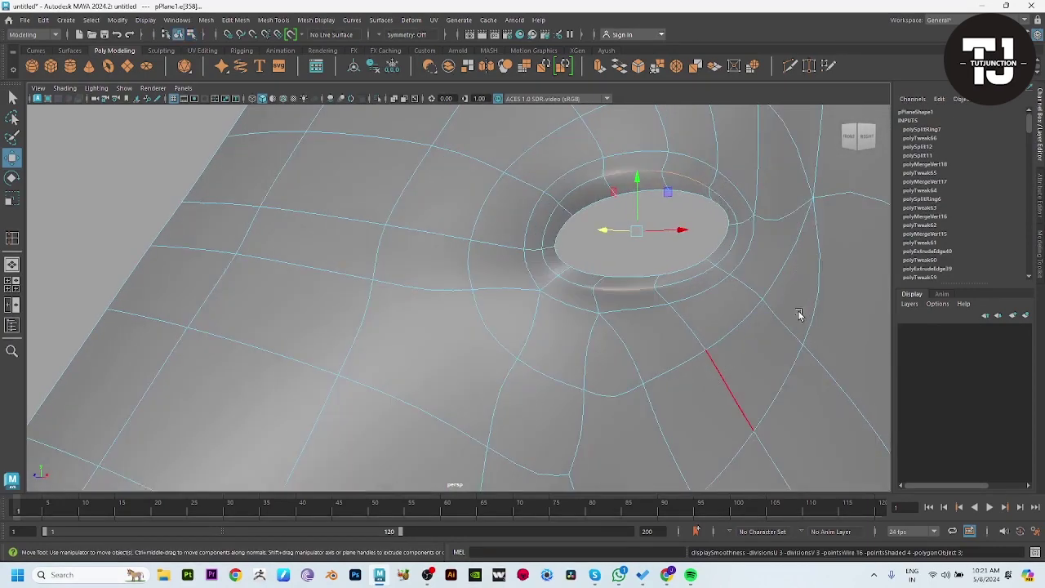
{"action": "left_click_drag", "start_coordinate": [795, 310], "coordinate": [719, 359], "text": "alt"}
{"action": "right_click_drag", "start_coordinate": [719, 359], "coordinate": [715, 325]}
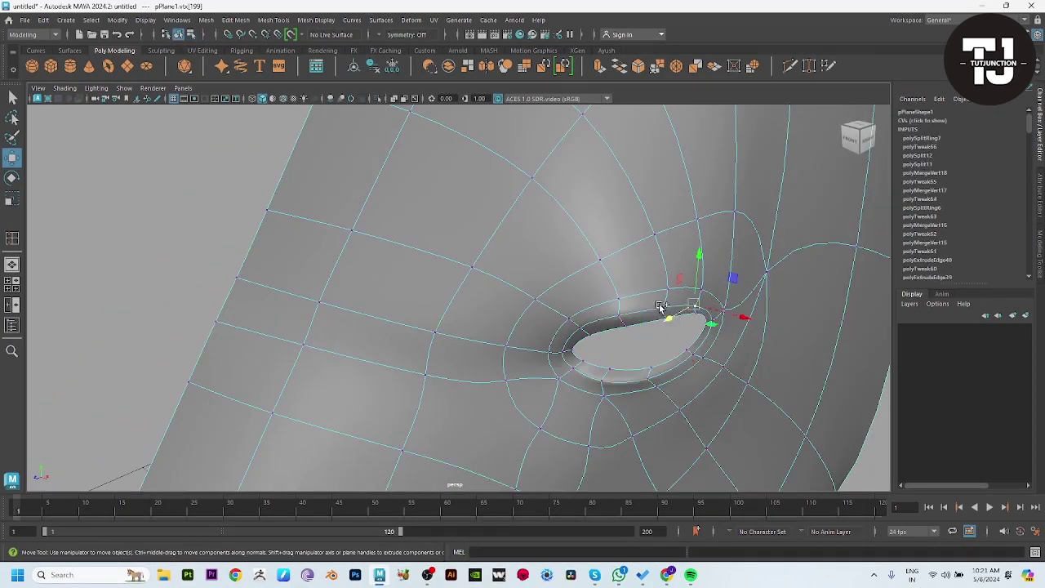
{"action": "key", "text": "F9"}
{"action": "left_click", "coordinate": [721, 316]}
{"action": "left_click_drag", "start_coordinate": [722, 316], "coordinate": [712, 359], "text": "alt"}
{"action": "key", "text": "F8"}
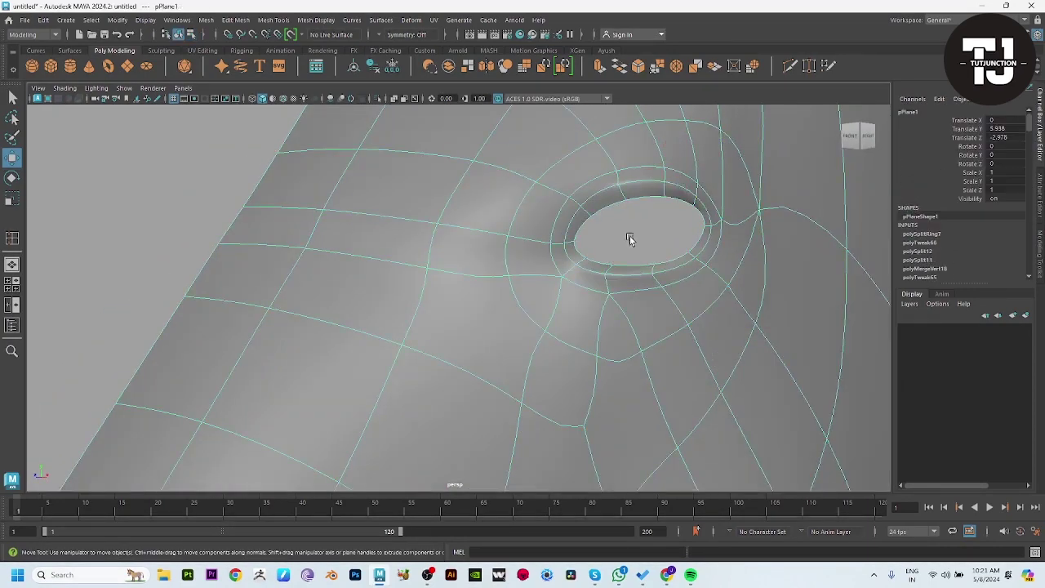
{"action": "mouse_move", "coordinate": [630, 235]}
{"action": "left_mouse_down", "text": "alt"}
{"action": "mouse_move", "coordinate": [643, 289]}
{"action": "mouse_move", "coordinate": [669, 294]}
{"action": "mouse_move", "coordinate": [607, 298]}
{"action": "mouse_move", "coordinate": [591, 329]}
{"action": "left_mouse_up", "text": "alt"}
Slide another eye-corner vertex sideways on the retopology mesh
{"action": "left_click", "coordinate": [593, 310]}
{"action": "key", "text": "F10"}
{"action": "left_click", "coordinate": [570, 314]}
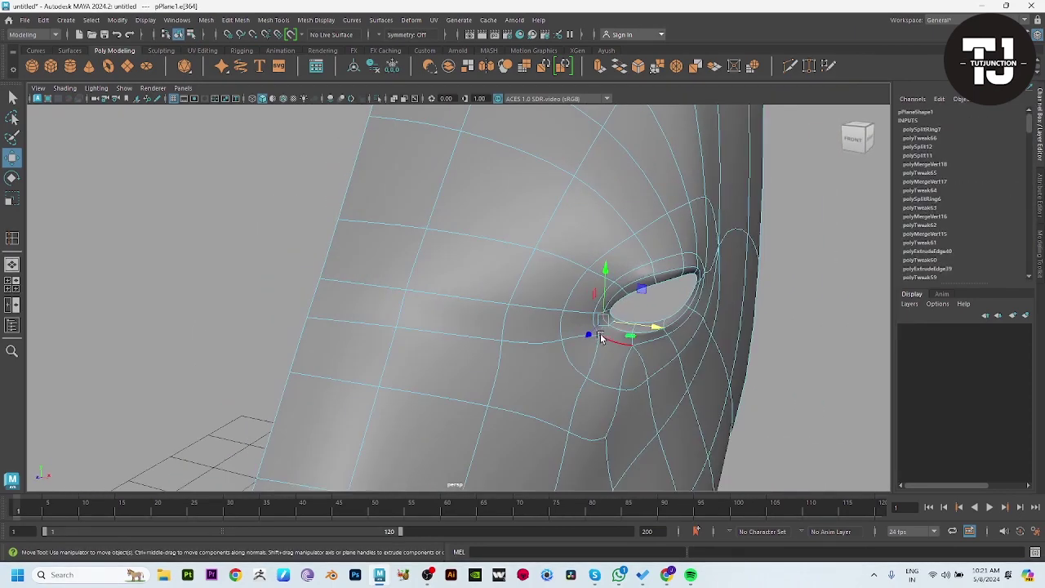
{"action": "left_click", "coordinate": [591, 329]}
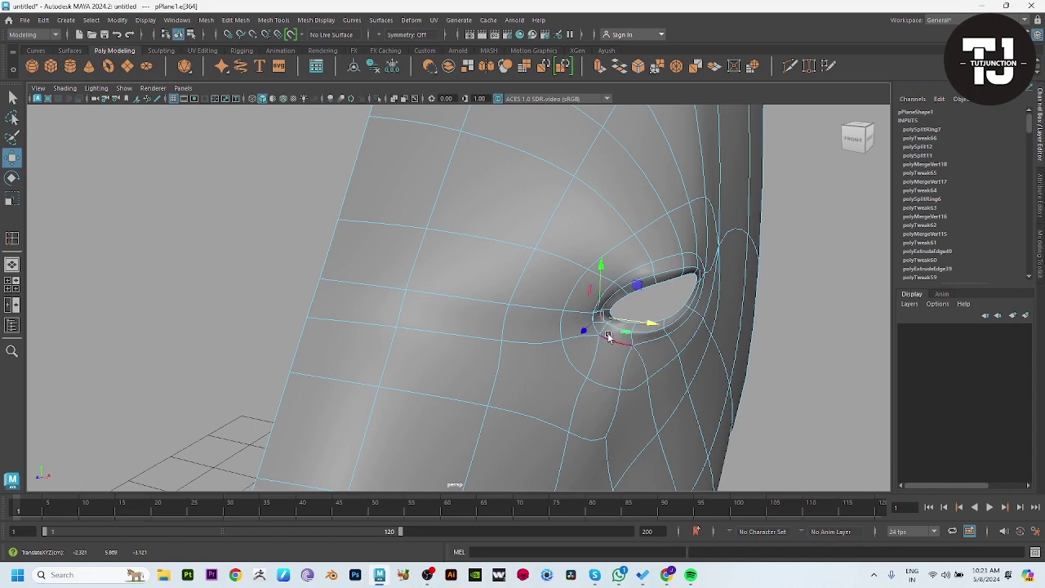
{"action": "key", "text": "F9"}
{"action": "left_click", "coordinate": [604, 339]}
{"action": "mouse_move", "coordinate": [586, 343]}
{"action": "left_mouse_down", "text": "alt"}
{"action": "mouse_move", "coordinate": [680, 336]}
{"action": "mouse_move", "coordinate": [611, 338]}
{"action": "left_mouse_up", "text": "alt"}
Tuck the neighbouring eye-corner vertex inward and review the head from a front-side angle
{"action": "left_click", "coordinate": [653, 315]}
{"action": "scroll", "coordinate": [608, 400], "scroll_direction": "up", "scroll_amount": 3}
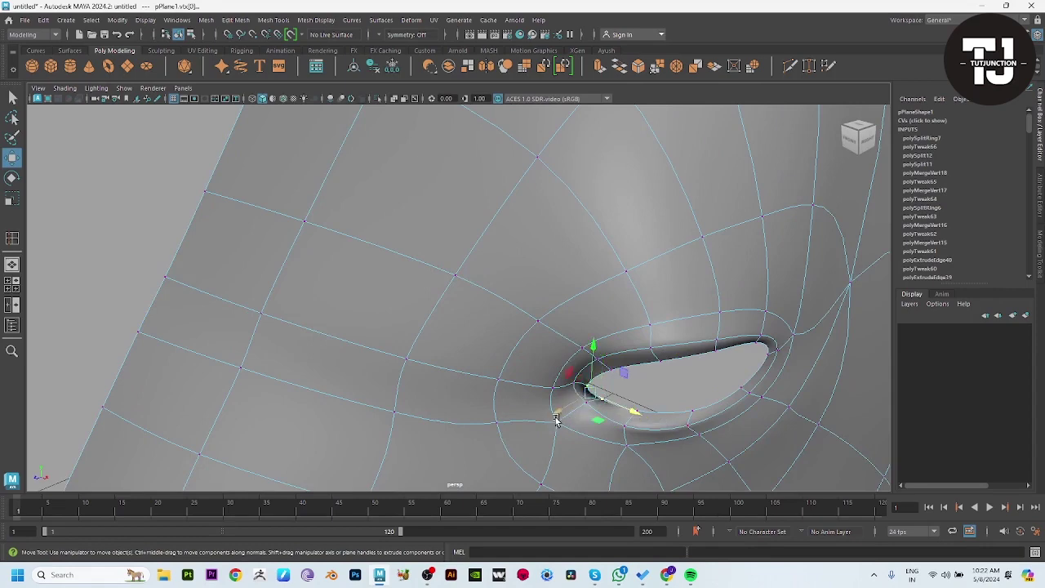
{"action": "left_click_drag", "start_coordinate": [555, 419], "coordinate": [563, 408]}
{"action": "scroll", "coordinate": [618, 401], "scroll_direction": "down", "scroll_amount": 3}
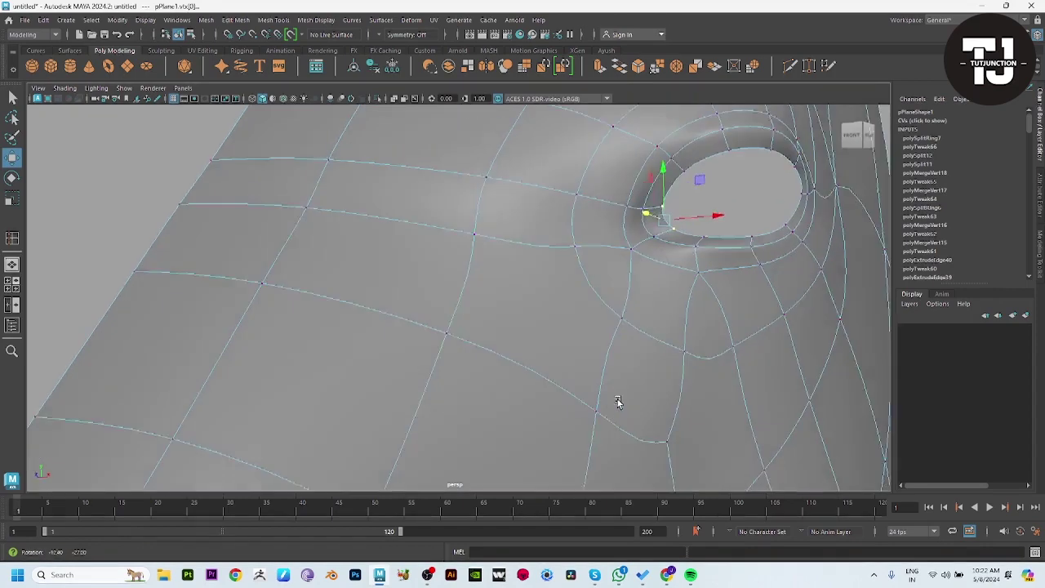
{"action": "left_click", "coordinate": [669, 373]}
{"action": "mouse_move", "coordinate": [770, 231]}
{"action": "left_mouse_down", "text": "alt"}
{"action": "mouse_move", "coordinate": [482, 270]}
{"action": "mouse_move", "coordinate": [773, 367]}
{"action": "mouse_move", "coordinate": [627, 353]}
{"action": "mouse_move", "coordinate": [646, 384]}
{"action": "left_mouse_up", "text": "alt"}
{"action": "key", "text": "space"}
{"action": "key", "text": "space"}
Nudge an eye-rim vertex up and left onto the sculpted eyelid
{"action": "scroll", "coordinate": [506, 339], "scroll_direction": "up", "scroll_amount": 3}
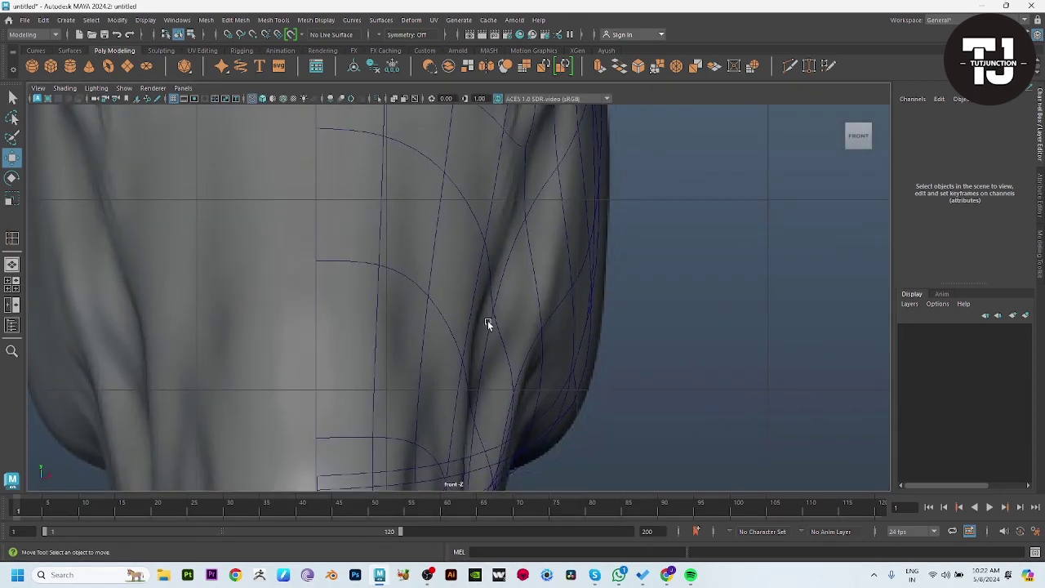
{"action": "middle_click_drag", "start_coordinate": [487, 322], "coordinate": [501, 367], "text": "alt"}
{"action": "scroll", "coordinate": [495, 253], "scroll_direction": "up", "scroll_amount": 3}
{"action": "left_click", "coordinate": [495, 253]}
{"action": "key", "text": "F9"}
{"action": "left_click", "coordinate": [488, 236]}
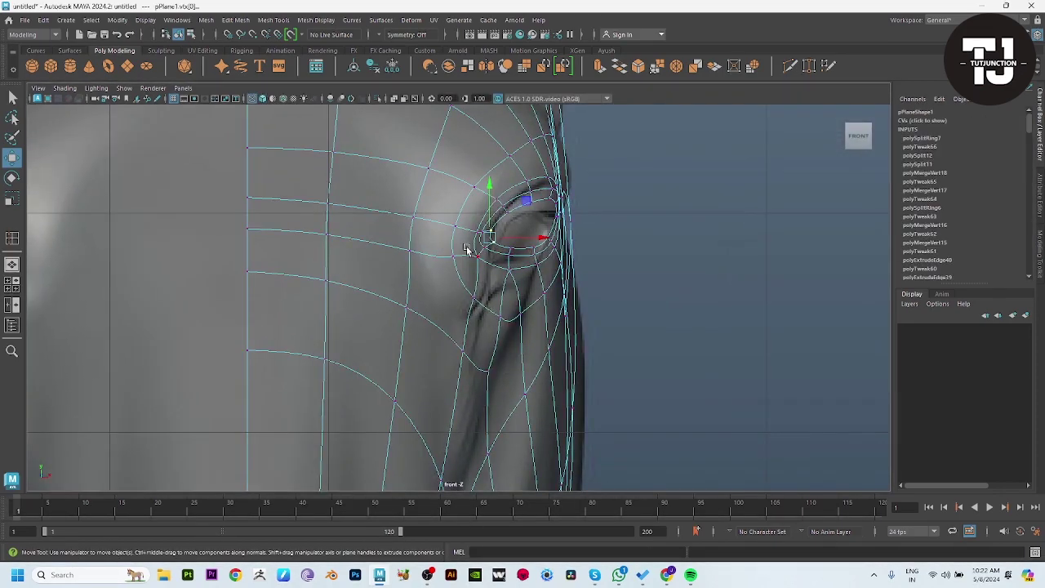
{"action": "left_click_drag", "start_coordinate": [479, 259], "coordinate": [471, 258]}
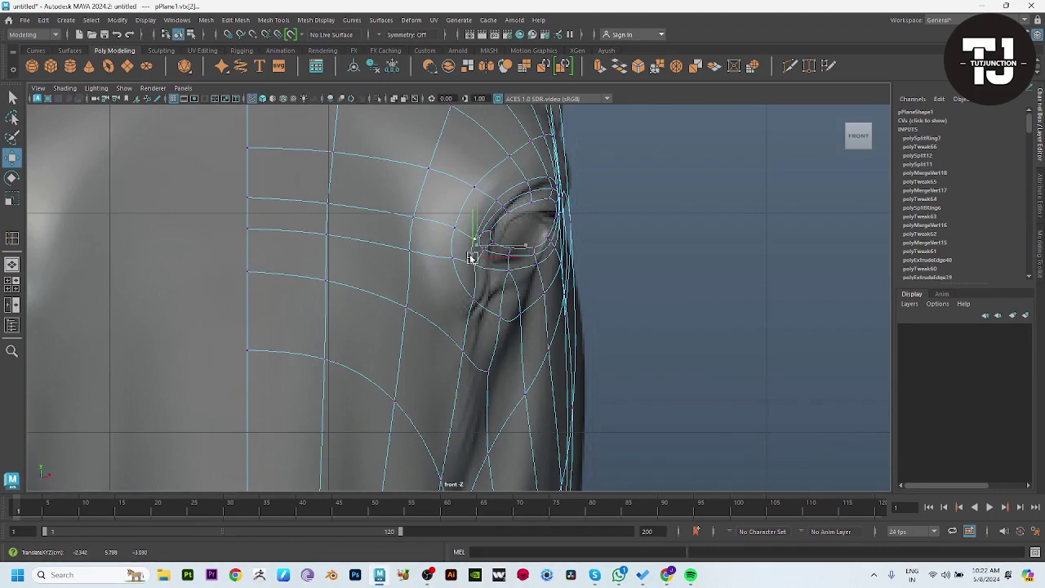
Review the head in perspective and front views and pick an edge near the eye
{"action": "key", "text": "space"}
{"action": "key", "text": "space"}
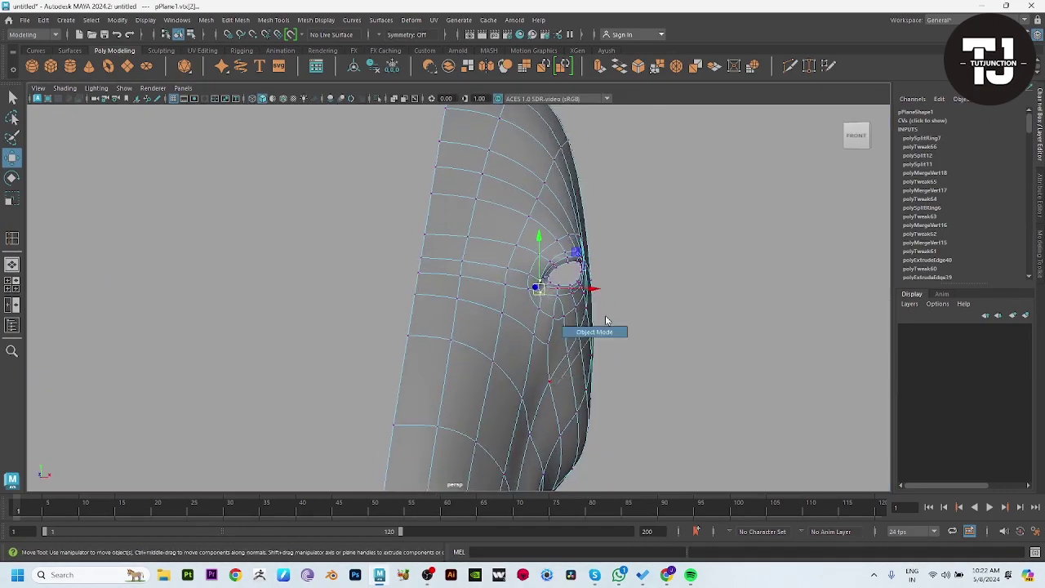
{"action": "left_click", "coordinate": [703, 352]}
{"action": "left_click_drag", "start_coordinate": [703, 352], "coordinate": [586, 359], "text": "alt"}
{"action": "key", "text": "space"}
{"action": "left_click_drag", "start_coordinate": [286, 416], "coordinate": [373, 401]}
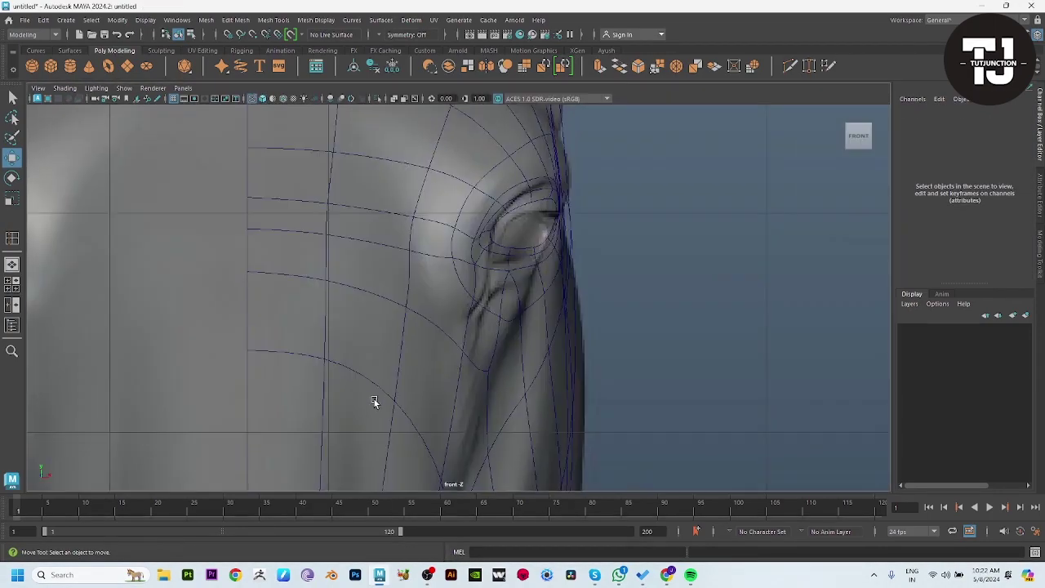
{"action": "scroll", "coordinate": [513, 380], "scroll_direction": "down", "scroll_amount": 2}
{"action": "left_click", "coordinate": [470, 288]}
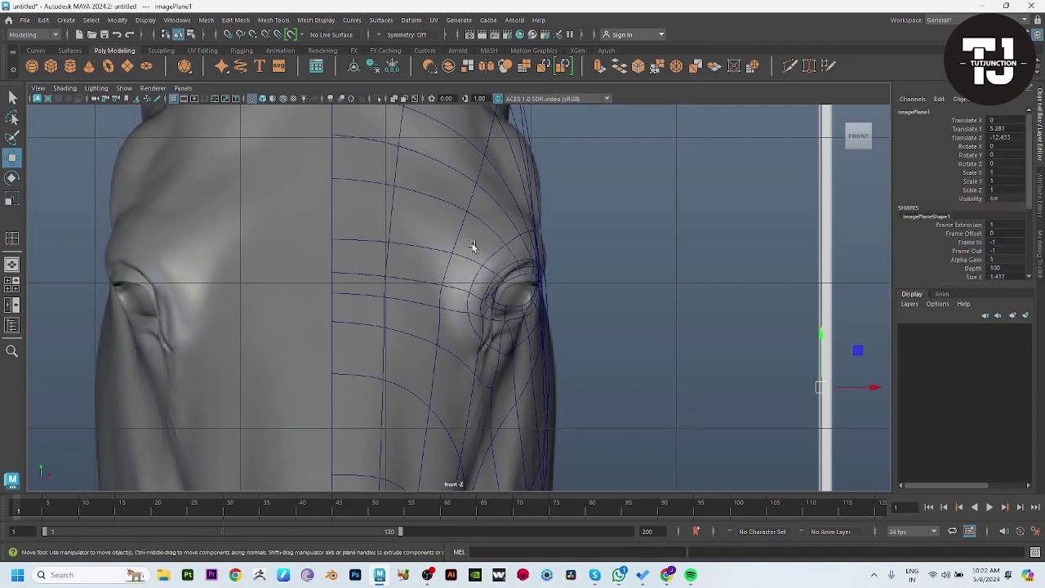
{"action": "left_click", "coordinate": [445, 296]}
Toggle between rotate and move on the edge, then check the head from angled views
{"action": "key", "text": "e"}
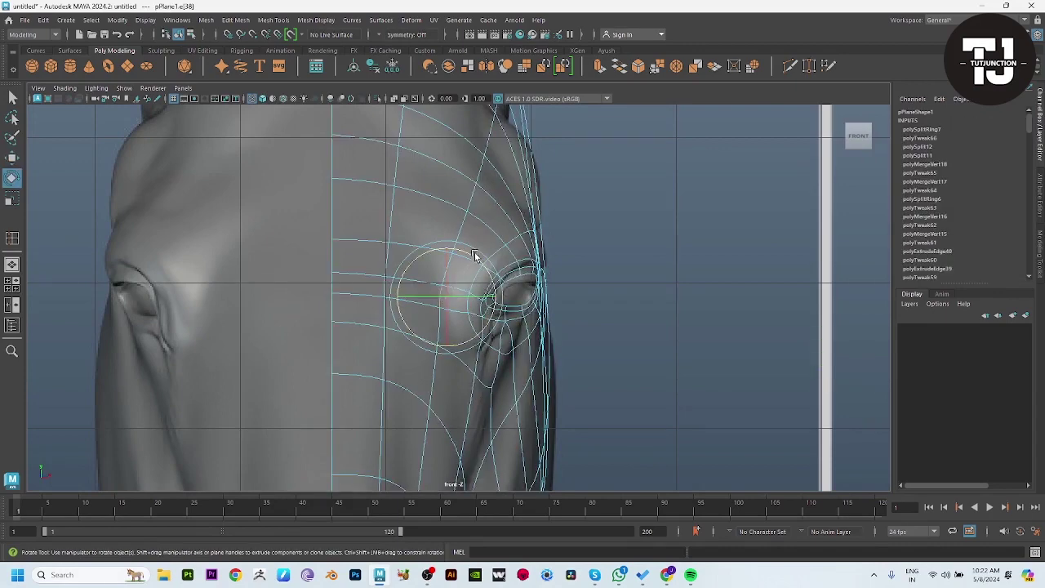
{"action": "key", "text": "w"}
{"action": "key", "text": "space"}
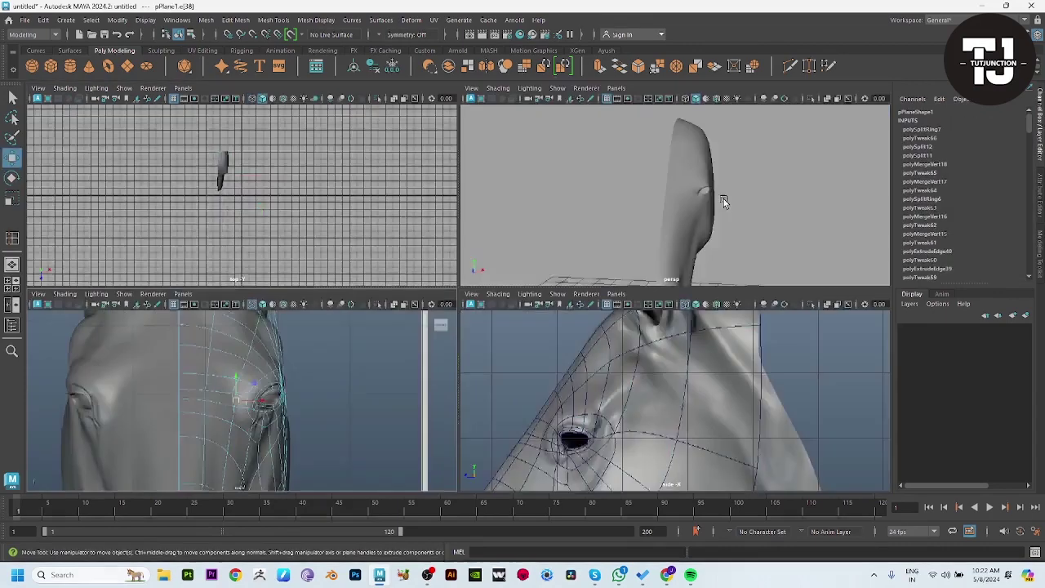
{"action": "key", "text": "space"}
{"action": "left_click_drag", "start_coordinate": [666, 281], "coordinate": [376, 302], "text": "alt"}
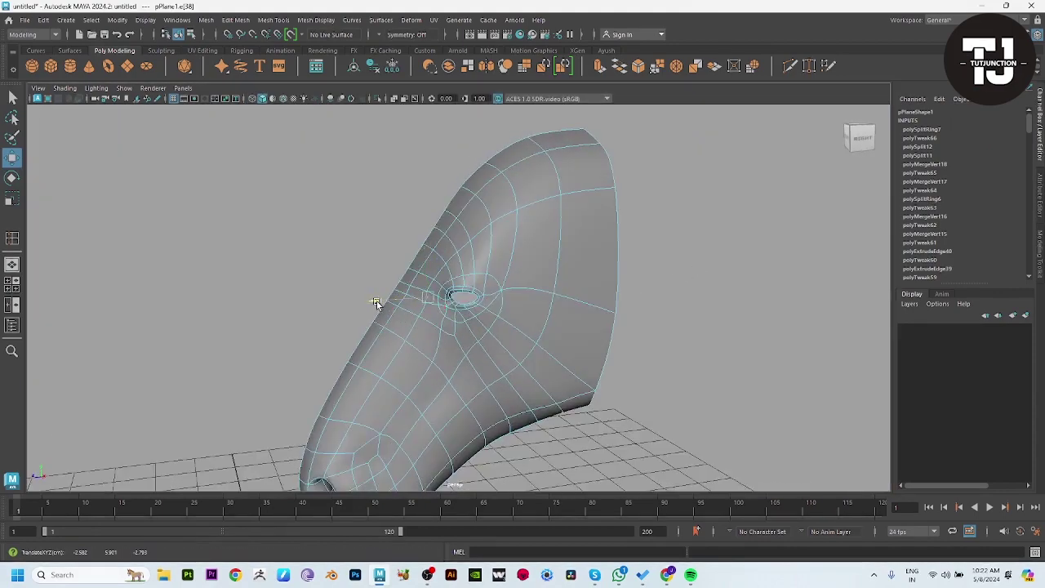
{"action": "left_click", "coordinate": [667, 320]}
{"action": "mouse_move", "coordinate": [667, 320]}
{"action": "left_mouse_down", "text": "alt"}
{"action": "mouse_move", "coordinate": [562, 315]}
{"action": "mouse_move", "coordinate": [594, 321]}
{"action": "left_mouse_up", "text": "alt"}
Select a cheek edge in the front view and check its fit in side and perspective views
{"action": "key", "text": "space"}
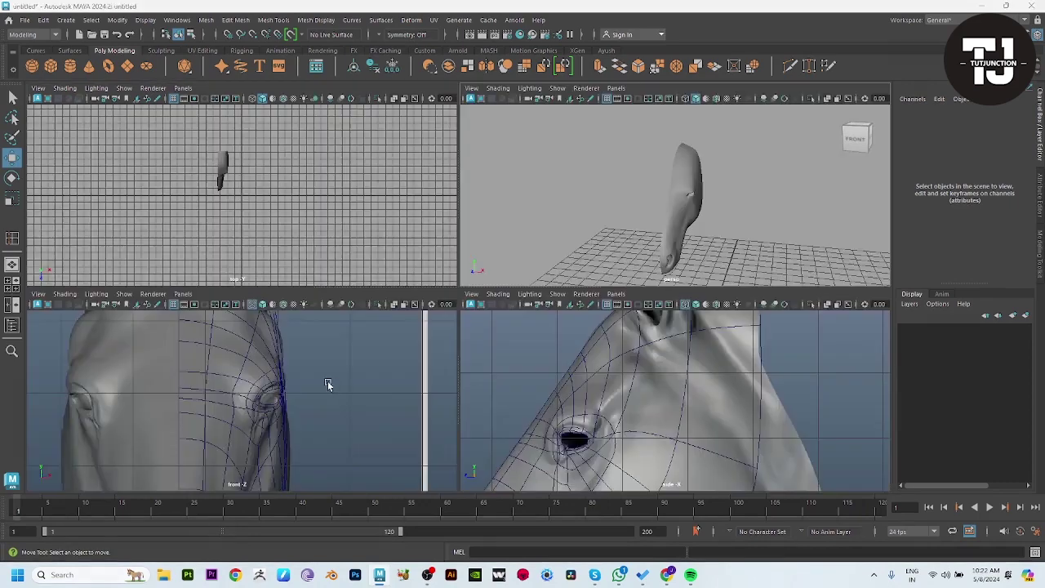
{"action": "key", "text": "space"}
{"action": "scroll", "coordinate": [483, 316], "scroll_direction": "down", "scroll_amount": 1}
{"action": "left_click", "coordinate": [483, 316]}
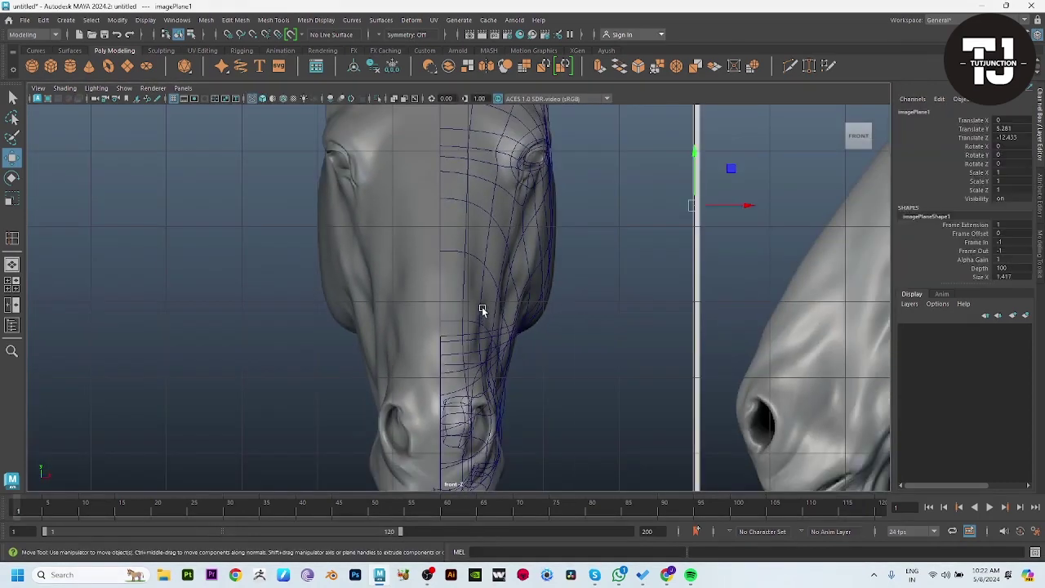
{"action": "right_click_drag", "start_coordinate": [481, 361], "coordinate": [478, 342]}
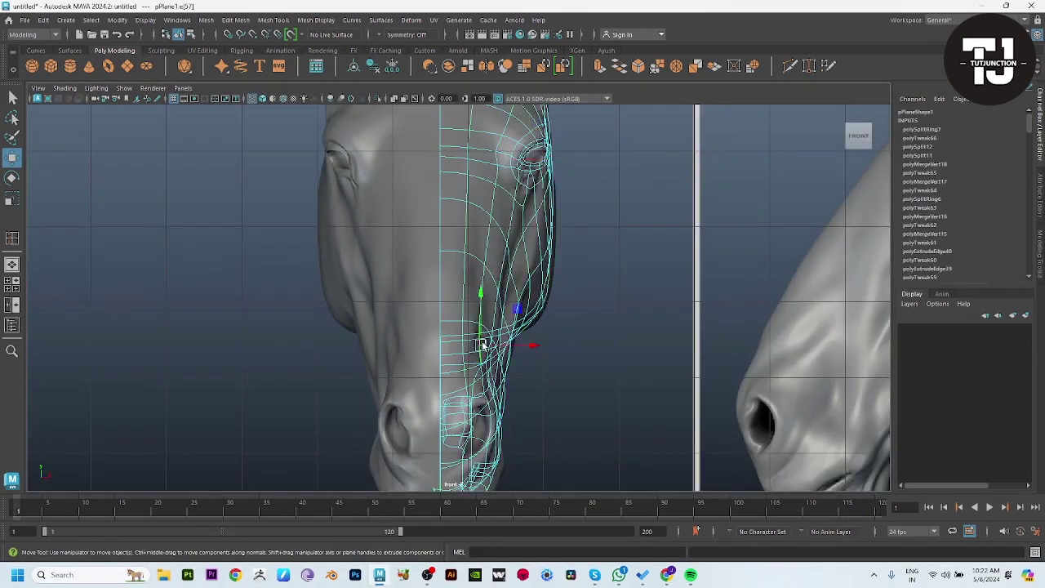
{"action": "key", "text": "space"}
{"action": "key", "text": "space"}
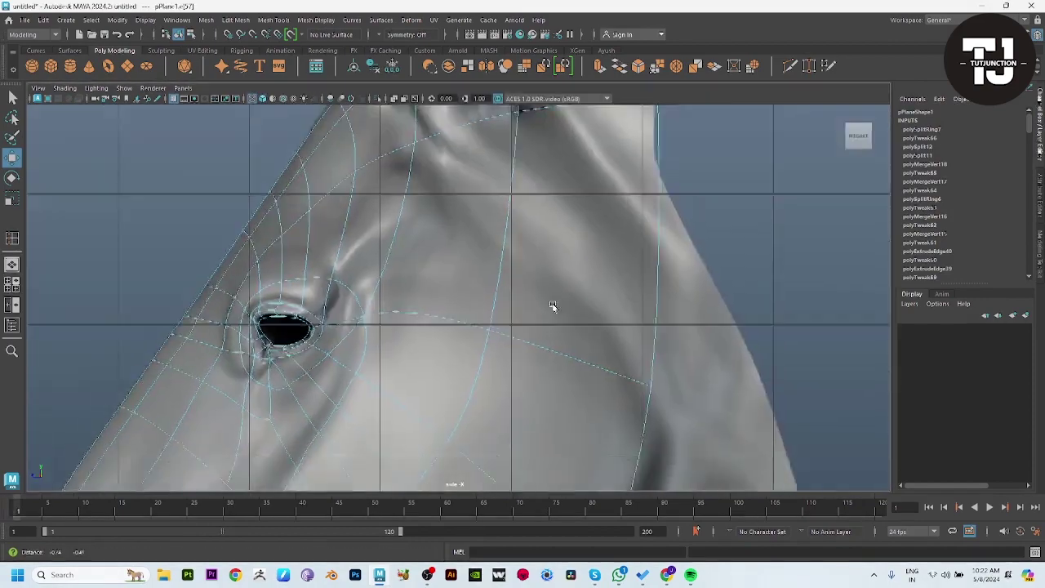
{"action": "middle_click_drag", "start_coordinate": [553, 308], "coordinate": [600, 278], "text": "alt"}
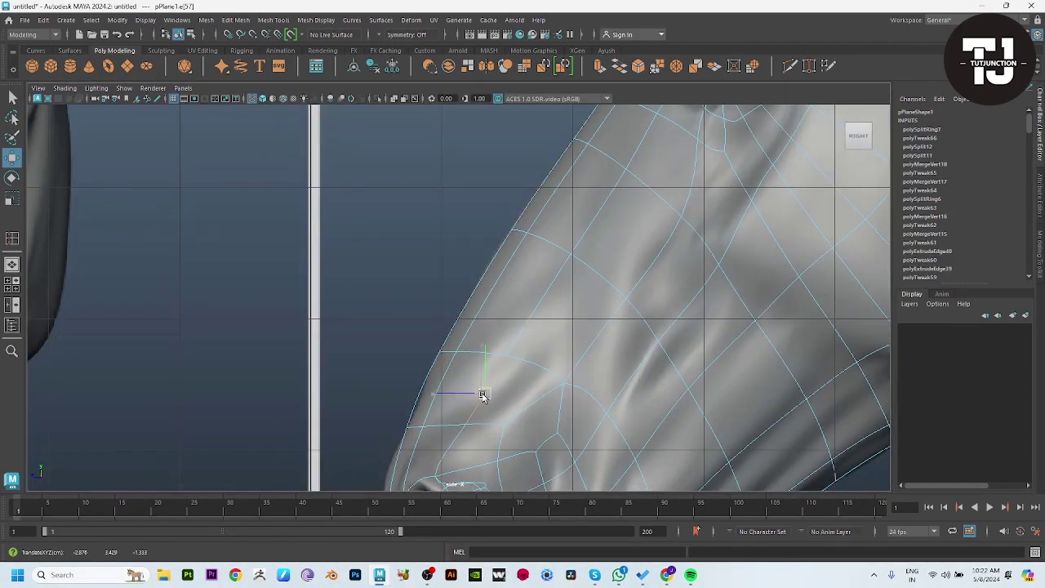
{"action": "key", "text": "space"}
{"action": "key", "text": "space"}
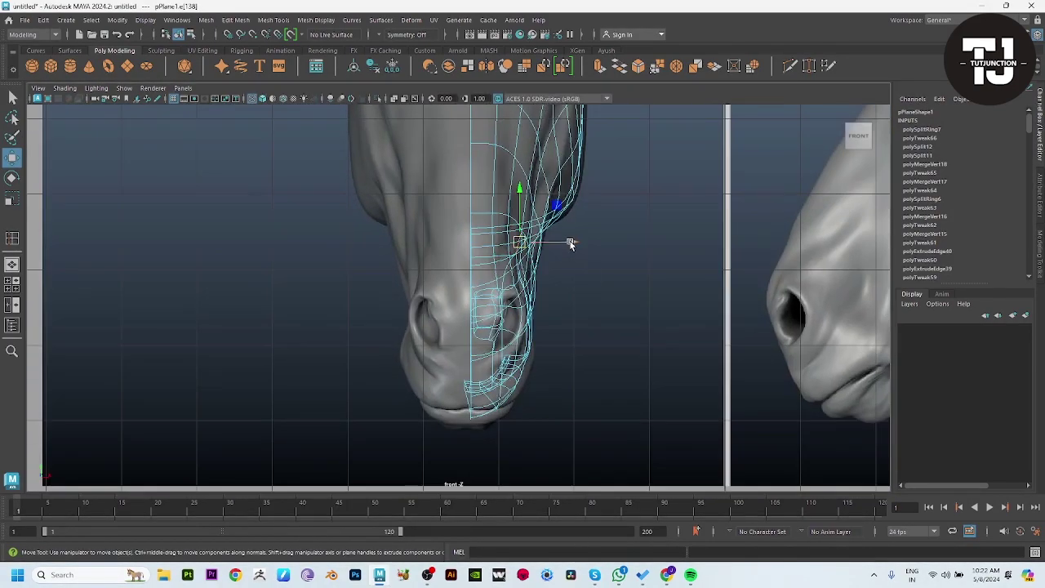
{"action": "key", "text": "space"}
{"action": "left_click_drag", "start_coordinate": [653, 197], "coordinate": [689, 285]}
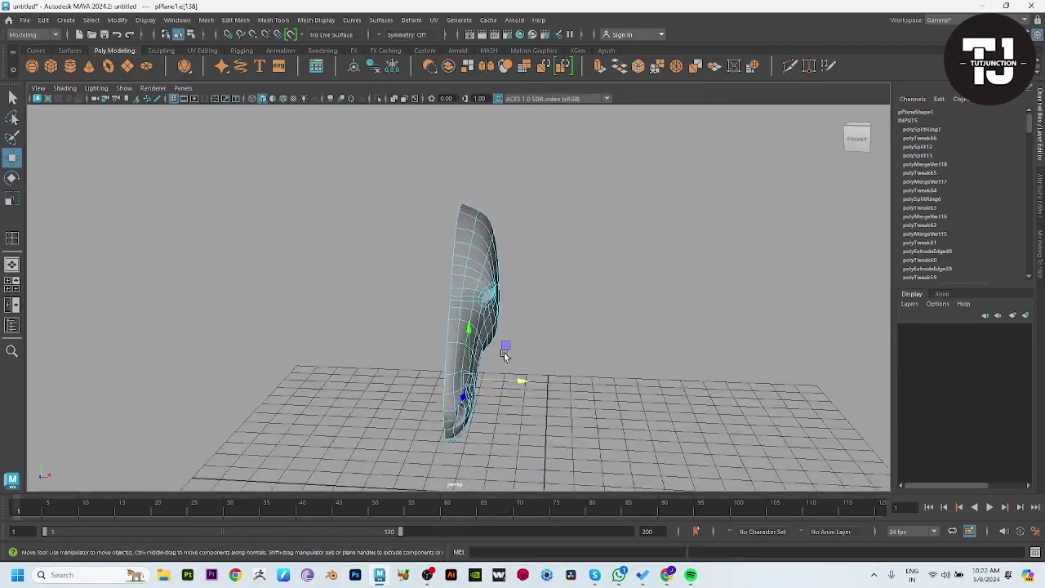
{"action": "key", "text": "F8"}
Orbit around the horse head and select the crown components at the ear base
{"action": "left_click", "coordinate": [588, 286]}
{"action": "mouse_move", "coordinate": [595, 310]}
{"action": "left_mouse_down", "text": "alt"}
{"action": "mouse_move", "coordinate": [555, 292]}
{"action": "mouse_move", "coordinate": [484, 318]}
{"action": "mouse_move", "coordinate": [494, 293]}
{"action": "mouse_move", "coordinate": [572, 327]}
{"action": "mouse_move", "coordinate": [599, 312]}
{"action": "mouse_move", "coordinate": [567, 285]}
{"action": "mouse_move", "coordinate": [501, 319]}
{"action": "mouse_move", "coordinate": [479, 279]}
{"action": "left_mouse_up", "text": "alt"}
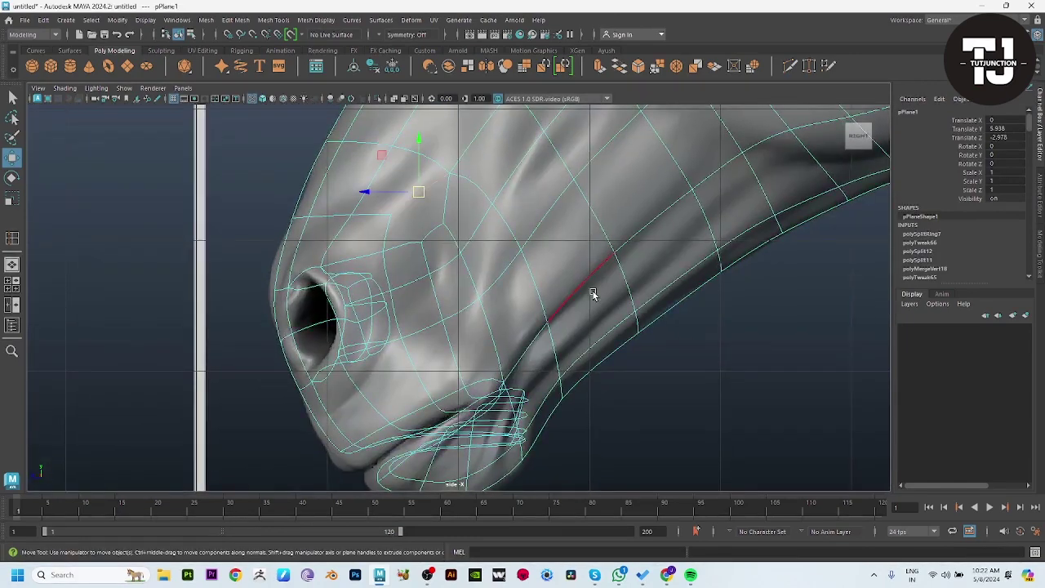
{"action": "left_click", "coordinate": [593, 295]}
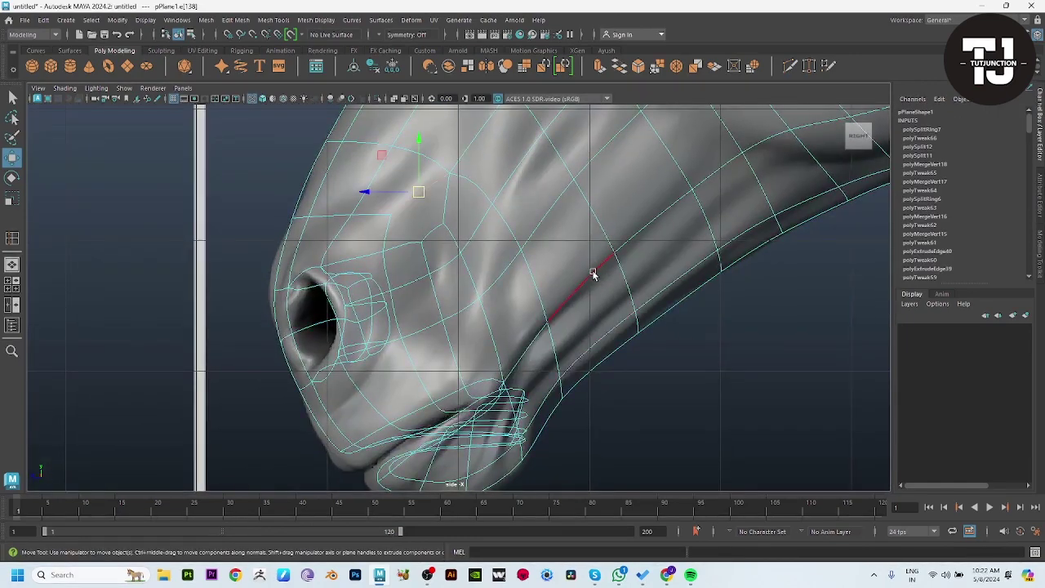
{"action": "key", "text": "space"}
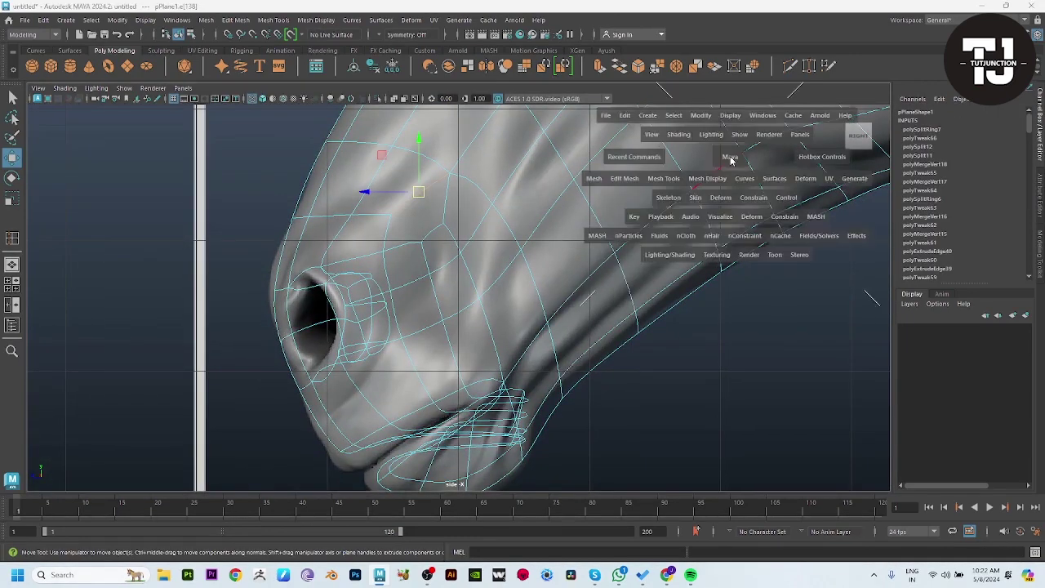
{"action": "left_click_drag", "start_coordinate": [718, 282], "coordinate": [555, 351], "text": "alt"}
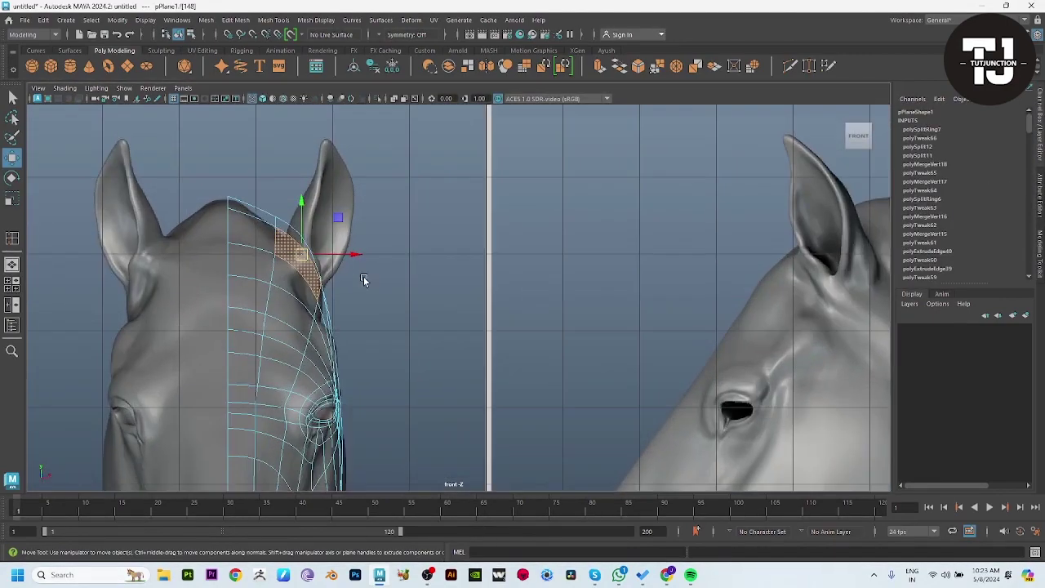
Extrude the ear-base faces up to the ear tip, scale and rotate them, then align in the side view
{"action": "key", "text": "ctrl+e"}
{"action": "mouse_move", "coordinate": [294, 236]}
{"action": "left_mouse_down"}
{"action": "mouse_move", "coordinate": [343, 169]}
{"action": "mouse_move", "coordinate": [329, 145]}
{"action": "left_mouse_up"}
{"action": "key", "text": "e"}
{"action": "key", "text": "w"}
{"action": "key", "text": "r"}
{"action": "key", "text": "e"}
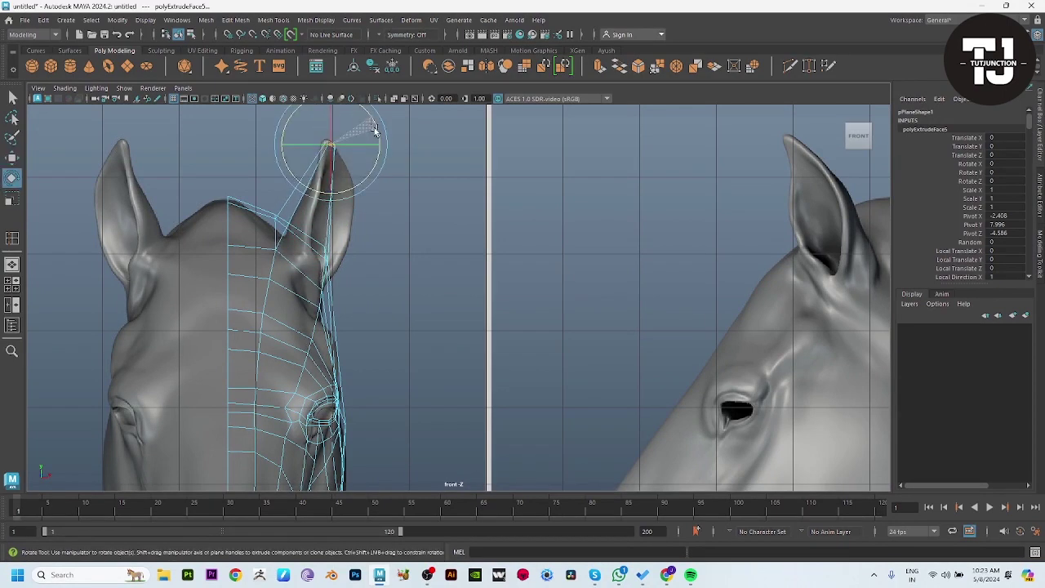
{"action": "key", "text": "w"}
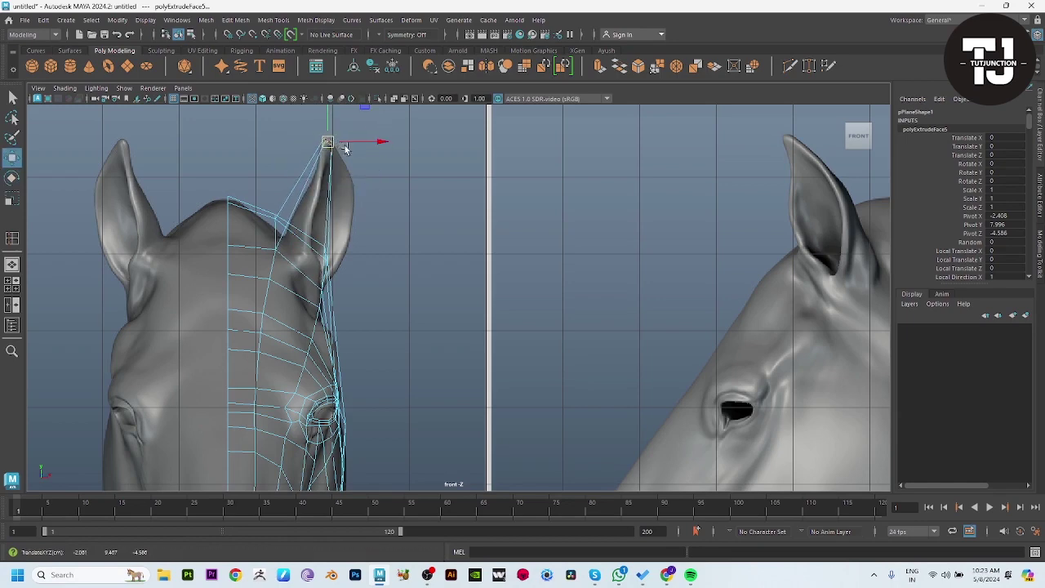
{"action": "key", "text": "space"}
{"action": "key", "text": "space"}
{"action": "left_click_drag", "start_coordinate": [486, 207], "coordinate": [422, 206]}
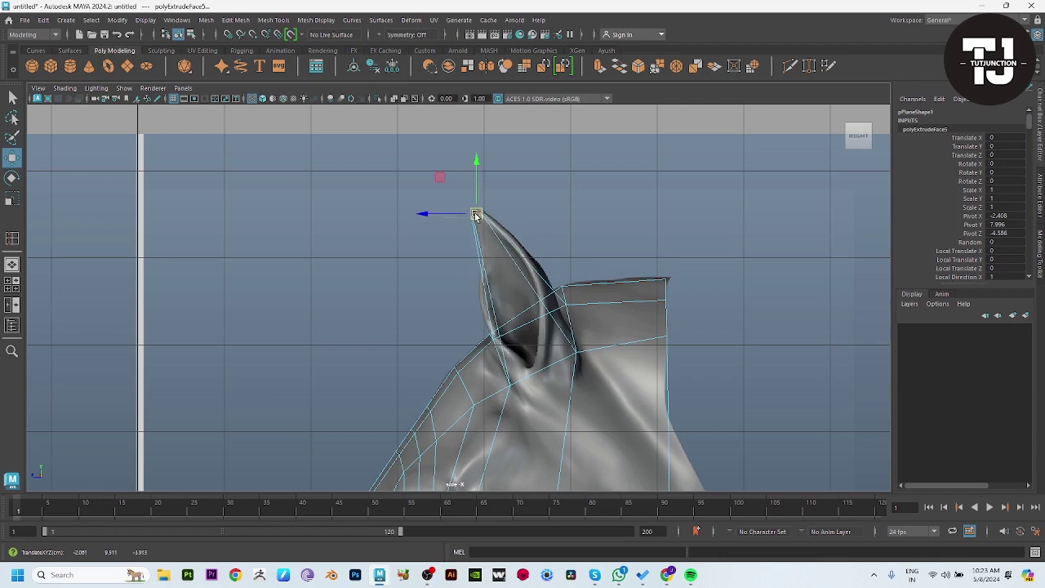
{"action": "right_click_drag", "start_coordinate": [551, 208], "coordinate": [516, 253], "text": "shift"}
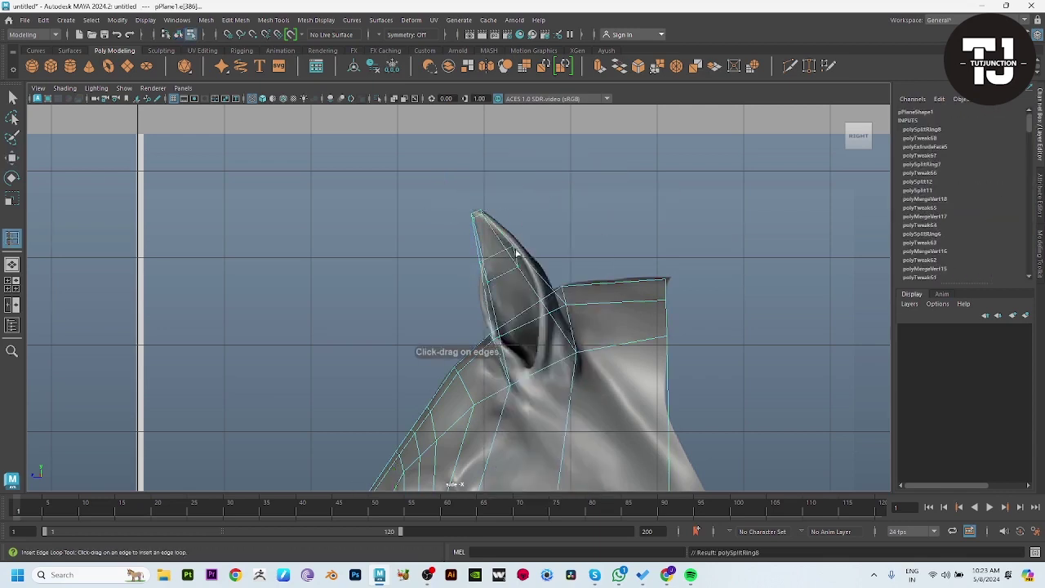
Add an edge loop across the ear and stretch it slightly to fit the sculpt
{"action": "left_click", "coordinate": [539, 275]}
{"action": "key", "text": "r"}
{"action": "left_click_drag", "start_coordinate": [515, 302], "coordinate": [464, 303]}
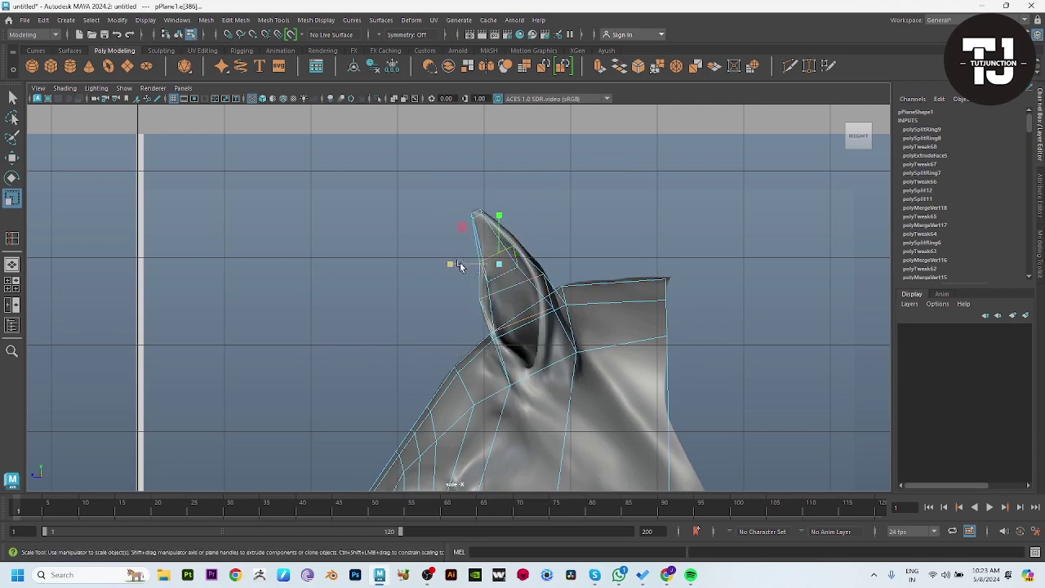
{"action": "key", "text": "w"}
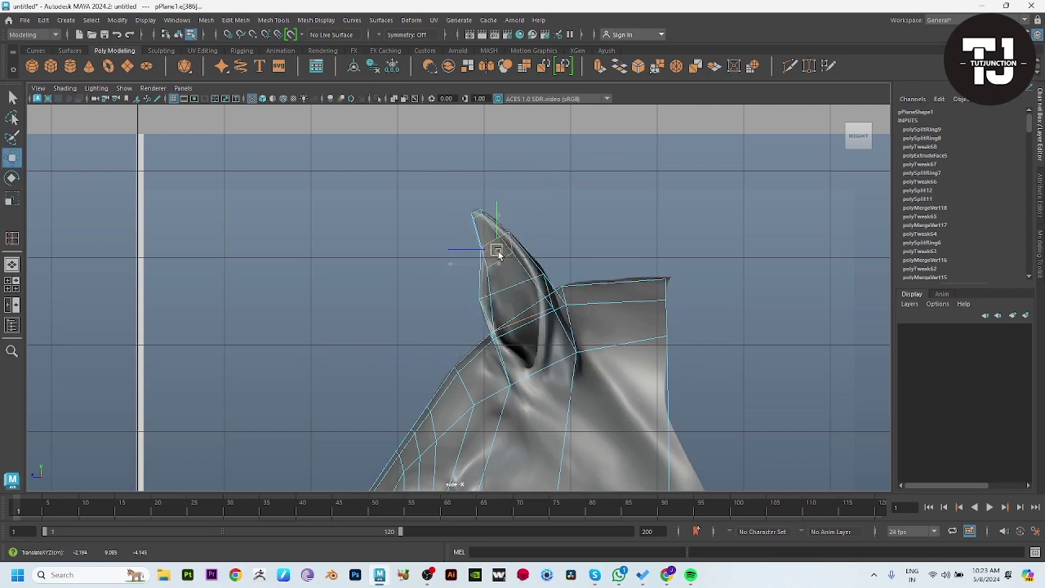
{"action": "right_click", "coordinate": [582, 214], "text": "shift"}
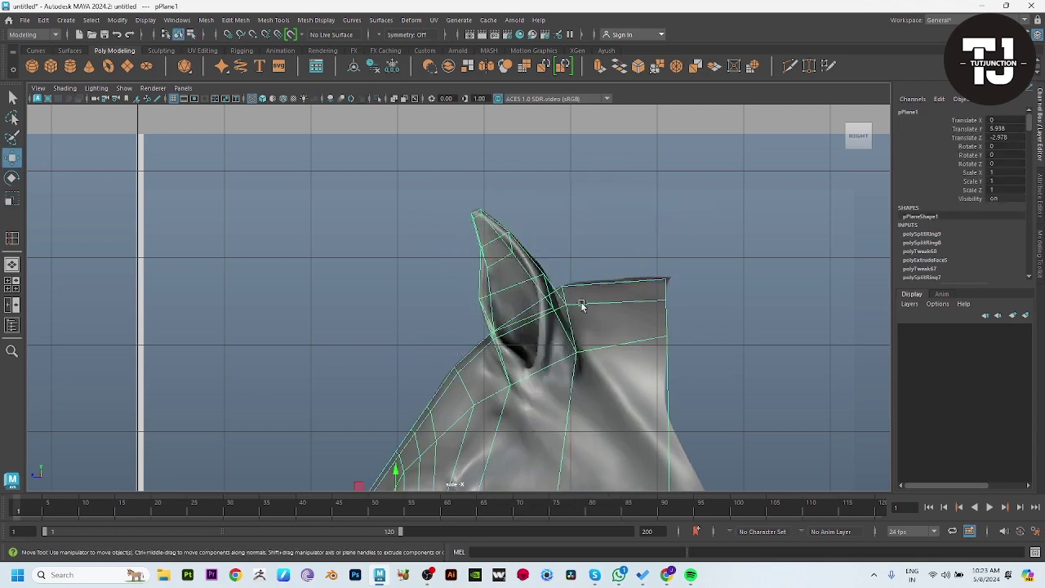
Move and scale the ear edges in the front view onto the sculpted ear's pointed outline
{"action": "key", "text": "space"}
{"action": "key", "text": "space"}
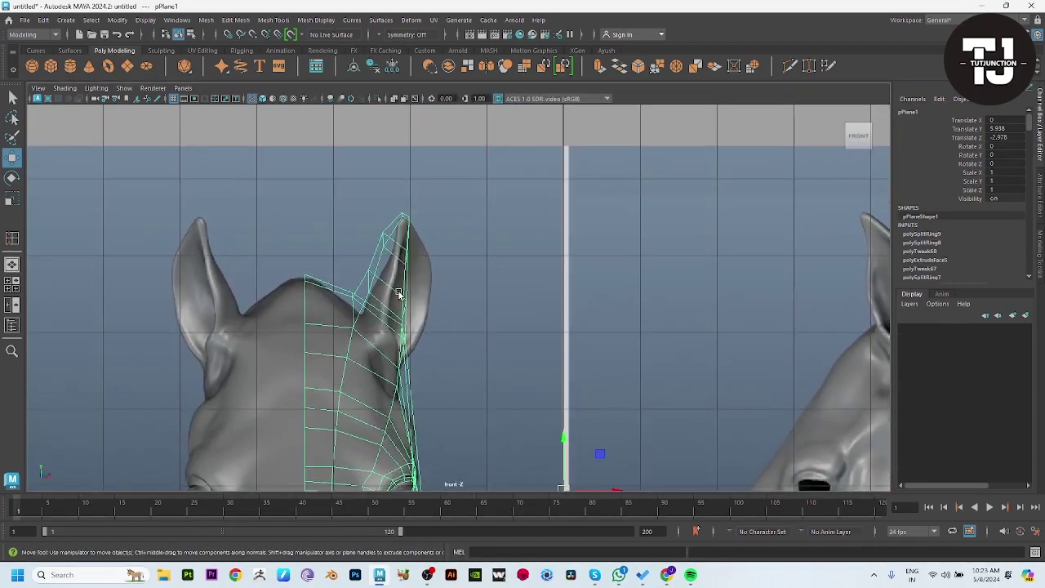
{"action": "left_click", "coordinate": [395, 297]}
{"action": "left_click_drag", "start_coordinate": [440, 297], "coordinate": [445, 296]}
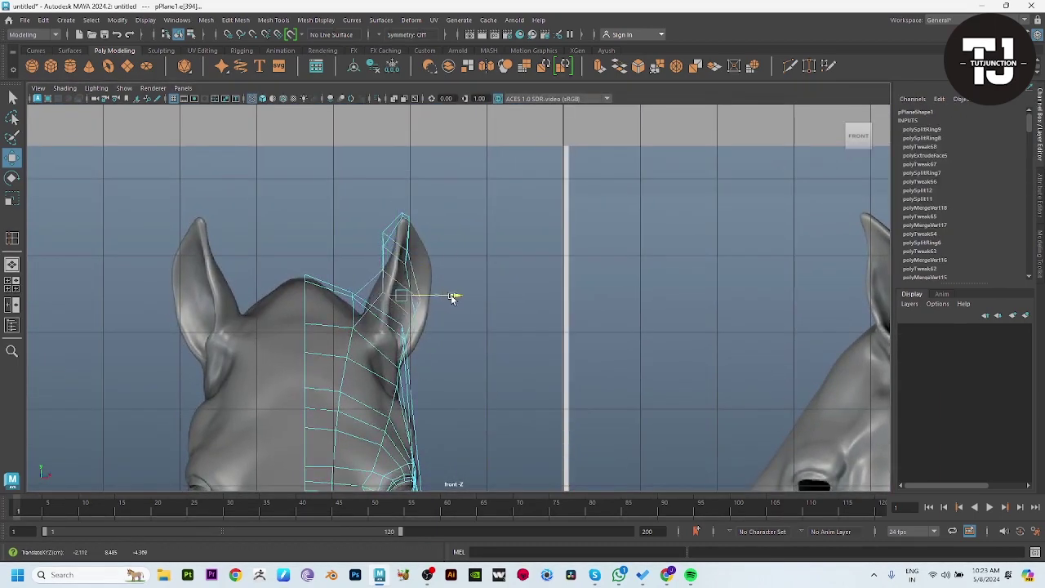
{"action": "key", "text": "r"}
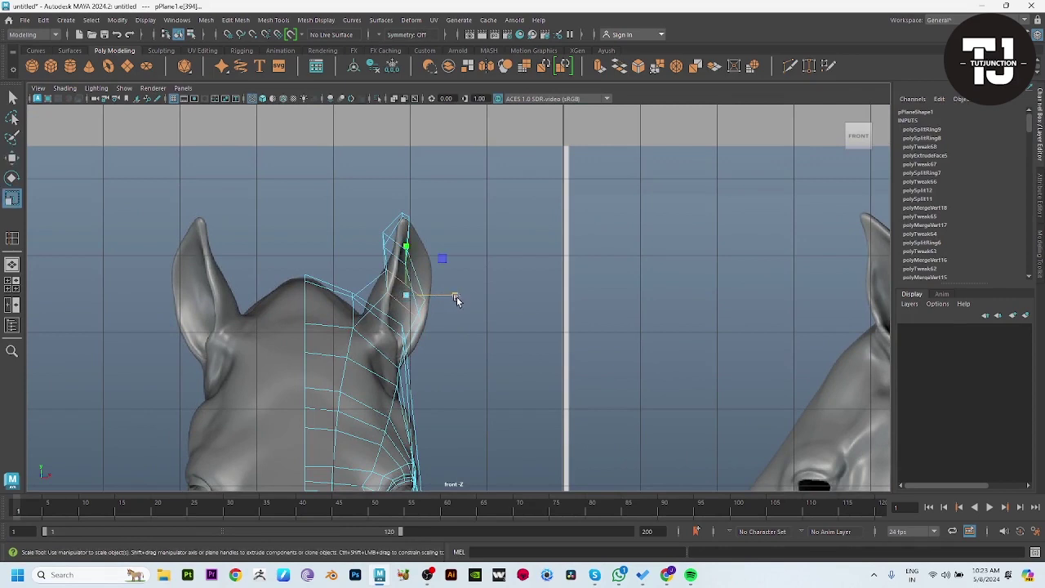
{"action": "left_click", "coordinate": [373, 339]}
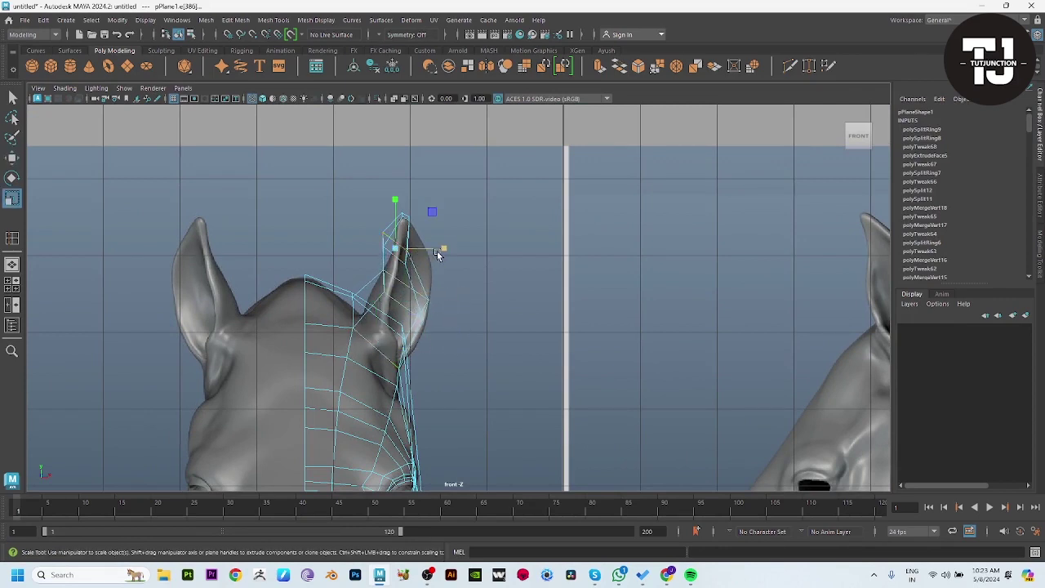
{"action": "key", "text": "w"}
{"action": "left_click_drag", "start_coordinate": [437, 250], "coordinate": [451, 250]}
{"action": "key", "text": "r"}
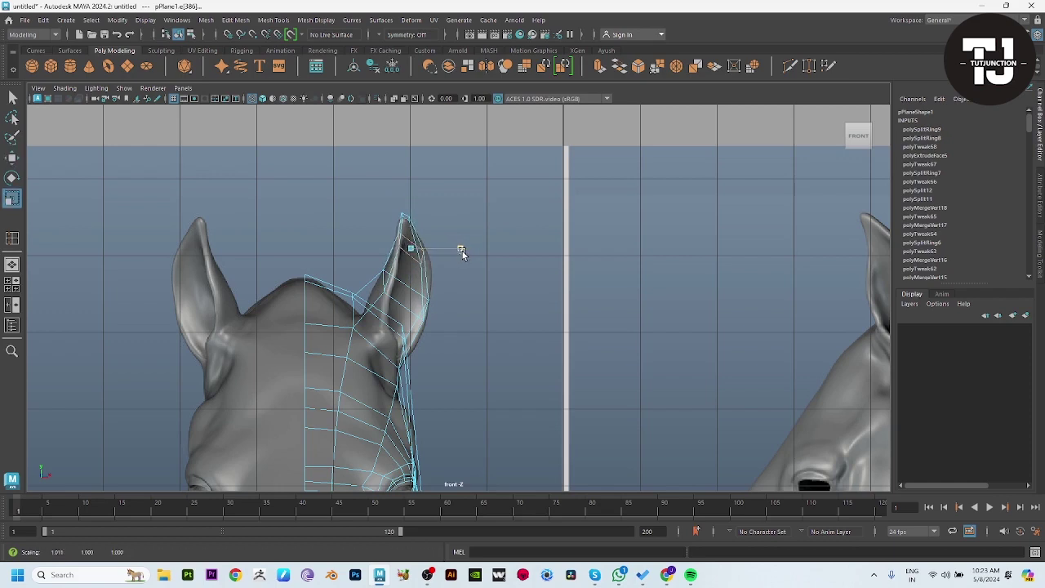
{"action": "key", "text": "w"}
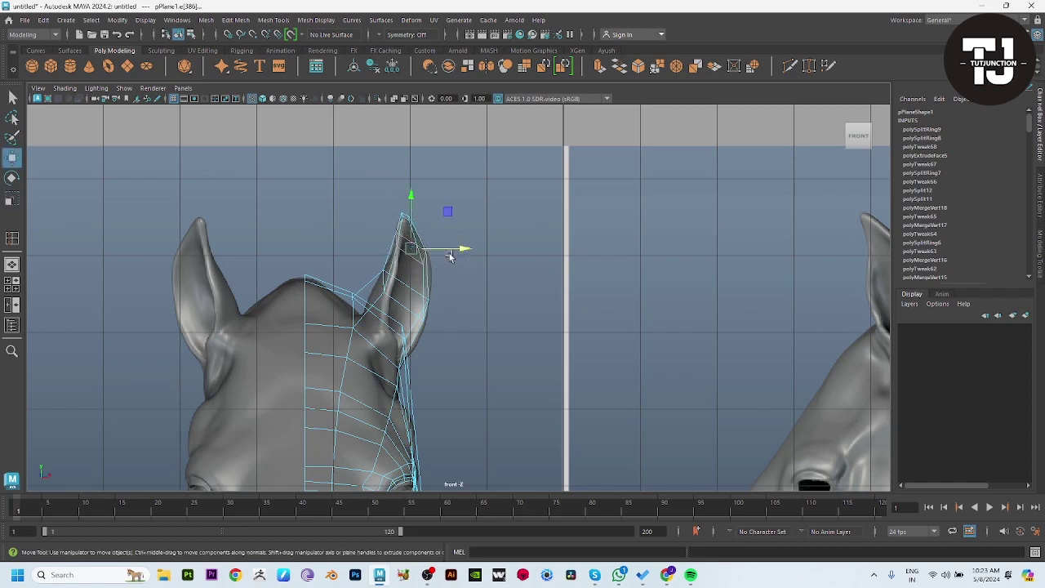
{"action": "left_click_drag", "start_coordinate": [461, 249], "coordinate": [460, 251]}
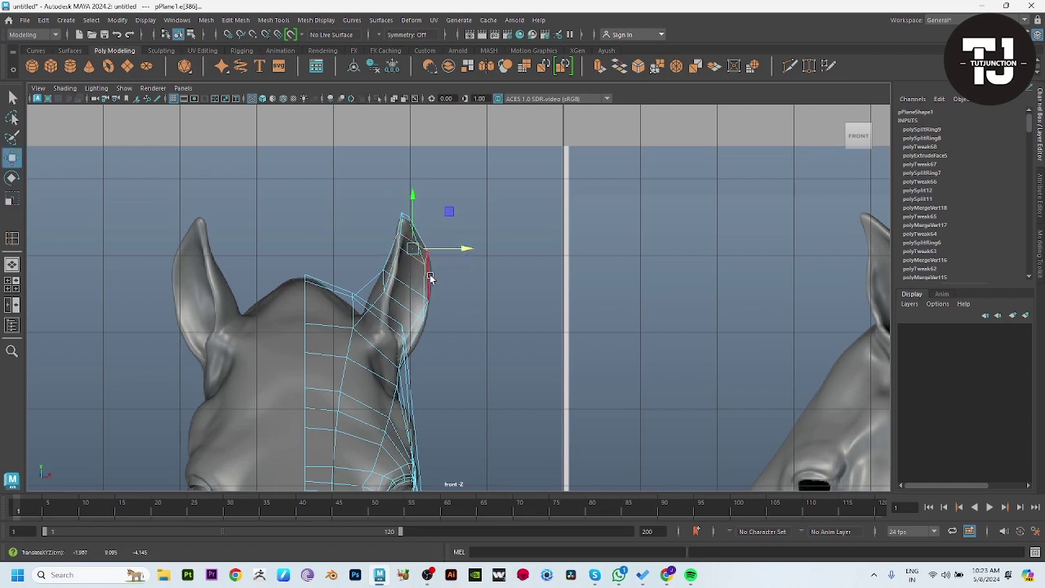
{"action": "key", "text": "space"}
{"action": "key", "text": "space"}
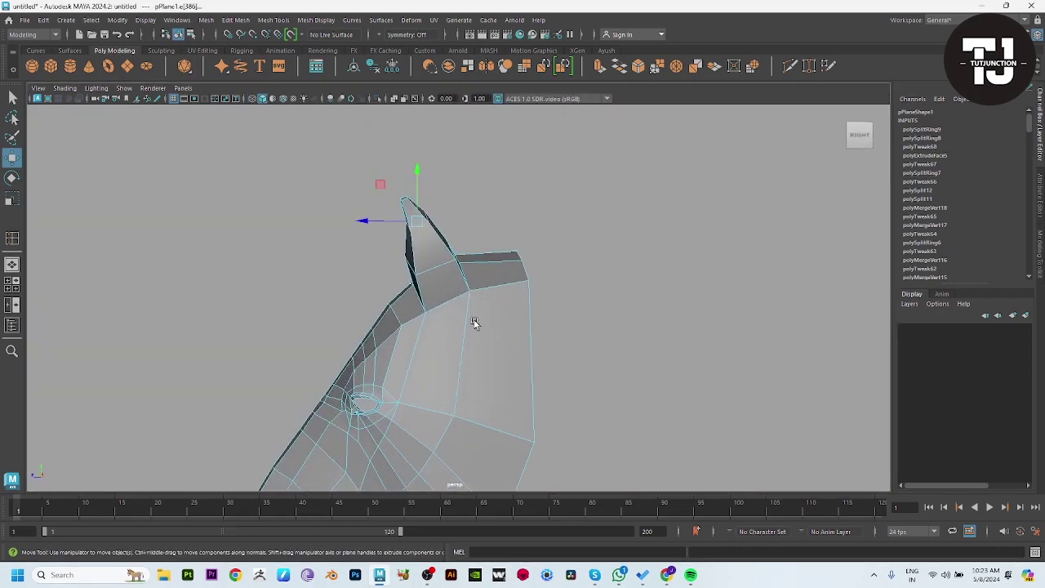
Move an ear-base point onto the sculpt in the front view and select a base edge
{"action": "left_click_drag", "start_coordinate": [485, 282], "coordinate": [448, 301], "text": "alt"}
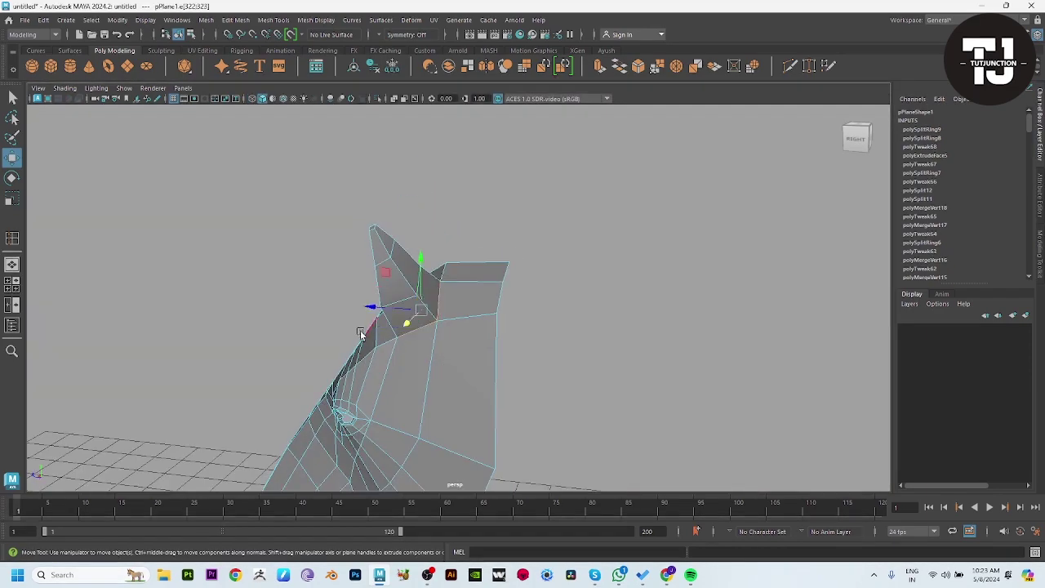
{"action": "mouse_move", "coordinate": [361, 334]}
{"action": "left_mouse_down", "text": "alt"}
{"action": "mouse_move", "coordinate": [498, 311]}
{"action": "mouse_move", "coordinate": [531, 321]}
{"action": "mouse_move", "coordinate": [553, 299]}
{"action": "left_mouse_up", "text": "alt"}
{"action": "key", "text": "space"}
{"action": "key", "text": "space"}
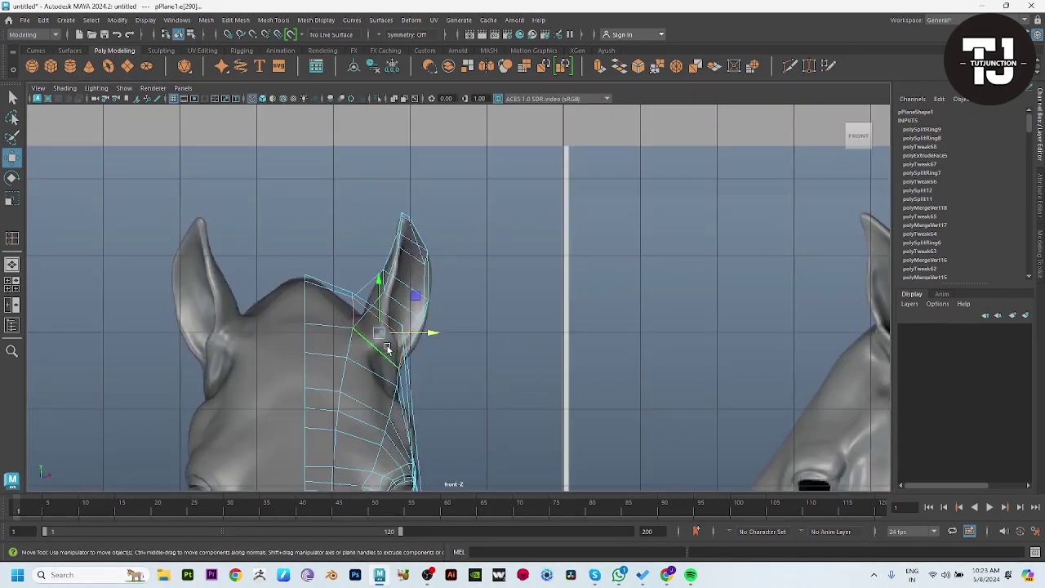
{"action": "left_click_drag", "start_coordinate": [387, 348], "coordinate": [388, 343]}
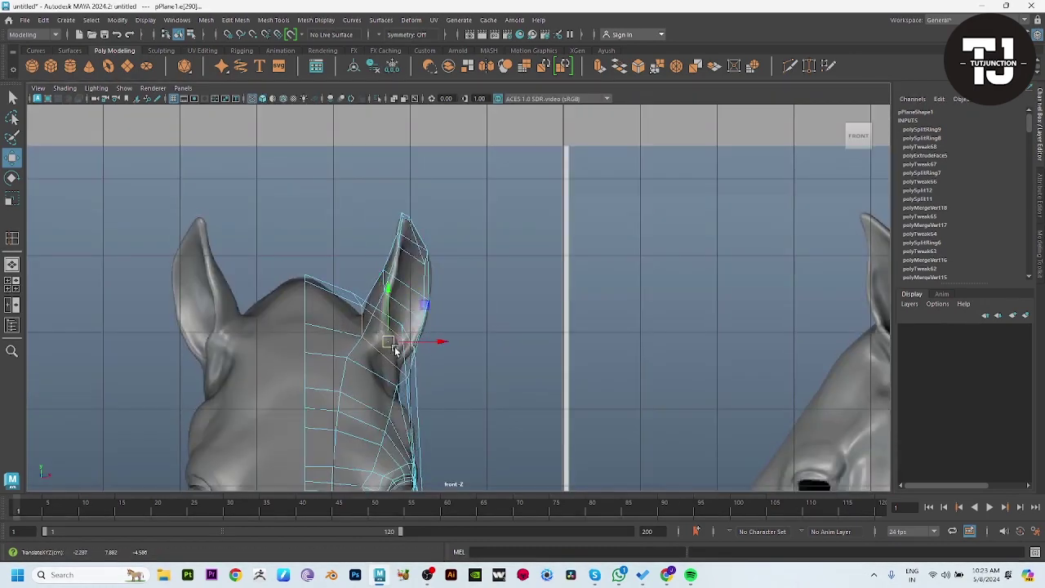
{"action": "left_click", "coordinate": [401, 362]}
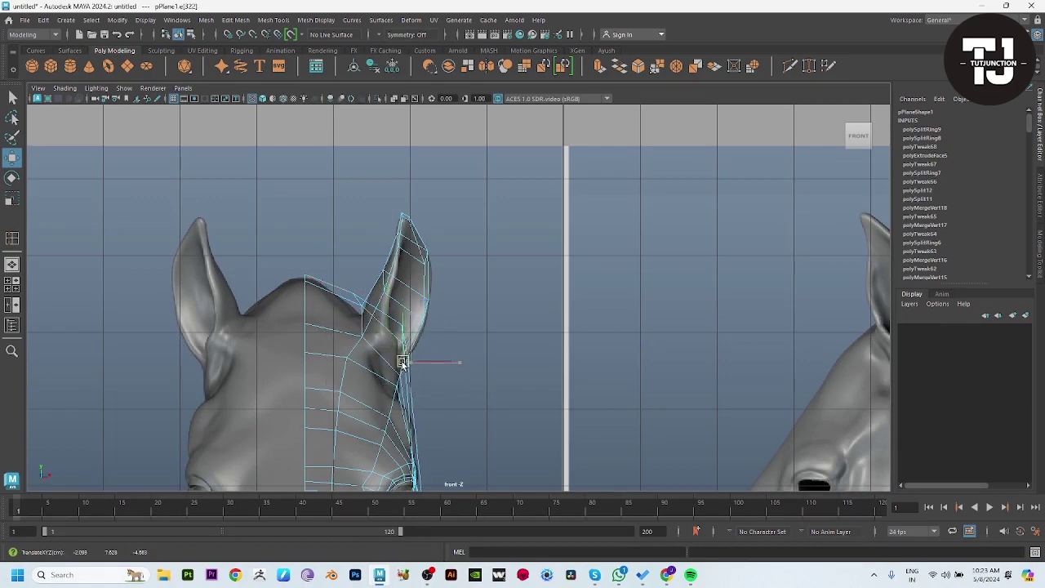
Orbit close to the ear in perspective and select an ear face for extrusion
{"action": "key", "text": "space"}
{"action": "key", "text": "space"}
{"action": "mouse_move", "coordinate": [607, 324]}
{"action": "left_mouse_down", "text": "alt"}
{"action": "mouse_move", "coordinate": [490, 298]}
{"action": "mouse_move", "coordinate": [577, 200]}
{"action": "mouse_move", "coordinate": [478, 292]}
{"action": "mouse_move", "coordinate": [490, 308]}
{"action": "mouse_move", "coordinate": [482, 331]}
{"action": "mouse_move", "coordinate": [543, 273]}
{"action": "left_mouse_up", "text": "alt"}
{"action": "left_click", "coordinate": [449, 294]}
{"action": "key", "text": "Caps_Lock"}
{"action": "left_click", "coordinate": [451, 294]}
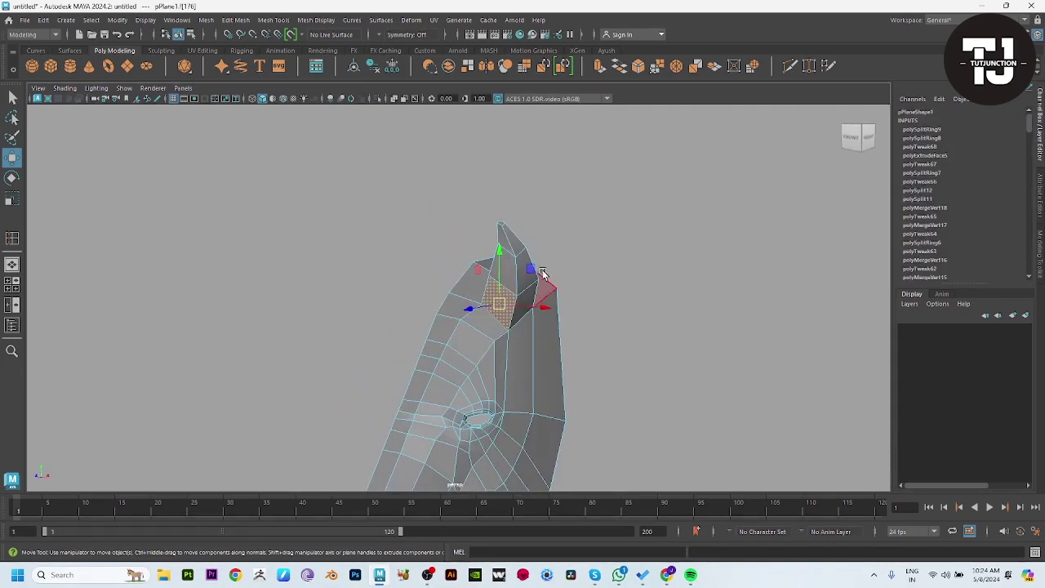
Extrude the ear's inner face twice, shrinking it to sink a hollow cup
{"action": "key", "text": "ctrl+e"}
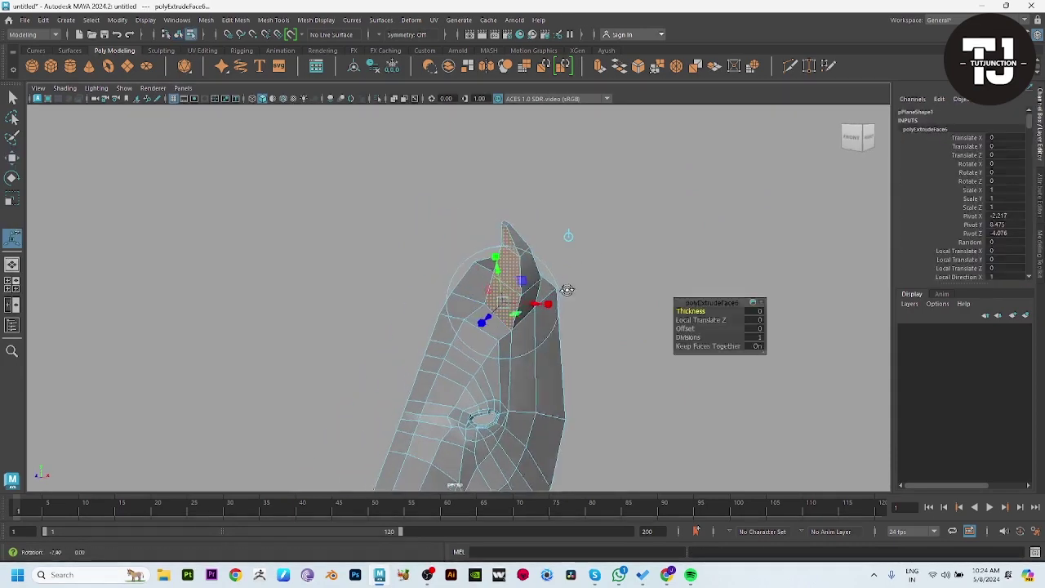
{"action": "key", "text": "r"}
{"action": "mouse_move", "coordinate": [502, 276]}
{"action": "left_mouse_down"}
{"action": "mouse_move", "coordinate": [482, 281]}
{"action": "mouse_move", "coordinate": [485, 269]}
{"action": "left_mouse_up"}
{"action": "key", "text": "ctrl+e"}
{"action": "key", "text": "w"}
{"action": "key", "text": "r"}
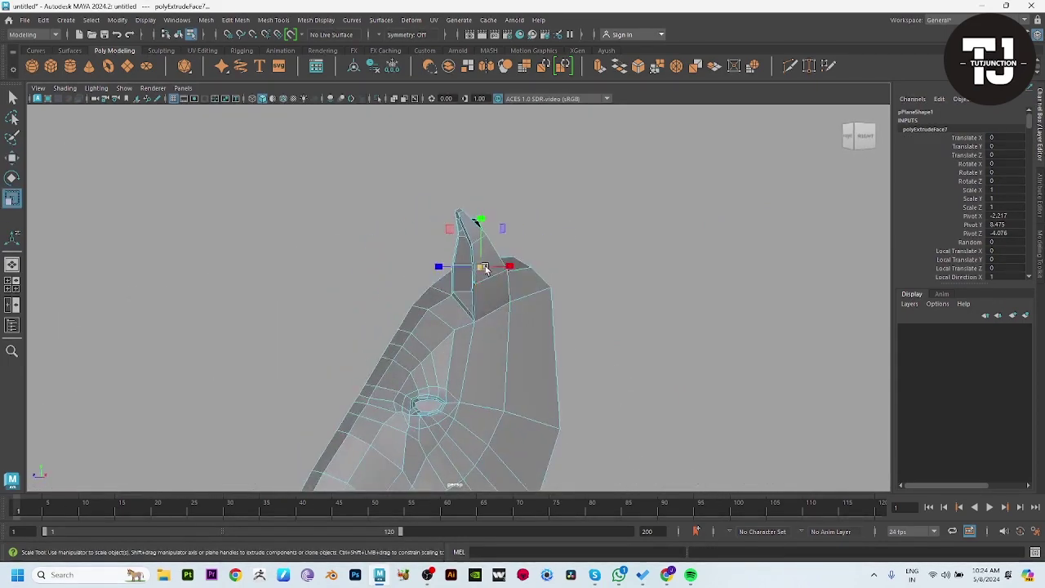
{"action": "key", "text": "w"}
Turn on smooth mesh preview and orbit around the ear to judge its shape
{"action": "key", "text": "3"}
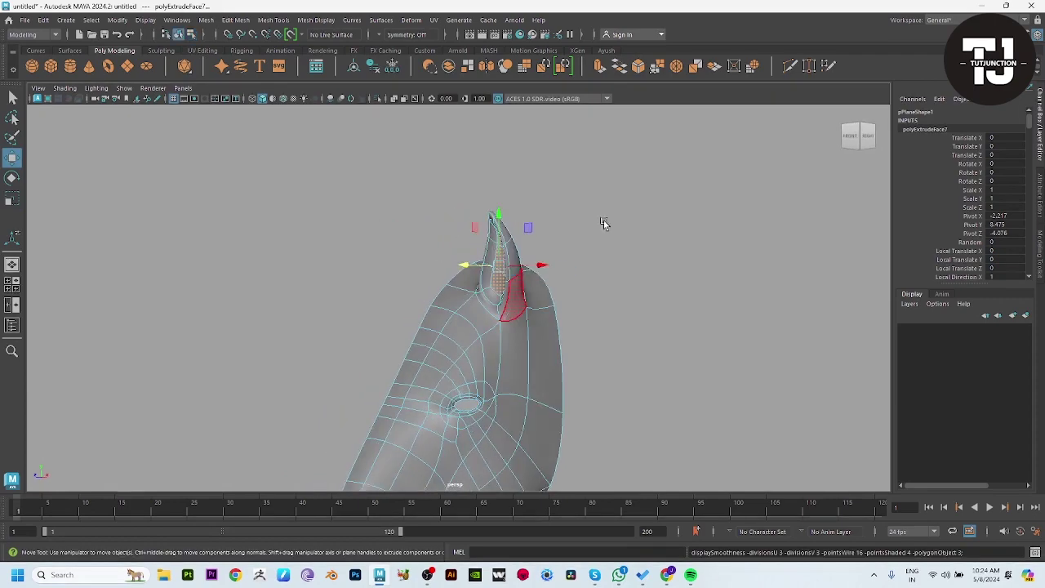
{"action": "key", "text": "F8"}
{"action": "mouse_move", "coordinate": [604, 224]}
{"action": "left_mouse_down", "text": "alt"}
{"action": "mouse_move", "coordinate": [635, 337]}
{"action": "mouse_move", "coordinate": [537, 329]}
{"action": "left_mouse_up", "text": "alt"}
{"action": "left_click", "coordinate": [490, 361]}
{"action": "left_click_drag", "start_coordinate": [490, 362], "coordinate": [624, 384], "text": "alt"}
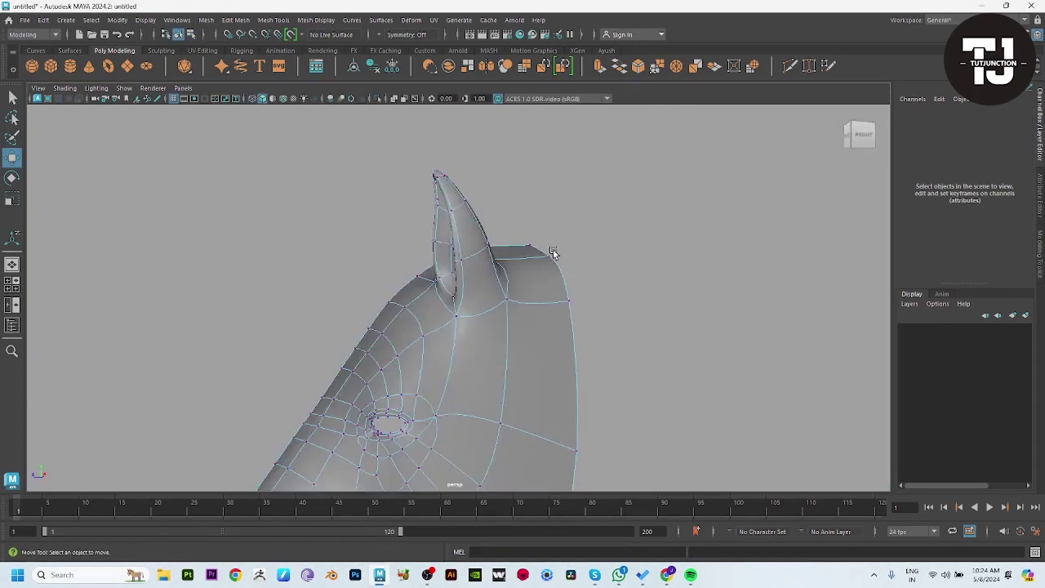
In the side view, pull the ear-tip and back-edge vertices onto the sculpted ear
{"action": "mouse_move", "coordinate": [552, 252]}
{"action": "left_mouse_down", "text": "alt"}
{"action": "mouse_move", "coordinate": [498, 233]}
{"action": "mouse_move", "coordinate": [470, 206]}
{"action": "left_mouse_up", "text": "alt"}
{"action": "key", "text": "space"}
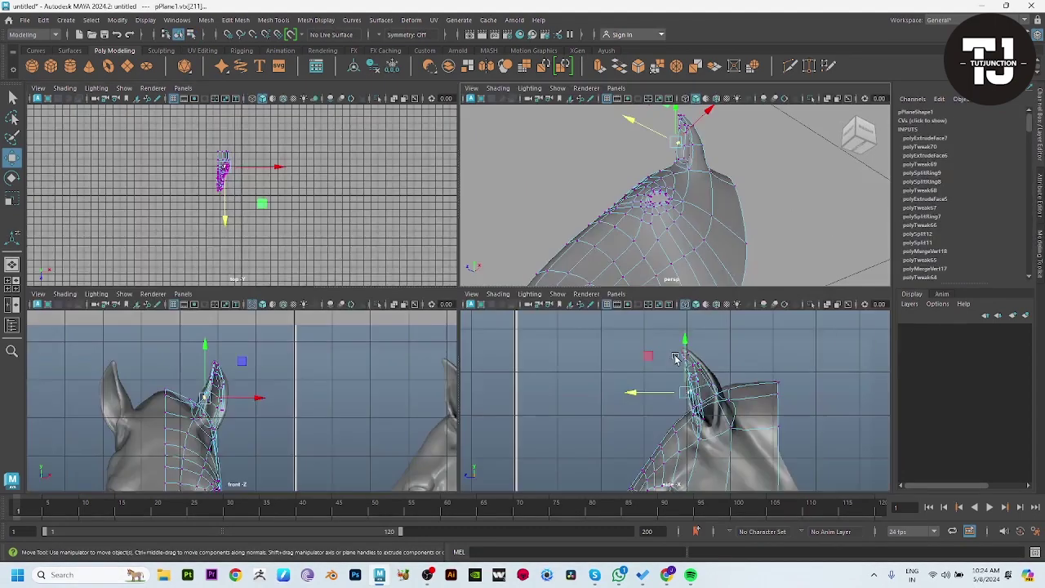
{"action": "key", "text": "space"}
{"action": "left_click_drag", "start_coordinate": [474, 260], "coordinate": [458, 268]}
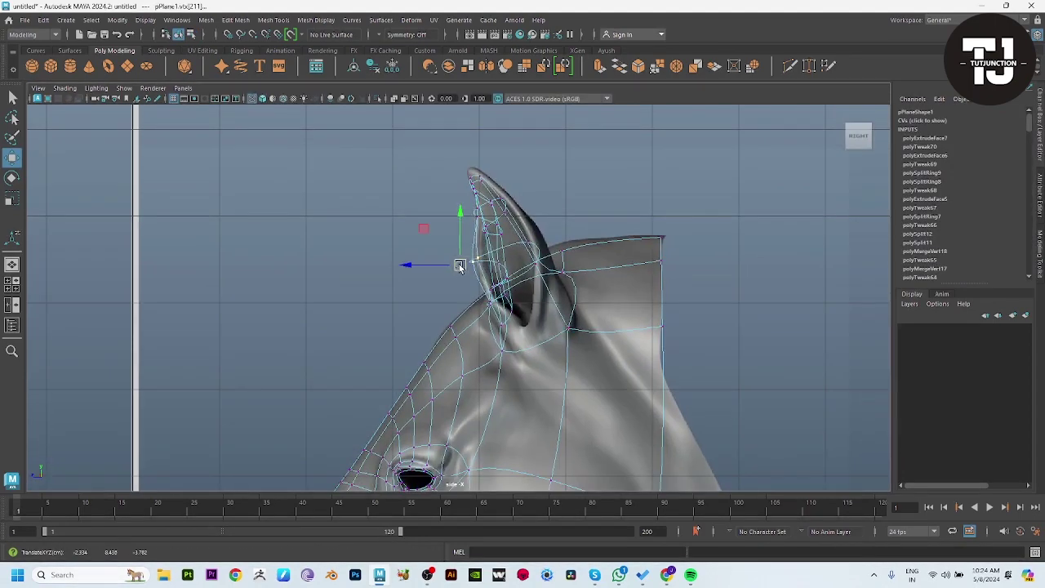
{"action": "mouse_move", "coordinate": [465, 168]}
{"action": "left_mouse_down"}
{"action": "mouse_move", "coordinate": [488, 179]}
{"action": "mouse_move", "coordinate": [473, 161]}
{"action": "left_mouse_up"}
{"action": "left_click", "coordinate": [487, 174]}
{"action": "key", "text": "ctrl+z"}
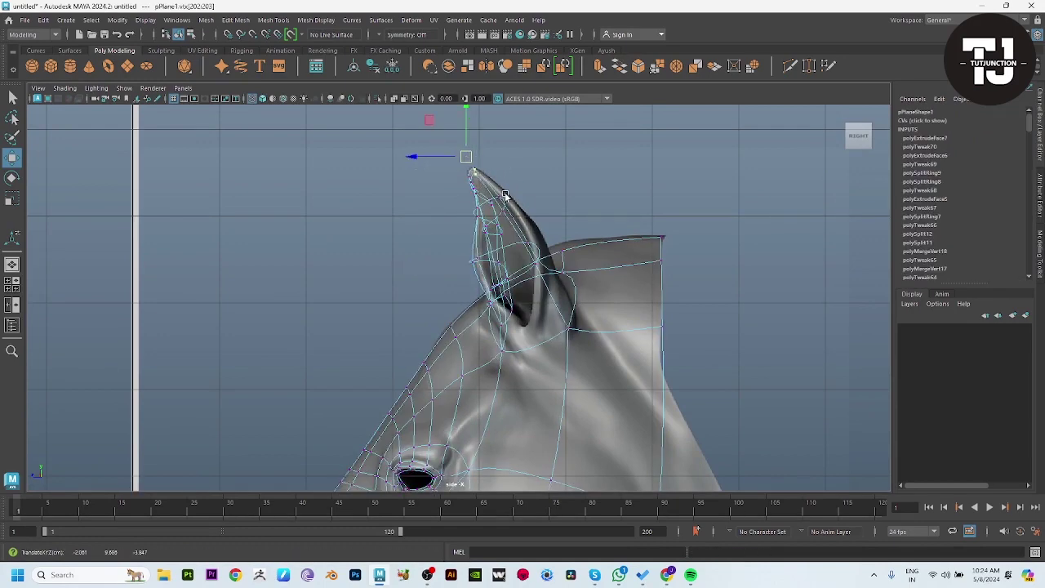
{"action": "mouse_move", "coordinate": [516, 188]}
{"action": "left_mouse_down"}
{"action": "mouse_move", "coordinate": [502, 215]}
{"action": "mouse_move", "coordinate": [520, 200]}
{"action": "left_mouse_up"}
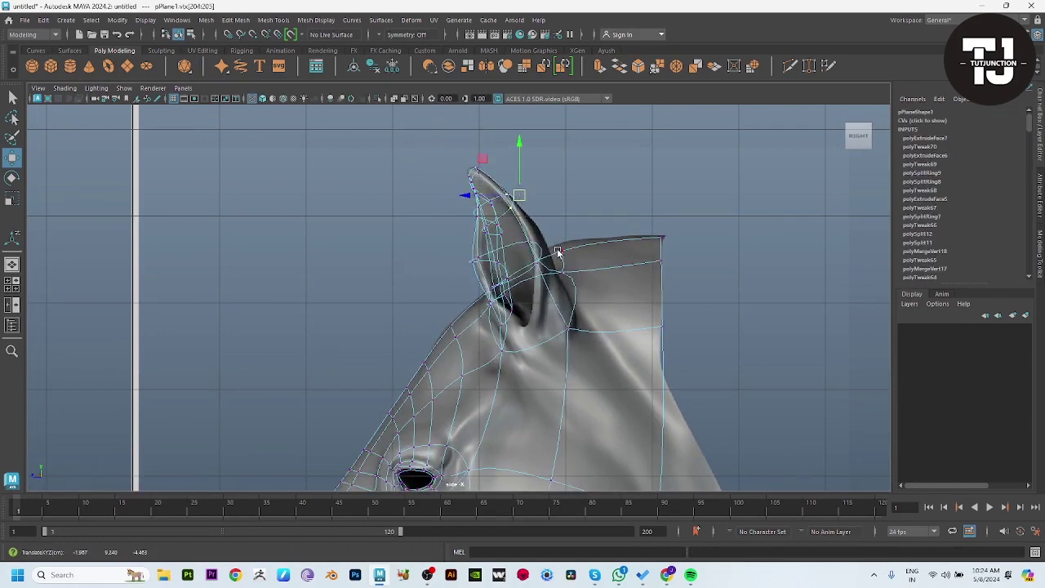
{"action": "mouse_move", "coordinate": [545, 235]}
{"action": "left_mouse_down"}
{"action": "mouse_move", "coordinate": [515, 278]}
{"action": "mouse_move", "coordinate": [563, 239]}
{"action": "left_mouse_up"}
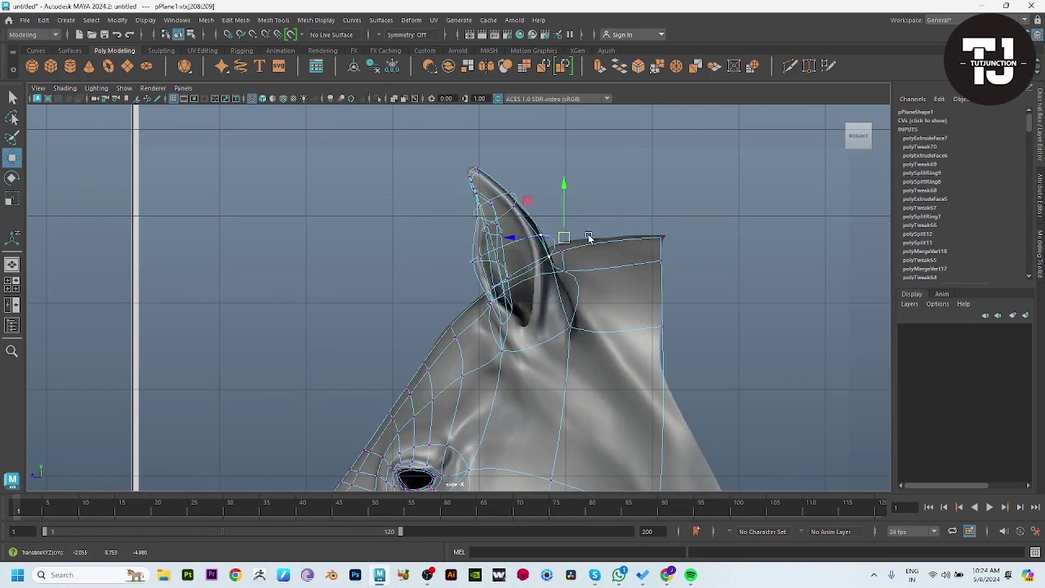
Reselect the retopology mesh and bring up the front view
{"action": "key", "text": "space"}
{"action": "key", "text": "space"}
{"action": "left_click_drag", "start_coordinate": [686, 267], "coordinate": [546, 329], "text": "alt"}
{"action": "key", "text": "F8"}
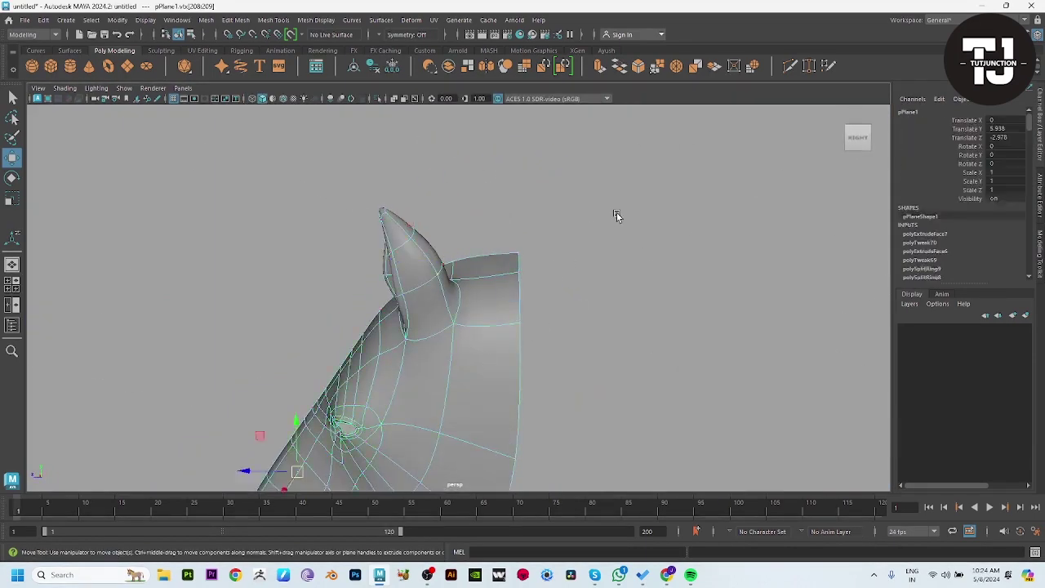
{"action": "left_click", "coordinate": [618, 215]}
{"action": "mouse_move", "coordinate": [618, 215]}
{"action": "left_mouse_down", "text": "alt"}
{"action": "mouse_move", "coordinate": [550, 286]}
{"action": "mouse_move", "coordinate": [622, 281]}
{"action": "left_mouse_up", "text": "alt"}
{"action": "left_click", "coordinate": [534, 321]}
{"action": "key", "text": "space"}
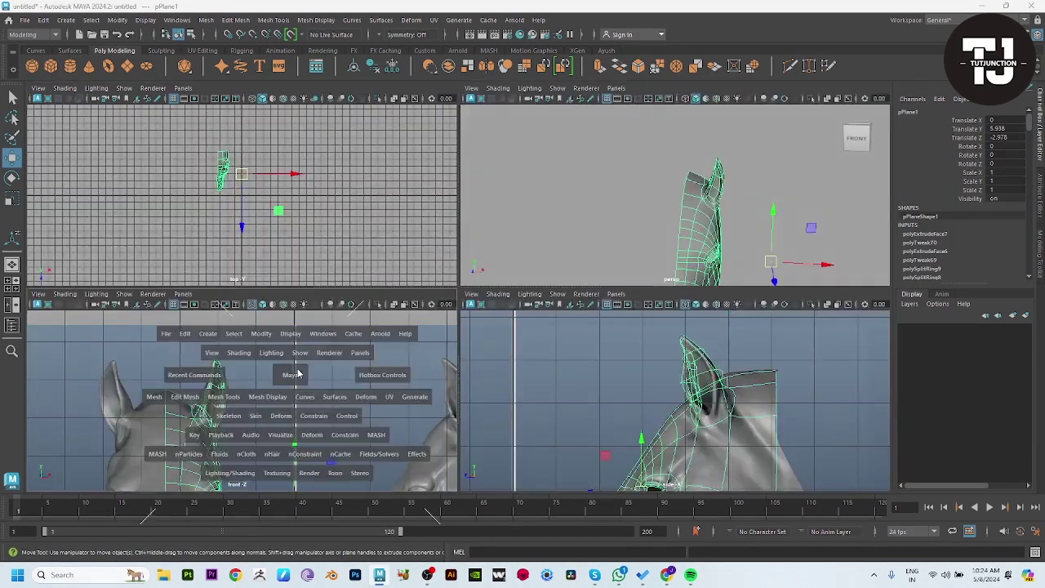
{"action": "key", "text": "space"}
Move the ear-tip and ear-edge vertices onto the sculpted ear outline in the front view
{"action": "mouse_move", "coordinate": [409, 284]}
{"action": "left_mouse_down"}
{"action": "mouse_move", "coordinate": [423, 303]}
{"action": "mouse_move", "coordinate": [416, 294]}
{"action": "left_mouse_up"}
{"action": "mouse_move", "coordinate": [482, 303]}
{"action": "left_mouse_down"}
{"action": "mouse_move", "coordinate": [437, 331]}
{"action": "mouse_move", "coordinate": [466, 326]}
{"action": "left_mouse_up"}
{"action": "left_click", "coordinate": [474, 258]}
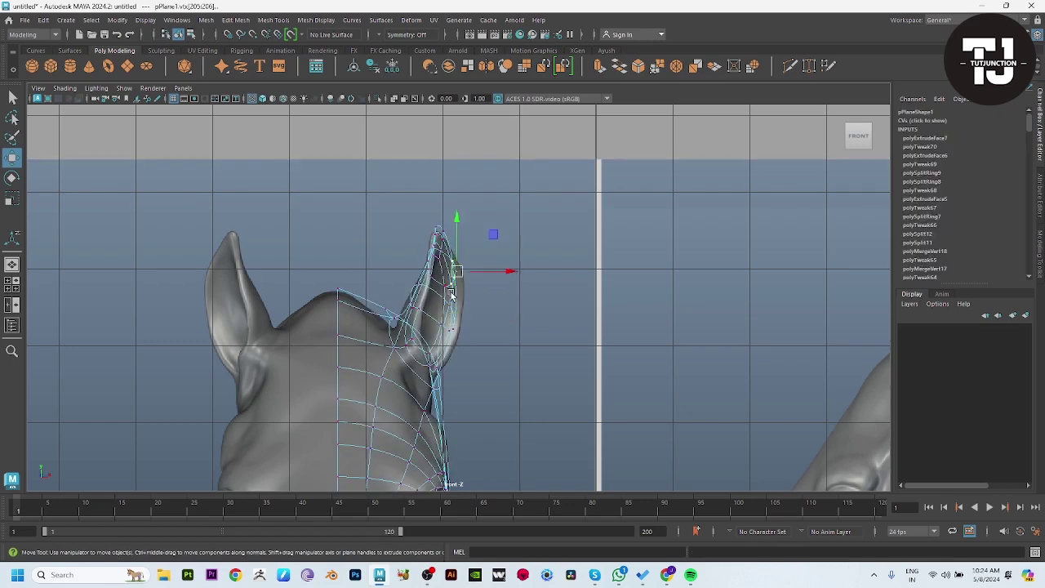
{"action": "left_click_drag", "start_coordinate": [456, 271], "coordinate": [466, 275]}
{"action": "mouse_move", "coordinate": [471, 300]}
{"action": "left_mouse_down"}
{"action": "mouse_move", "coordinate": [439, 332]}
{"action": "mouse_move", "coordinate": [457, 331]}
{"action": "left_mouse_up"}
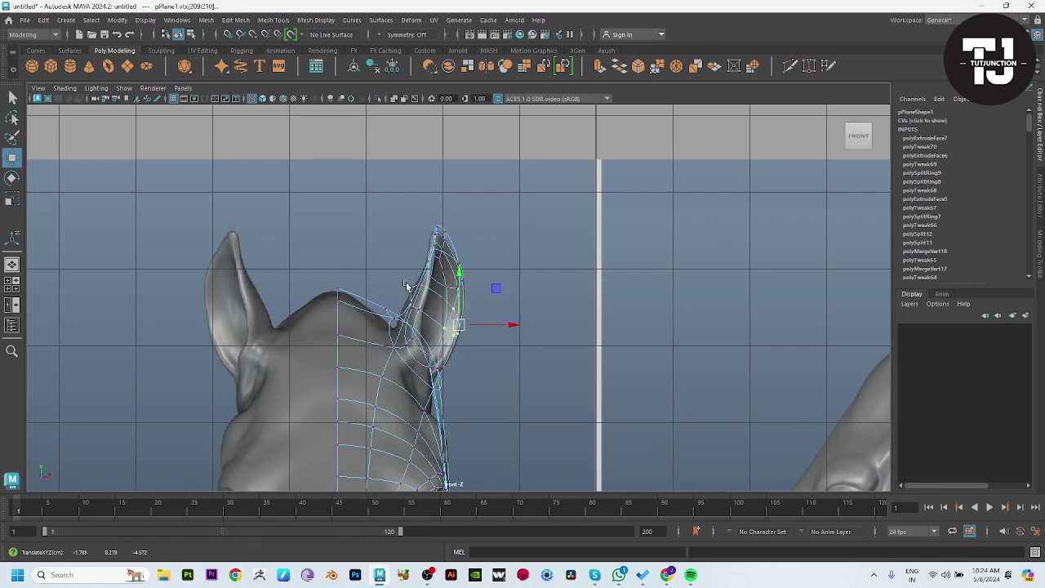
{"action": "left_click_drag", "start_coordinate": [406, 285], "coordinate": [406, 290]}
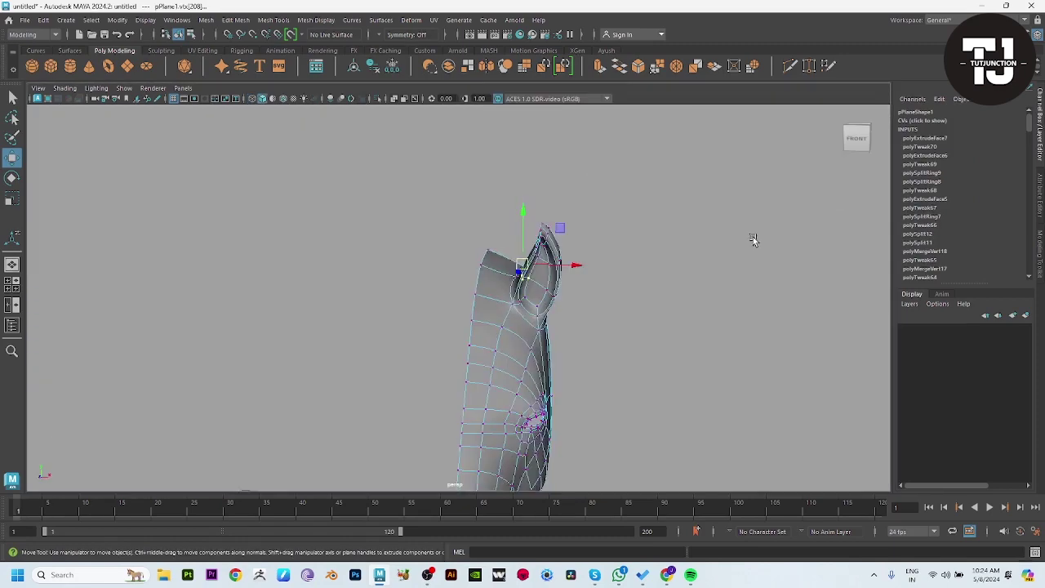
Slide an ear-rim edge outward to match the sculpted ear
{"action": "mouse_move", "coordinate": [751, 236]}
{"action": "left_mouse_down", "text": "alt"}
{"action": "mouse_move", "coordinate": [579, 280]}
{"action": "mouse_move", "coordinate": [653, 205]}
{"action": "left_mouse_up", "text": "alt"}
{"action": "key", "text": "F8"}
{"action": "left_click_drag", "start_coordinate": [684, 278], "coordinate": [511, 359], "text": "alt"}
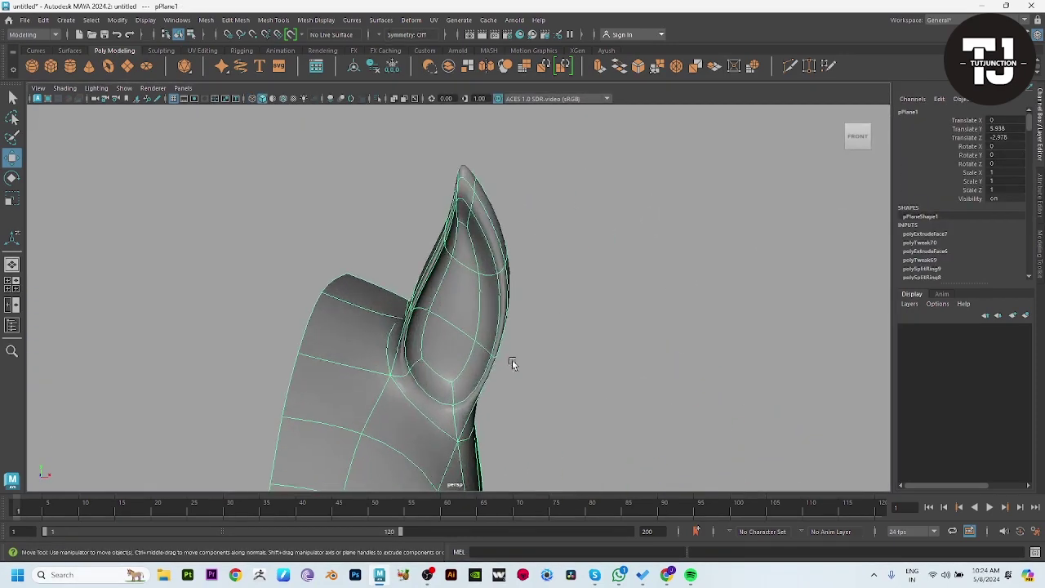
{"action": "key", "text": "F10"}
{"action": "mouse_move", "coordinate": [490, 253]}
{"action": "left_mouse_down", "text": "alt"}
{"action": "mouse_move", "coordinate": [387, 280]}
{"action": "mouse_move", "coordinate": [496, 257]}
{"action": "mouse_move", "coordinate": [449, 266]}
{"action": "left_mouse_up", "text": "alt"}
{"action": "left_click", "coordinate": [387, 280]}
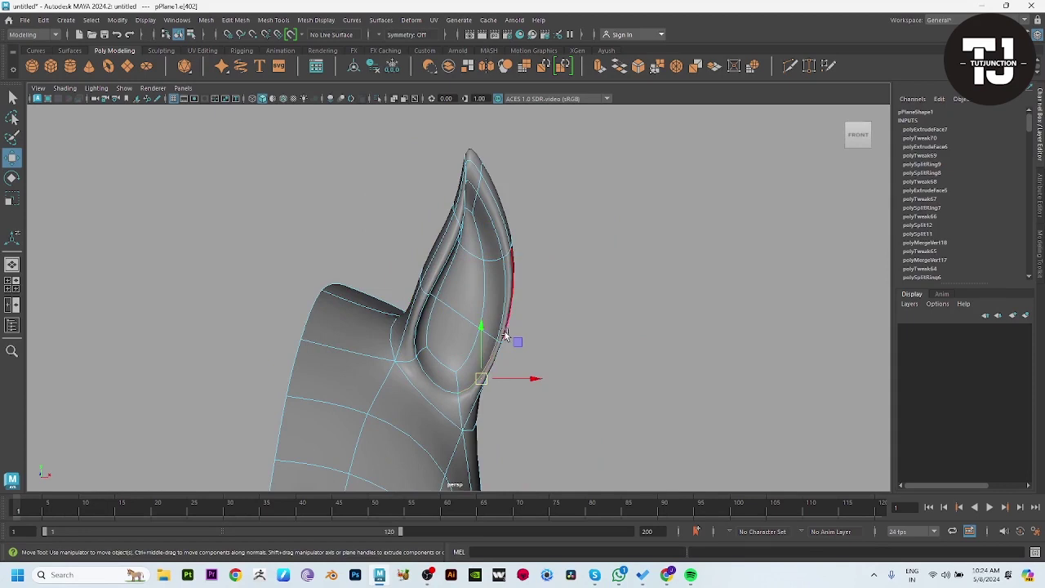
{"action": "mouse_move", "coordinate": [519, 338]}
{"action": "left_mouse_down"}
{"action": "mouse_move", "coordinate": [536, 332]}
{"action": "mouse_move", "coordinate": [526, 330]}
{"action": "left_mouse_up"}
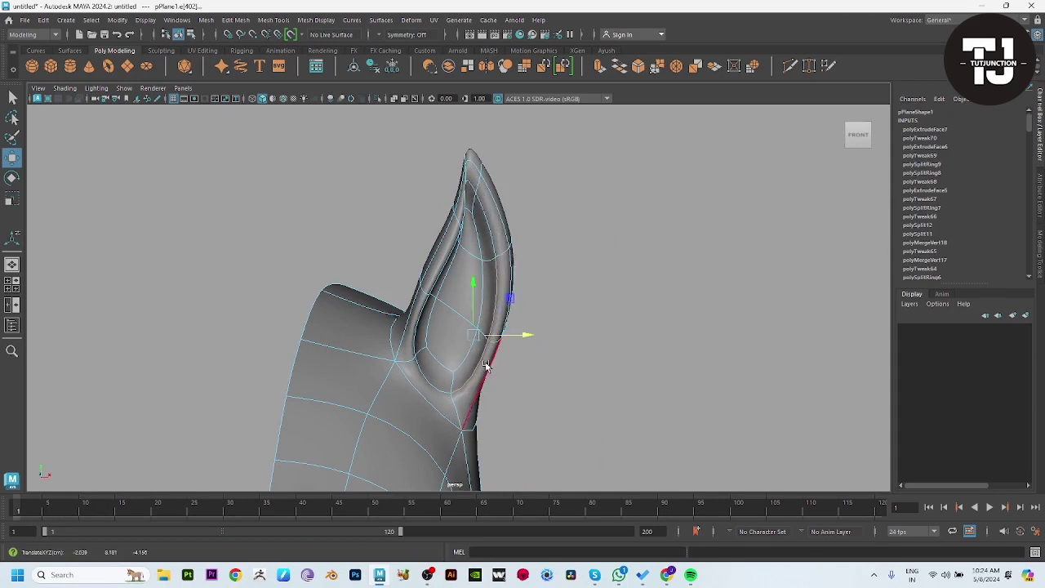
Pull the inner ear-rim edges to bring the ear tip down and right
{"action": "left_click_drag", "start_coordinate": [485, 366], "coordinate": [359, 401], "text": "alt"}
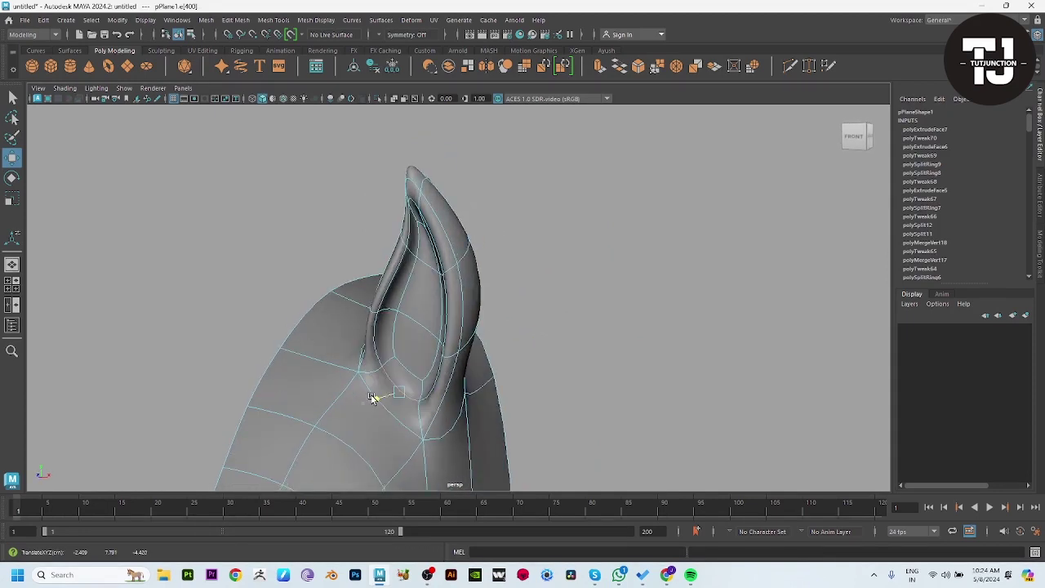
{"action": "left_click", "coordinate": [667, 249]}
{"action": "mouse_move", "coordinate": [667, 249]}
{"action": "left_mouse_down", "text": "alt"}
{"action": "mouse_move", "coordinate": [554, 301]}
{"action": "mouse_move", "coordinate": [615, 315]}
{"action": "mouse_move", "coordinate": [609, 324]}
{"action": "mouse_move", "coordinate": [753, 454]}
{"action": "mouse_move", "coordinate": [571, 350]}
{"action": "left_mouse_up", "text": "alt"}
{"action": "left_click", "coordinate": [522, 327]}
{"action": "key", "text": "F10"}
{"action": "left_click", "coordinate": [516, 289]}
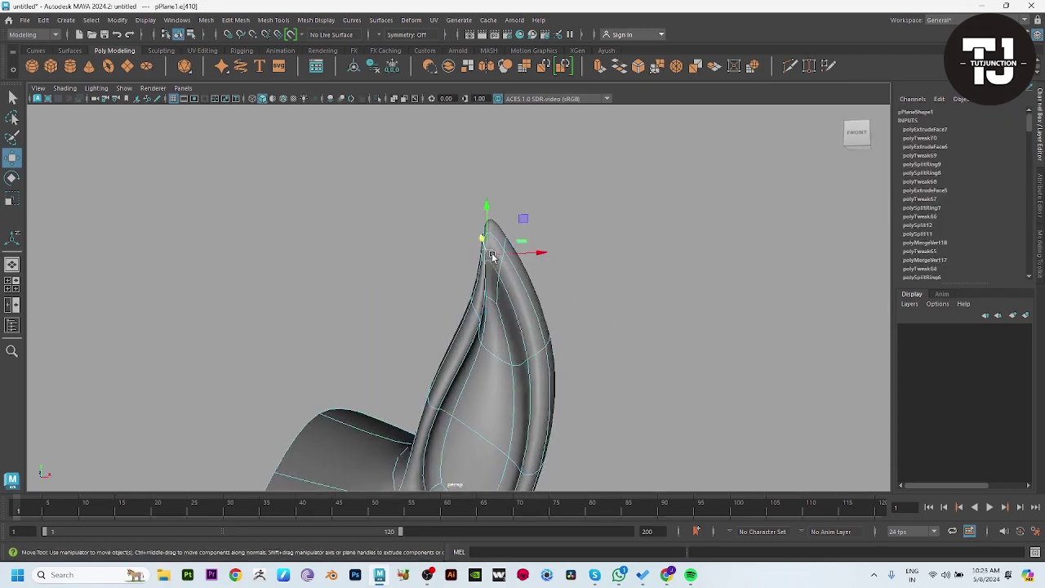
{"action": "left_click_drag", "start_coordinate": [492, 255], "coordinate": [505, 269]}
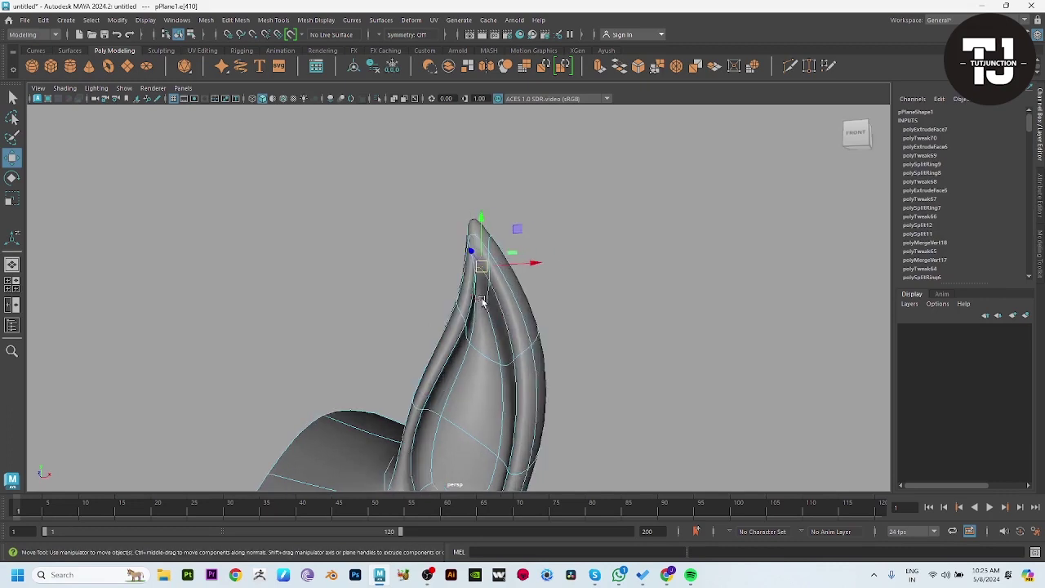
{"action": "left_click", "coordinate": [531, 303]}
{"action": "left_click_drag", "start_coordinate": [539, 304], "coordinate": [547, 304]}
Orbit and pan around the head to review the half-head retopology mesh
{"action": "key", "text": "F8"}
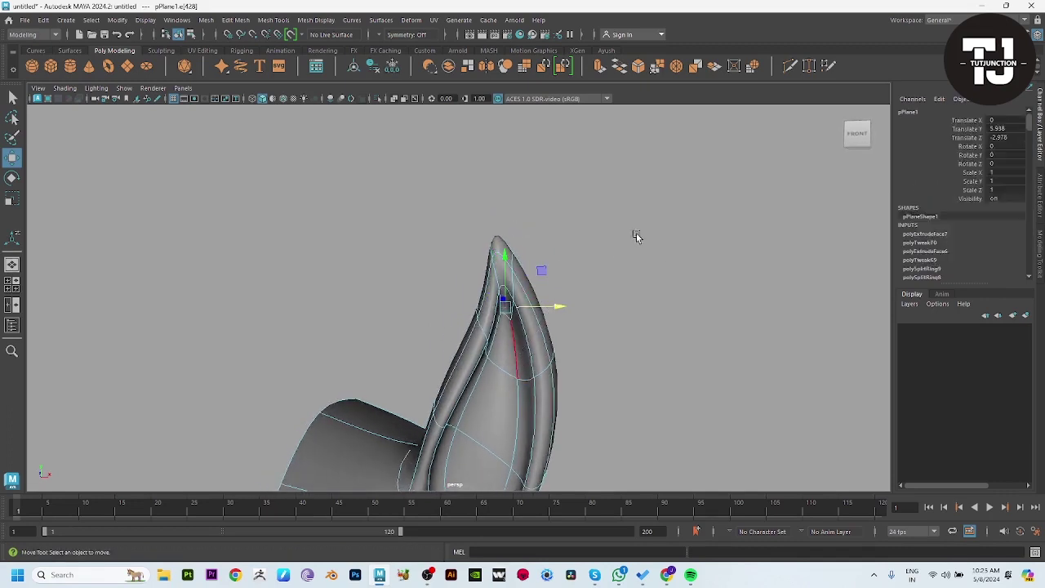
{"action": "left_click", "coordinate": [636, 232]}
{"action": "mouse_move", "coordinate": [636, 233]}
{"action": "left_mouse_down", "text": "alt"}
{"action": "mouse_move", "coordinate": [543, 333]}
{"action": "mouse_move", "coordinate": [582, 357]}
{"action": "mouse_move", "coordinate": [633, 355]}
{"action": "left_mouse_up", "text": "alt"}
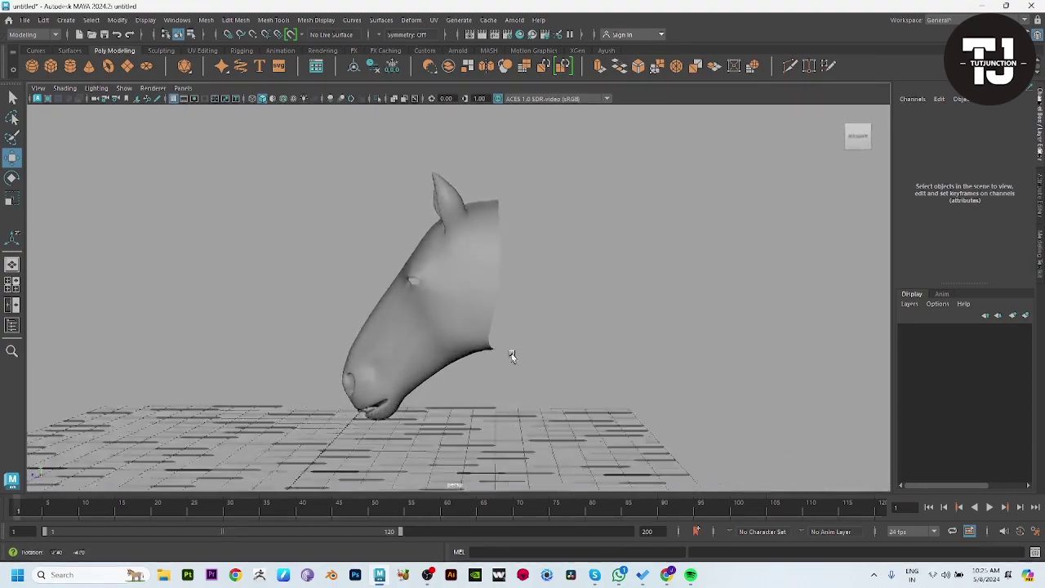
{"action": "left_click_drag", "start_coordinate": [519, 351], "coordinate": [437, 384]}
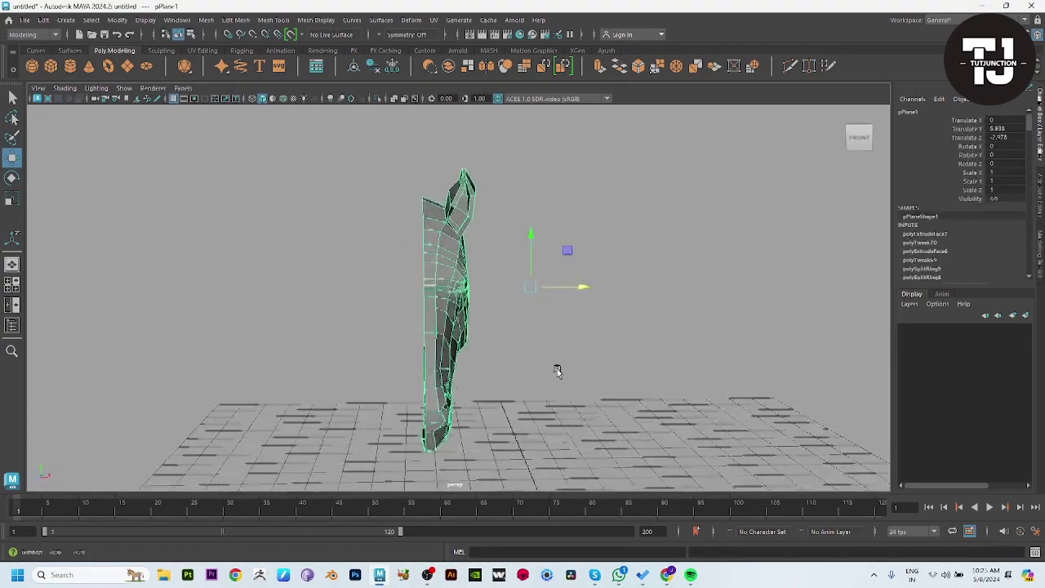
{"action": "key", "text": "space"}
{"action": "key", "text": "space"}
{"action": "middle_click_drag", "start_coordinate": [460, 305], "coordinate": [453, 261], "text": "alt"}
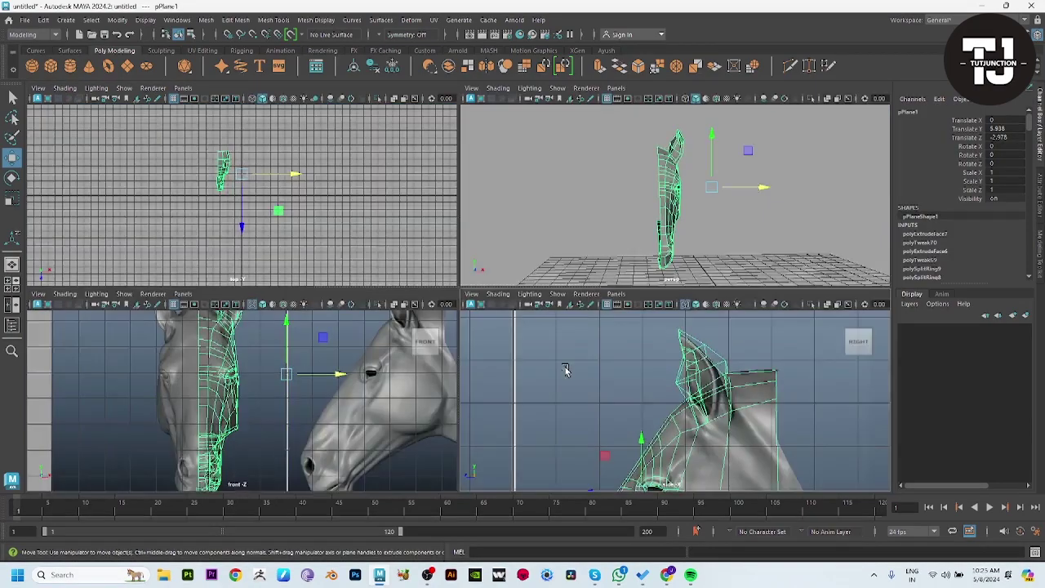
{"action": "key", "text": "space"}
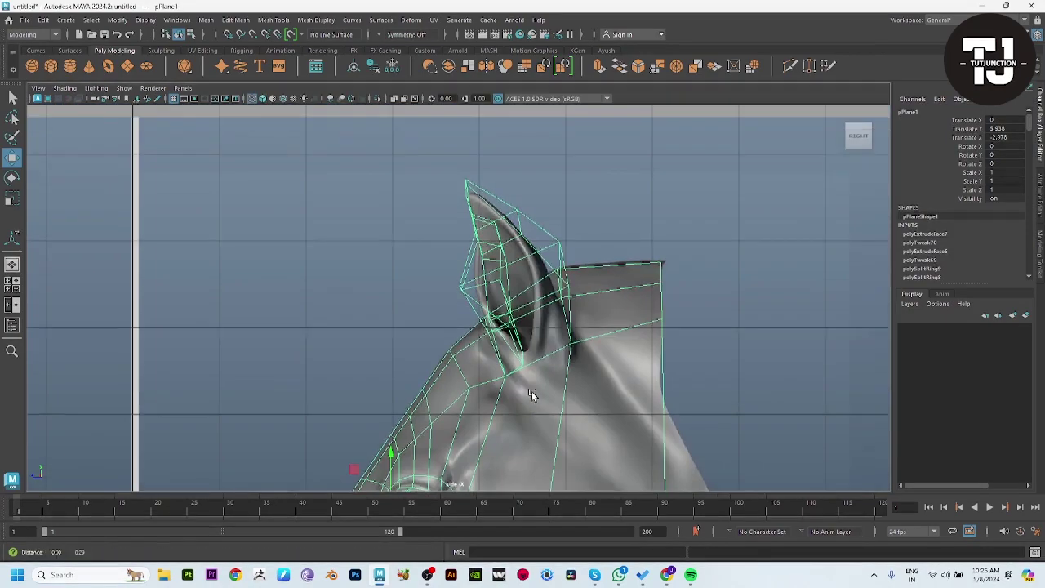
{"action": "key", "text": "space"}
{"action": "key", "text": "space"}
{"action": "left_click_drag", "start_coordinate": [652, 218], "coordinate": [346, 88], "text": "alt"}
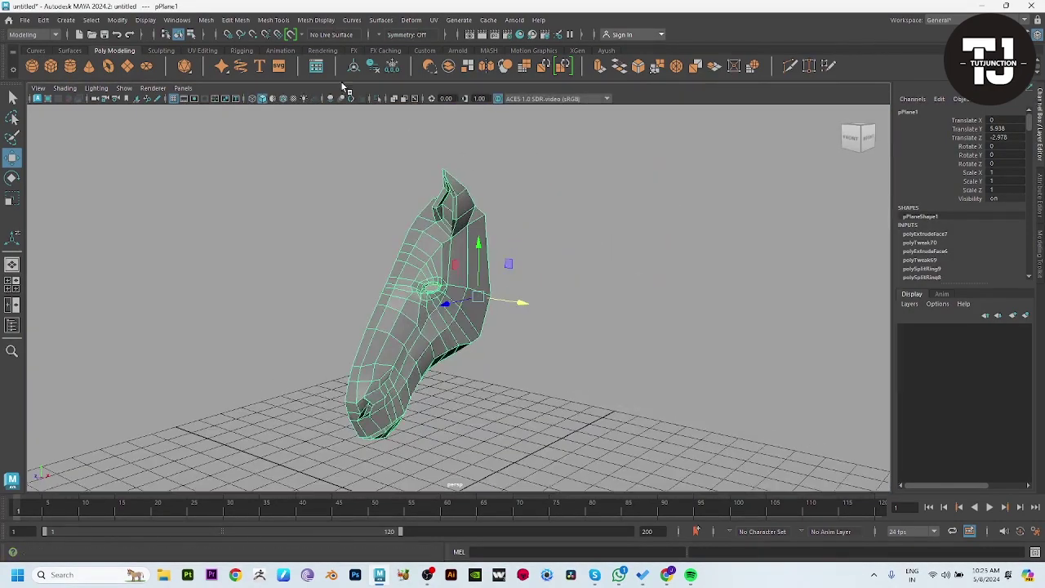
Apply Smooth to the retopology head mesh from the mesh operations menu
{"action": "left_click", "coordinate": [214, 25]}
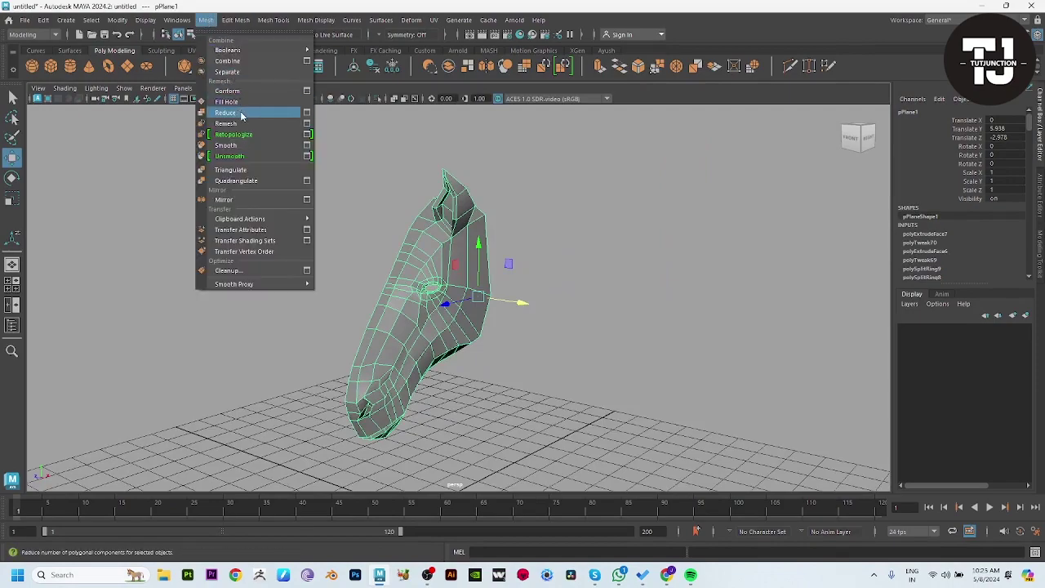
{"action": "left_click", "coordinate": [243, 145]}
{"action": "left_click", "coordinate": [550, 312]}
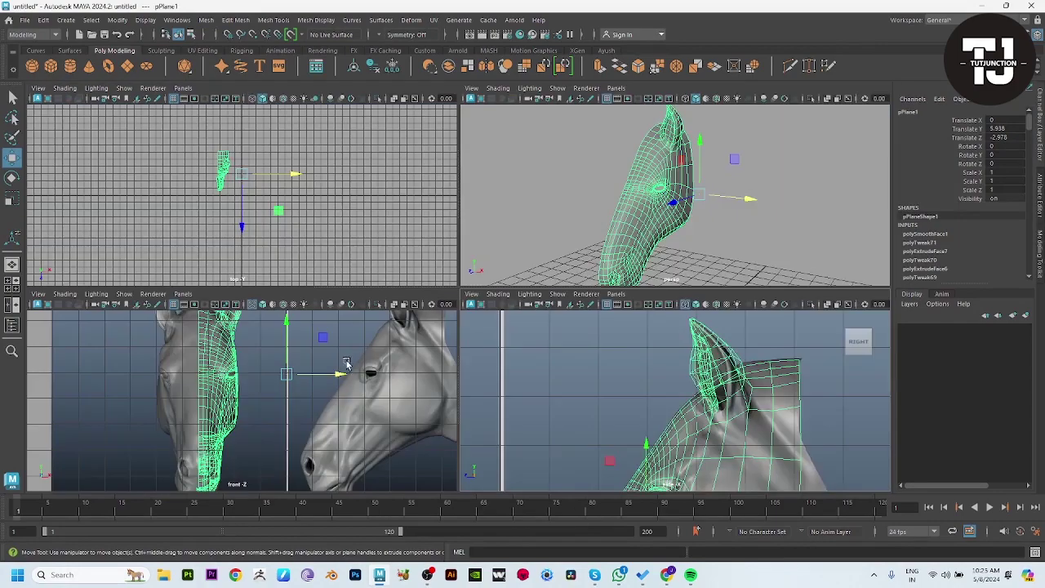
{"action": "key", "text": "space"}
{"action": "scroll", "coordinate": [479, 345], "scroll_direction": "down", "scroll_amount": 3}
{"action": "scroll", "coordinate": [510, 427], "scroll_direction": "up", "scroll_amount": 2}
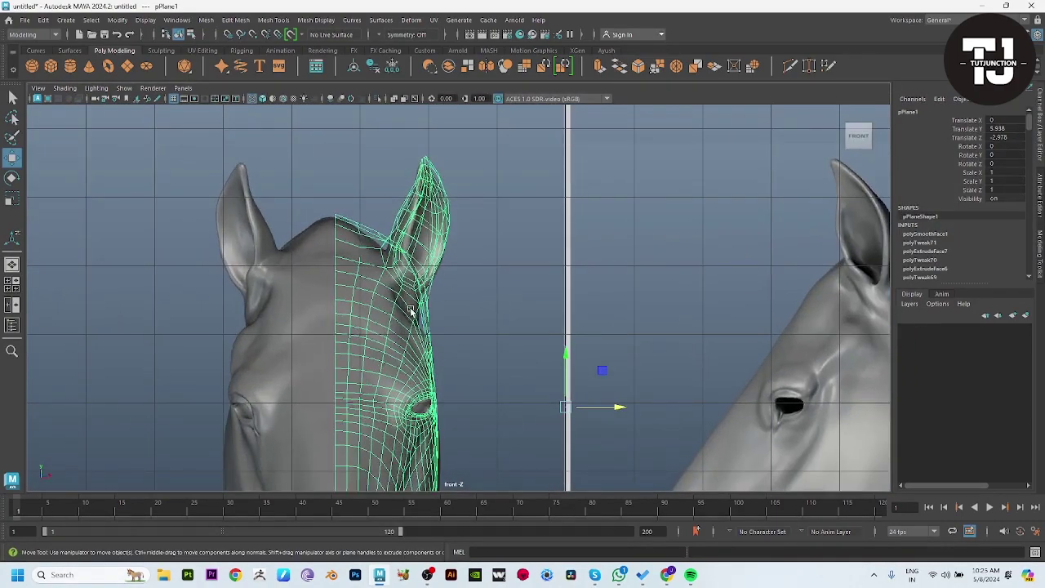
Pick an ear-base edge, frame it, and enable soft selection with a small falloff
{"action": "left_click", "coordinate": [445, 281]}
{"action": "key", "text": "space"}
{"action": "key", "text": "space"}
{"action": "key", "text": "f"}
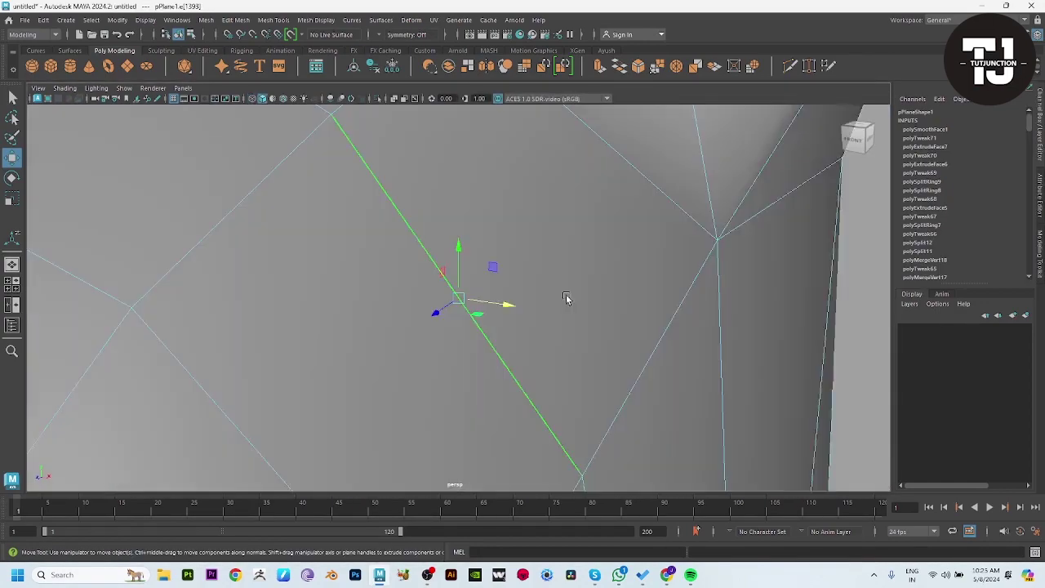
{"action": "scroll", "coordinate": [565, 298], "scroll_direction": "down", "scroll_amount": 5}
{"action": "mouse_move", "coordinate": [396, 280]}
{"action": "left_mouse_down", "text": "alt"}
{"action": "mouse_move", "coordinate": [479, 304]}
{"action": "mouse_move", "coordinate": [169, 274]}
{"action": "left_mouse_up", "text": "alt"}
{"action": "key", "text": "b"}
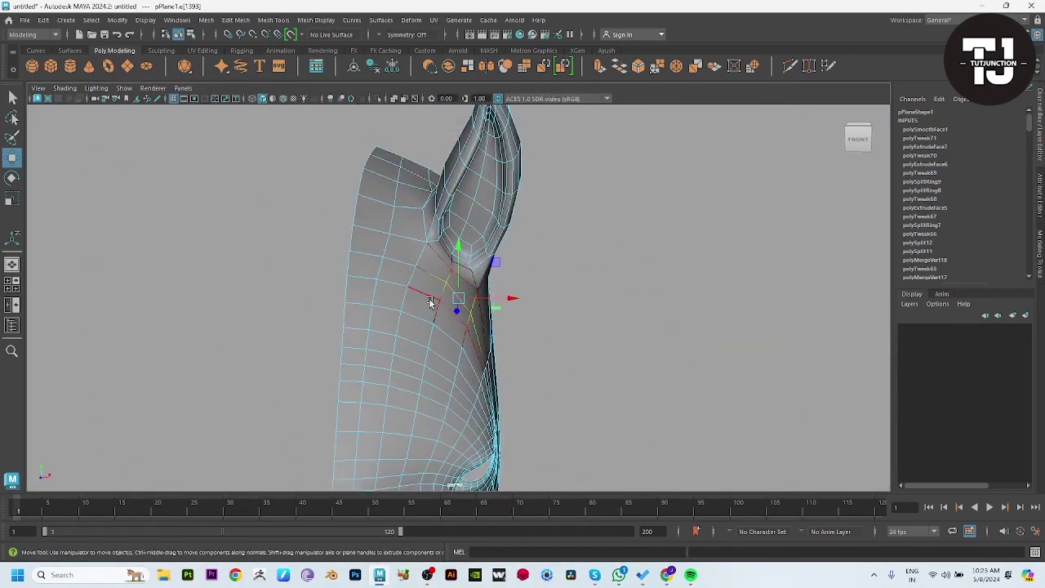
{"action": "mouse_move", "coordinate": [488, 299]}
{"action": "left_mouse_down", "text": "alt"}
{"action": "mouse_move", "coordinate": [412, 304]}
{"action": "mouse_move", "coordinate": [384, 326]}
{"action": "left_mouse_up", "text": "alt"}
Rotate and move the ear-base edges onto the sculpt, then deselect
{"action": "key", "text": "space"}
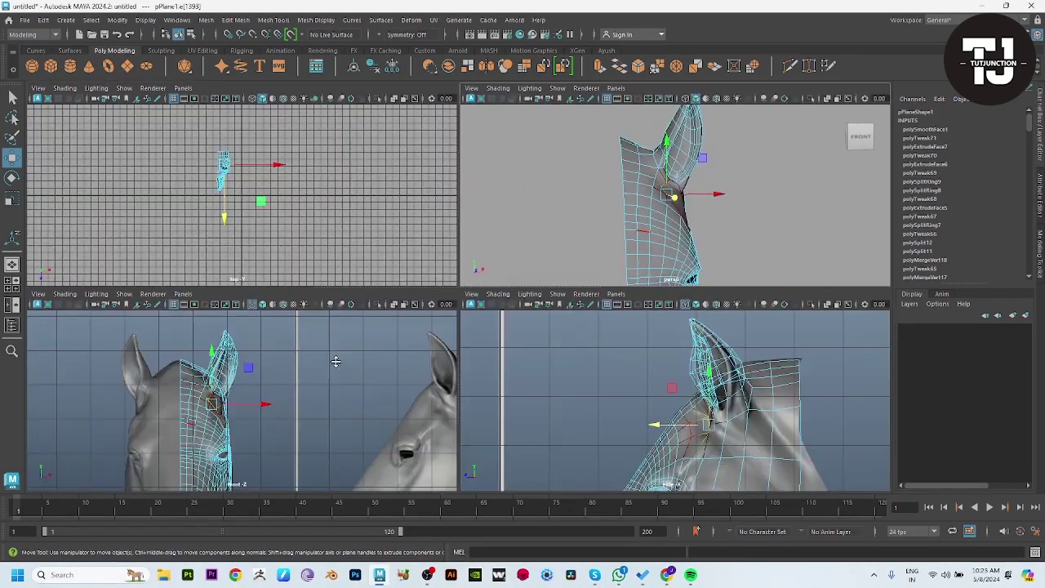
{"action": "key", "text": "space"}
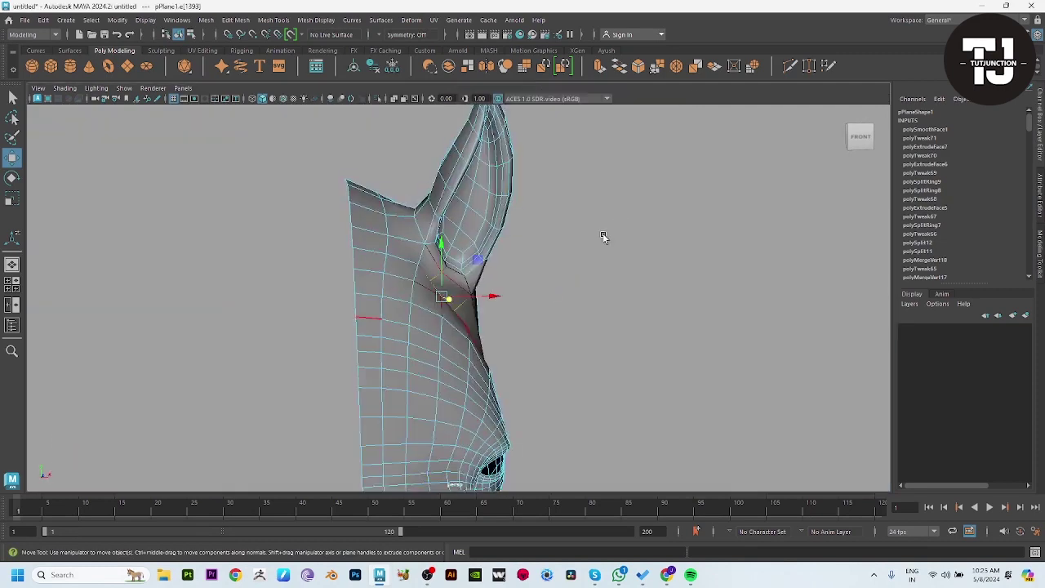
{"action": "mouse_move", "coordinate": [604, 236]}
{"action": "left_mouse_down", "text": "alt"}
{"action": "mouse_move", "coordinate": [550, 257]}
{"action": "mouse_move", "coordinate": [482, 261]}
{"action": "left_mouse_up", "text": "alt"}
{"action": "key", "text": "e"}
{"action": "key", "text": "w"}
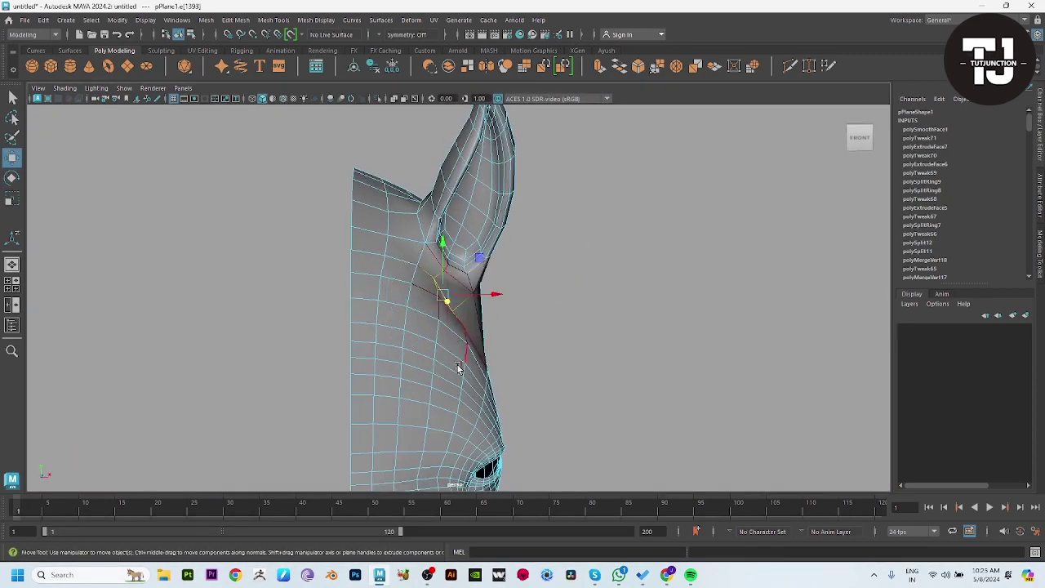
{"action": "left_click", "coordinate": [653, 344]}
{"action": "mouse_move", "coordinate": [654, 345]}
{"action": "left_mouse_down", "text": "alt"}
{"action": "mouse_move", "coordinate": [357, 329]}
{"action": "mouse_move", "coordinate": [365, 366]}
{"action": "mouse_move", "coordinate": [397, 345]}
{"action": "mouse_move", "coordinate": [433, 345]}
{"action": "mouse_move", "coordinate": [331, 348]}
{"action": "mouse_move", "coordinate": [449, 336]}
{"action": "mouse_move", "coordinate": [342, 331]}
{"action": "left_mouse_up", "text": "alt"}
Nudge vertices along the ear's inner edge to follow the sculpted ear outline
{"action": "key", "text": "space"}
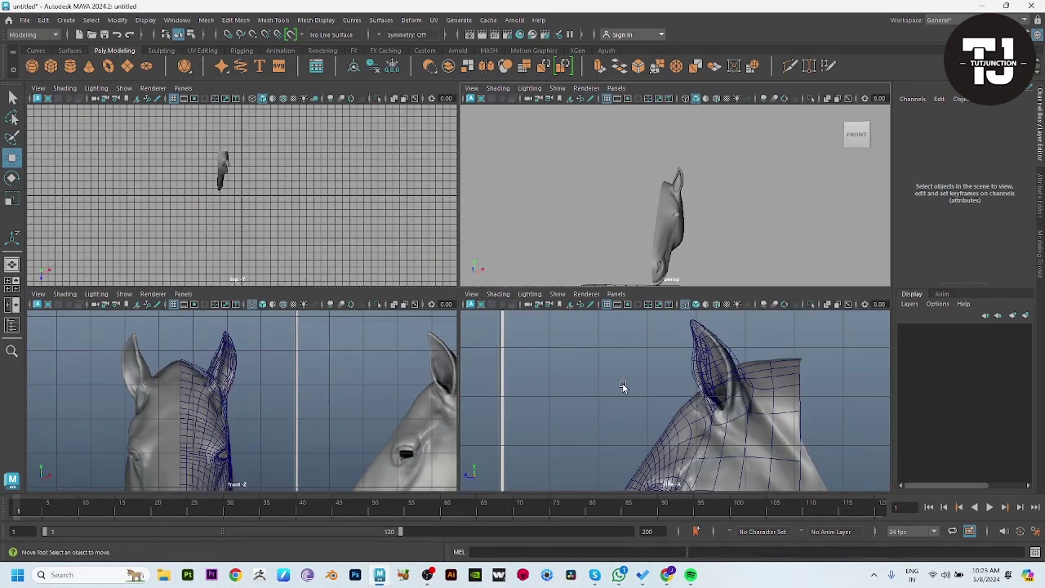
{"action": "scroll", "coordinate": [626, 228], "scroll_direction": "up", "scroll_amount": 3}
{"action": "mouse_move", "coordinate": [627, 228]}
{"action": "left_mouse_down", "text": "alt"}
{"action": "mouse_move", "coordinate": [633, 218]}
{"action": "mouse_move", "coordinate": [653, 221]}
{"action": "left_mouse_up", "text": "alt"}
{"action": "key", "text": "F9"}
{"action": "left_click", "coordinate": [652, 219]}
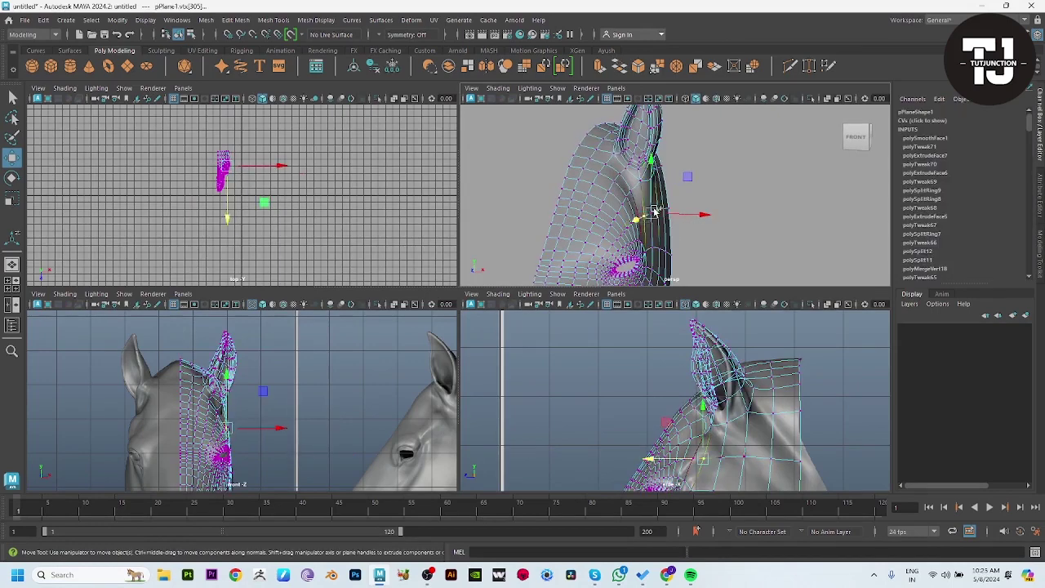
{"action": "scroll", "coordinate": [663, 231], "scroll_direction": "up", "scroll_amount": 3}
{"action": "left_click_drag", "start_coordinate": [653, 236], "coordinate": [645, 238]}
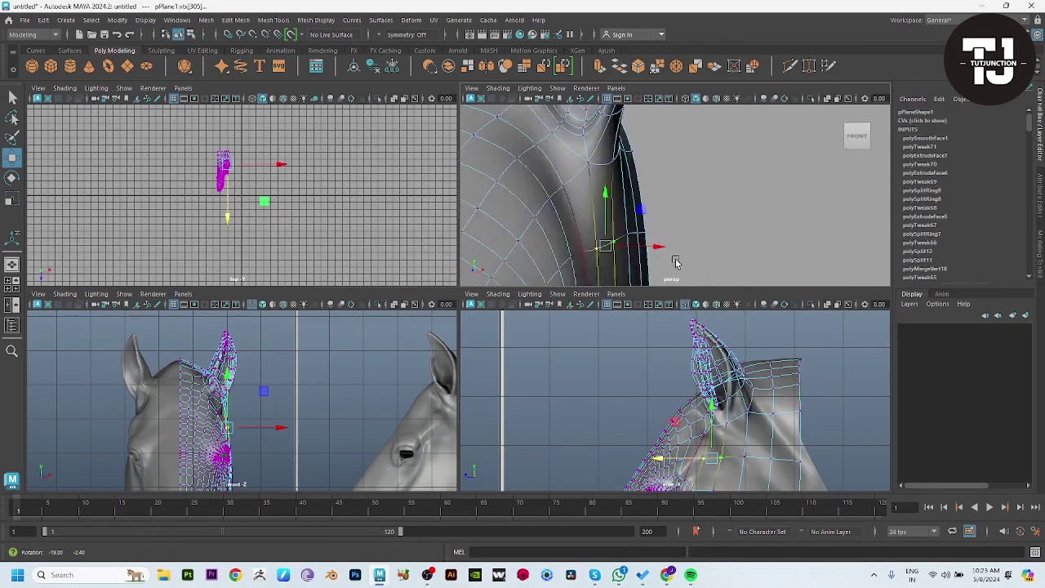
{"action": "scroll", "coordinate": [630, 263], "scroll_direction": "up", "scroll_amount": 3}
{"action": "scroll", "coordinate": [630, 263], "scroll_direction": "down", "scroll_amount": 2}
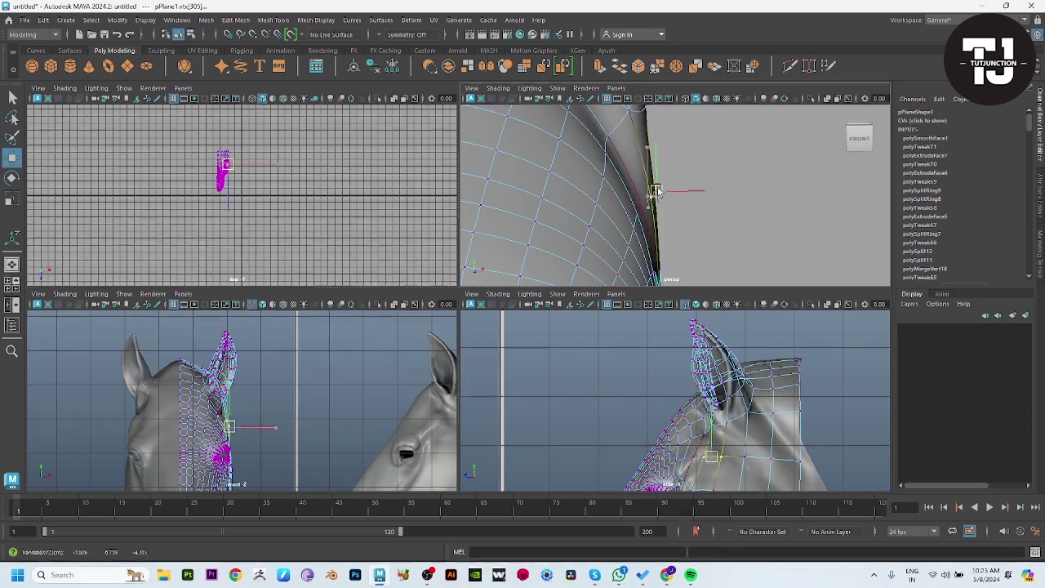
{"action": "left_click_drag", "start_coordinate": [656, 191], "coordinate": [637, 232]}
{"action": "left_click", "coordinate": [653, 200]}
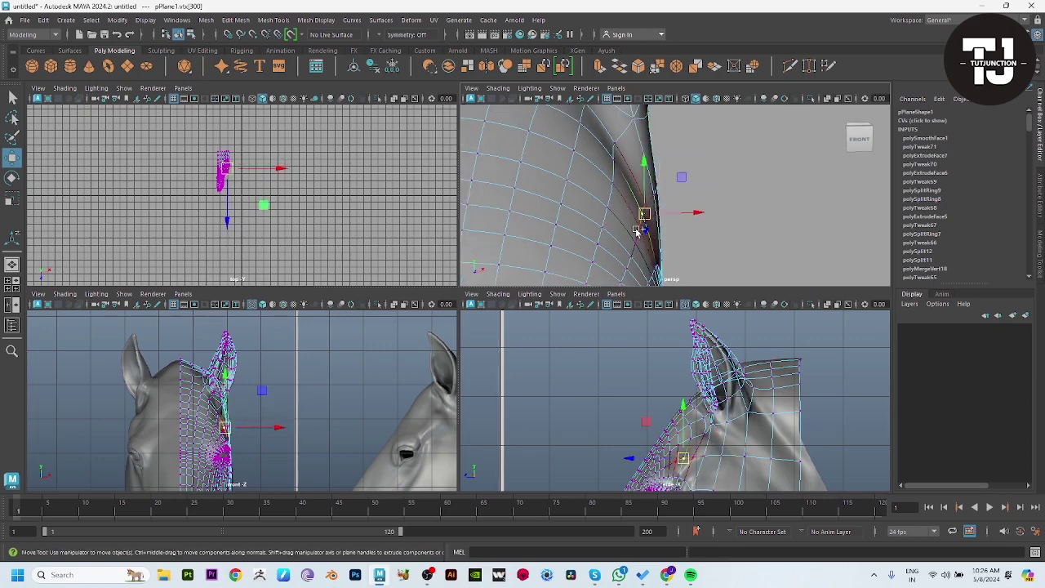
{"action": "scroll", "coordinate": [636, 219], "scroll_direction": "down", "scroll_amount": 3}
Reselect the mesh in vertex mode and pan the front view toward the eye
{"action": "key", "text": "F8"}
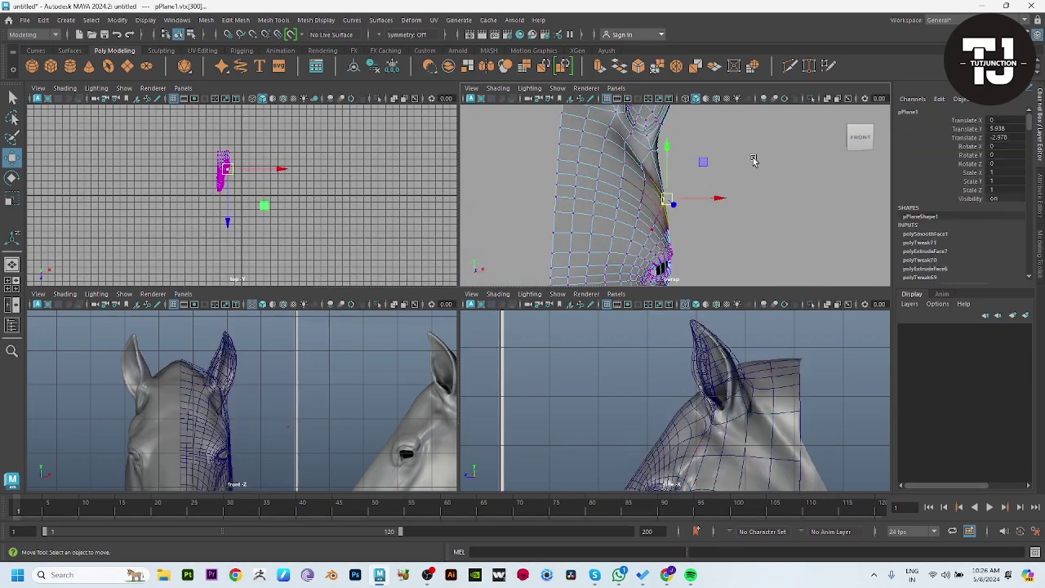
{"action": "scroll", "coordinate": [627, 231], "scroll_direction": "down", "scroll_amount": 2}
{"action": "left_click_drag", "start_coordinate": [621, 224], "coordinate": [591, 209], "text": "alt"}
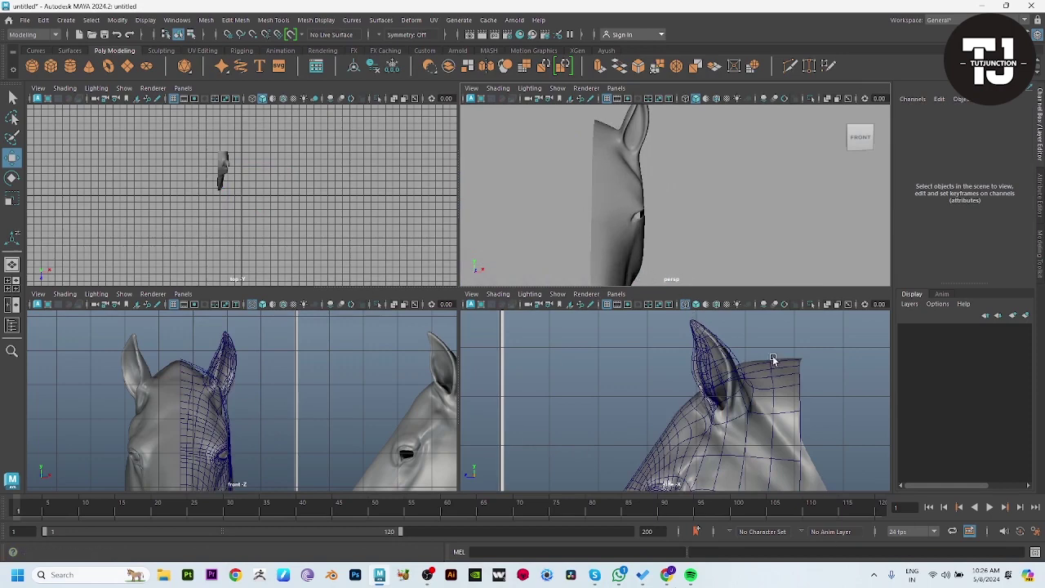
{"action": "left_click", "coordinate": [637, 210]}
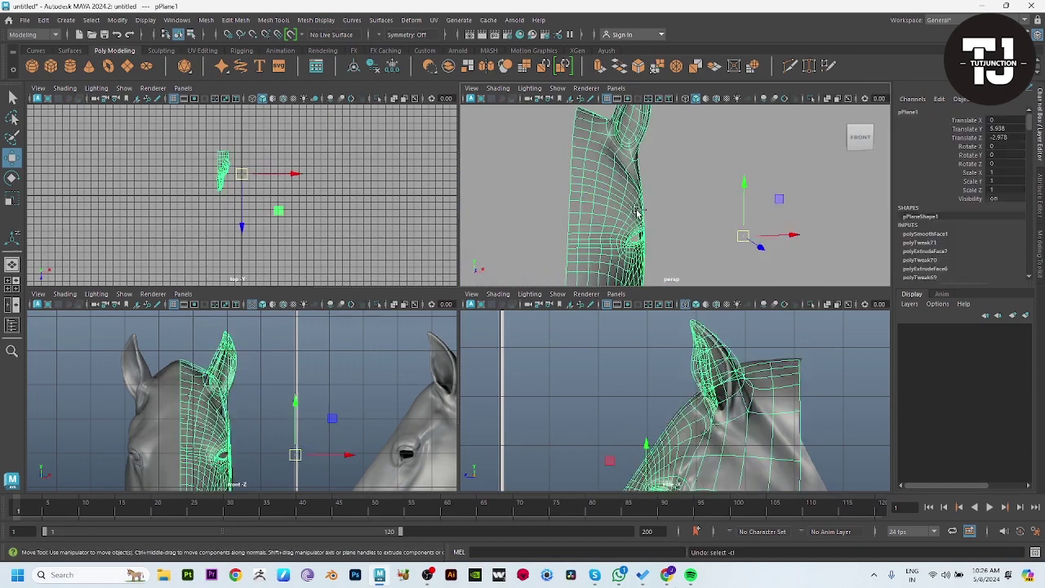
{"action": "key", "text": "F9"}
{"action": "key", "text": "space"}
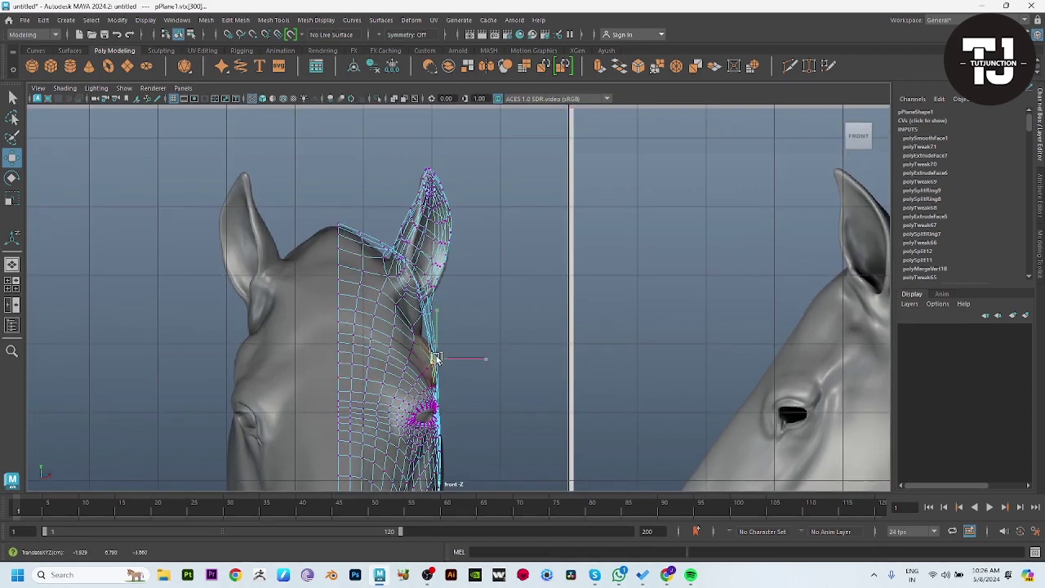
{"action": "middle_click_drag", "start_coordinate": [436, 349], "coordinate": [447, 234], "text": "alt"}
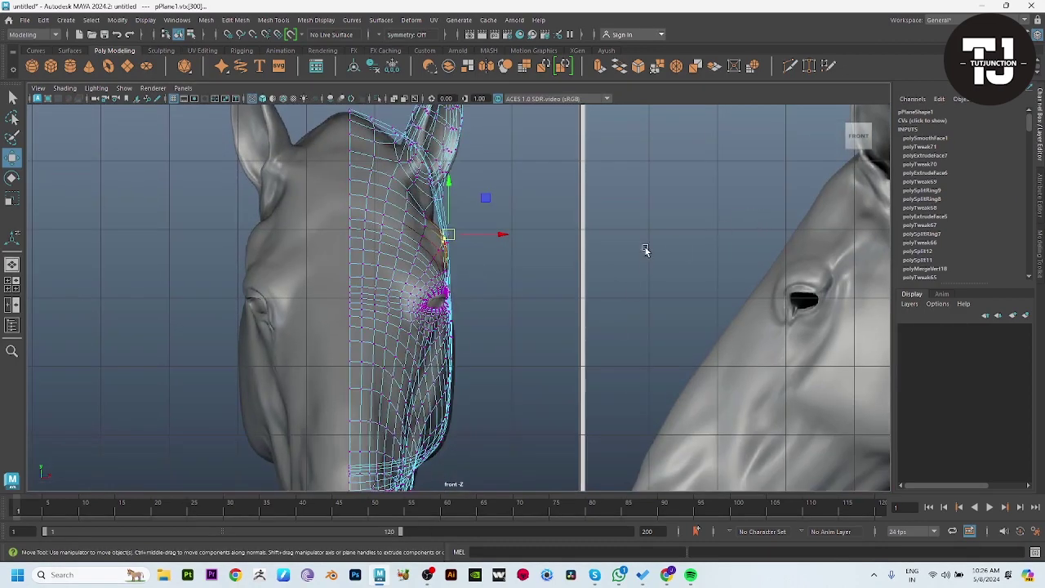
{"action": "key", "text": "space"}
{"action": "key", "text": "space"}
{"action": "mouse_move", "coordinate": [506, 350]}
{"action": "left_mouse_down", "text": "alt"}
{"action": "mouse_move", "coordinate": [484, 299]}
{"action": "mouse_move", "coordinate": [342, 404]}
{"action": "left_mouse_up", "text": "alt"}
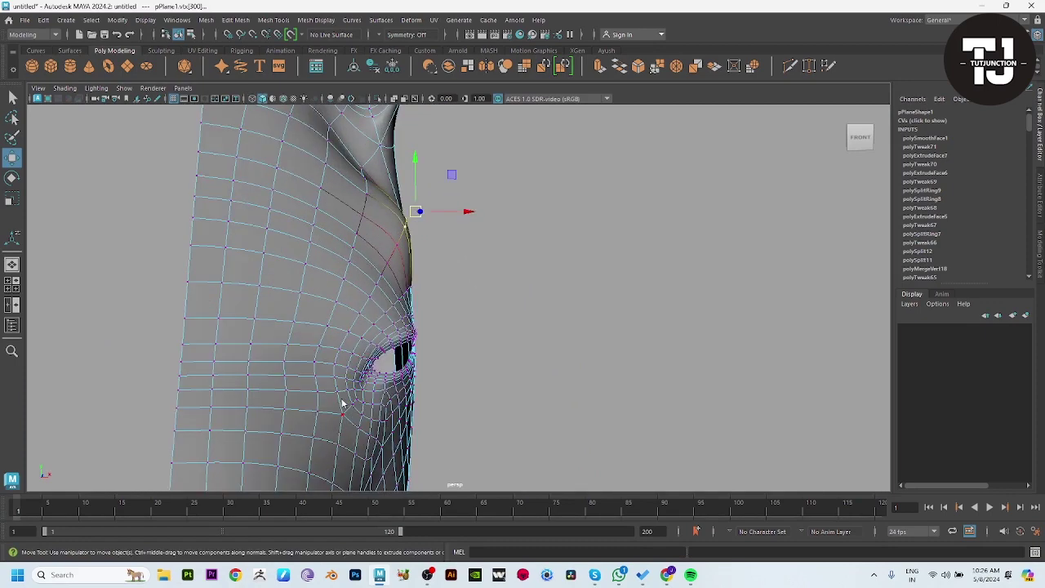
Select the edge loop around the eye and orbit to view the eye hole
{"action": "double_click", "coordinate": [337, 360]}
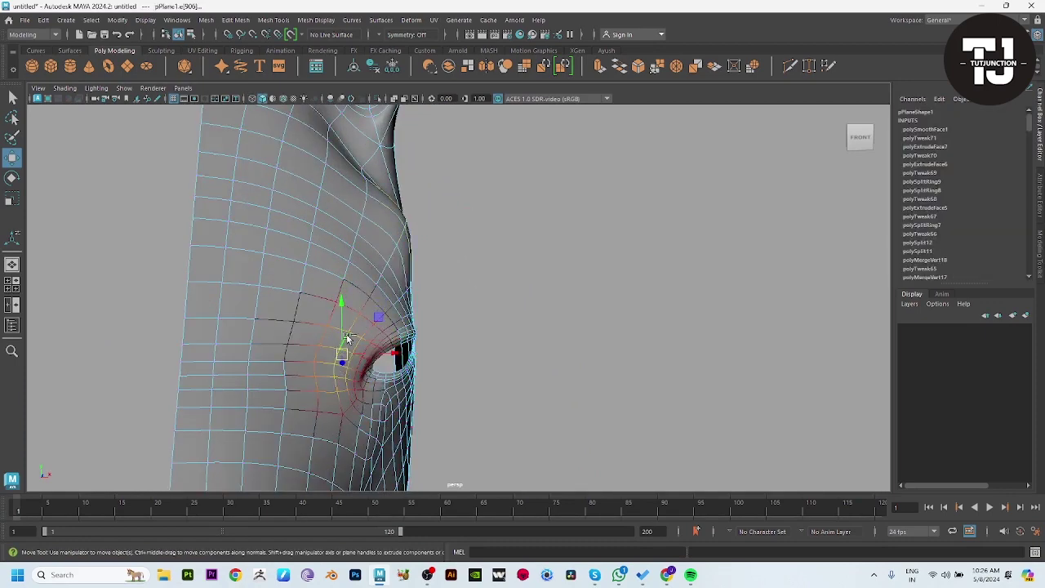
{"action": "key", "text": "space"}
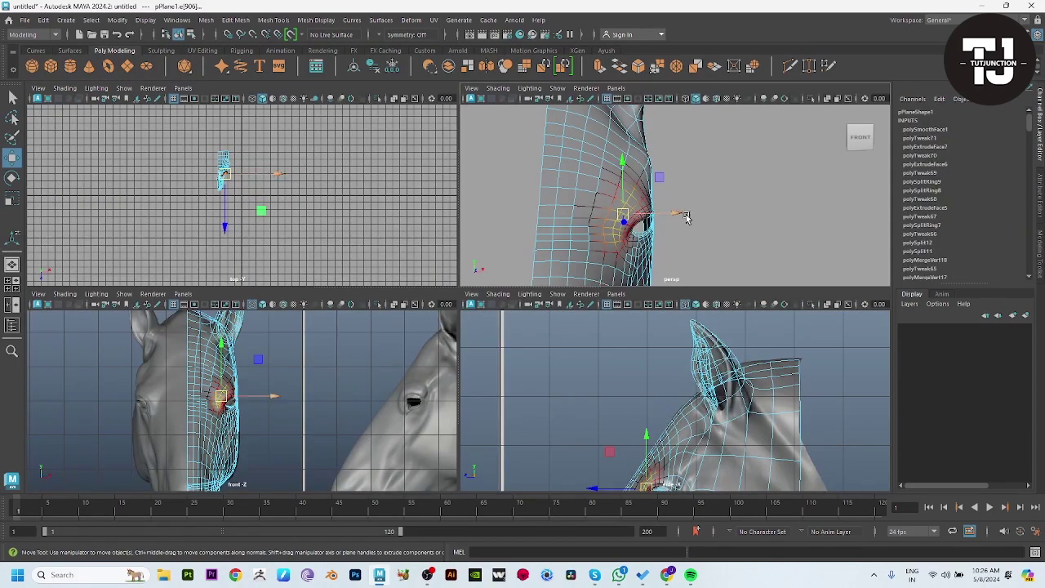
{"action": "key", "text": "space"}
{"action": "left_click_drag", "start_coordinate": [621, 268], "coordinate": [263, 309], "text": "alt"}
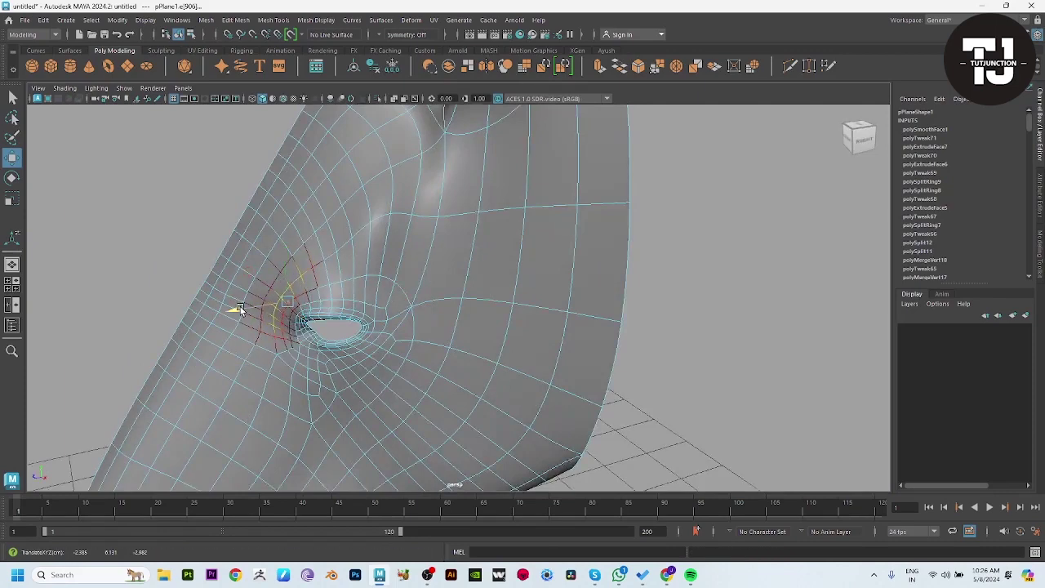
{"action": "mouse_move", "coordinate": [250, 316]}
{"action": "left_mouse_down", "text": "alt"}
{"action": "mouse_move", "coordinate": [294, 343]}
{"action": "mouse_move", "coordinate": [443, 354]}
{"action": "left_mouse_up", "text": "alt"}
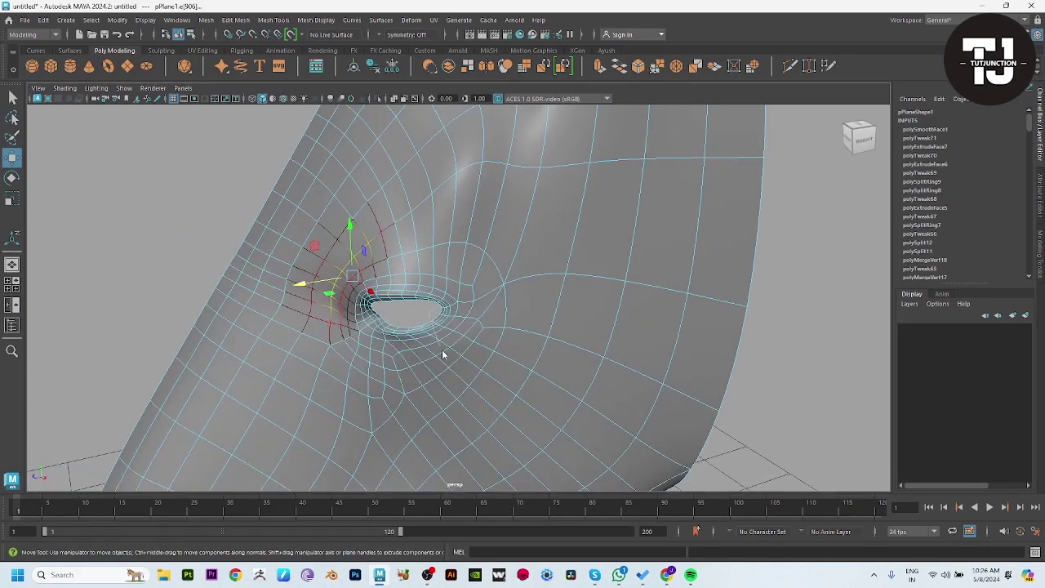
Tighten the edges at the eye's corner, then orbit out to review the head
{"action": "left_click", "coordinate": [360, 276]}
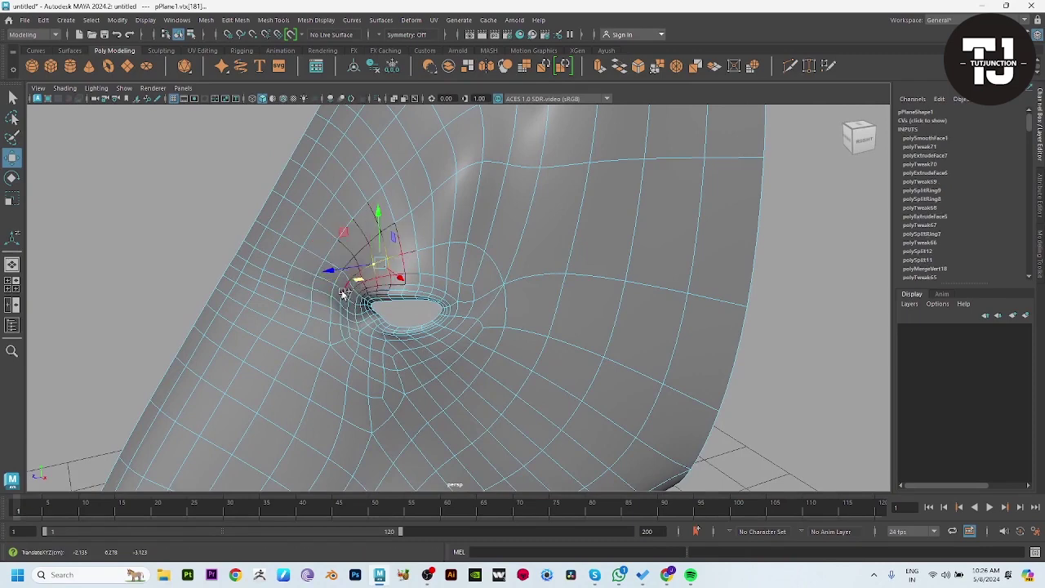
{"action": "key", "text": "ctrl+z"}
{"action": "key", "text": "ctrl+z"}
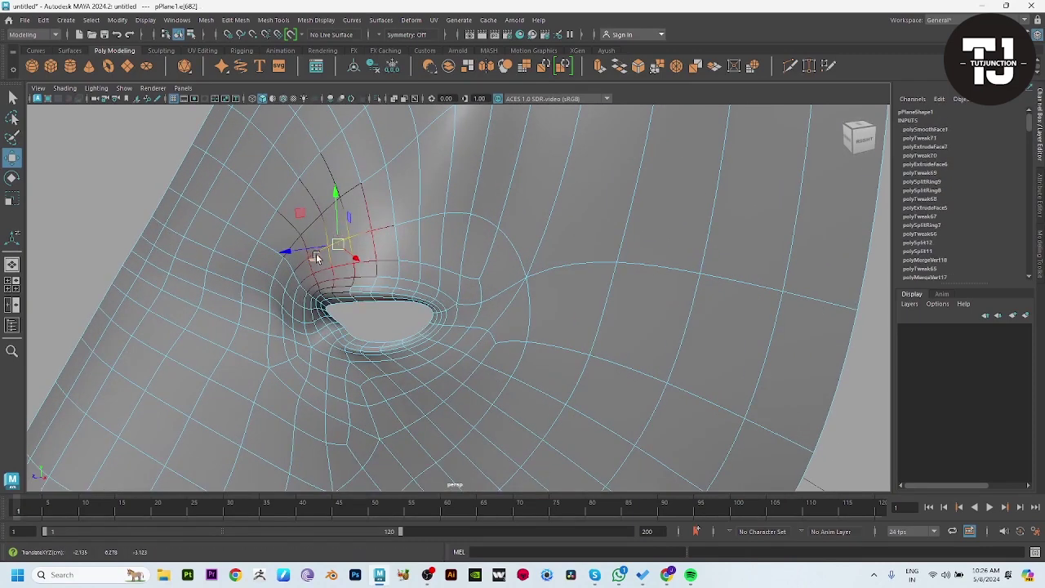
{"action": "left_click", "coordinate": [306, 251]}
{"action": "left_click", "coordinate": [335, 245]}
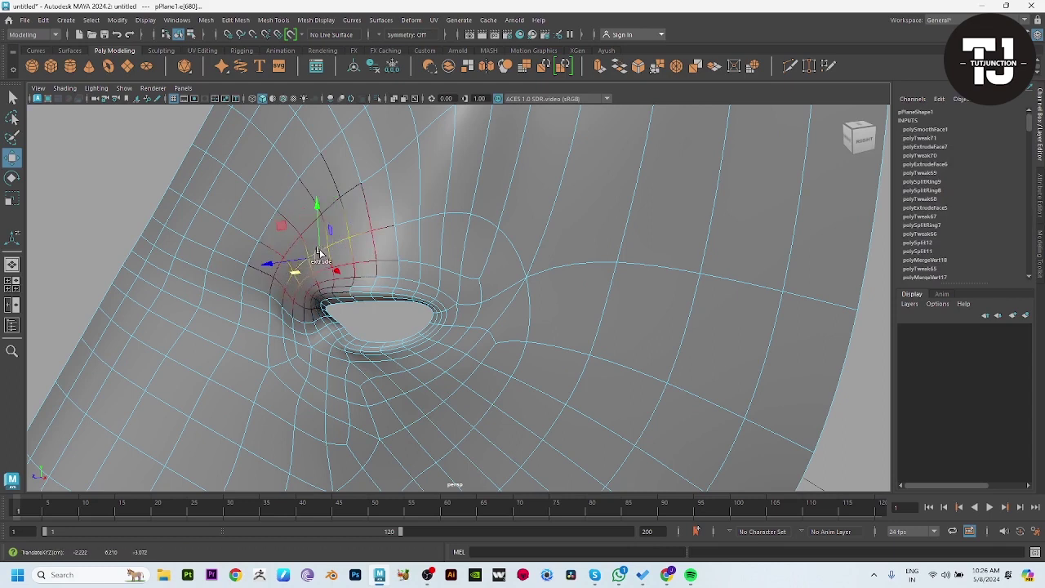
{"action": "left_click_drag", "start_coordinate": [319, 253], "coordinate": [335, 245], "text": "shift"}
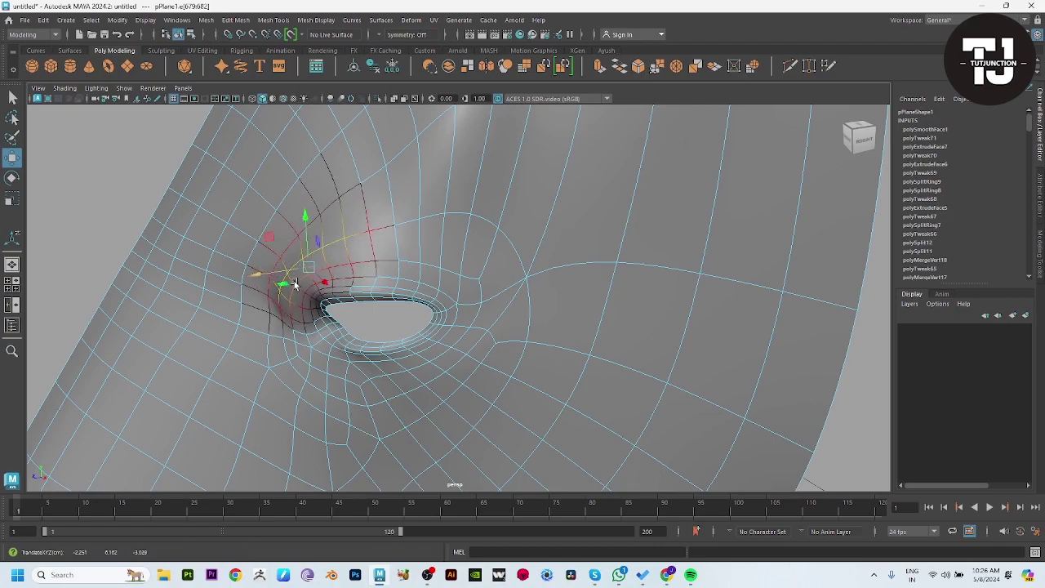
{"action": "left_click_drag", "start_coordinate": [296, 283], "coordinate": [297, 259], "text": "alt"}
{"action": "left_click", "coordinate": [567, 226]}
{"action": "scroll", "coordinate": [348, 376], "scroll_direction": "down", "scroll_amount": 3}
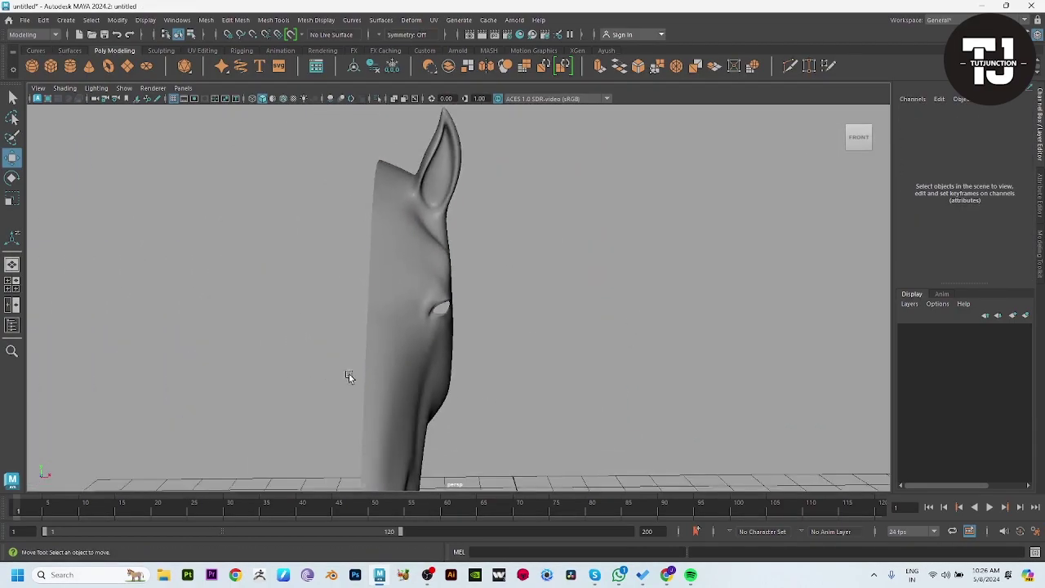
{"action": "mouse_move", "coordinate": [349, 376]}
{"action": "left_mouse_down", "text": "alt"}
{"action": "mouse_move", "coordinate": [571, 327]}
{"action": "mouse_move", "coordinate": [484, 333]}
{"action": "mouse_move", "coordinate": [560, 326]}
{"action": "left_mouse_up", "text": "alt"}
Select the jaw-line edges near the muzzle in the side view and inspect them in perspective
{"action": "key", "text": "space"}
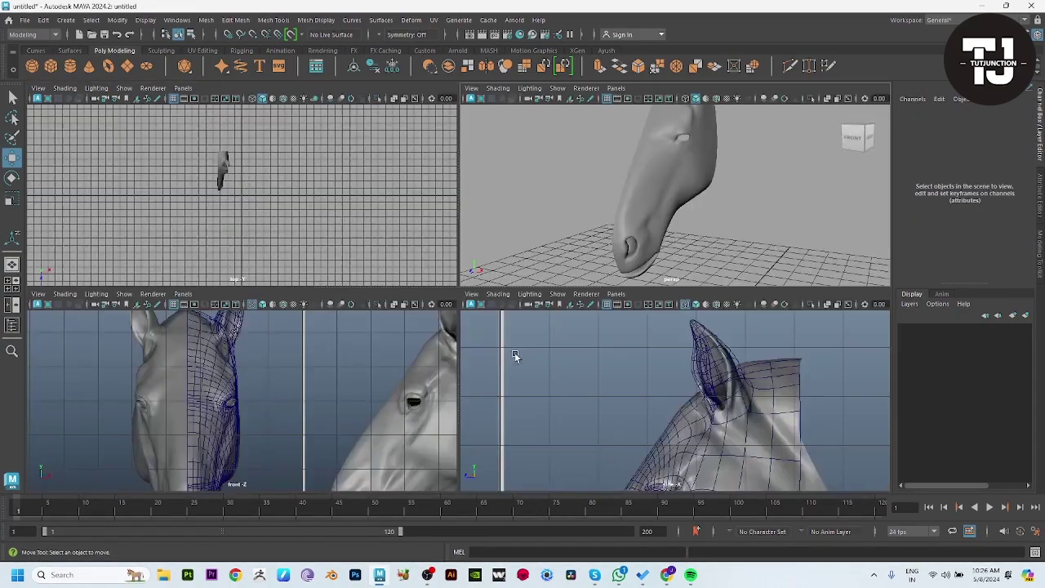
{"action": "key", "text": "space"}
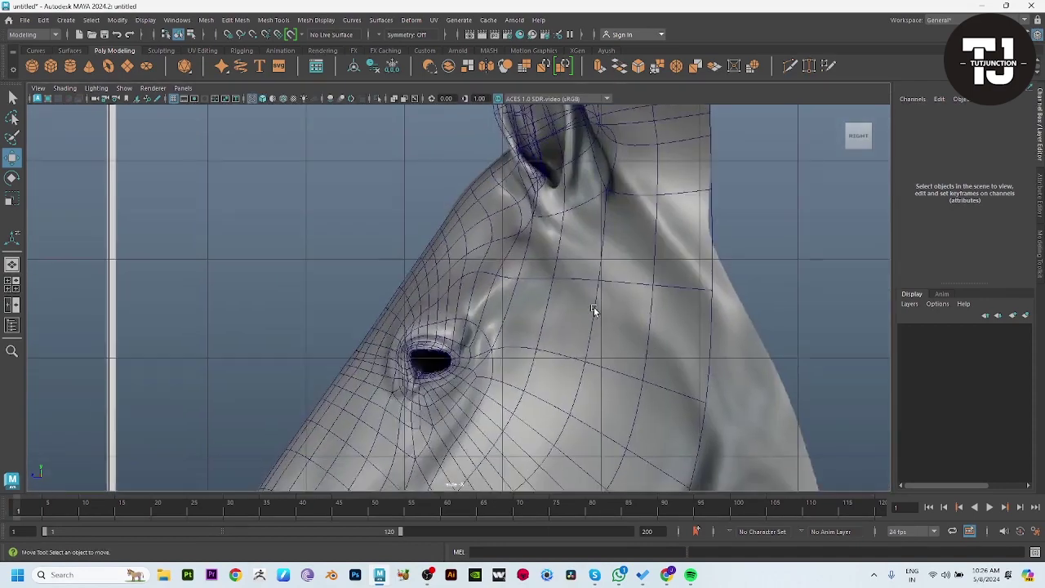
{"action": "middle_click_drag", "start_coordinate": [594, 310], "coordinate": [543, 379], "text": "alt"}
{"action": "scroll", "coordinate": [480, 355], "scroll_direction": "up", "scroll_amount": 2}
{"action": "left_click", "coordinate": [480, 356]}
{"action": "key", "text": "F10"}
{"action": "left_click", "coordinate": [475, 380]}
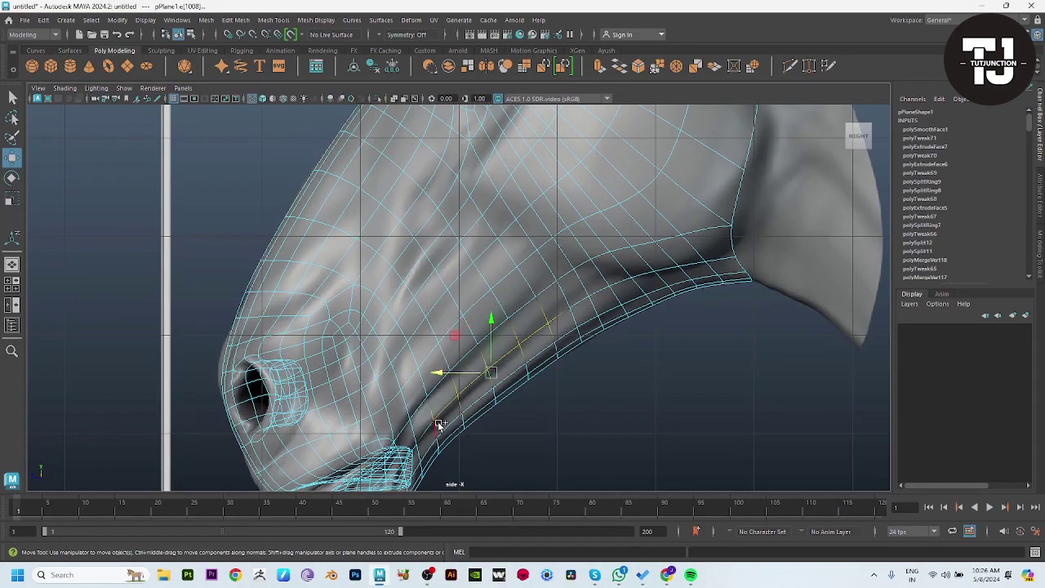
{"action": "key", "text": "space"}
{"action": "key", "text": "space"}
{"action": "mouse_move", "coordinate": [636, 205]}
{"action": "left_mouse_down", "text": "alt"}
{"action": "mouse_move", "coordinate": [408, 382]}
{"action": "mouse_move", "coordinate": [447, 330]}
{"action": "mouse_move", "coordinate": [481, 367]}
{"action": "mouse_move", "coordinate": [462, 366]}
{"action": "left_mouse_up", "text": "alt"}
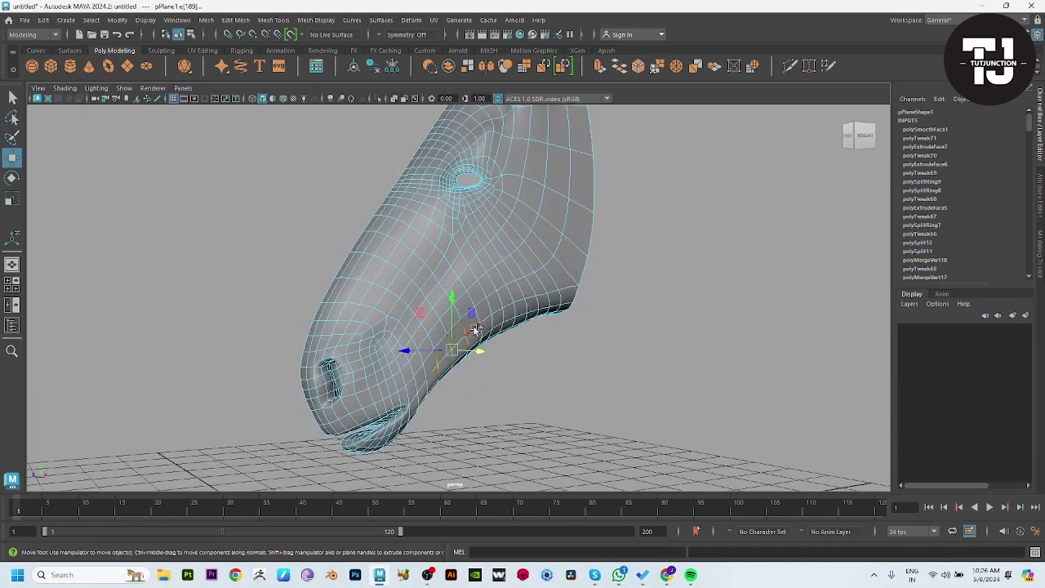
{"action": "left_click_drag", "start_coordinate": [488, 339], "coordinate": [501, 341], "text": "alt"}
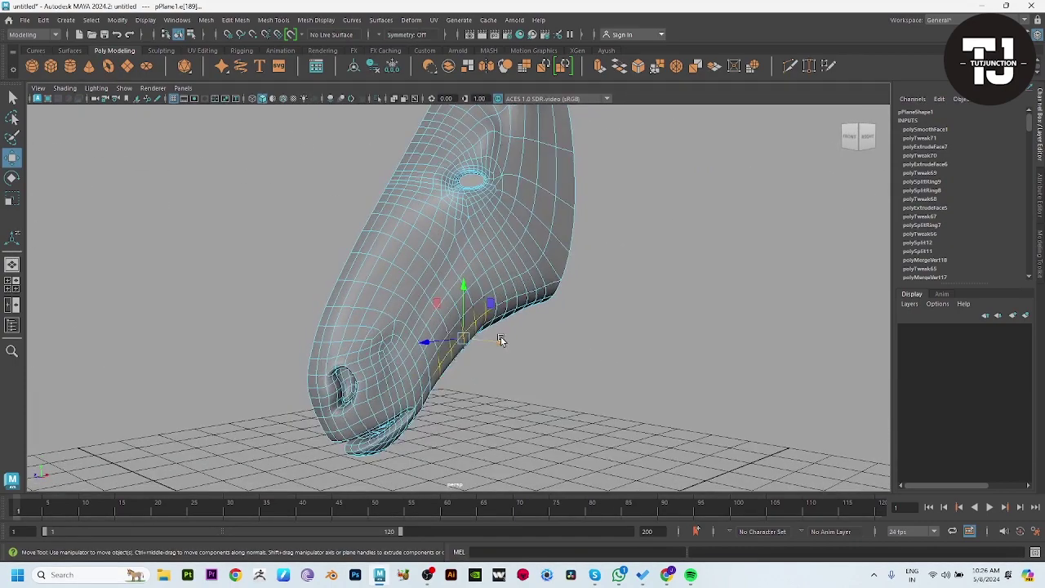
{"action": "left_click", "coordinate": [455, 327]}
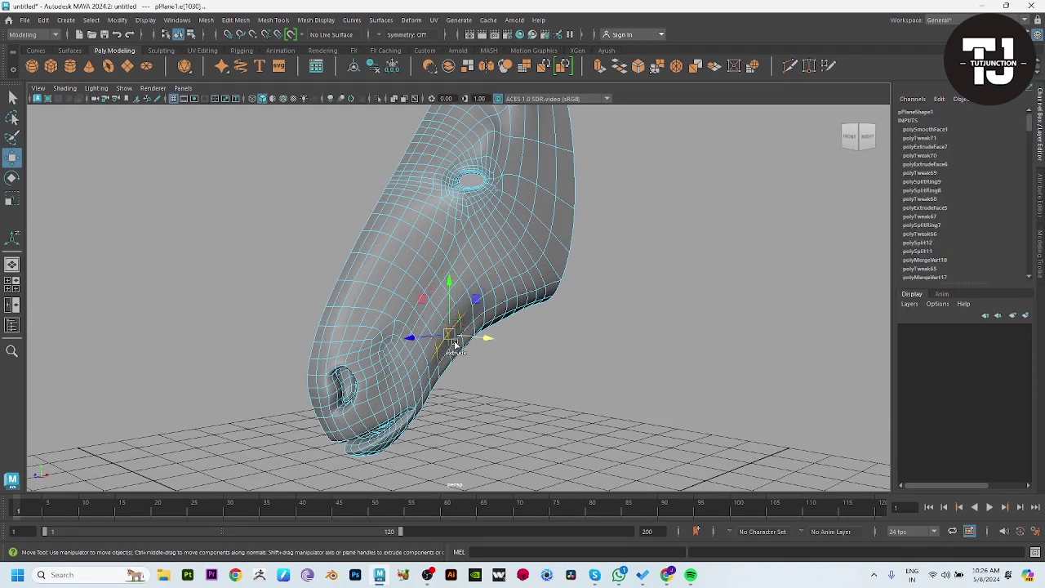
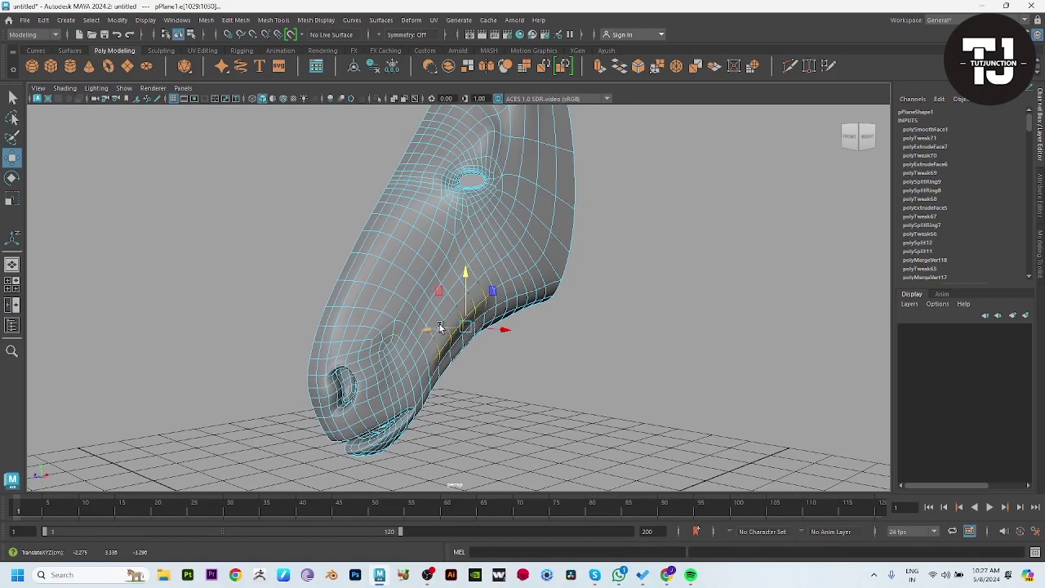
Select and adjust edges along the horse head's lower jaw line, then return to object mode
{"action": "mouse_move", "coordinate": [453, 326]}
{"action": "left_mouse_down", "text": "alt"}
{"action": "mouse_move", "coordinate": [511, 413]}
{"action": "mouse_move", "coordinate": [467, 380]}
{"action": "mouse_move", "coordinate": [541, 282]}
{"action": "mouse_move", "coordinate": [500, 384]}
{"action": "mouse_move", "coordinate": [450, 390]}
{"action": "mouse_move", "coordinate": [512, 381]}
{"action": "mouse_move", "coordinate": [476, 345]}
{"action": "mouse_move", "coordinate": [471, 373]}
{"action": "left_mouse_up", "text": "alt"}
{"action": "left_click", "coordinate": [511, 413]}
{"action": "left_click", "coordinate": [471, 373]}
{"action": "key", "text": "F10"}
{"action": "left_click", "coordinate": [478, 380]}
{"action": "right_click_drag", "start_coordinate": [479, 384], "coordinate": [541, 431], "text": "alt"}
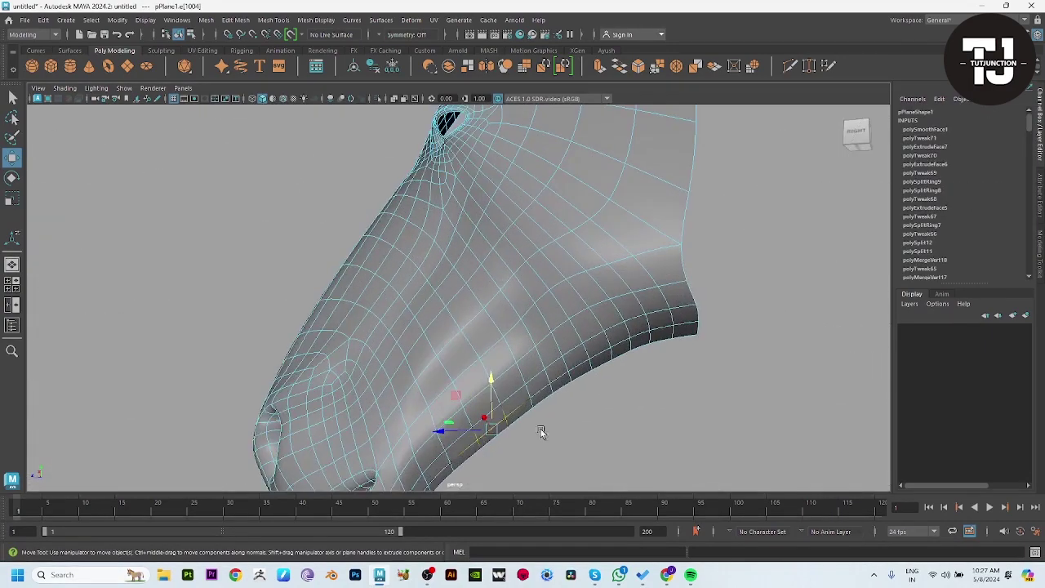
{"action": "left_click_drag", "start_coordinate": [541, 392], "coordinate": [547, 417], "text": "alt"}
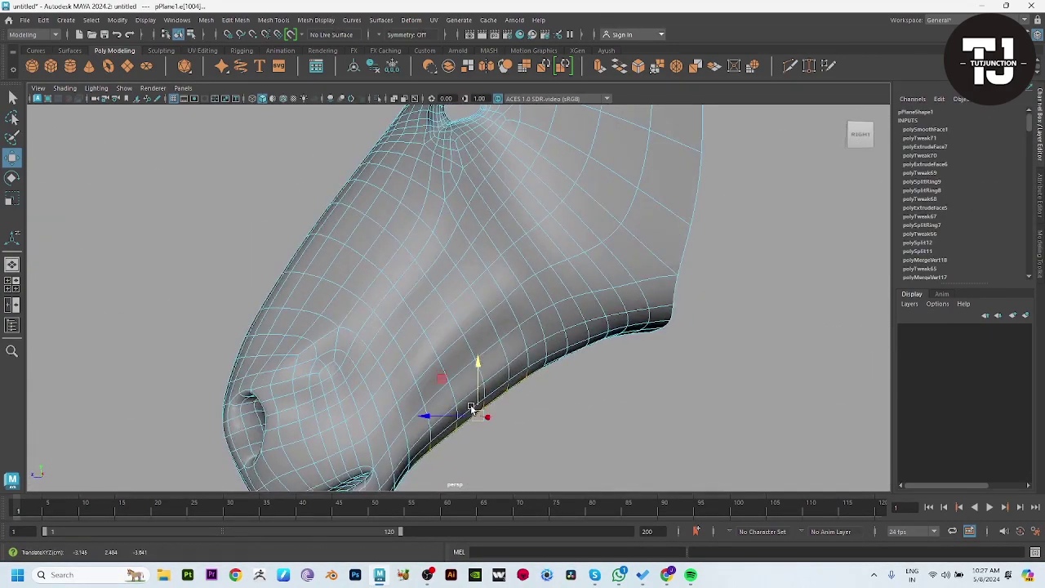
{"action": "left_click", "coordinate": [506, 387]}
{"action": "left_click", "coordinate": [506, 384]}
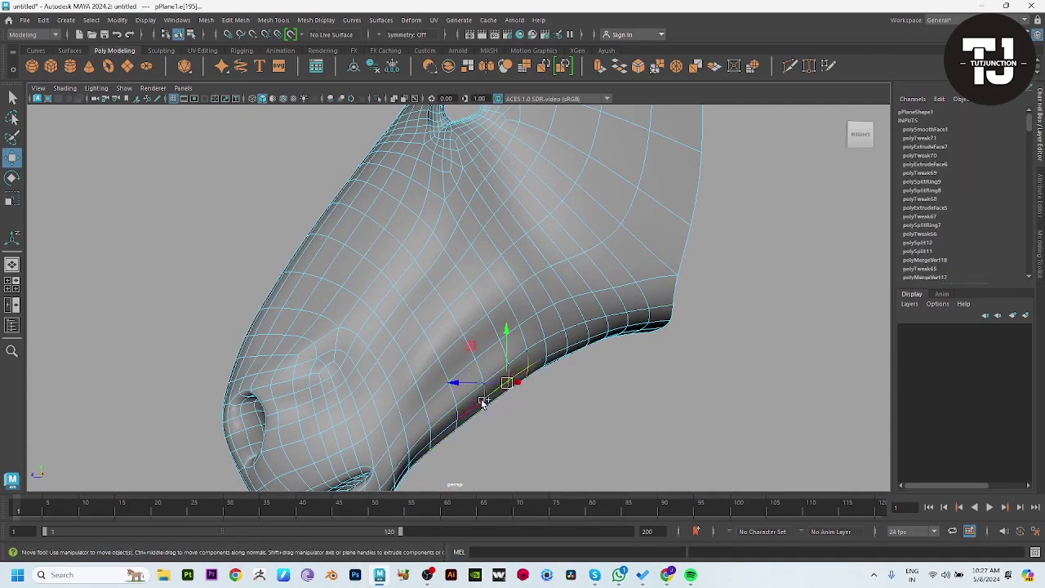
{"action": "key", "text": "F8"}
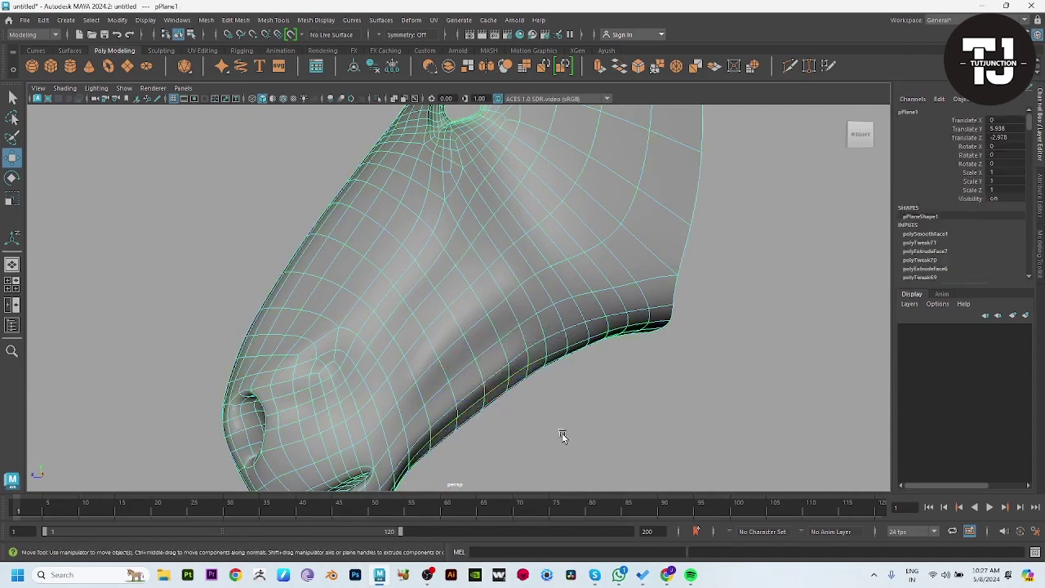
Select the faces at the back of the jaw in face mode
{"action": "left_click", "coordinate": [560, 431]}
{"action": "mouse_move", "coordinate": [560, 432]}
{"action": "left_mouse_down", "text": "alt"}
{"action": "mouse_move", "coordinate": [390, 360]}
{"action": "mouse_move", "coordinate": [427, 401]}
{"action": "mouse_move", "coordinate": [487, 392]}
{"action": "mouse_move", "coordinate": [506, 326]}
{"action": "left_mouse_up", "text": "alt"}
{"action": "left_click", "coordinate": [507, 323]}
{"action": "scroll", "coordinate": [506, 324], "scroll_direction": "up", "scroll_amount": 5}
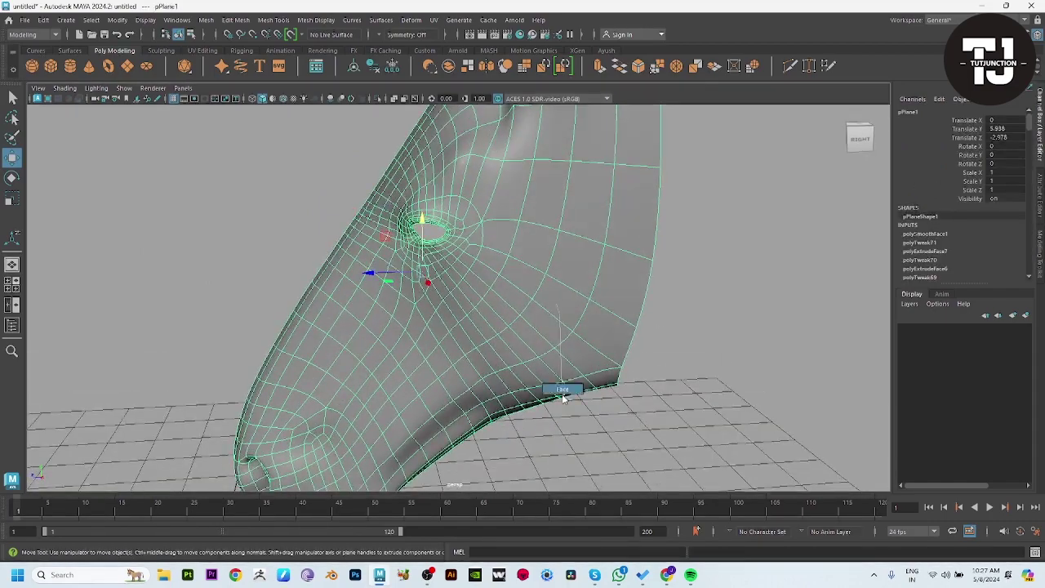
{"action": "key", "text": "F11"}
{"action": "left_click", "coordinate": [507, 291]}
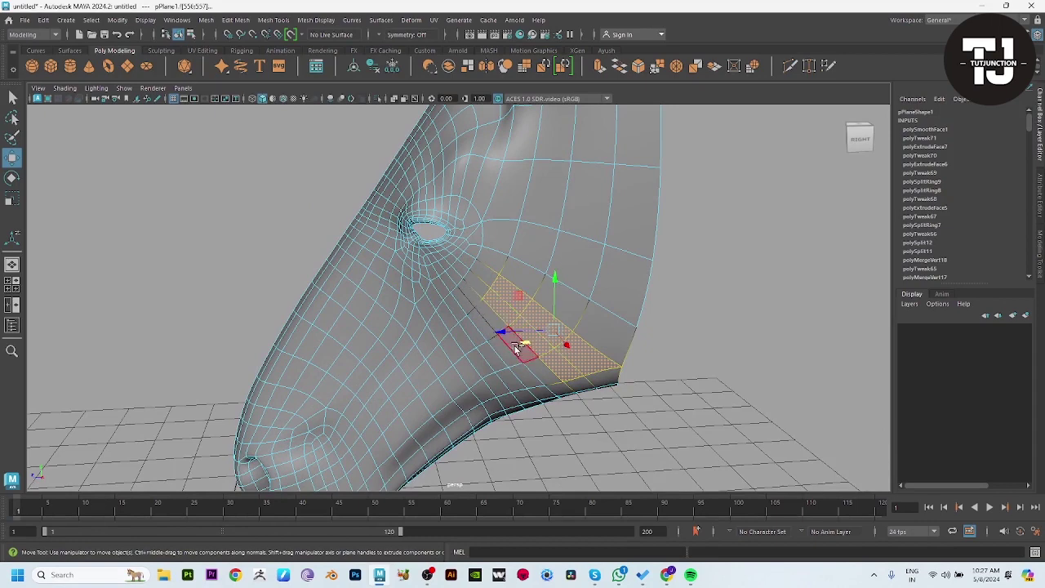
With soft selection falloff 0.38, pull the cheek faces outward in the front view
{"action": "left_click_drag", "start_coordinate": [560, 366], "coordinate": [604, 339], "text": "alt"}
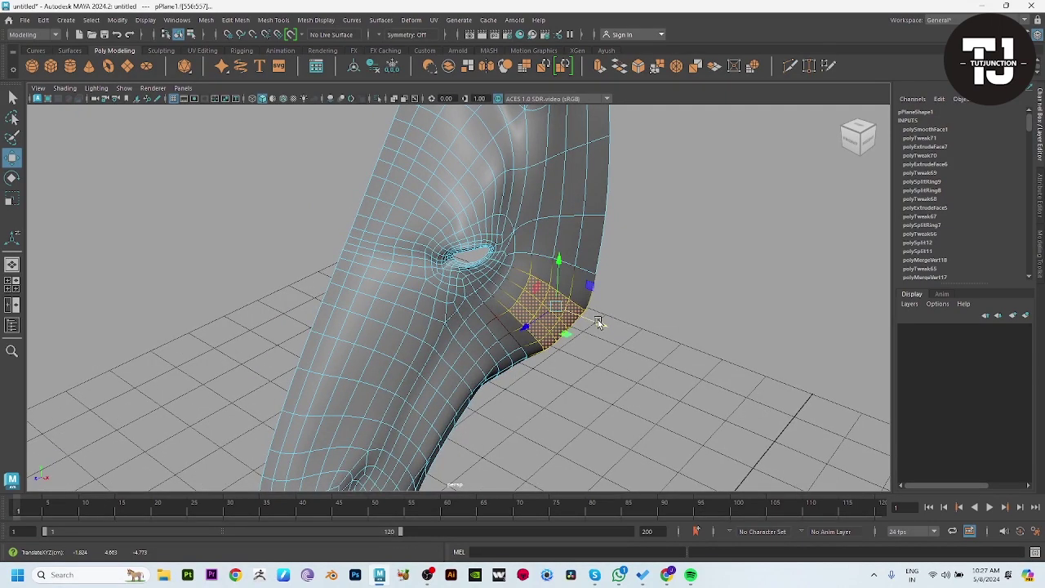
{"action": "left_click_drag", "start_coordinate": [598, 319], "coordinate": [616, 294]}
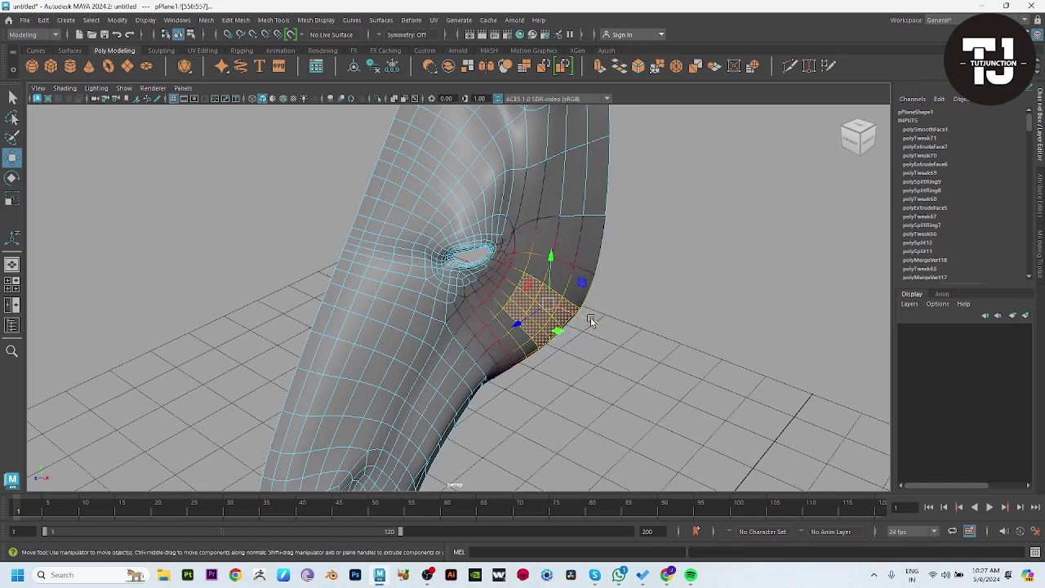
{"action": "key", "text": "space"}
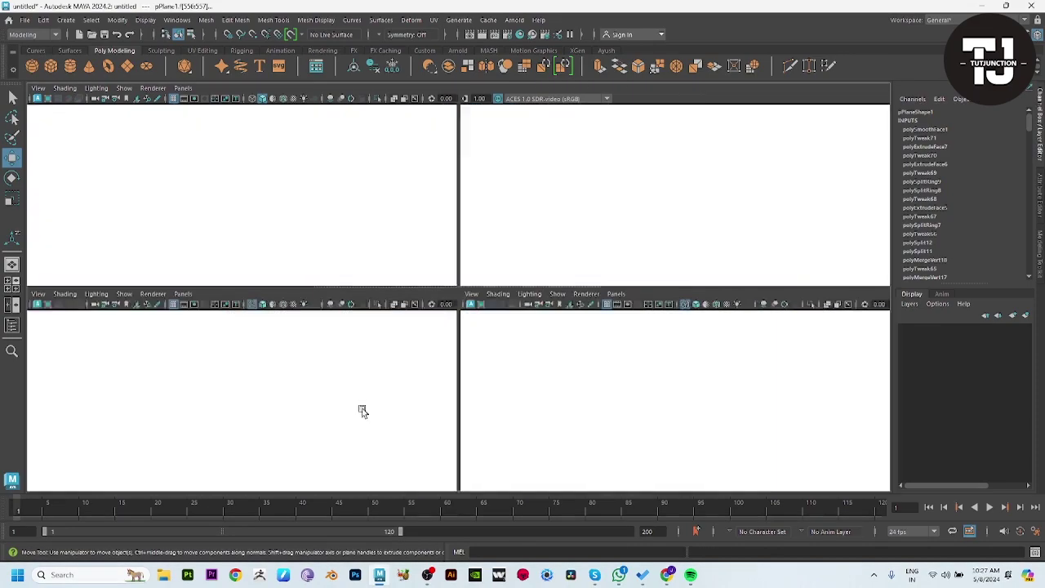
{"action": "key", "text": "space"}
{"action": "left_click_drag", "start_coordinate": [466, 359], "coordinate": [461, 351]}
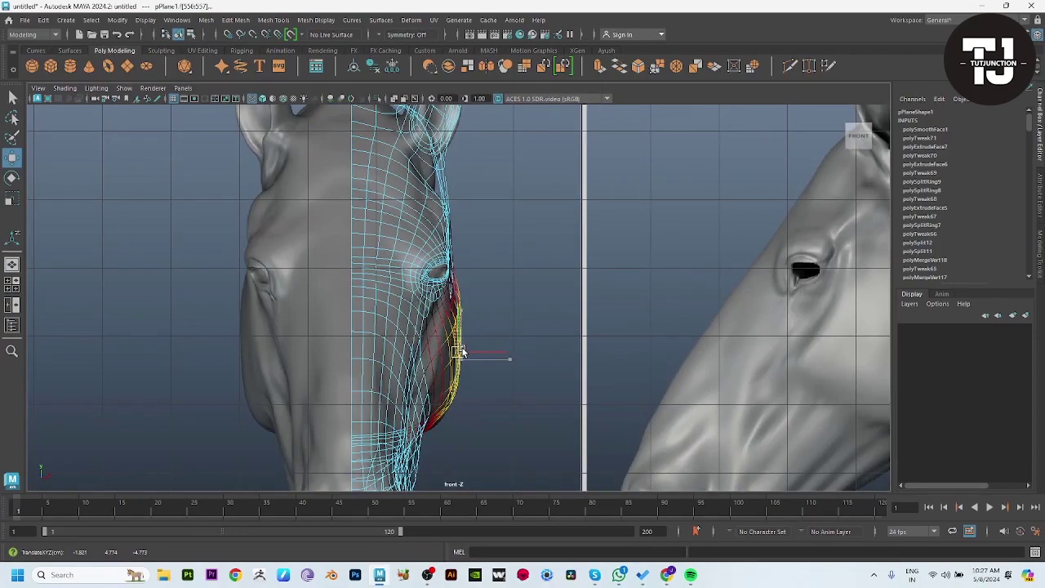
{"action": "key", "text": "space"}
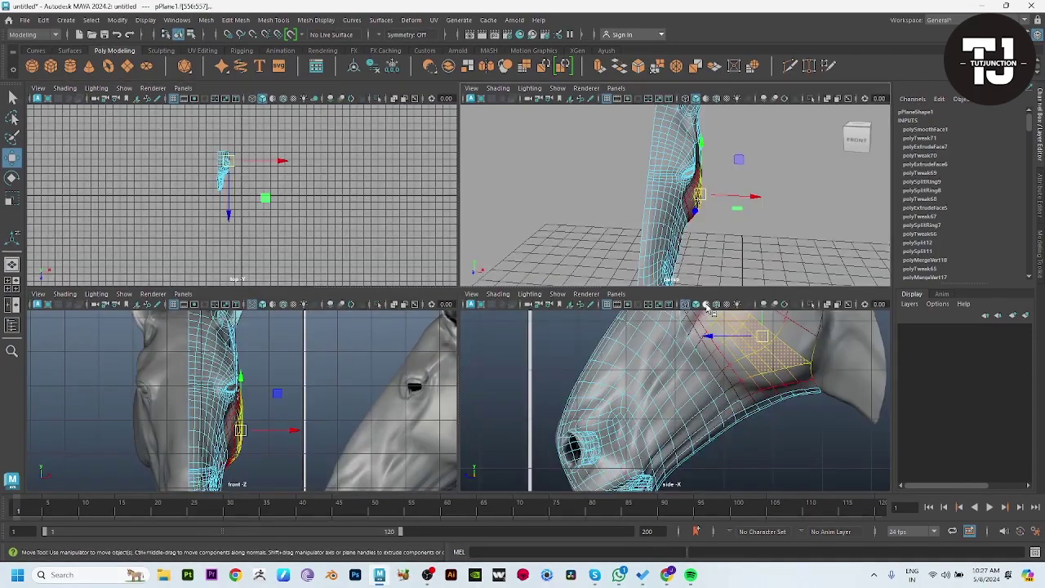
{"action": "key", "text": "space"}
Nudge a vertex beside the eye and orbit around the head to review it
{"action": "left_click", "coordinate": [571, 253]}
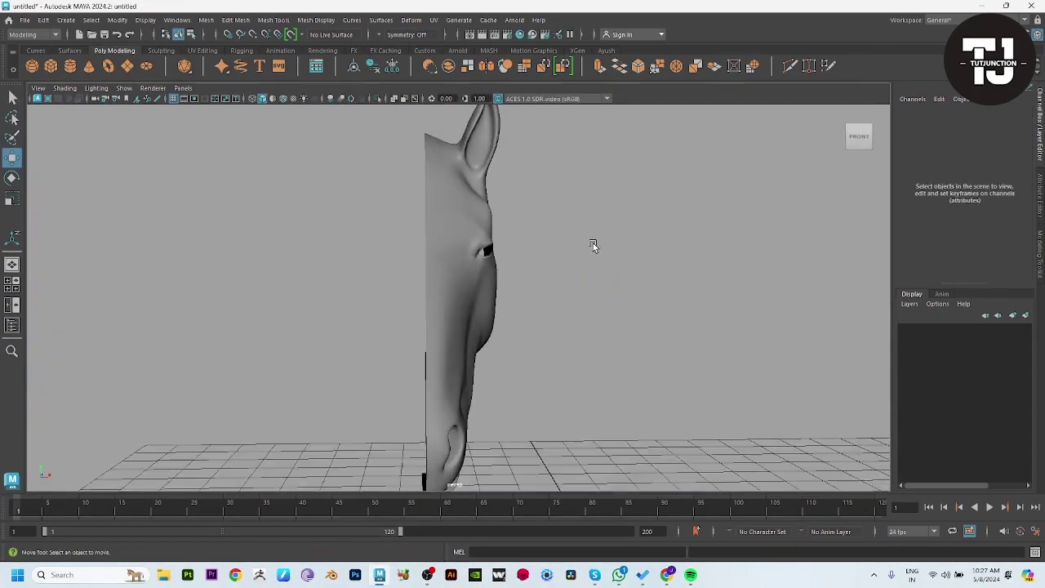
{"action": "mouse_move", "coordinate": [592, 243]}
{"action": "left_mouse_down", "text": "alt"}
{"action": "mouse_move", "coordinate": [576, 263]}
{"action": "mouse_move", "coordinate": [457, 262]}
{"action": "mouse_move", "coordinate": [464, 295]}
{"action": "mouse_move", "coordinate": [490, 277]}
{"action": "left_mouse_up", "text": "alt"}
{"action": "left_click", "coordinate": [464, 295]}
{"action": "key", "text": "F9"}
{"action": "left_click", "coordinate": [428, 227]}
{"action": "left_click_drag", "start_coordinate": [428, 227], "coordinate": [525, 285], "text": "alt"}
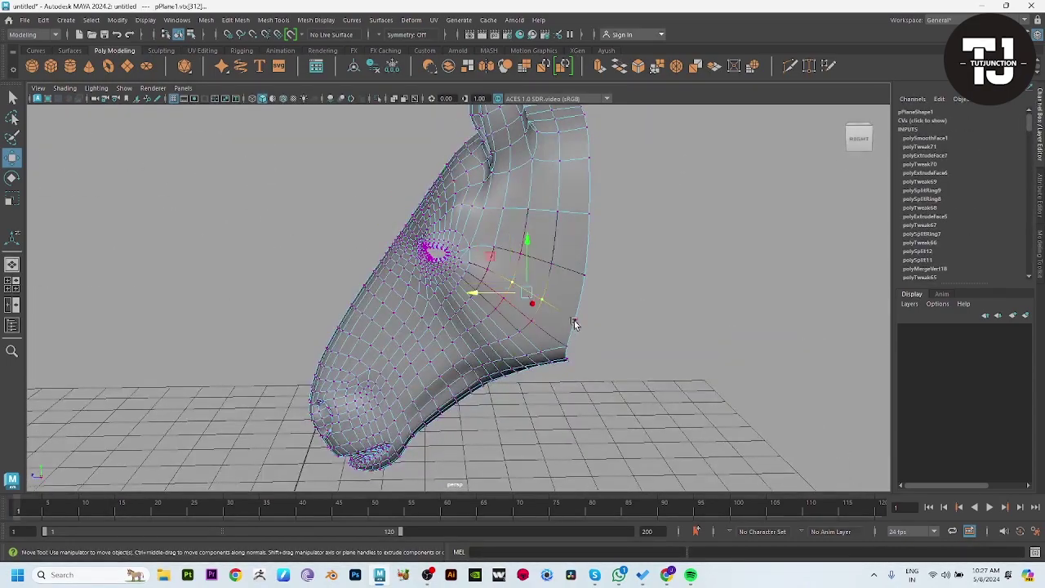
{"action": "mouse_move", "coordinate": [573, 324]}
{"action": "left_mouse_down", "text": "alt"}
{"action": "mouse_move", "coordinate": [388, 297]}
{"action": "mouse_move", "coordinate": [530, 345]}
{"action": "left_mouse_up", "text": "alt"}
{"action": "left_click", "coordinate": [637, 362]}
{"action": "mouse_move", "coordinate": [637, 362]}
{"action": "left_mouse_down", "text": "alt"}
{"action": "mouse_move", "coordinate": [560, 343]}
{"action": "mouse_move", "coordinate": [497, 311]}
{"action": "mouse_move", "coordinate": [501, 358]}
{"action": "mouse_move", "coordinate": [541, 380]}
{"action": "mouse_move", "coordinate": [560, 329]}
{"action": "mouse_move", "coordinate": [536, 321]}
{"action": "left_mouse_up", "text": "alt"}
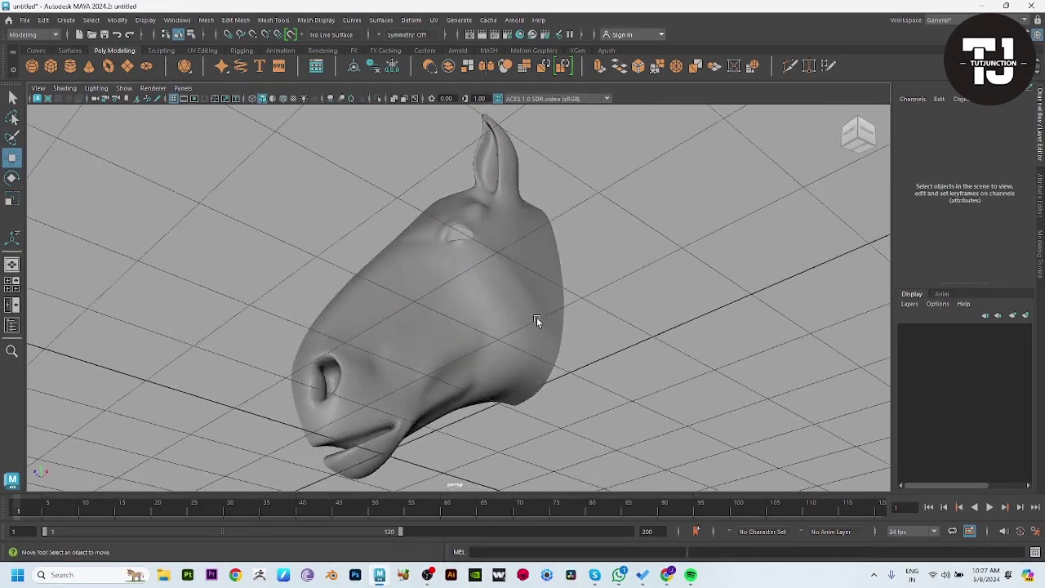
Tweak a cheek edge behind the eye, then select the half head mesh from a side view
{"action": "left_click", "coordinate": [536, 321]}
{"action": "key", "text": "F10"}
{"action": "scroll", "coordinate": [536, 321], "scroll_direction": "up", "scroll_amount": 5}
{"action": "left_click", "coordinate": [577, 299]}
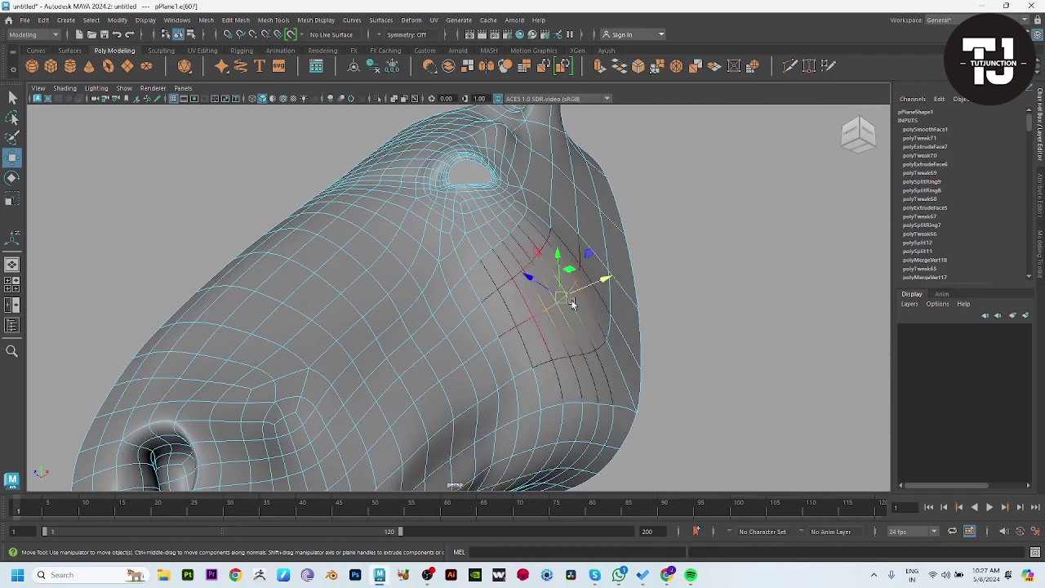
{"action": "right_click_drag", "start_coordinate": [653, 300], "coordinate": [653, 300]}
{"action": "scroll", "coordinate": [508, 318], "scroll_direction": "down", "scroll_amount": 5}
{"action": "mouse_move", "coordinate": [507, 318]}
{"action": "left_mouse_down", "text": "alt"}
{"action": "mouse_move", "coordinate": [550, 356]}
{"action": "mouse_move", "coordinate": [569, 350]}
{"action": "mouse_move", "coordinate": [607, 375]}
{"action": "mouse_move", "coordinate": [548, 311]}
{"action": "mouse_move", "coordinate": [433, 343]}
{"action": "mouse_move", "coordinate": [481, 385]}
{"action": "mouse_move", "coordinate": [545, 384]}
{"action": "mouse_move", "coordinate": [466, 381]}
{"action": "mouse_move", "coordinate": [478, 371]}
{"action": "left_mouse_up", "text": "alt"}
{"action": "left_click", "coordinate": [466, 380]}
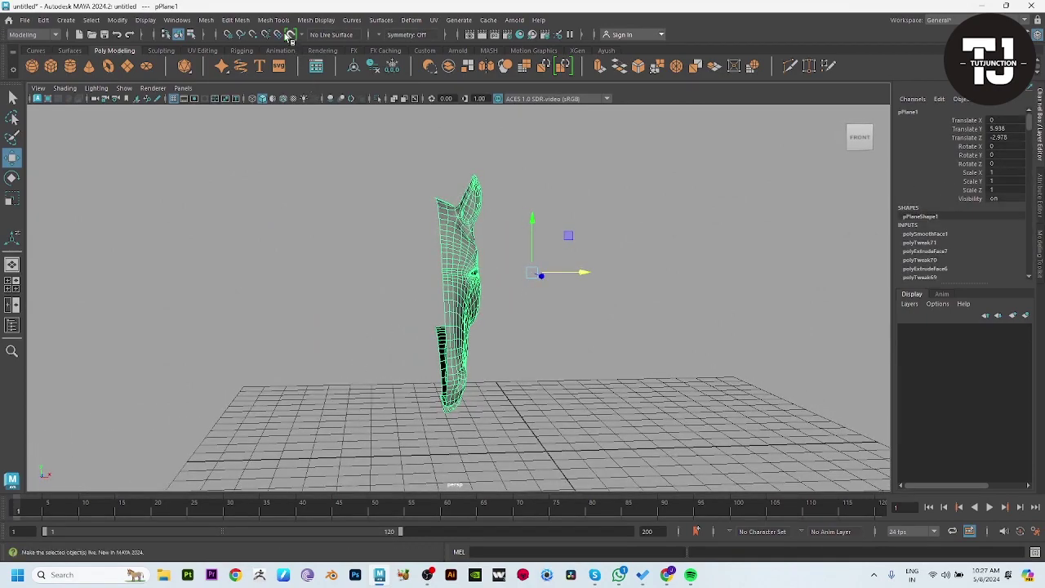
Mirror the half head with Mesh > Mirror, closing the centre gap with the mirror plane, then smooth-shade it
{"action": "left_click", "coordinate": [245, 22]}
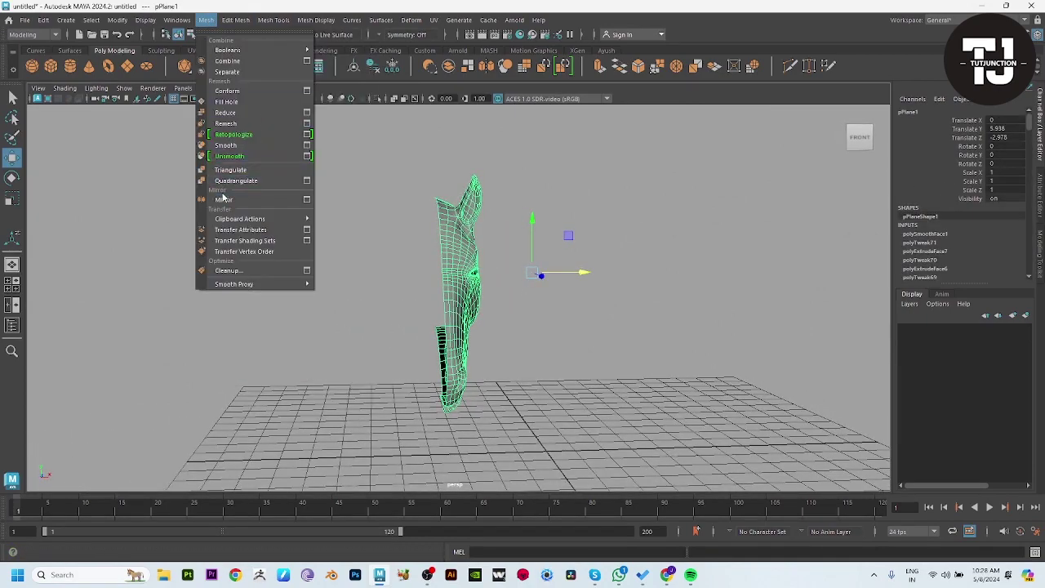
{"action": "left_click", "coordinate": [223, 198]}
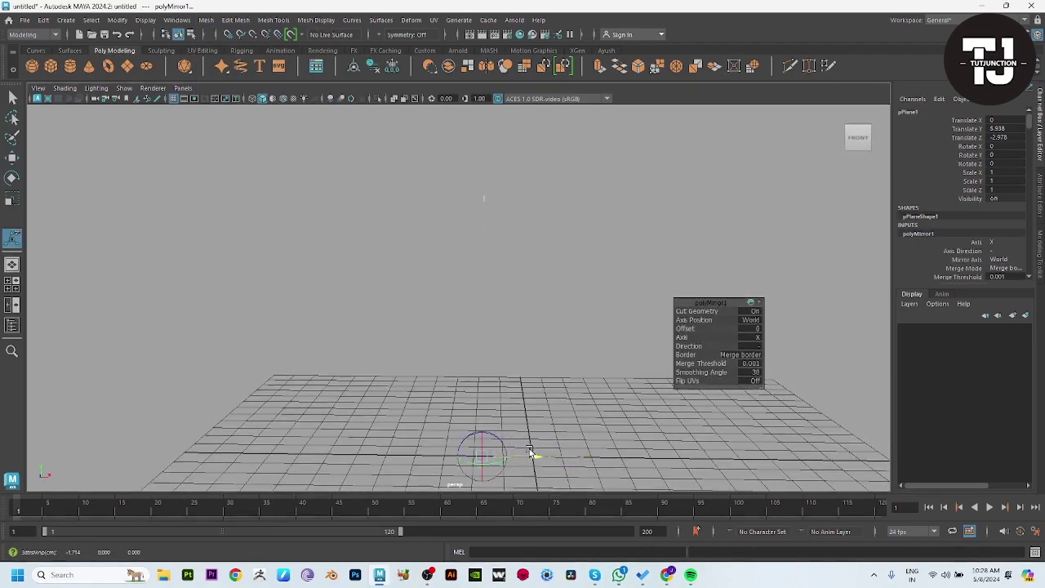
{"action": "left_click_drag", "start_coordinate": [531, 453], "coordinate": [475, 453]}
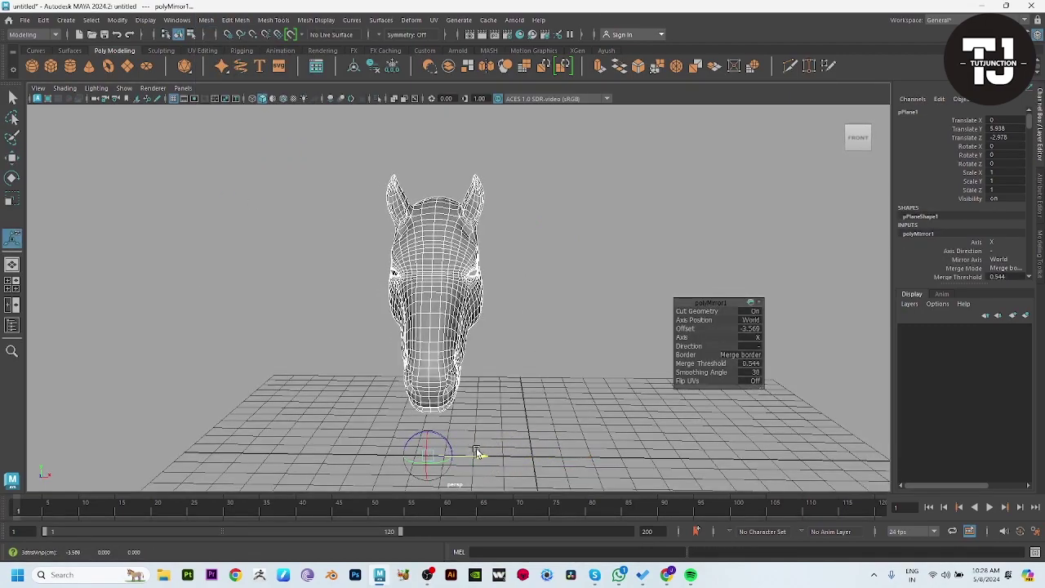
{"action": "key", "text": "space"}
{"action": "key", "text": "space"}
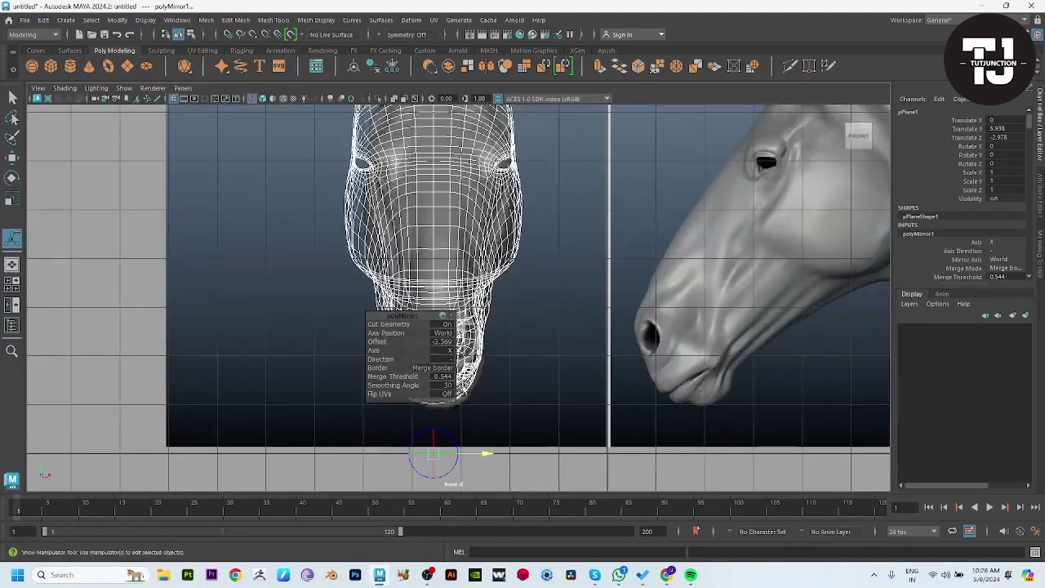
{"action": "left_click_drag", "start_coordinate": [478, 443], "coordinate": [492, 455]}
{"action": "key", "text": "space"}
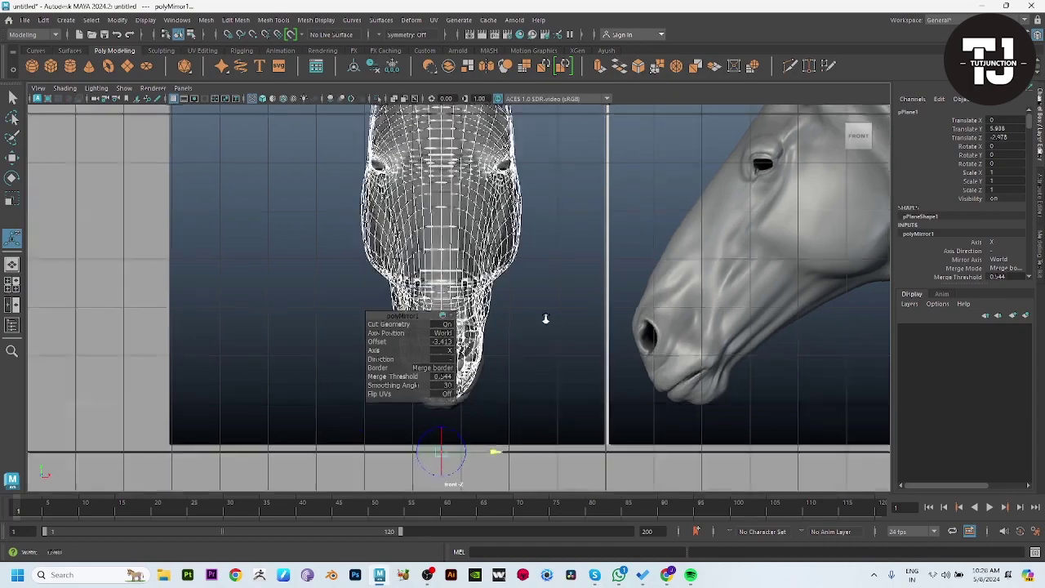
{"action": "key", "text": "space"}
{"action": "key", "text": "q"}
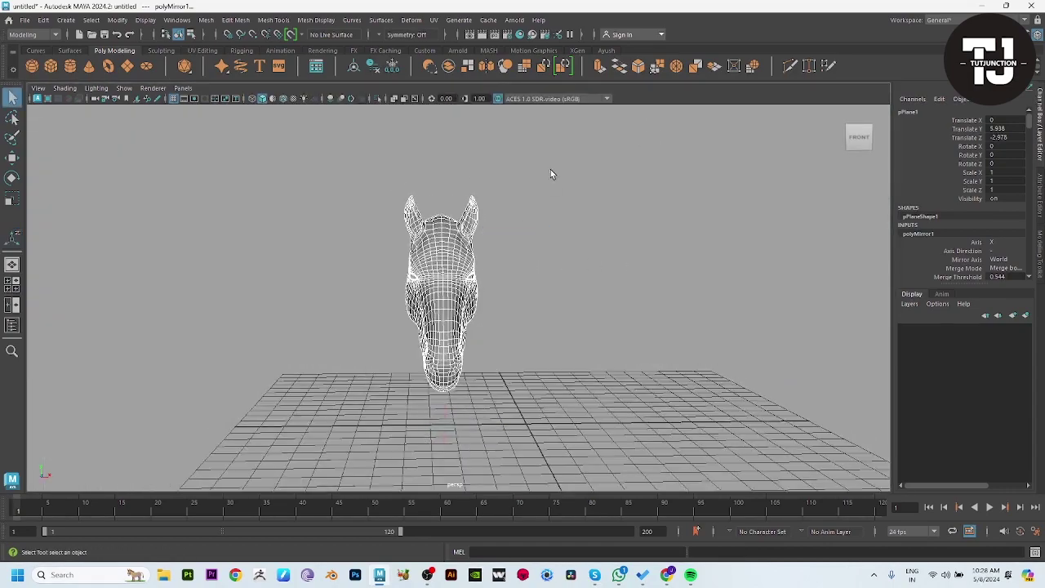
{"action": "key", "text": "5"}
{"action": "left_click", "coordinate": [539, 228]}
Orbit and tilt the perspective view to inspect the finished head from the front
{"action": "mouse_move", "coordinate": [533, 248]}
{"action": "left_mouse_down", "text": "alt"}
{"action": "mouse_move", "coordinate": [557, 304]}
{"action": "mouse_move", "coordinate": [459, 322]}
{"action": "mouse_move", "coordinate": [547, 380]}
{"action": "mouse_move", "coordinate": [492, 367]}
{"action": "mouse_move", "coordinate": [572, 367]}
{"action": "mouse_move", "coordinate": [528, 358]}
{"action": "mouse_move", "coordinate": [583, 356]}
{"action": "mouse_move", "coordinate": [642, 361]}
{"action": "mouse_move", "coordinate": [629, 361]}
{"action": "mouse_move", "coordinate": [643, 374]}
{"action": "mouse_move", "coordinate": [825, 381]}
{"action": "mouse_move", "coordinate": [968, 366]}
{"action": "mouse_move", "coordinate": [604, 331]}
{"action": "mouse_move", "coordinate": [713, 327]}
{"action": "mouse_move", "coordinate": [748, 329]}
{"action": "mouse_move", "coordinate": [577, 341]}
{"action": "mouse_move", "coordinate": [723, 343]}
{"action": "mouse_move", "coordinate": [584, 341]}
{"action": "mouse_move", "coordinate": [613, 380]}
{"action": "mouse_move", "coordinate": [553, 310]}
{"action": "mouse_move", "coordinate": [527, 329]}
{"action": "mouse_move", "coordinate": [544, 357]}
{"action": "mouse_move", "coordinate": [590, 373]}
{"action": "mouse_move", "coordinate": [661, 371]}
{"action": "left_mouse_up", "text": "alt"}
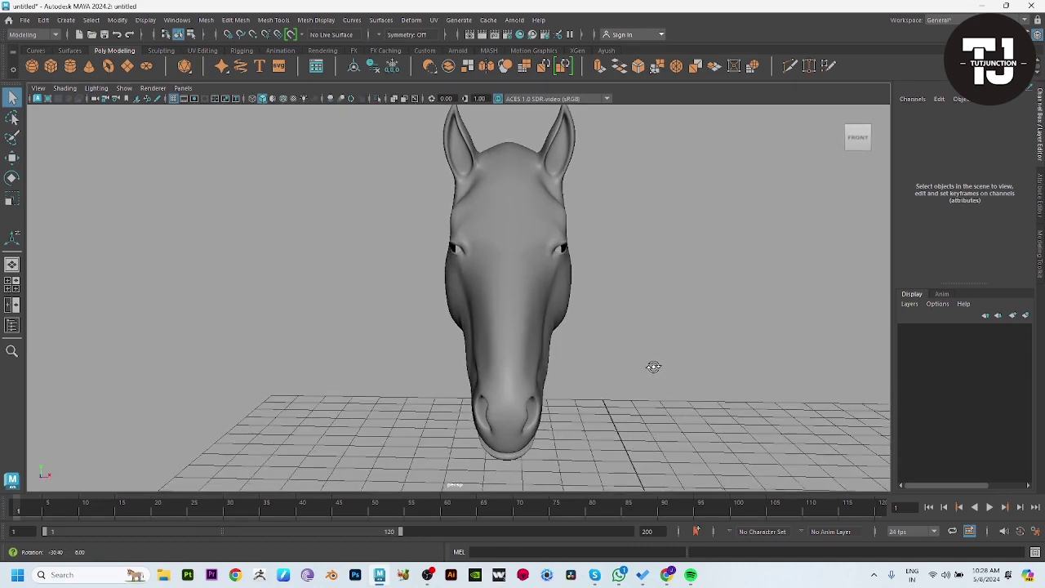
{"action": "left_click_drag", "start_coordinate": [653, 369], "coordinate": [652, 359], "text": "alt"}
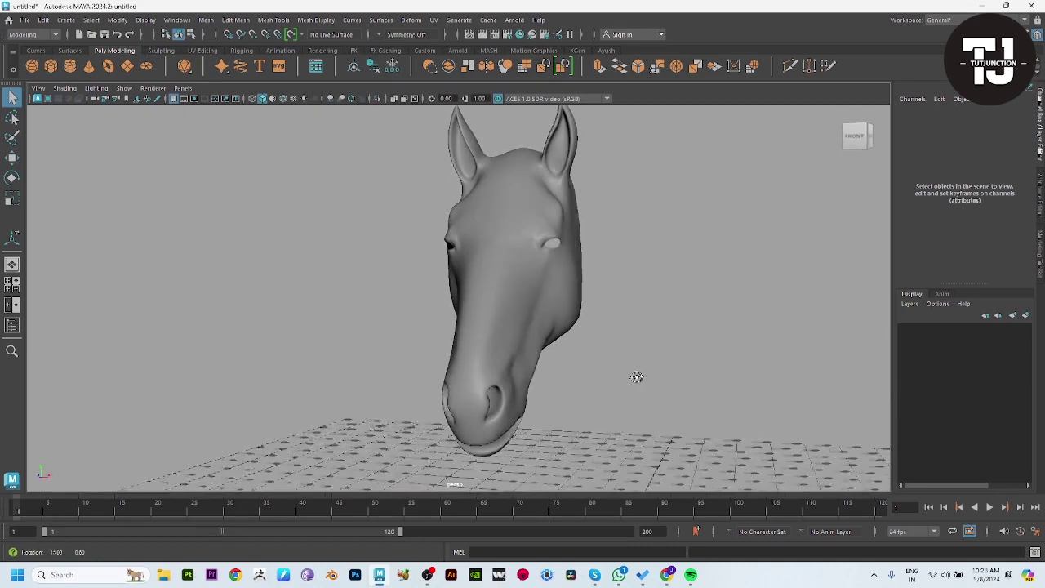